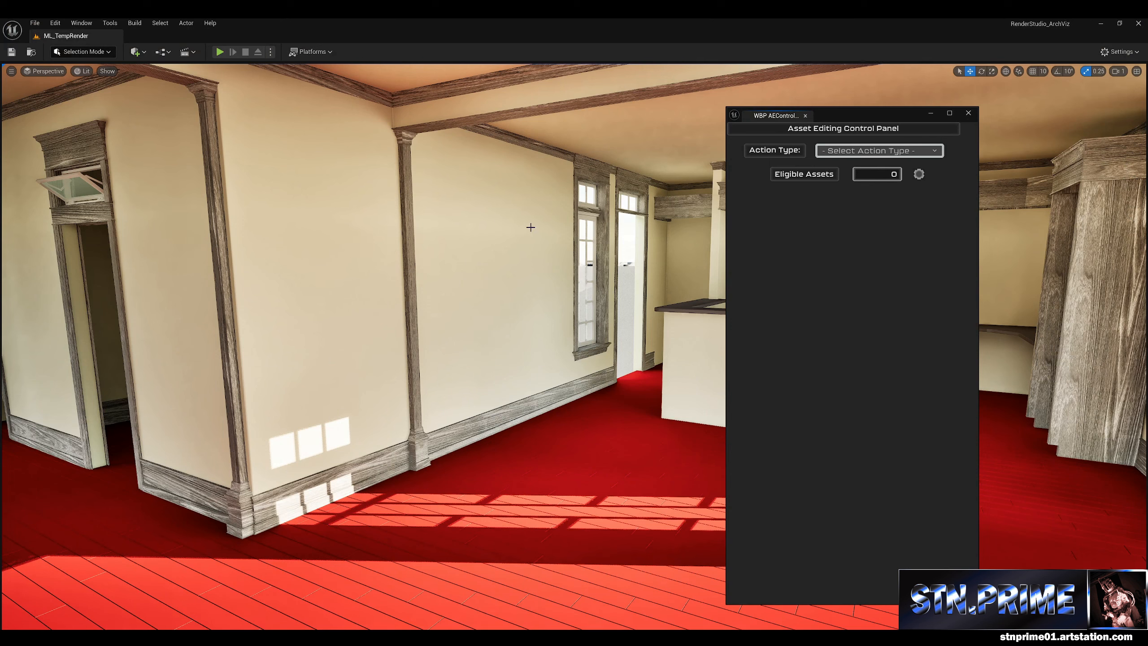
Step: Review the action types offered by the Asset Editing Control Panel and examine the materials around the house interior
left_click_drag(853, 109, 982, 90)
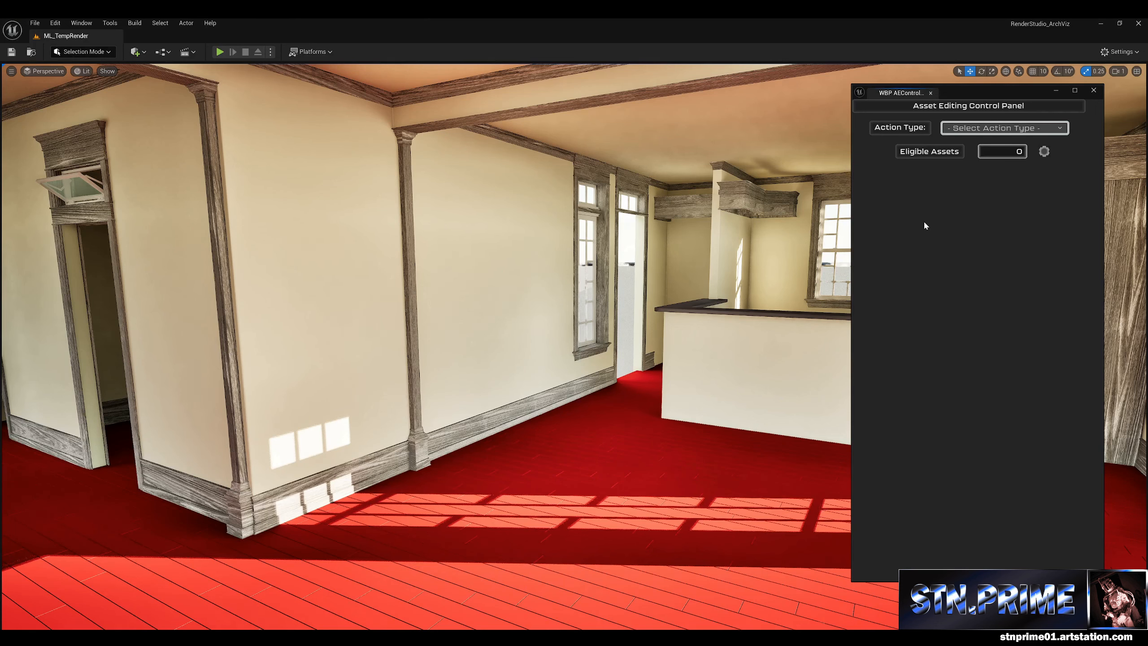
left_click(1018, 133)
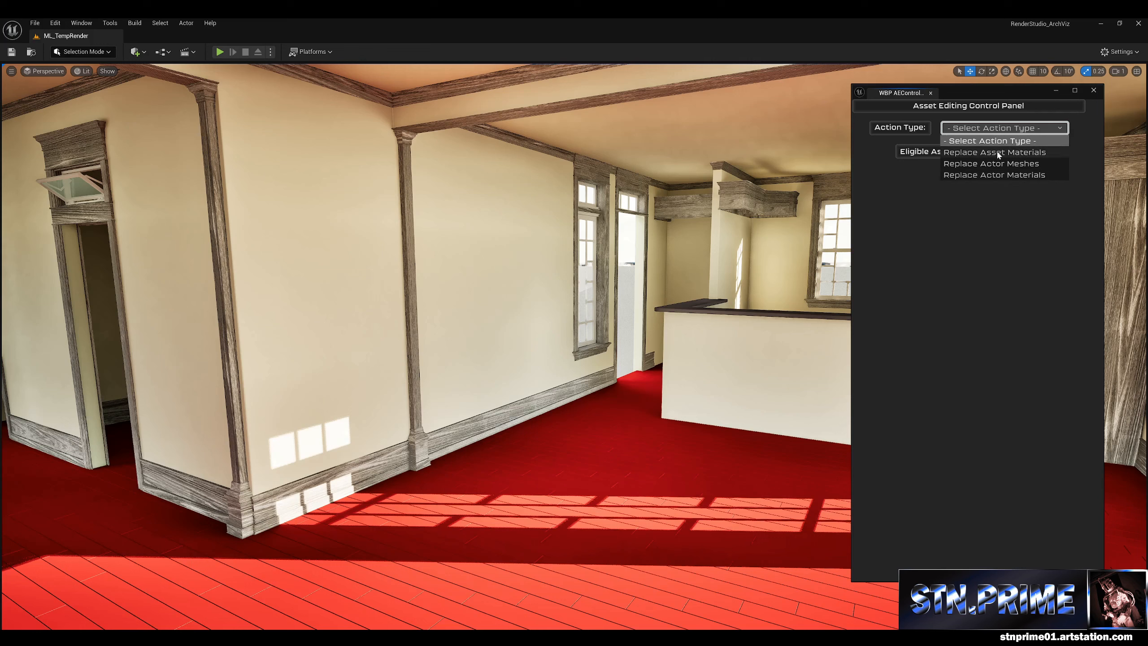
left_click(467, 453)
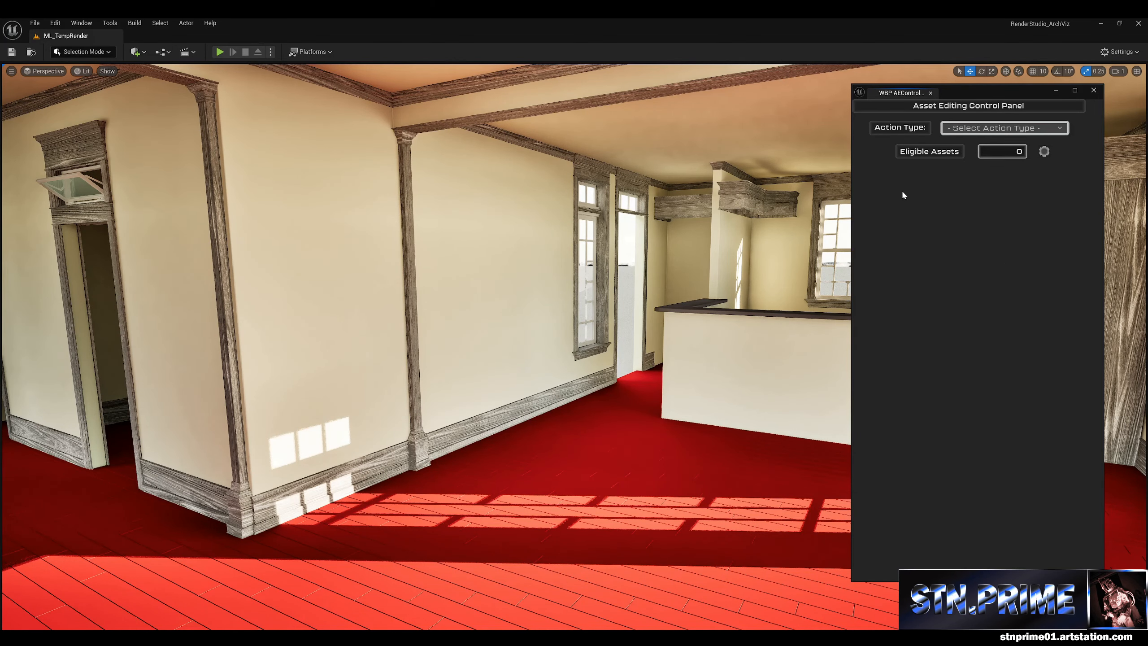
right_click_drag(622, 279, 547, 280)
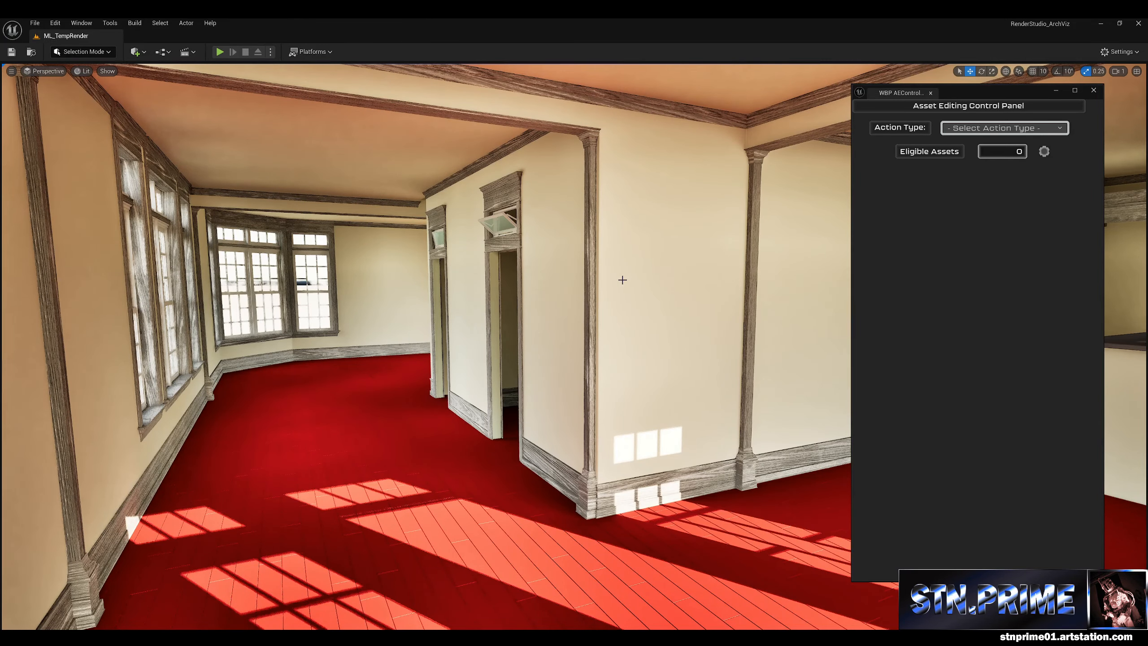
mouse_move(562, 379)
right_mouse_down()
mouse_move(538, 379)
mouse_move(574, 379)
right_mouse_up()
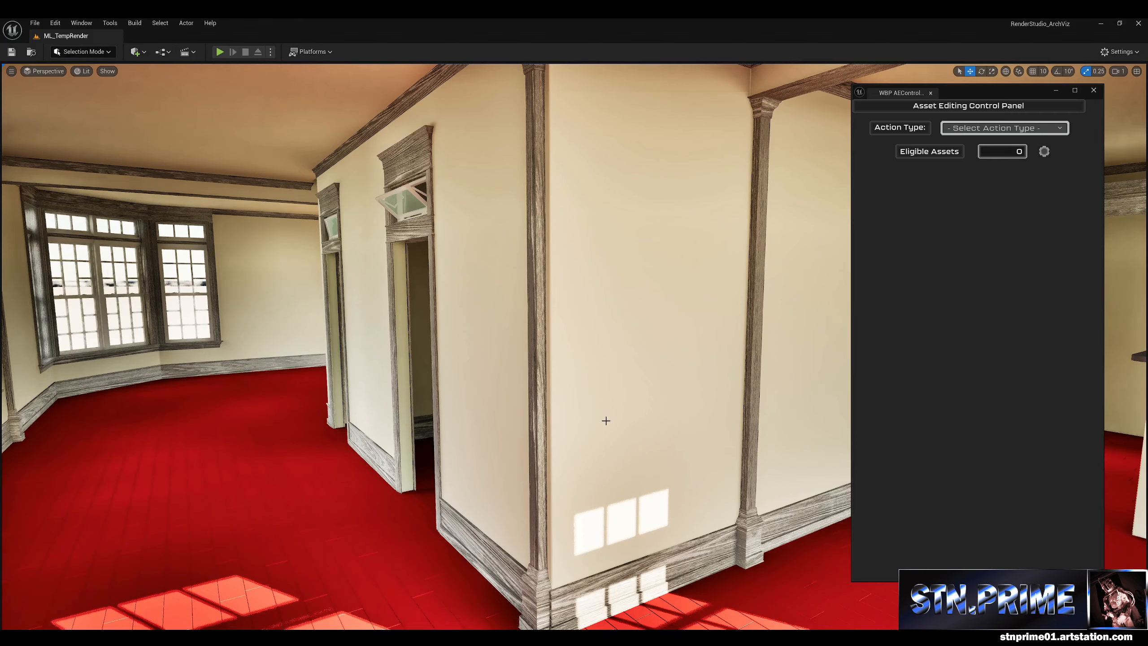
right_click_drag(606, 425, 520, 425)
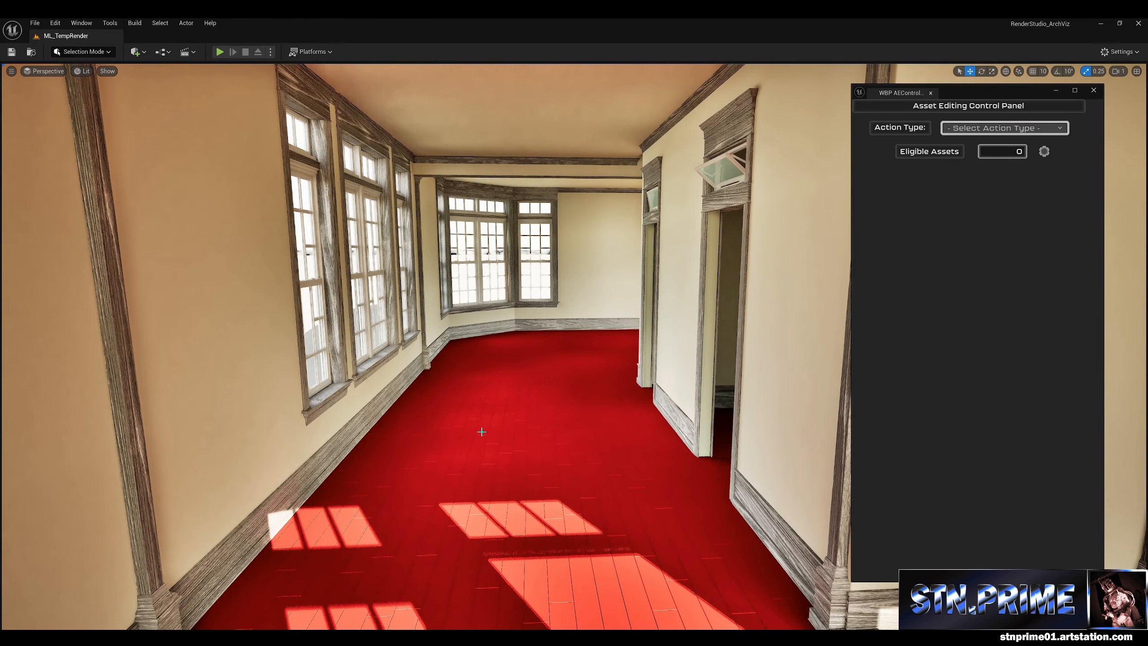
right_click_drag(450, 424, 632, 423)
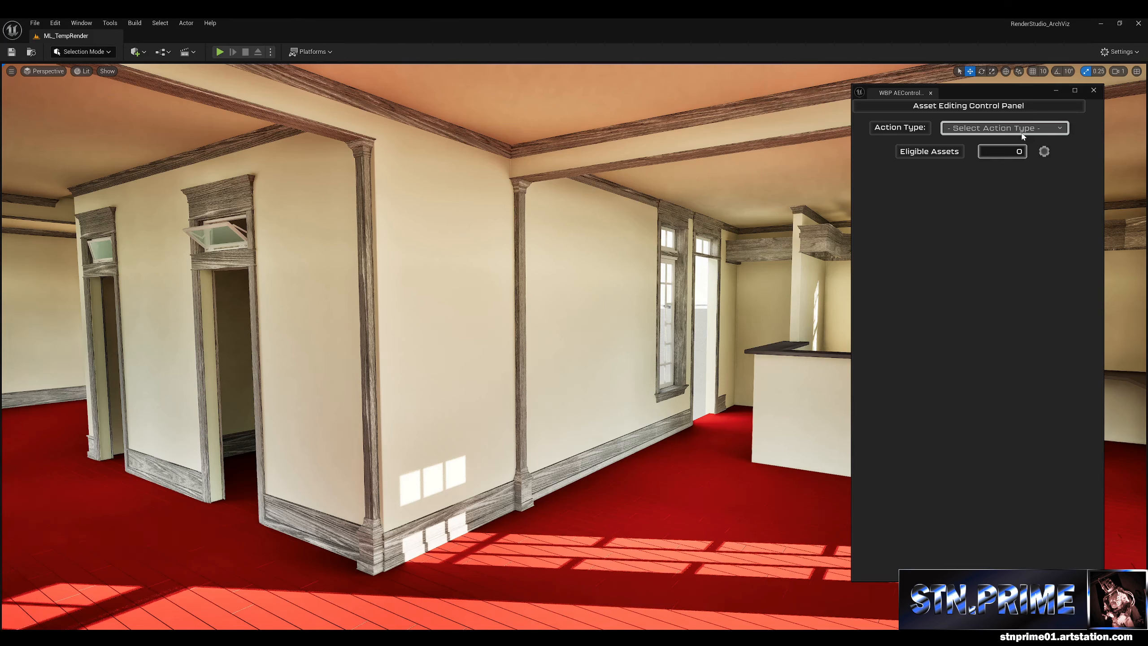
Step: Set the action type to Replace Actor Materials and bring the Outliner window clear of the control panel
left_click(991, 129)
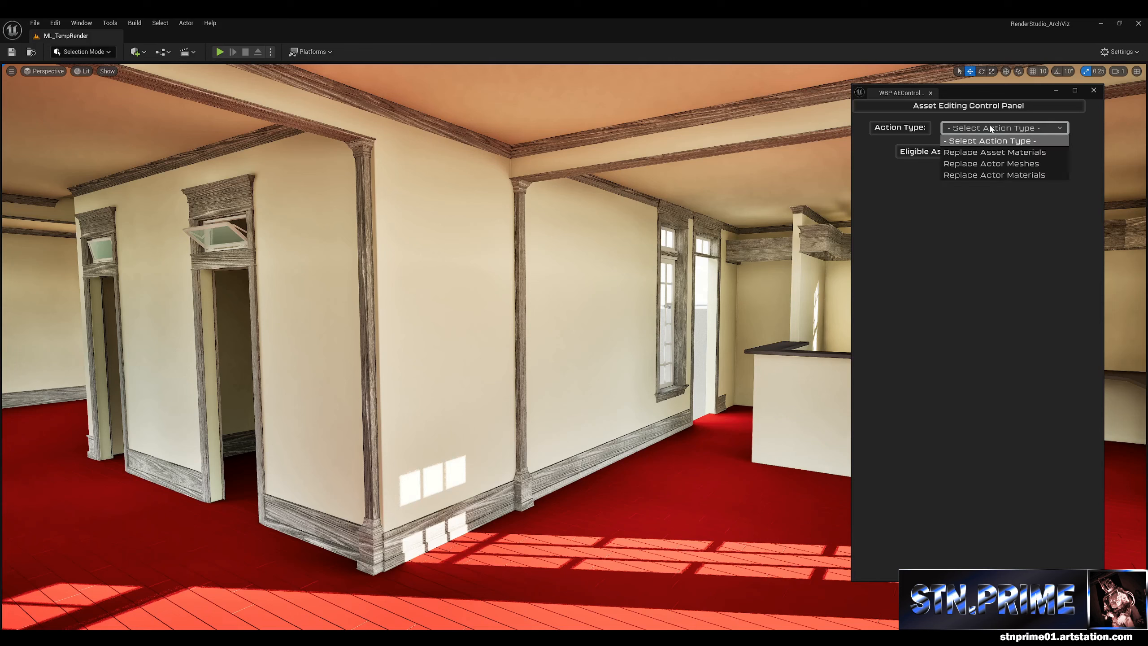
left_click(993, 175)
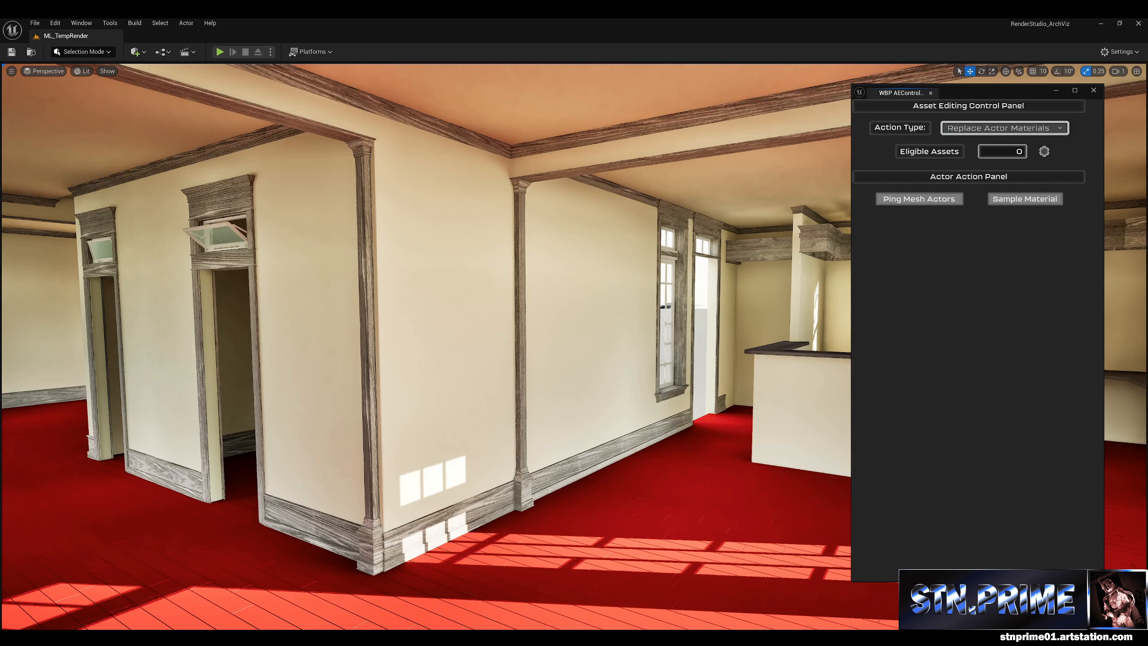
left_click_drag(425, 133, 235, 95)
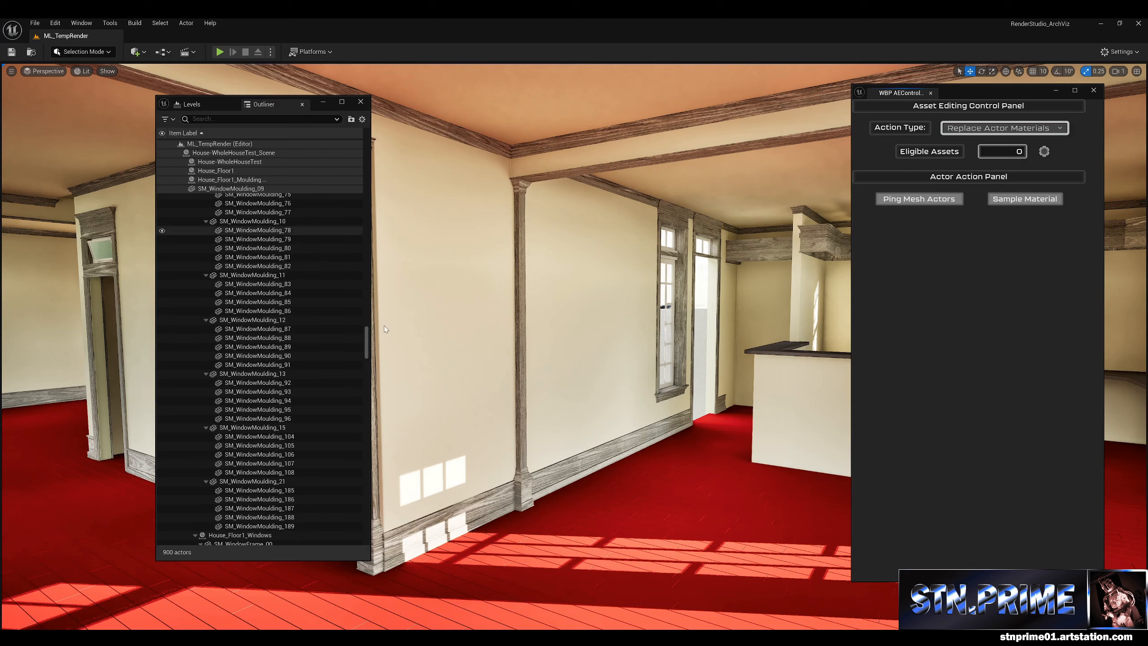
Step: Select every Outliner actor from House-WholeHouseTest_Scene through the final SM_WindowMuntins_60 and ping the mesh actors
left_click_drag(367, 354, 399, 546)
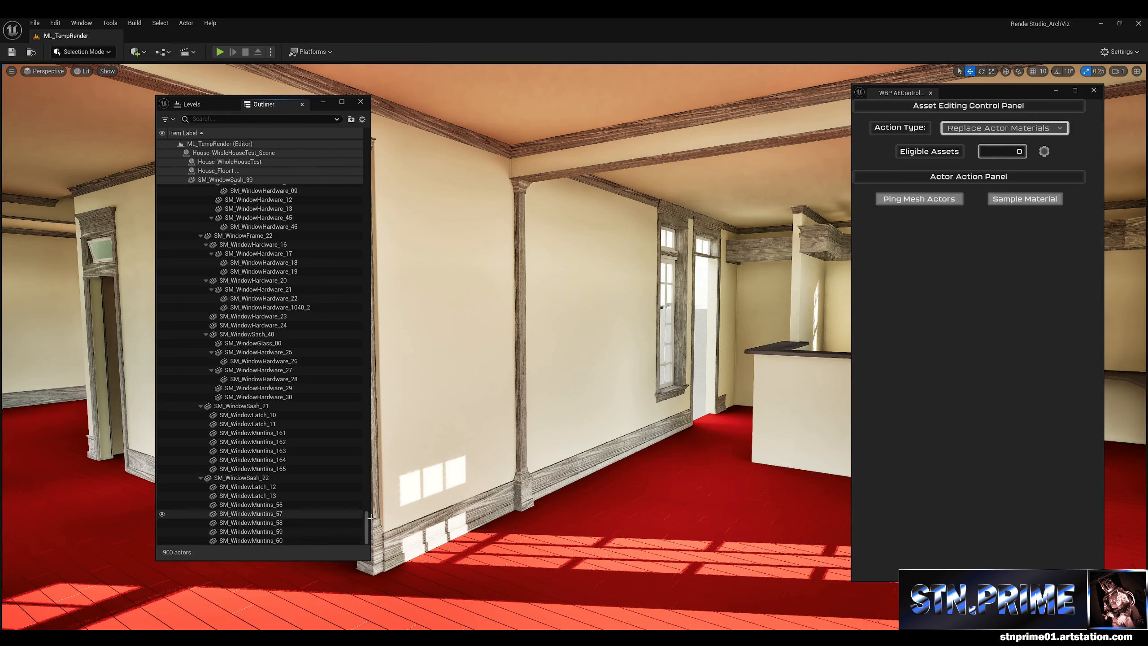
left_click_drag(366, 527, 365, 145)
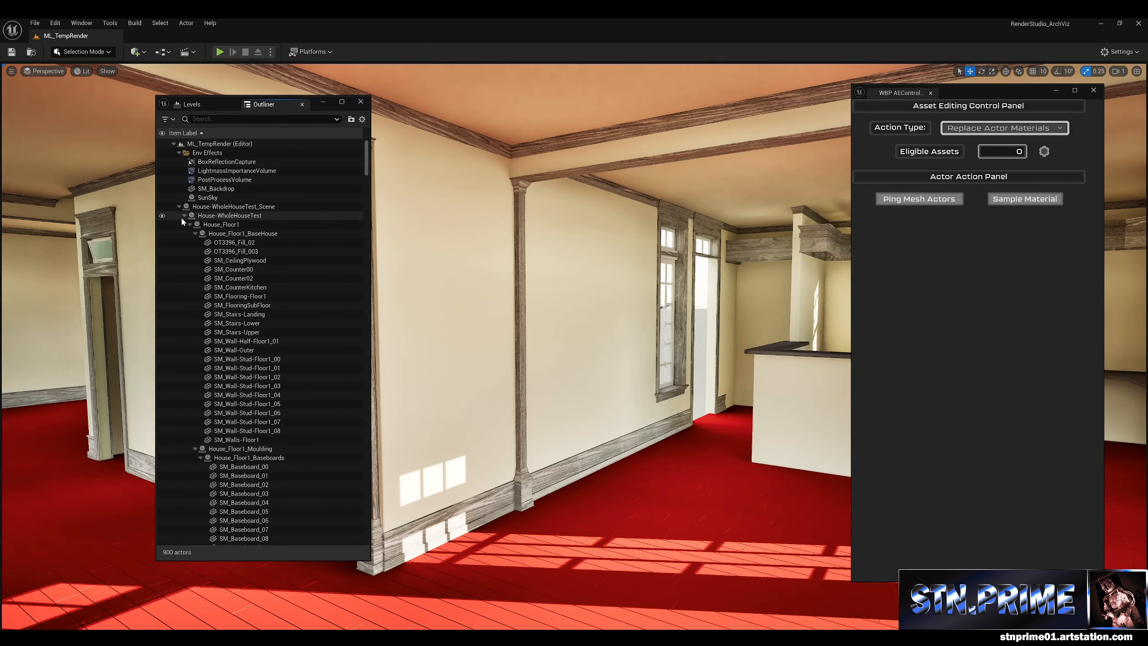
left_click(235, 207)
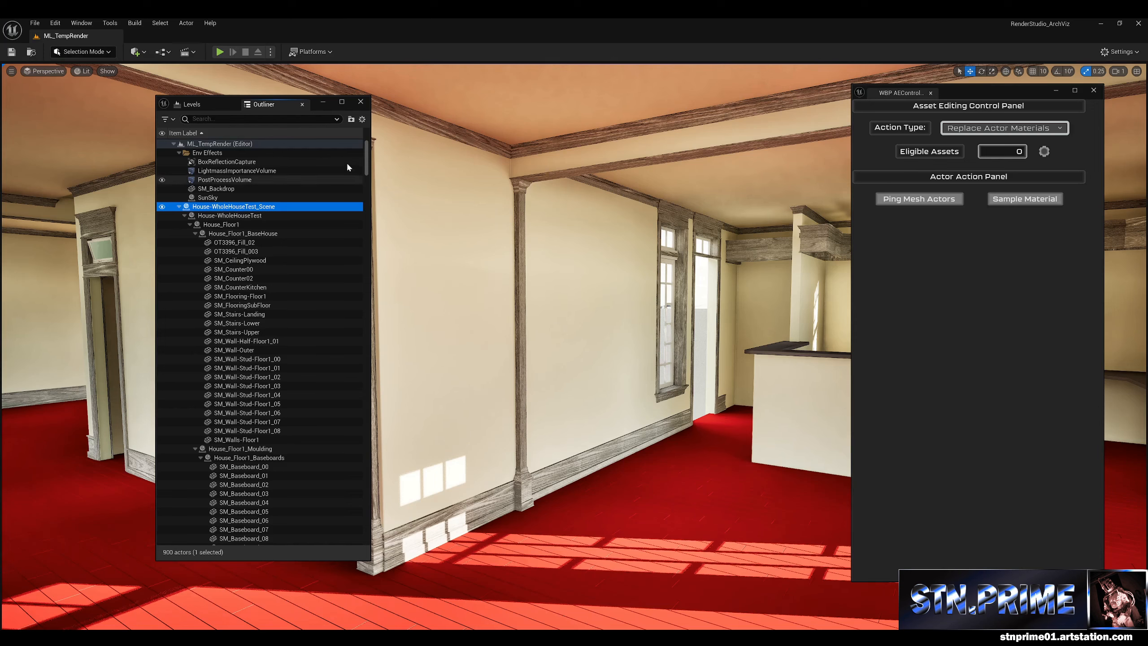
left_click_drag(367, 159, 367, 557)
left_click(268, 542, "shift")
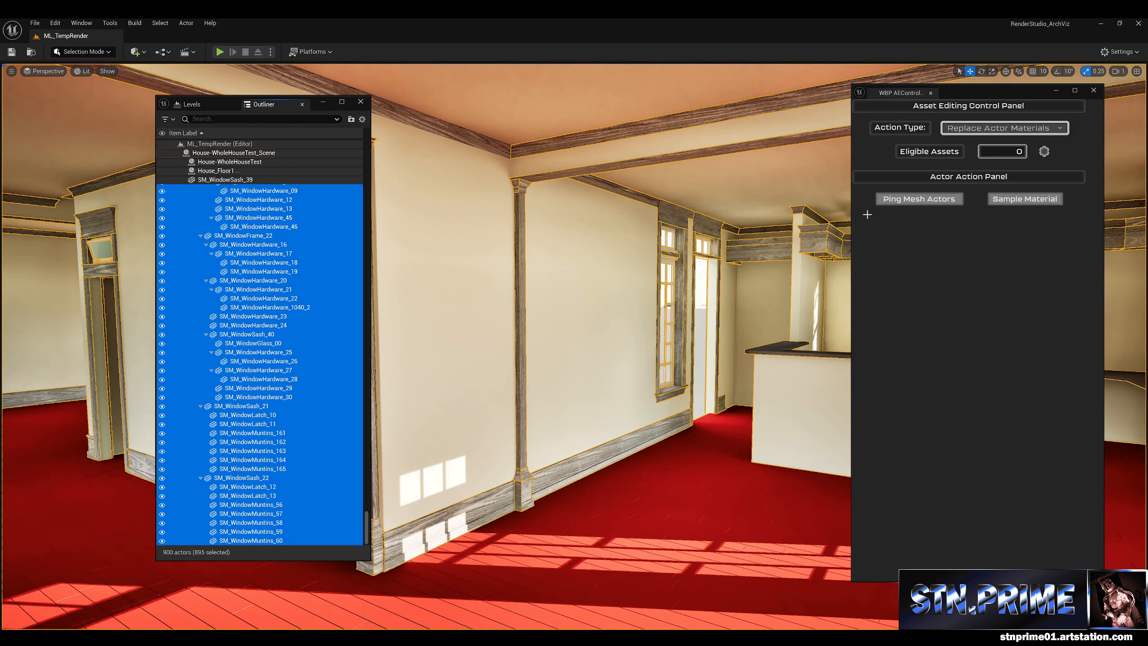
left_click(921, 199)
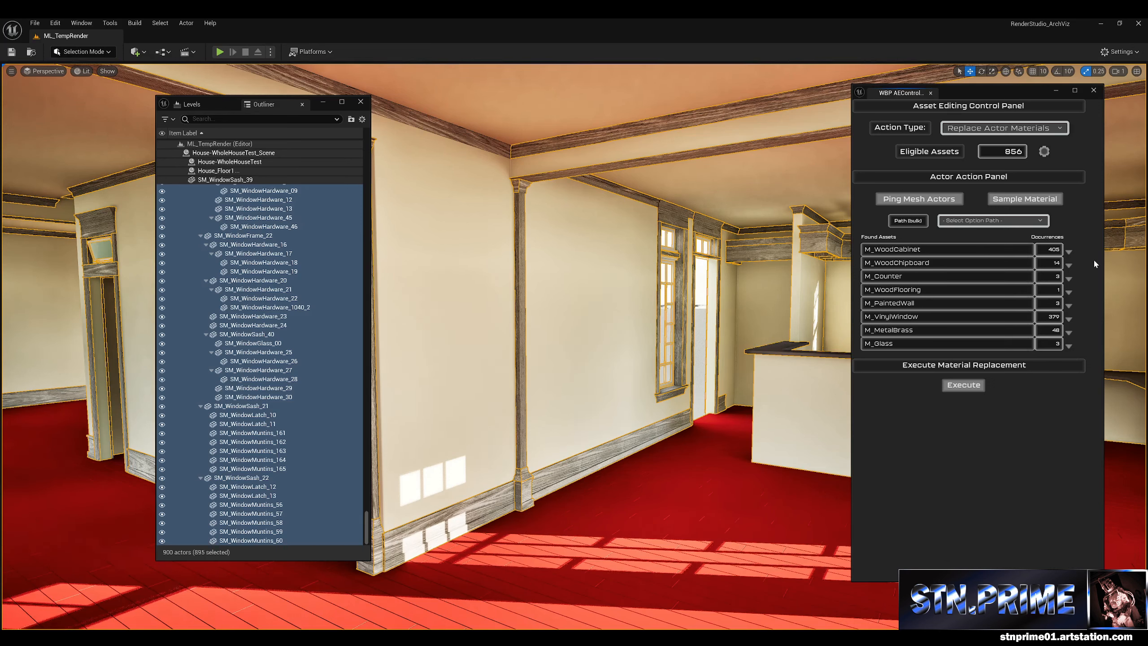
Step: Review the full list of objects associated with the M_WoodCabinet material, and close the list
left_click(1068, 252)
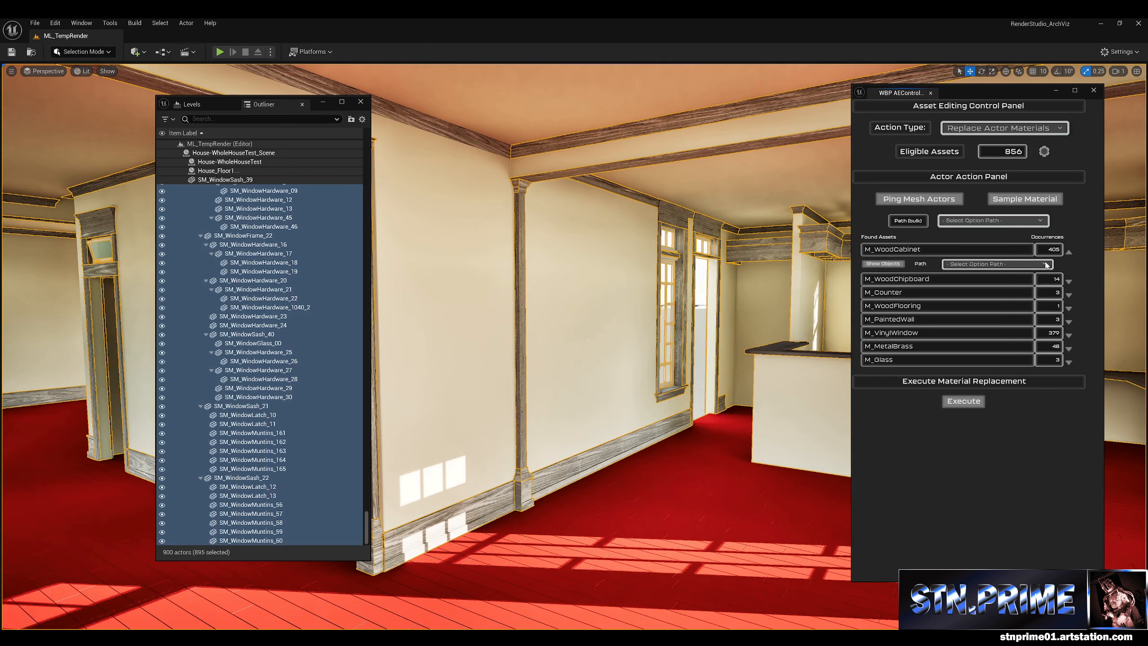
left_click(892, 265)
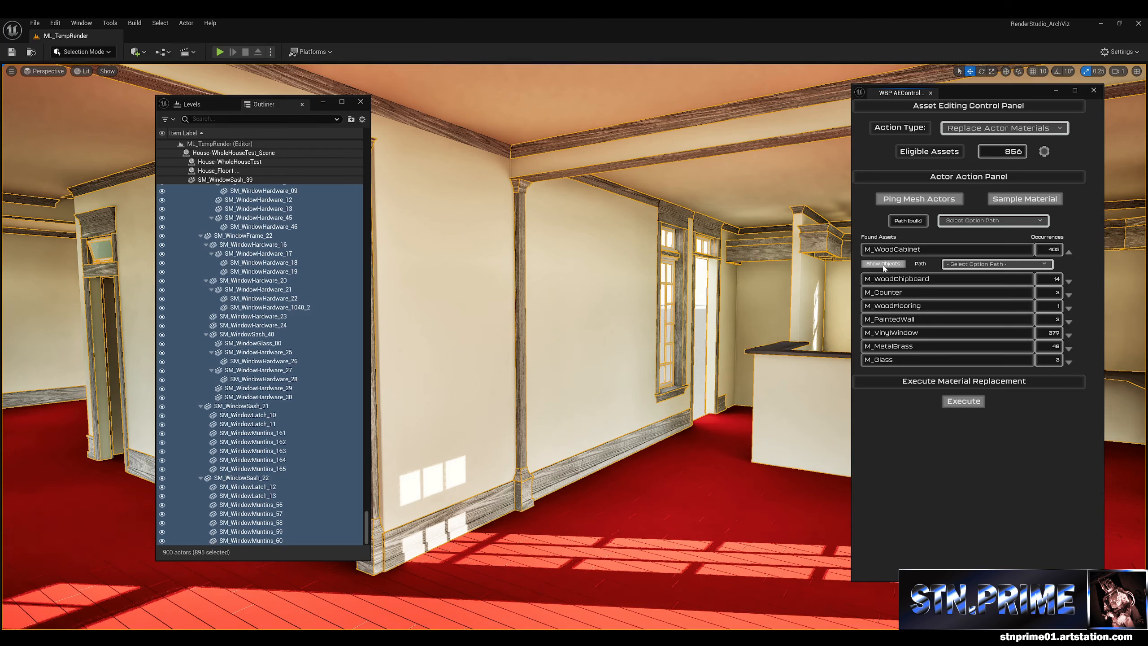
left_click(884, 265)
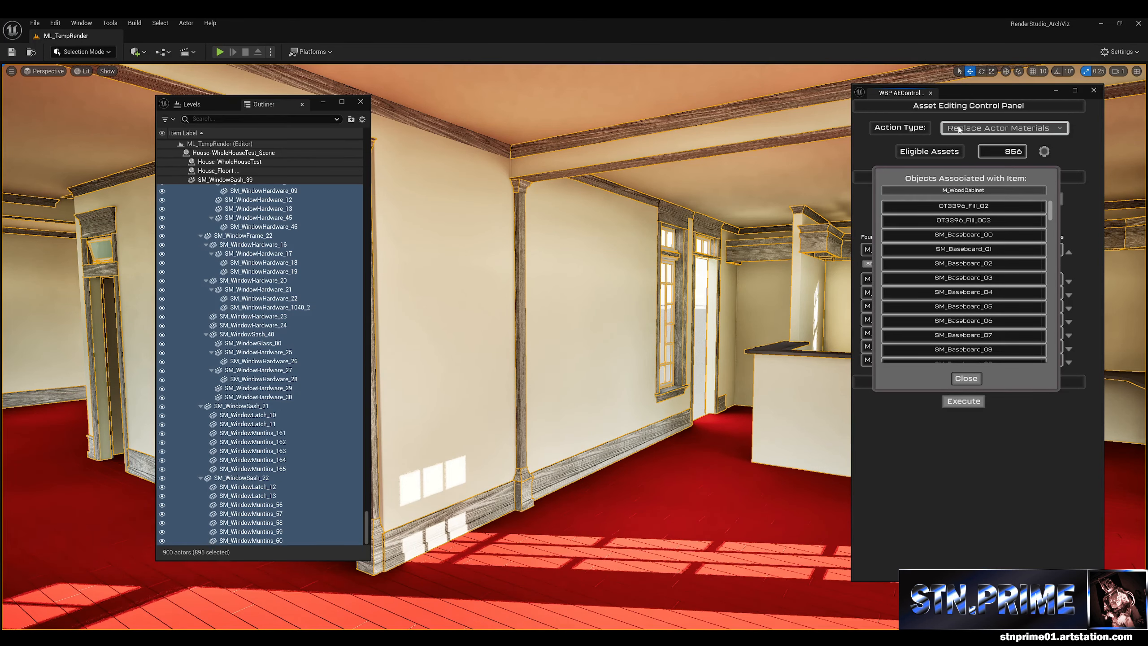
left_click_drag(966, 101, 733, 94)
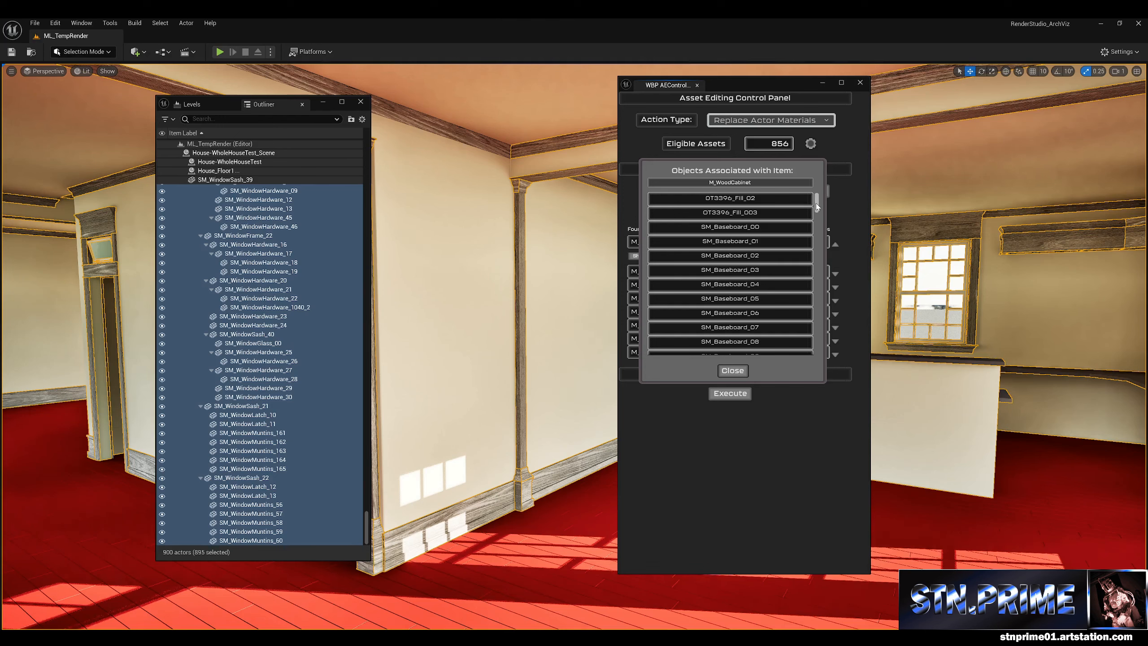
left_click_drag(816, 202, 828, 351)
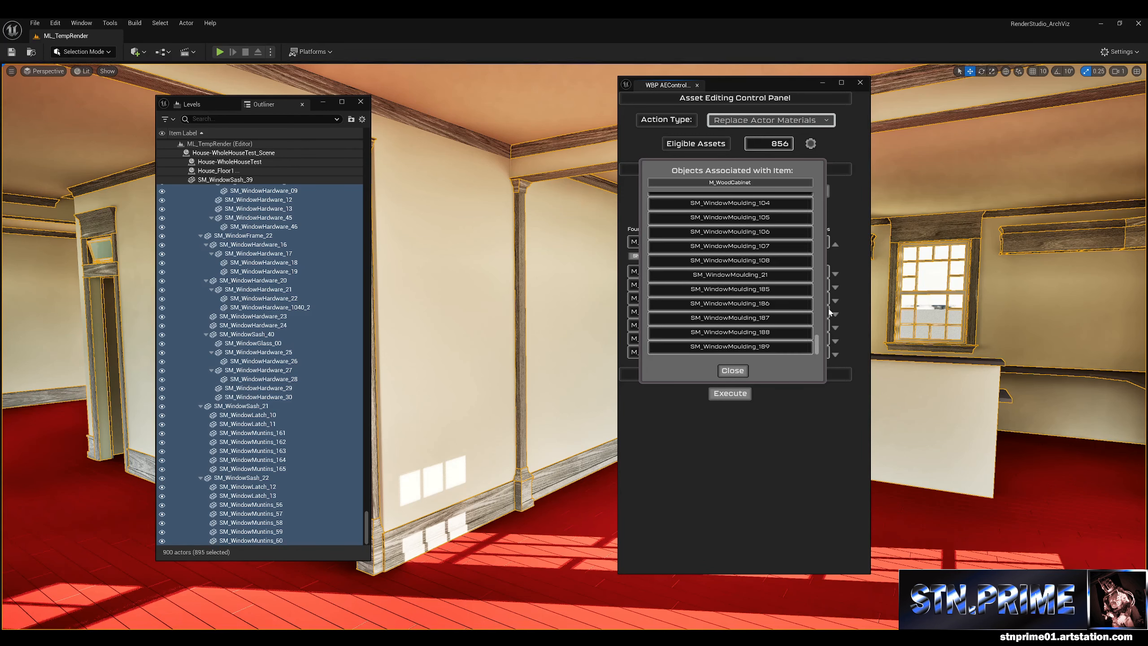
left_click(726, 372)
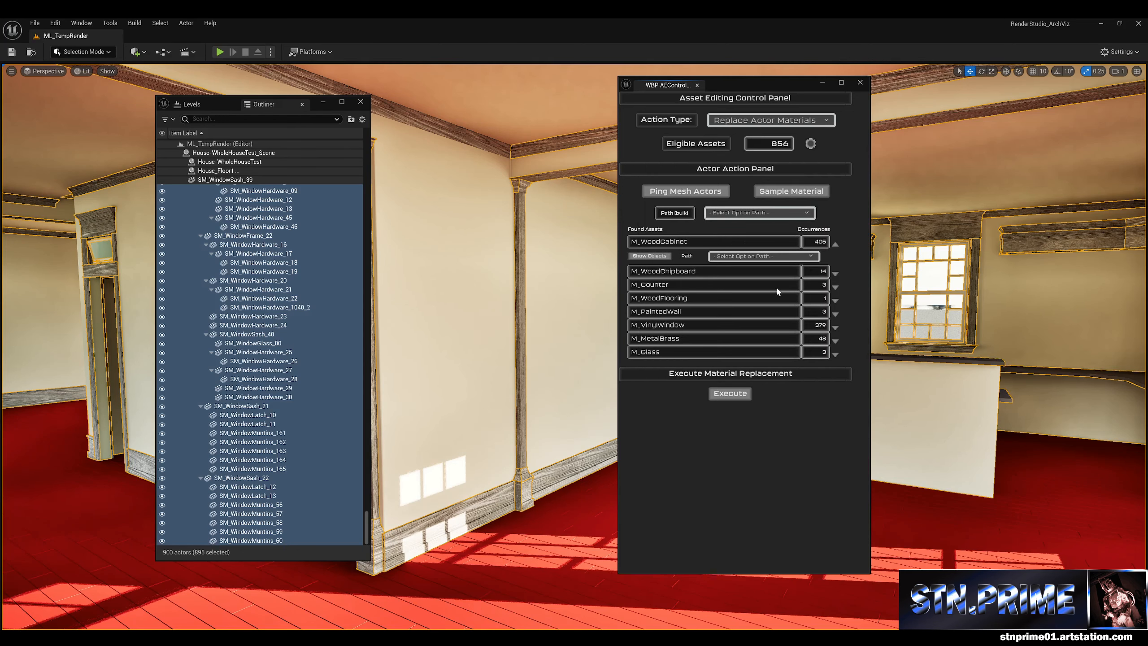
Step: Check which objects are associated with the M_Counter material, and close the list
left_click(834, 290)
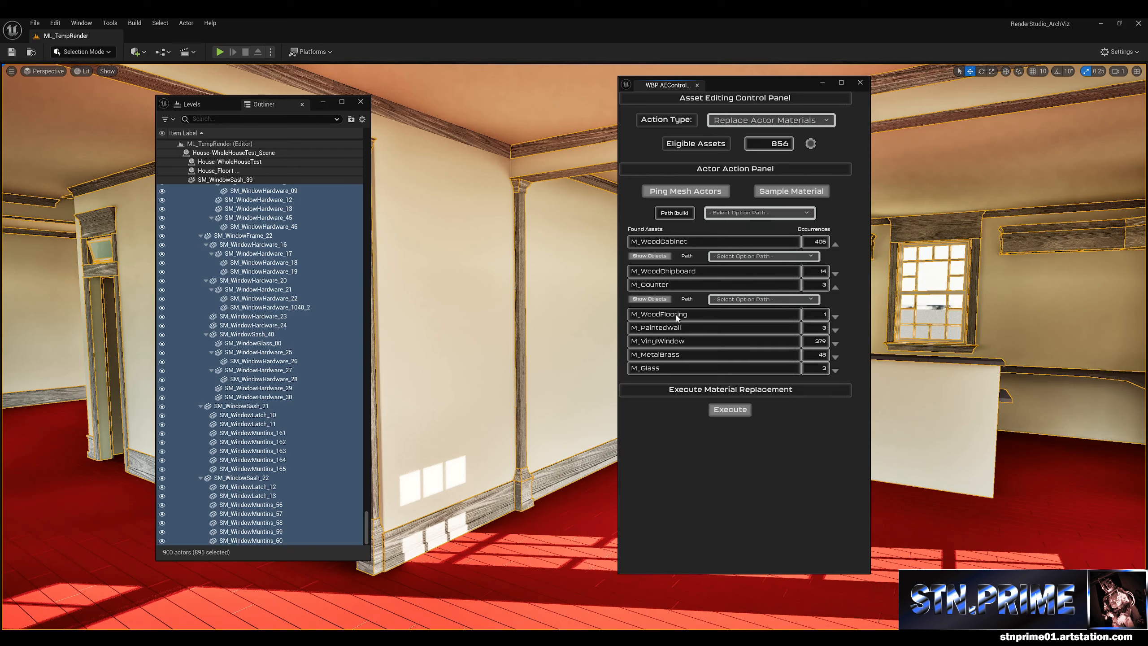
left_click(651, 300)
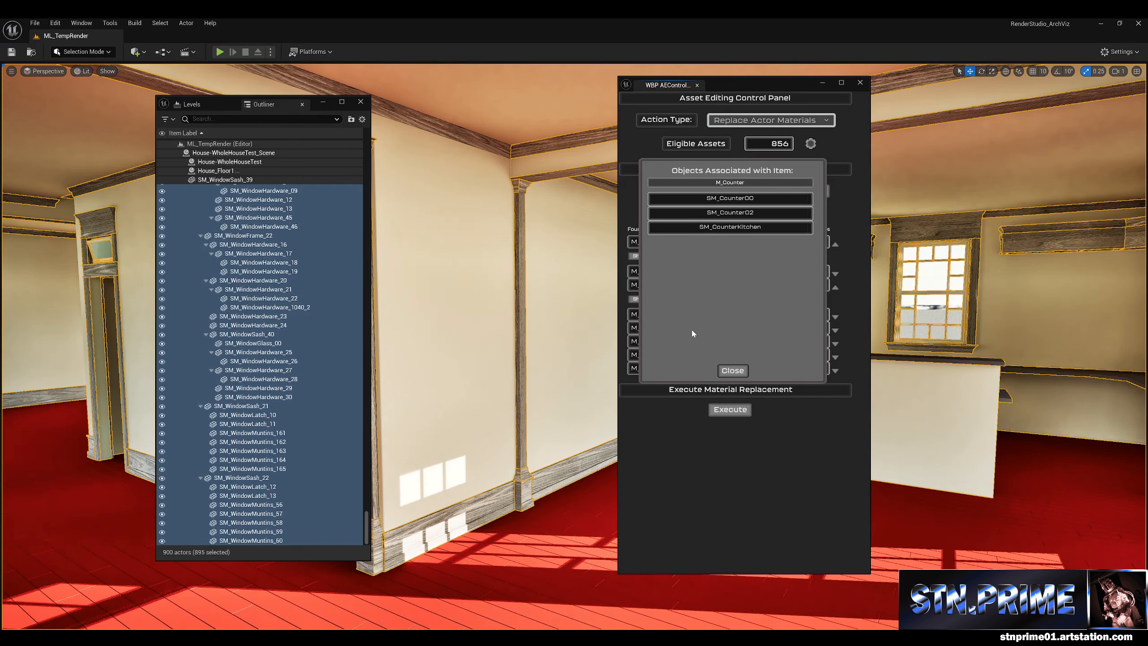
left_click(733, 371)
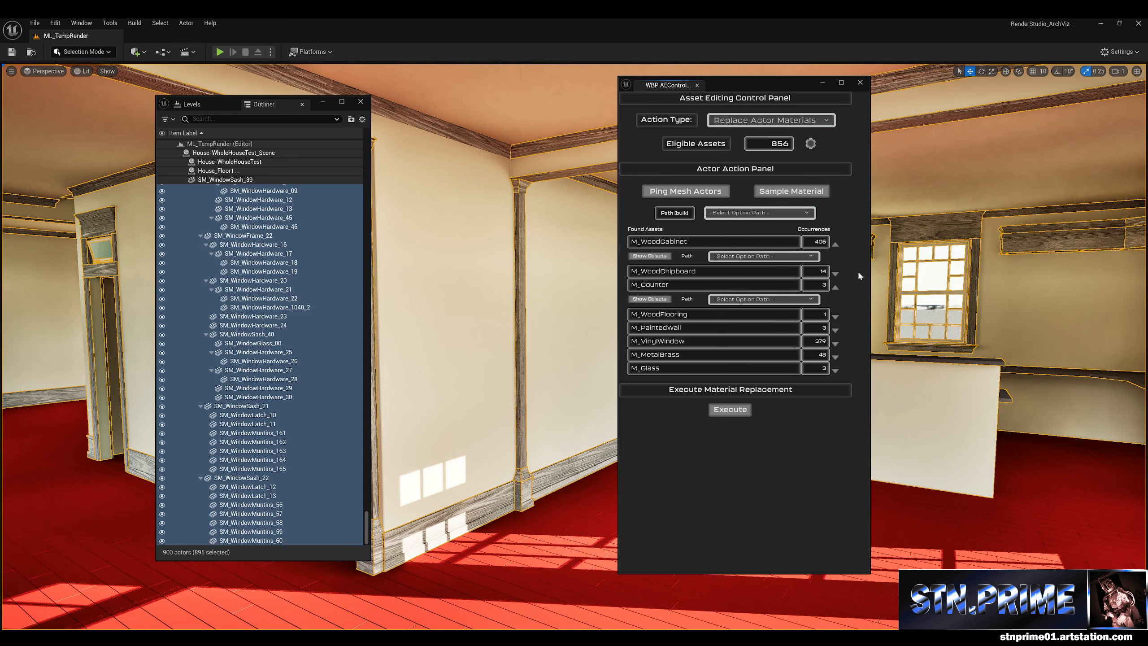
Step: Set the bulk path to Replace from Material Table with the DT_NCII-Materials table, and collapse the expanded material entries
left_click(779, 215)
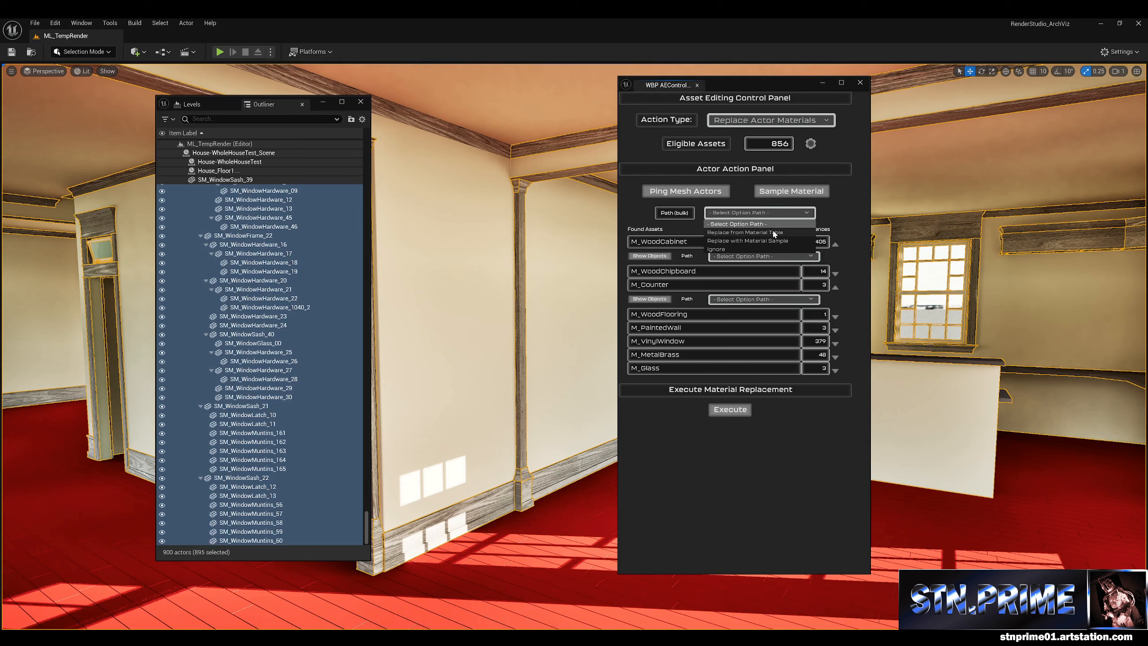
left_click(774, 233)
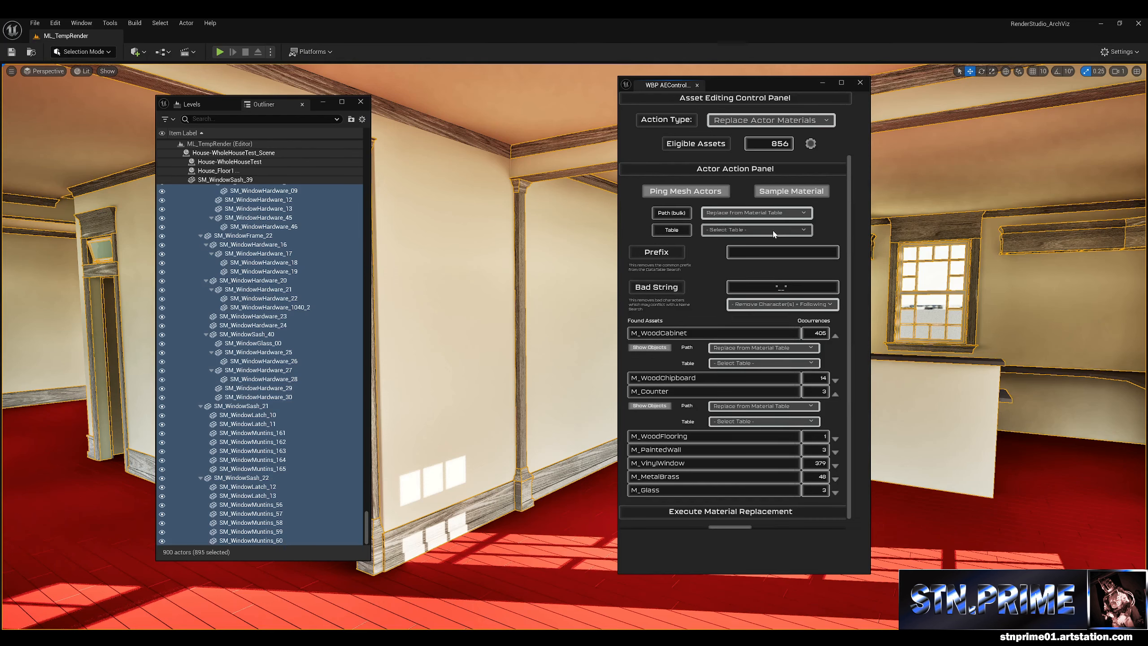
left_click(773, 230)
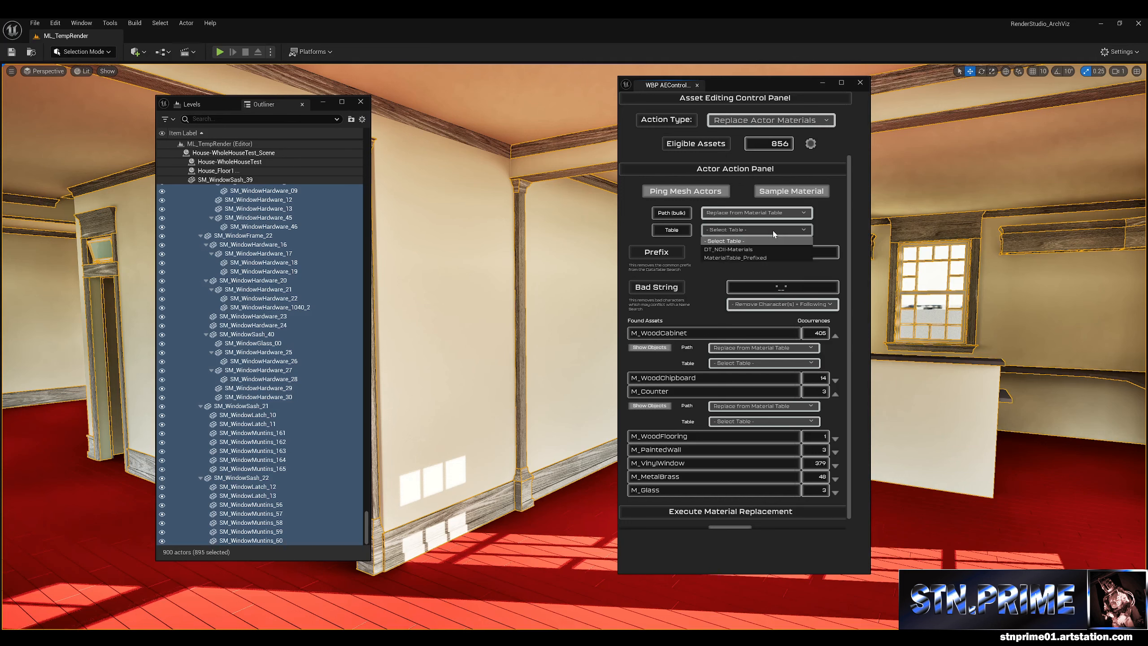
left_click(740, 250)
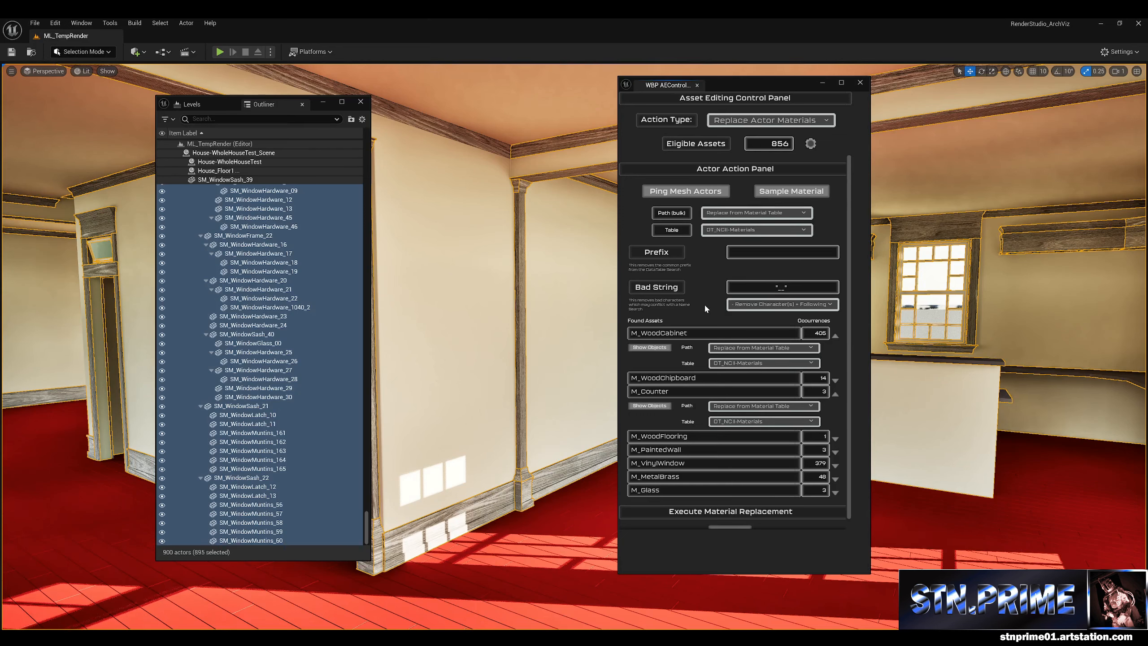
left_click(835, 338)
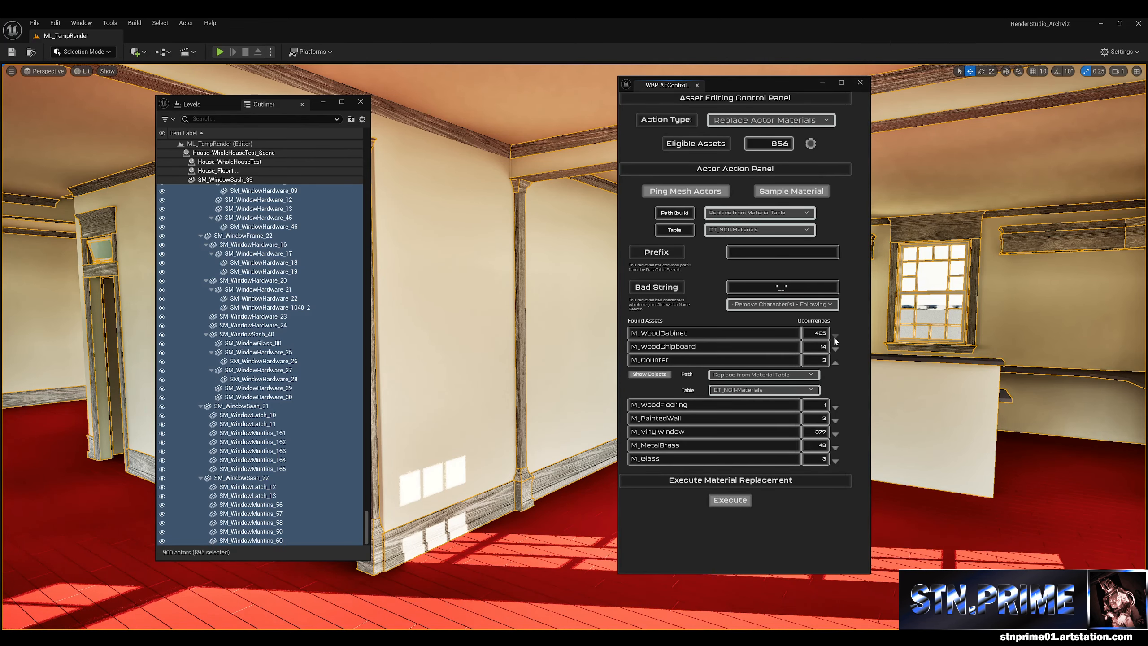
left_click(835, 363)
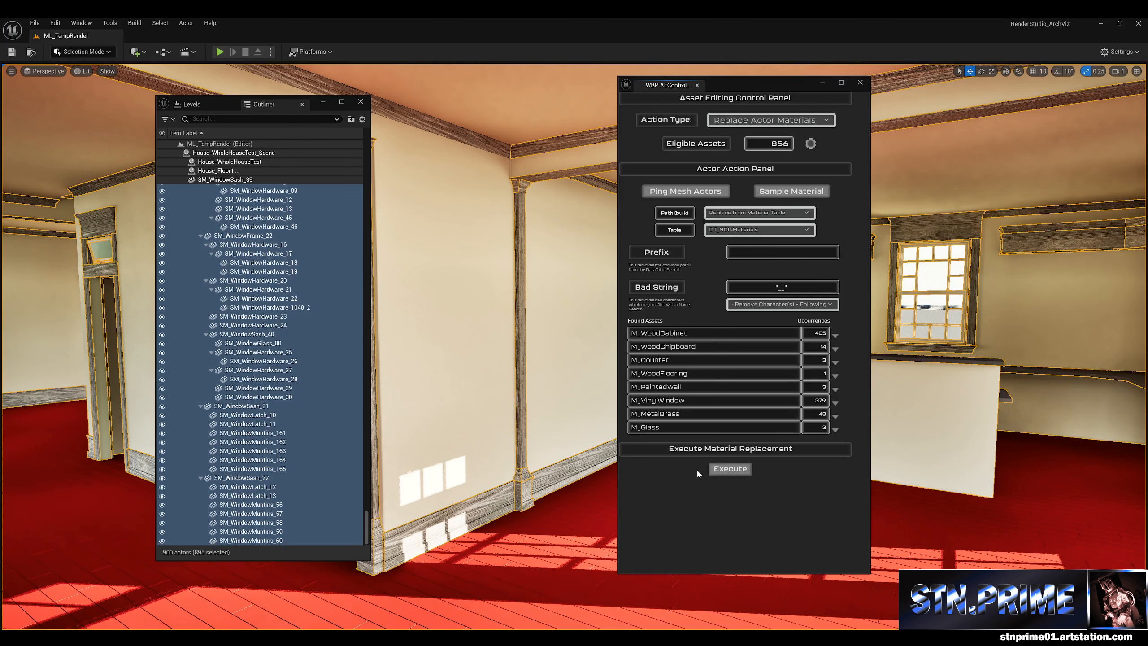
Step: Execute the material replacement on the selected house actors and refresh the control panel
left_click(730, 472)
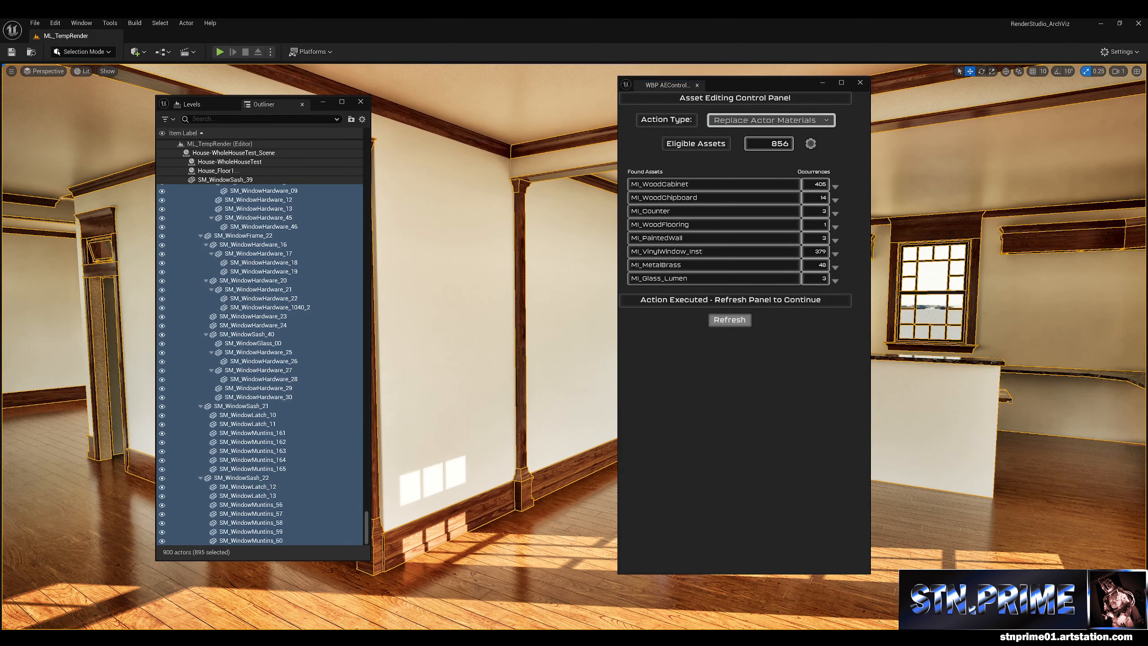
scroll(437, 264, "down", 5)
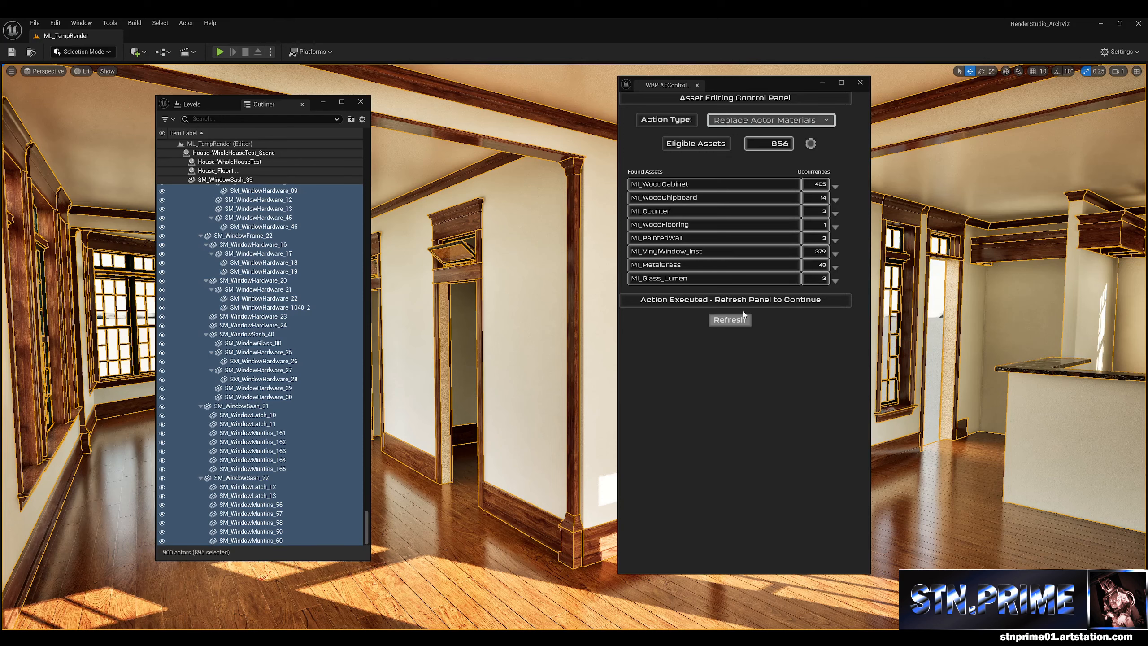
left_click(729, 320)
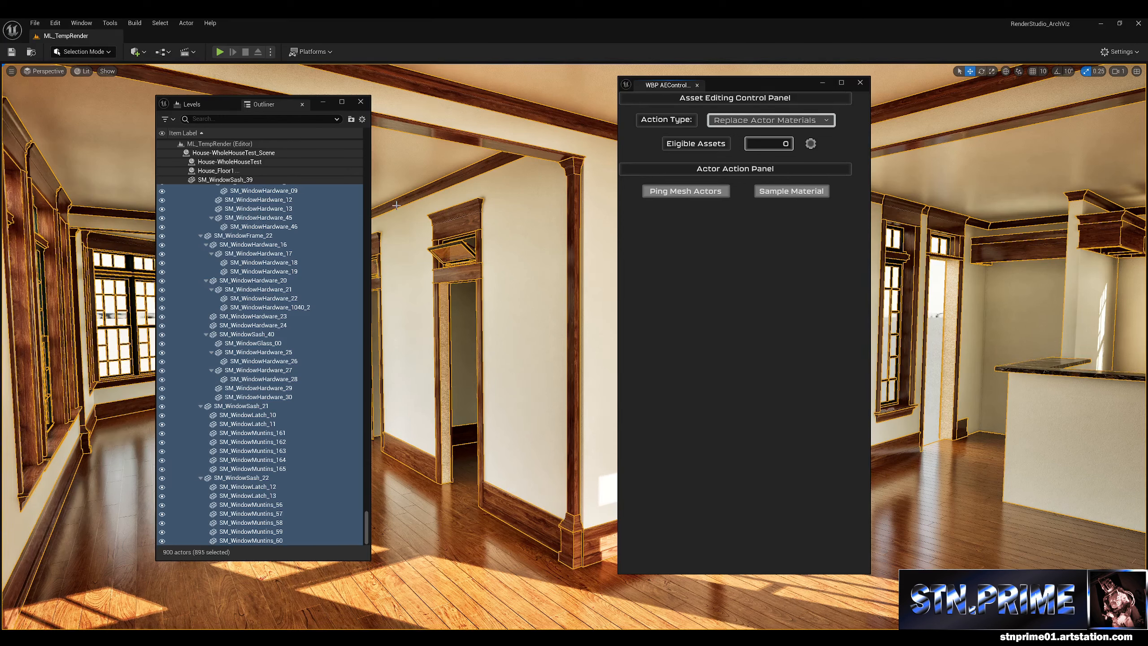
Step: Remove the House-WholeHouseTest_Map level from the persistent level and confirm the removal
left_click(192, 105)
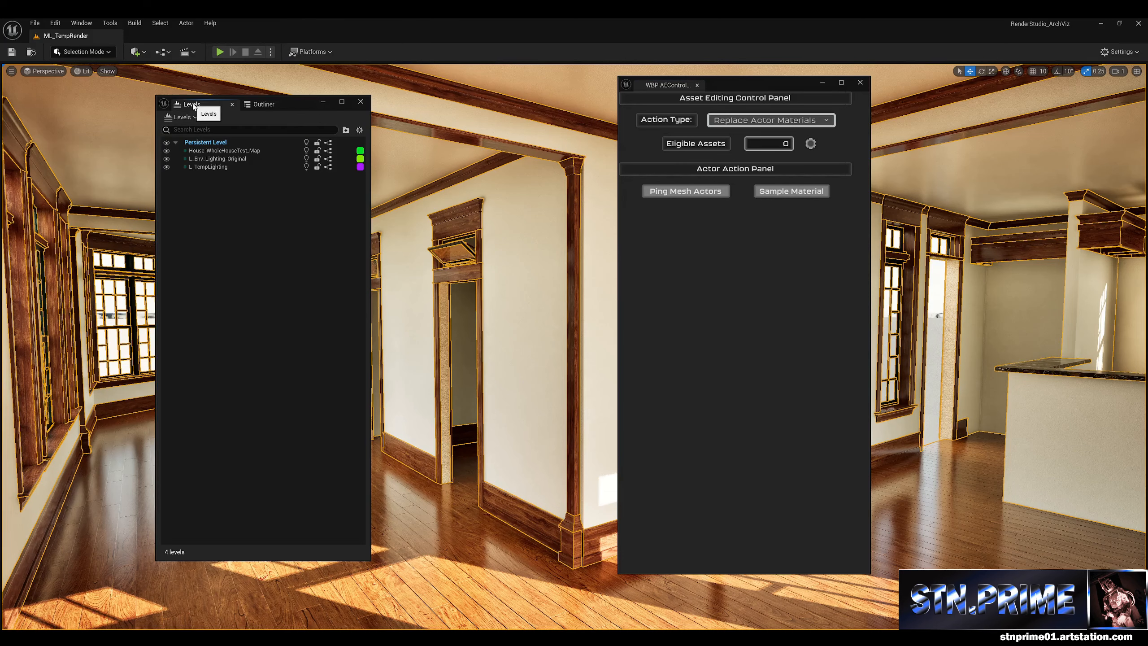
left_click(239, 152)
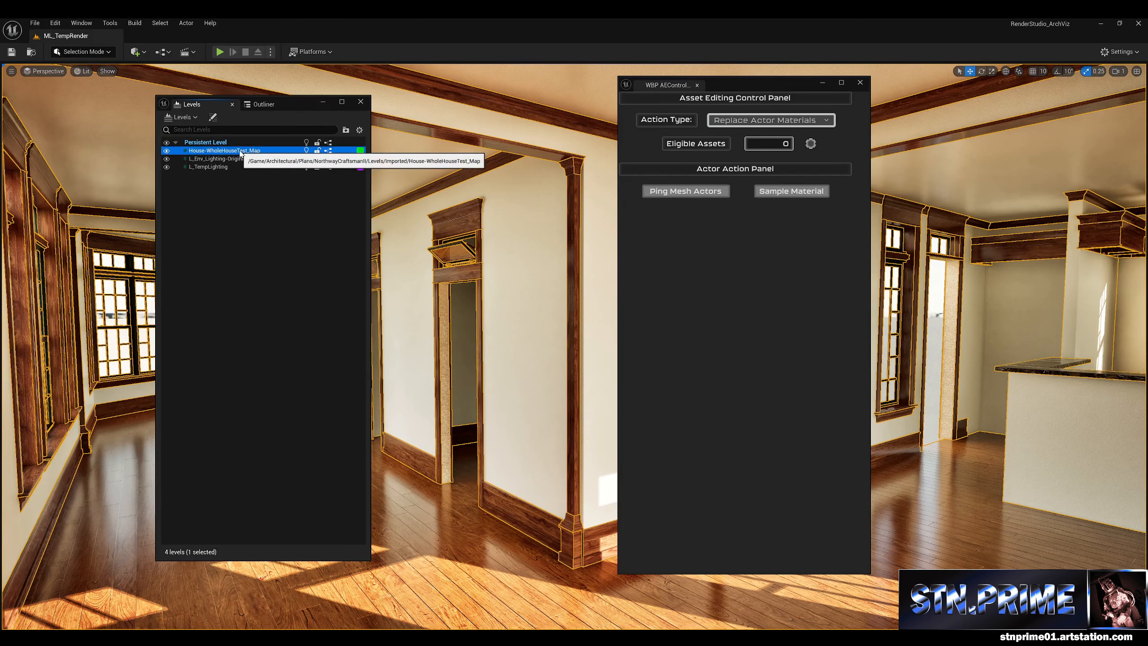
right_click(240, 153)
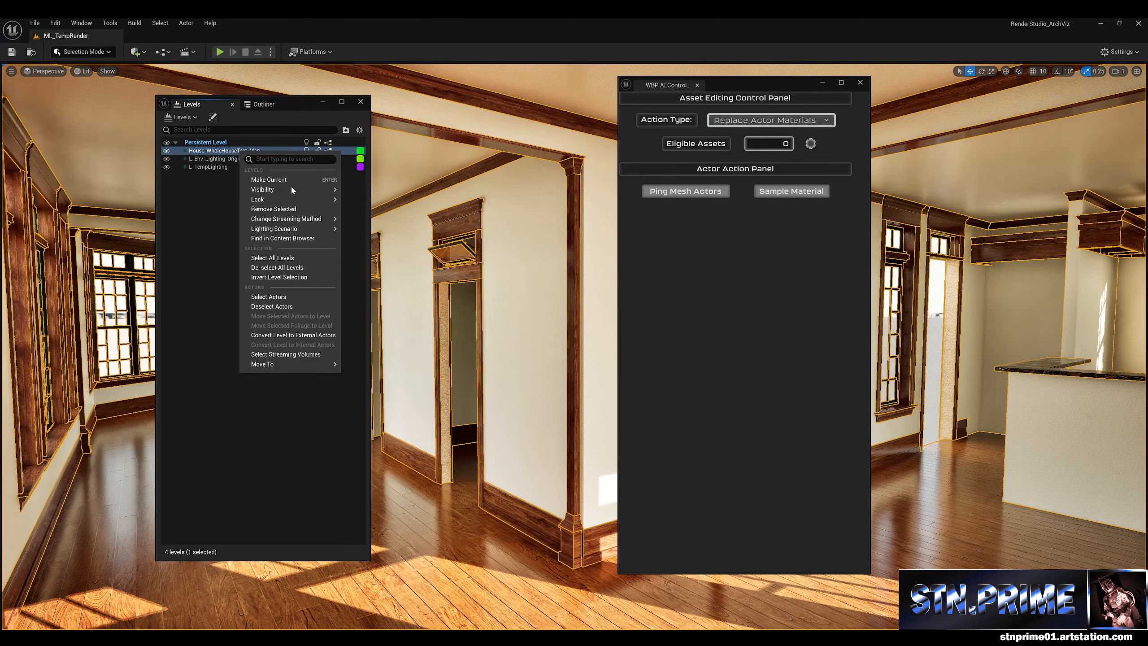
left_click(276, 210)
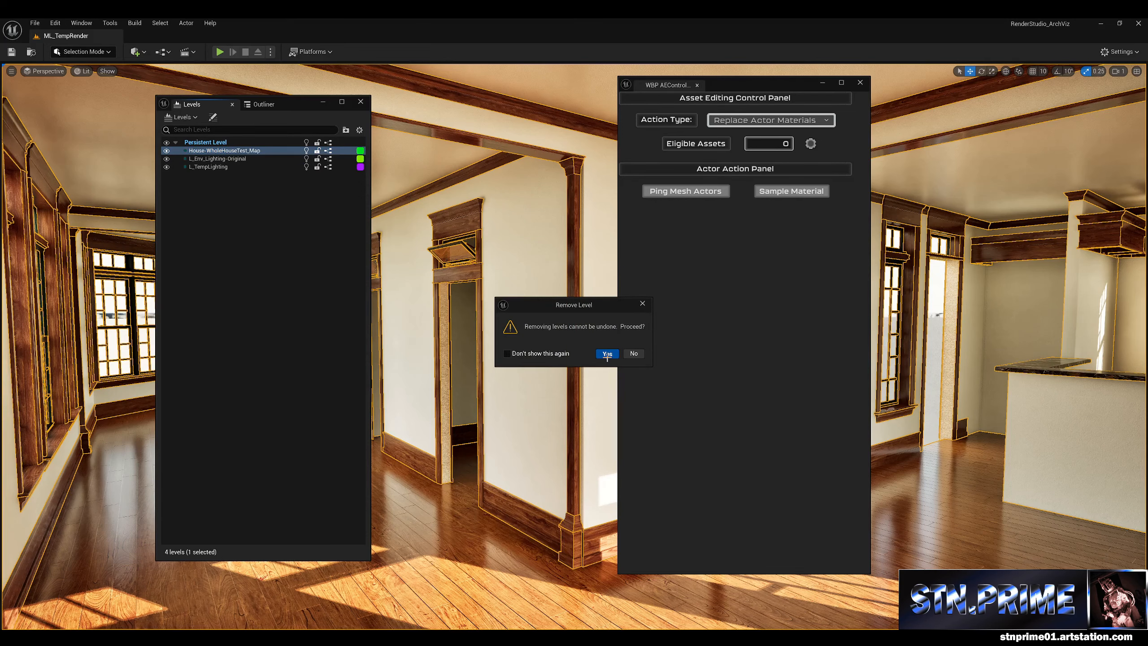
left_click(607, 355)
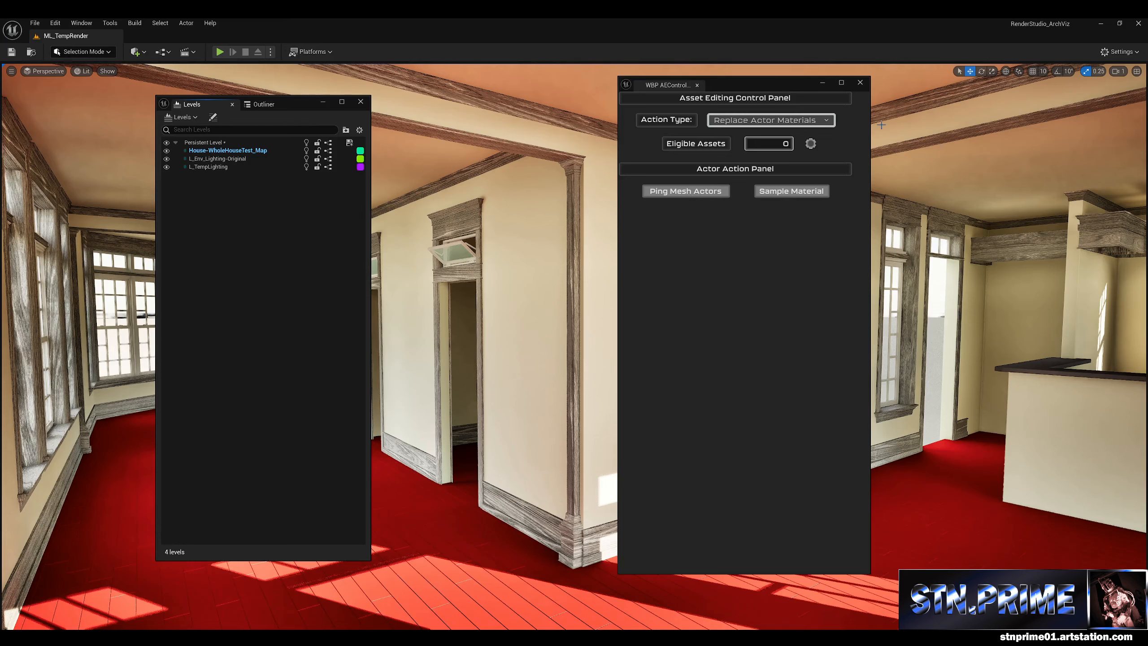
Step: Select all house actors in the Outliner from House-WholeHouseTest through SM_WindowMuntins_60, and ping the mesh actors in the control panel
left_click(273, 108)
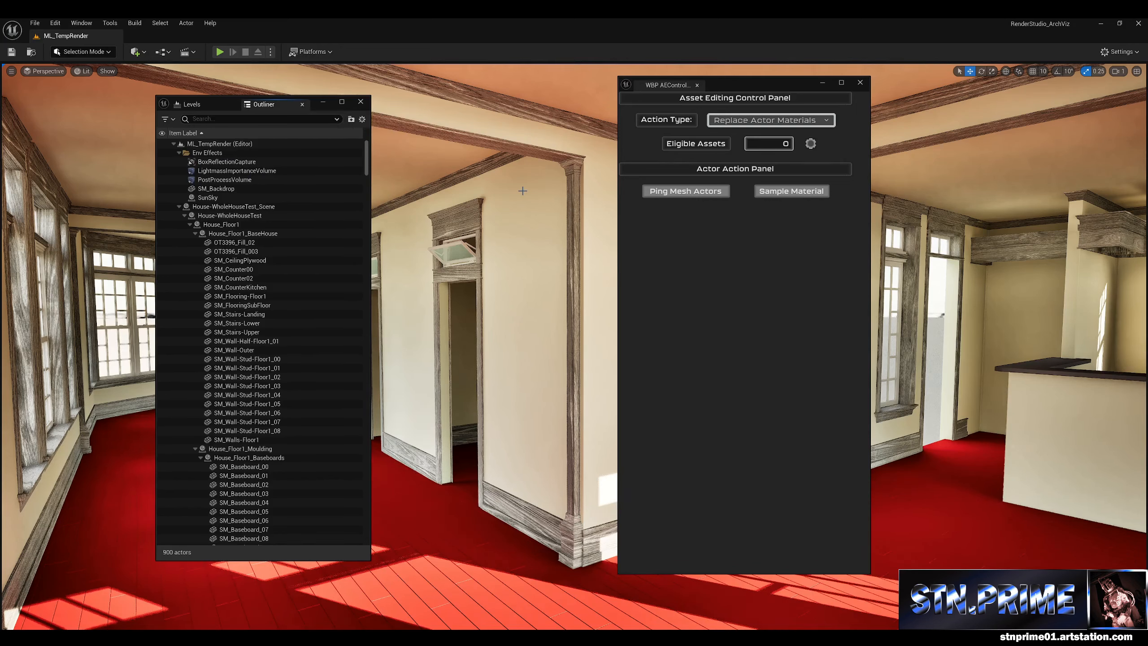
left_click_drag(772, 83, 877, 105)
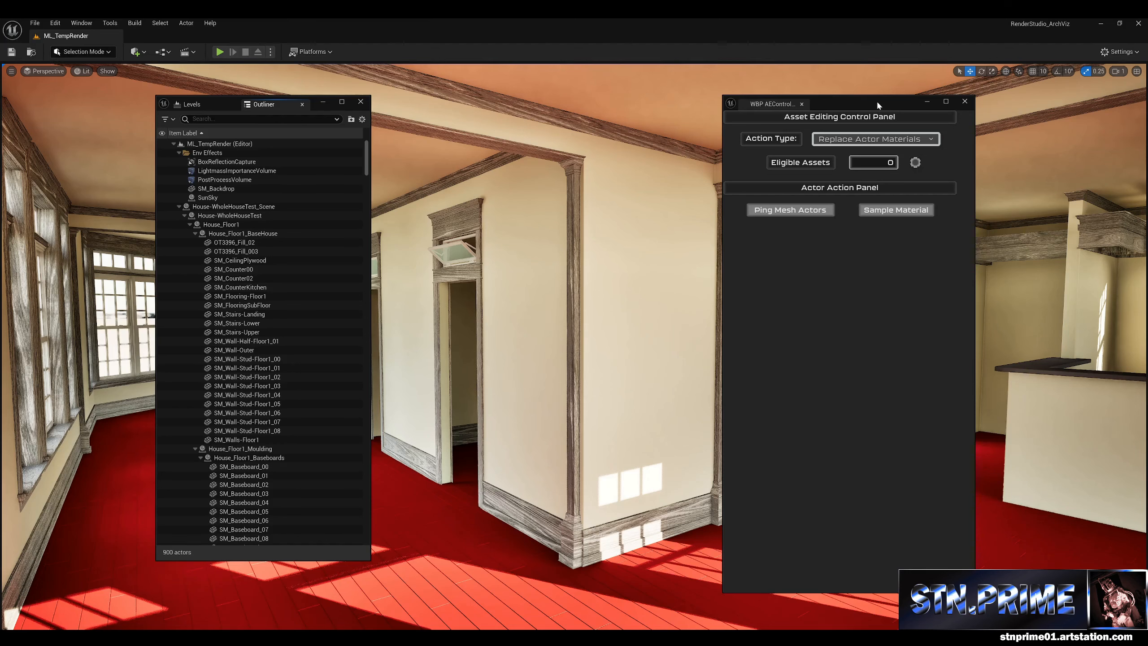
left_click(265, 239)
left_click(269, 214)
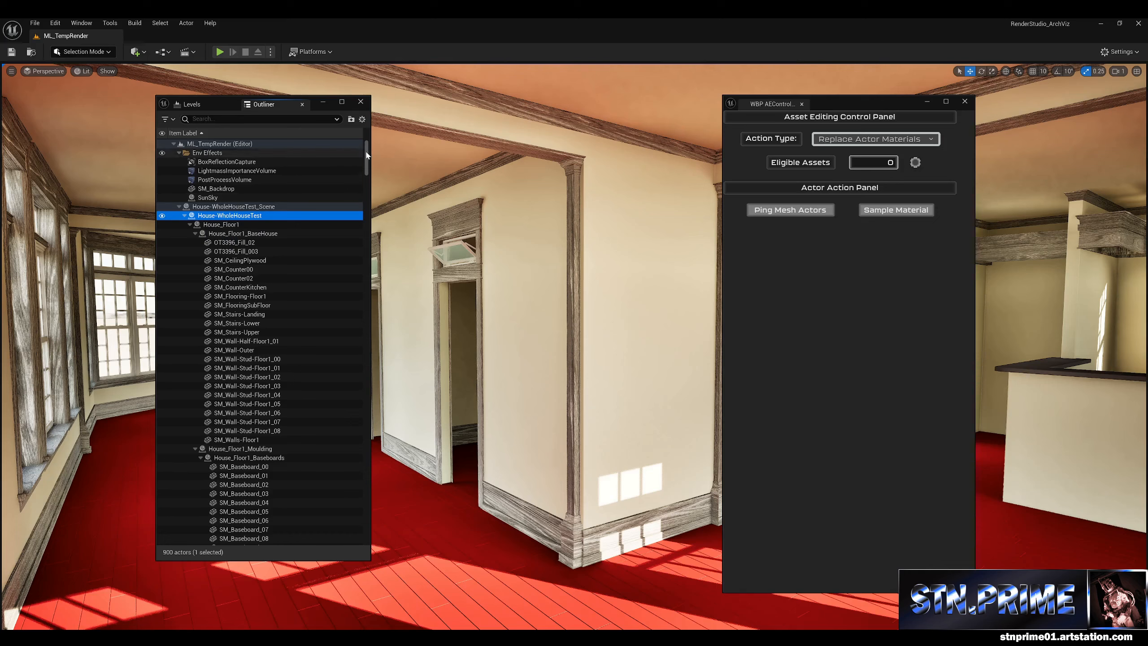
left_click_drag(366, 164, 366, 527)
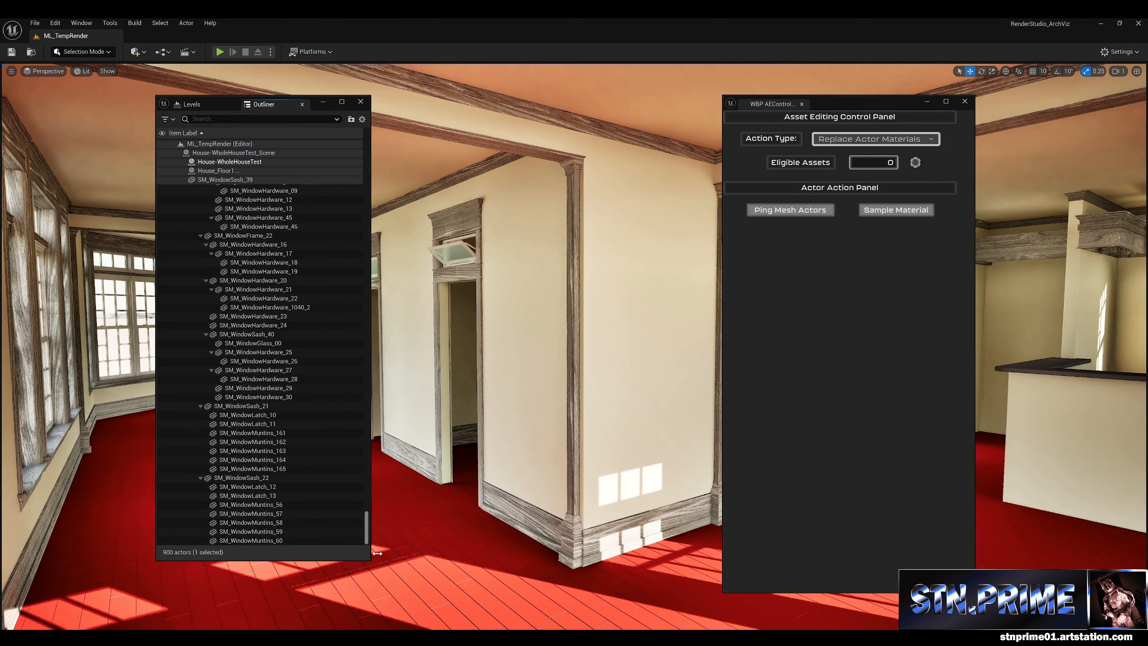
left_click(294, 539, "shift")
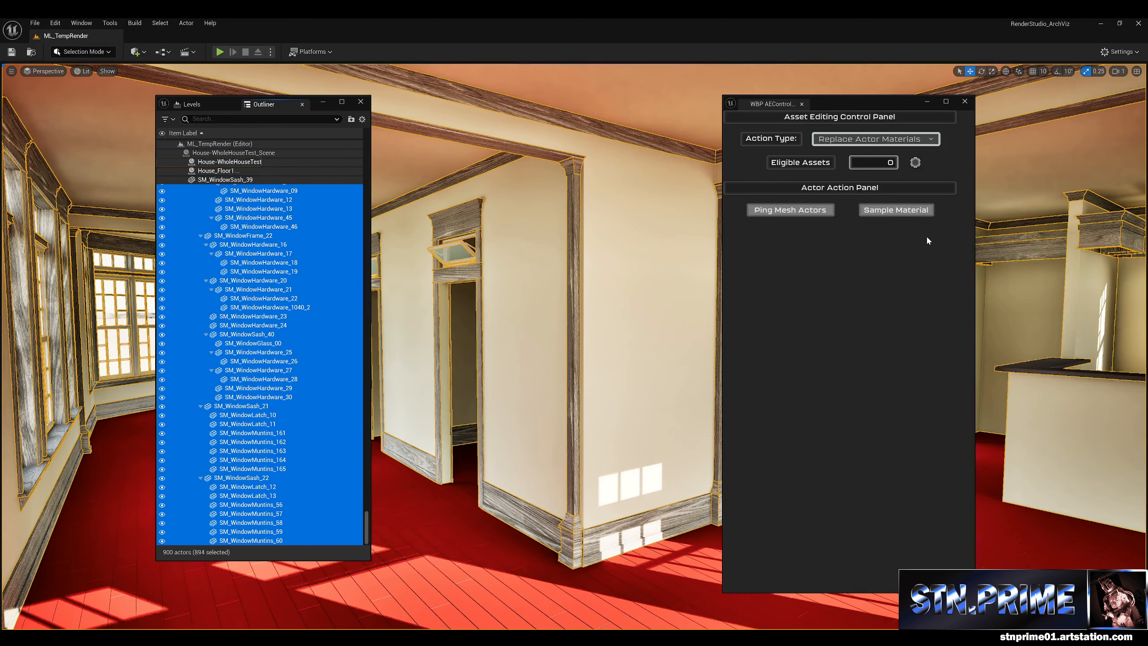
left_click(780, 211)
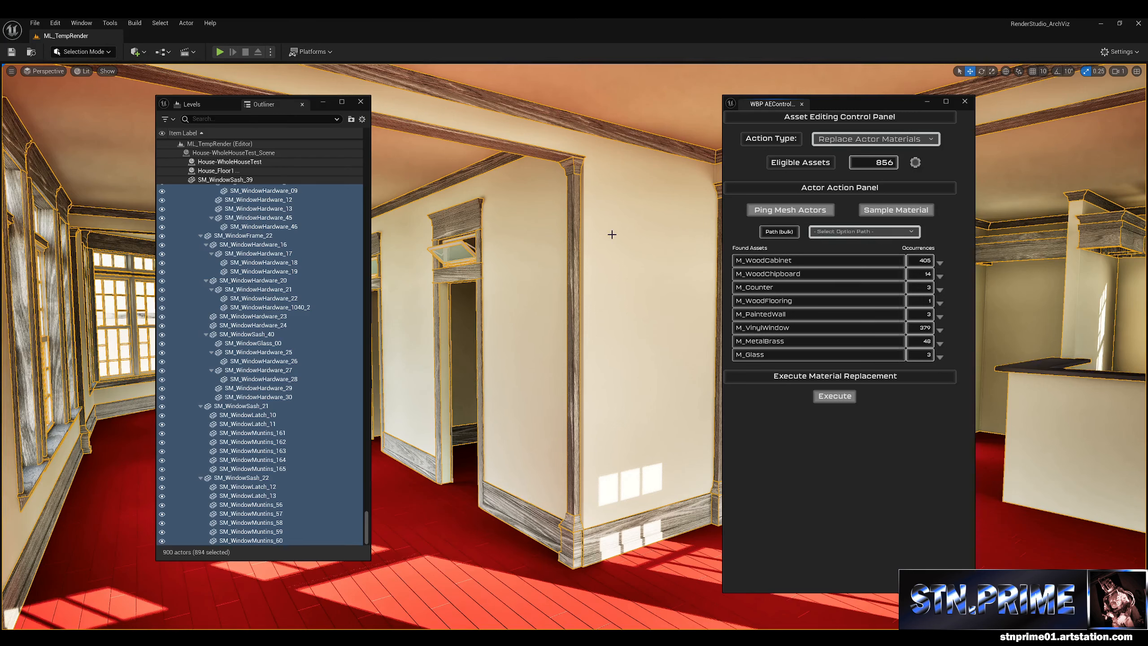
Step: Set the bulk path to Replace from Material Table and choose the DT_NCII-Materials table
left_click(868, 232)
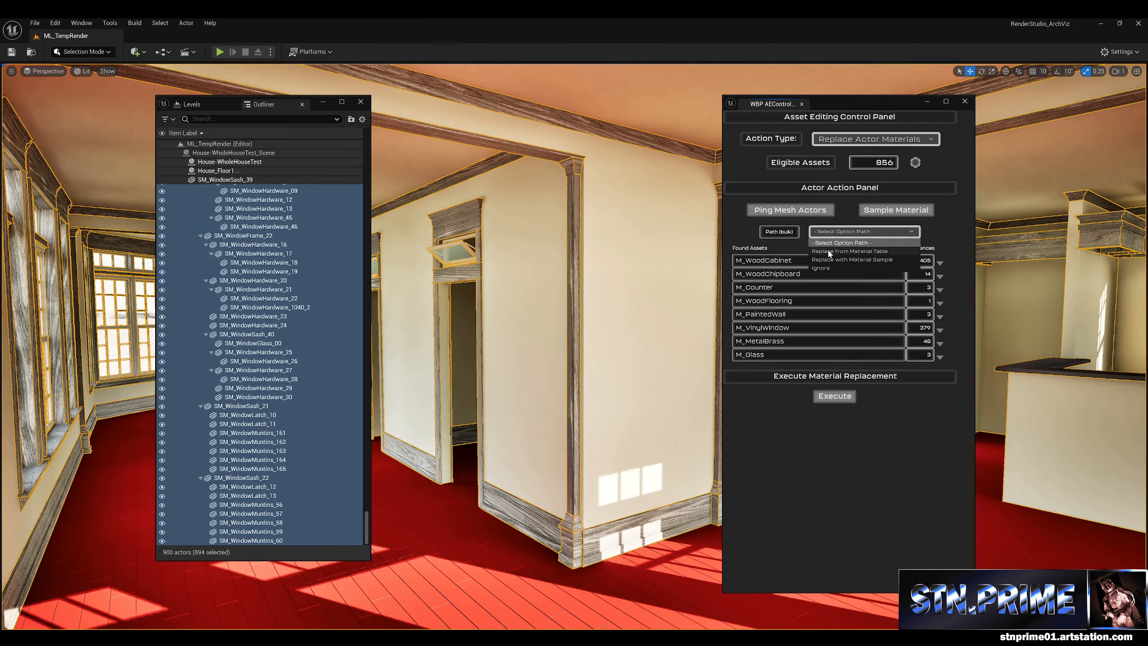
left_click(852, 251)
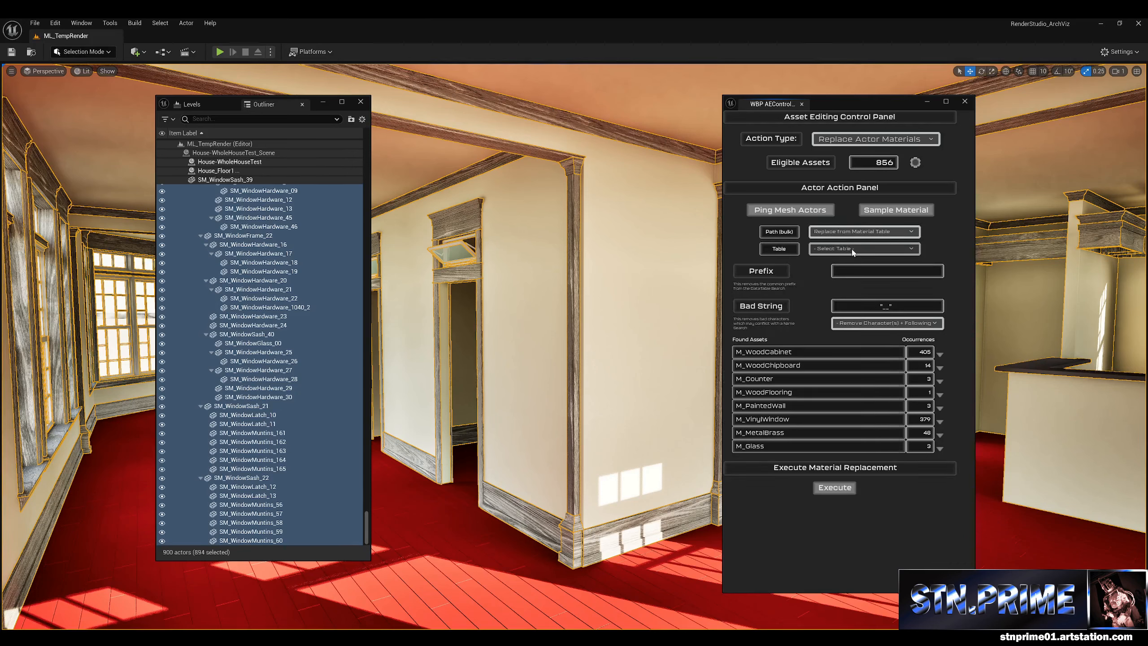
left_click(853, 250)
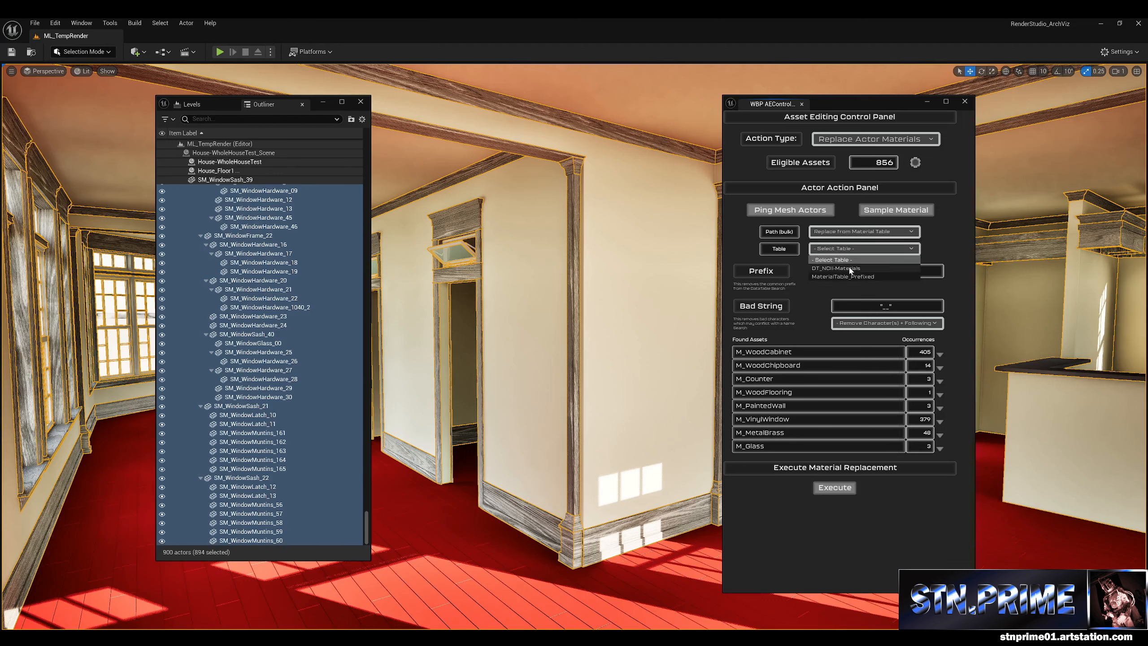
left_click(851, 269)
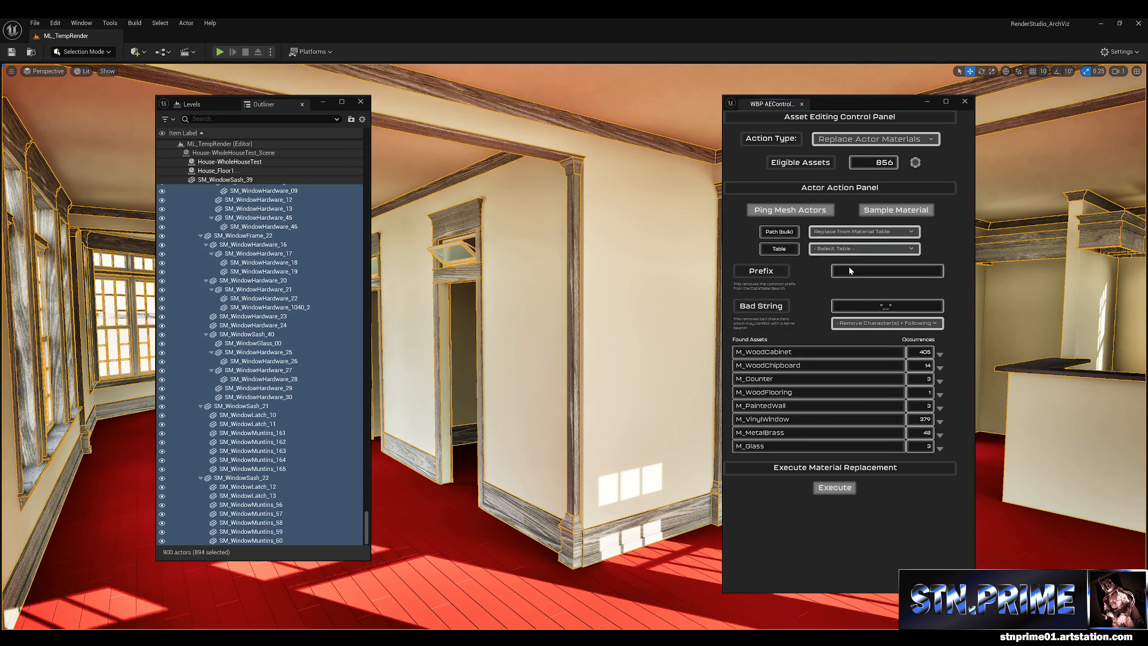
Step: Expand the M_WoodCabinet, M_WoodChipboard and M_Counter entries to show their individual replacement settings
left_click(940, 354)
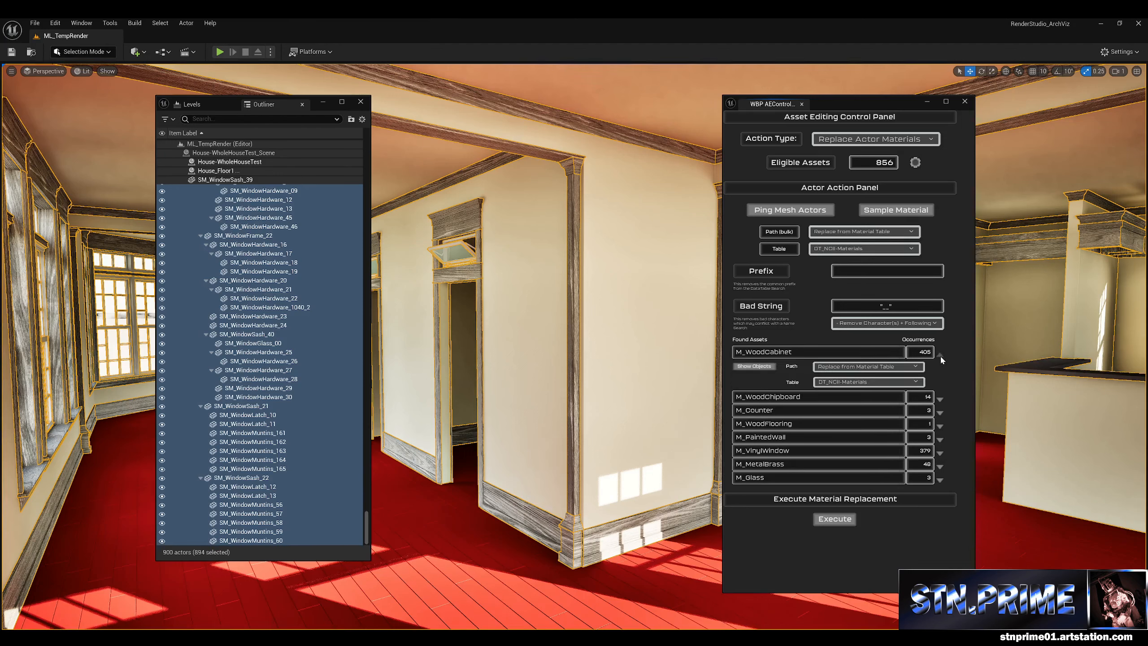
left_click(940, 399)
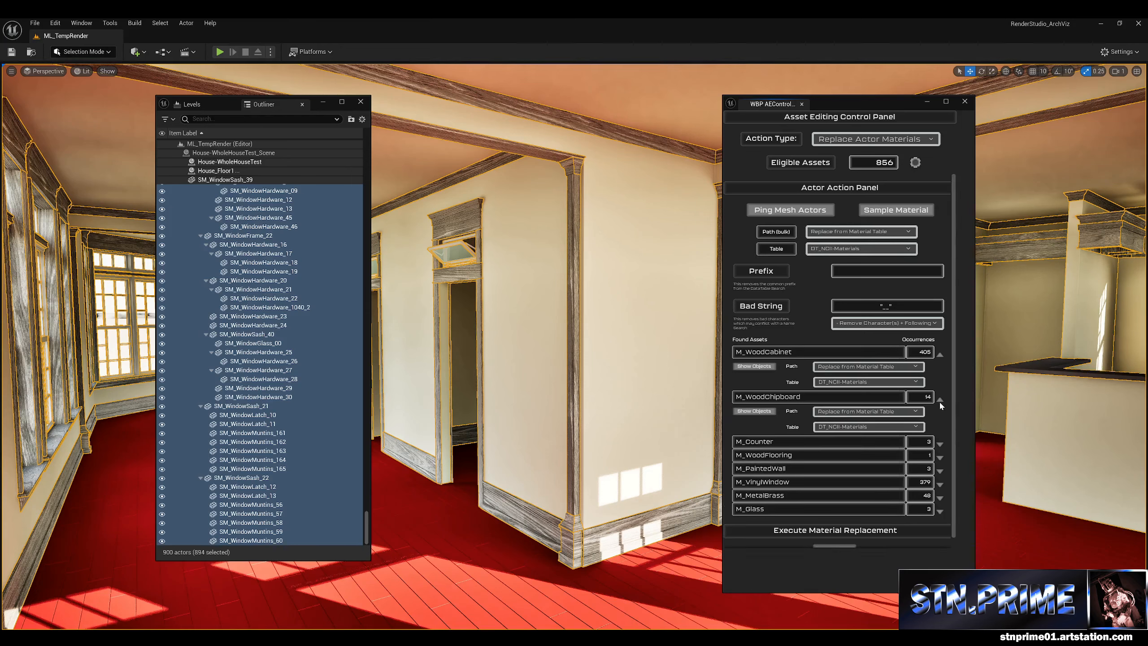
left_click(940, 443)
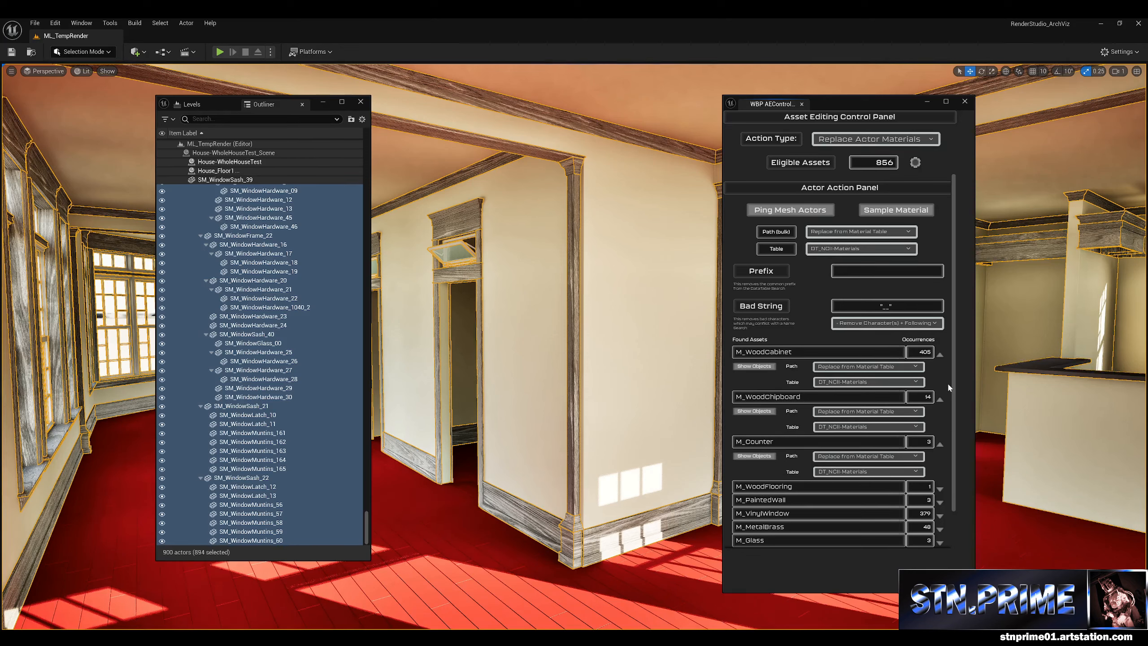
scroll(955, 389, "down", 3)
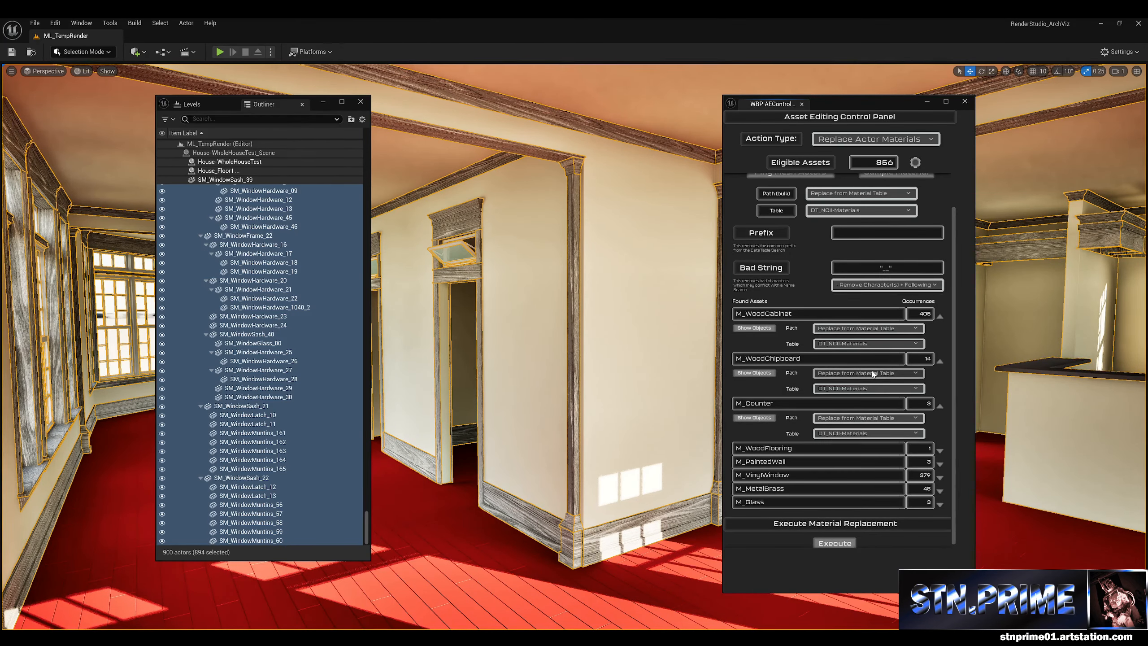
Step: Set the M_Counter path to Replace with Material Sample and check its list of available samples
left_click(875, 418)
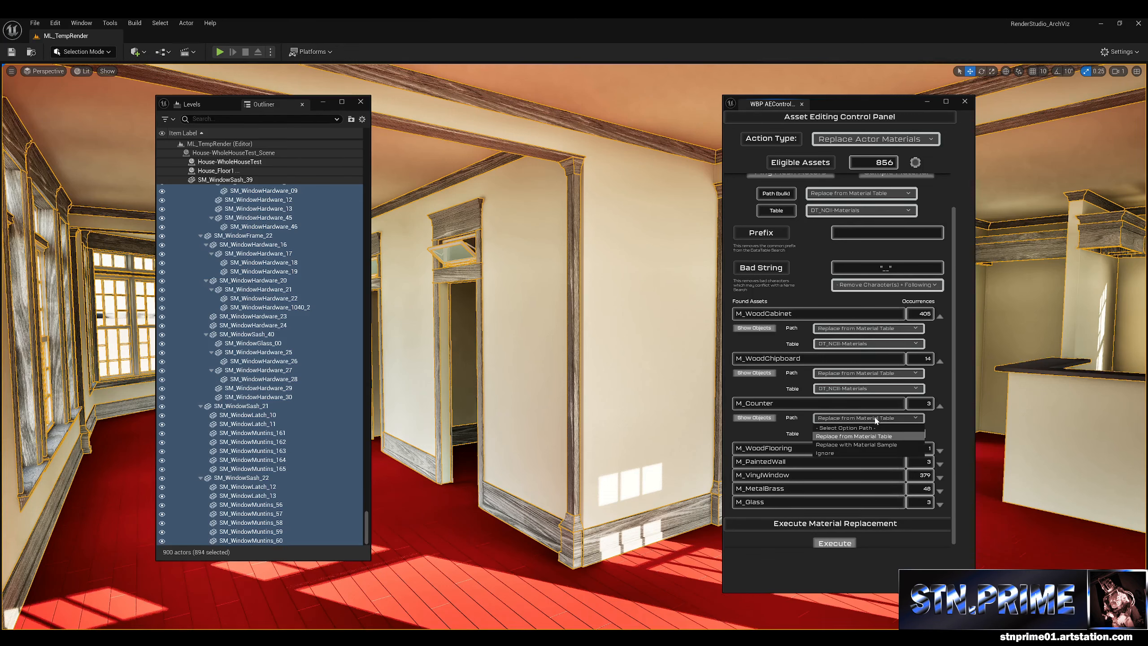
left_click(868, 445)
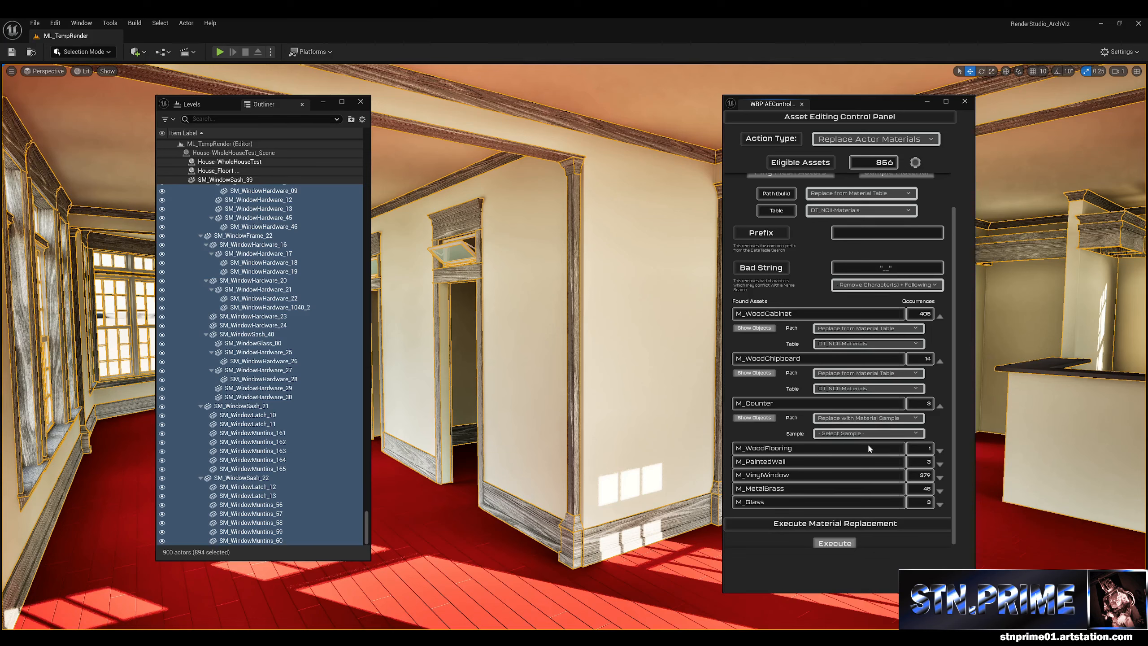
left_click(872, 434)
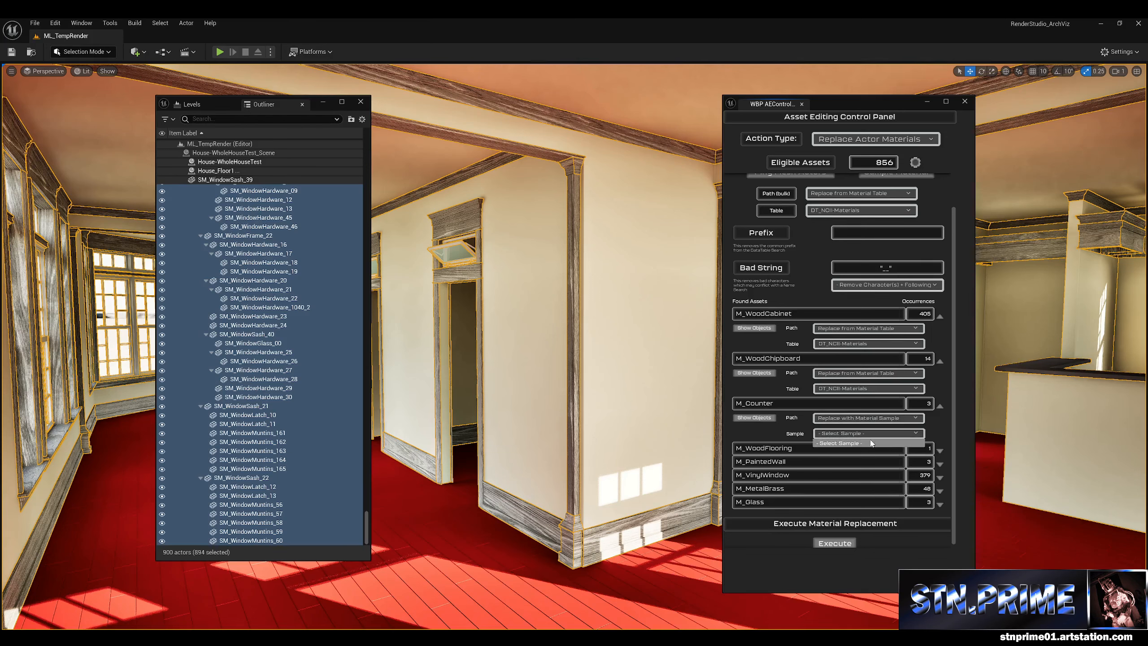
left_click(858, 443)
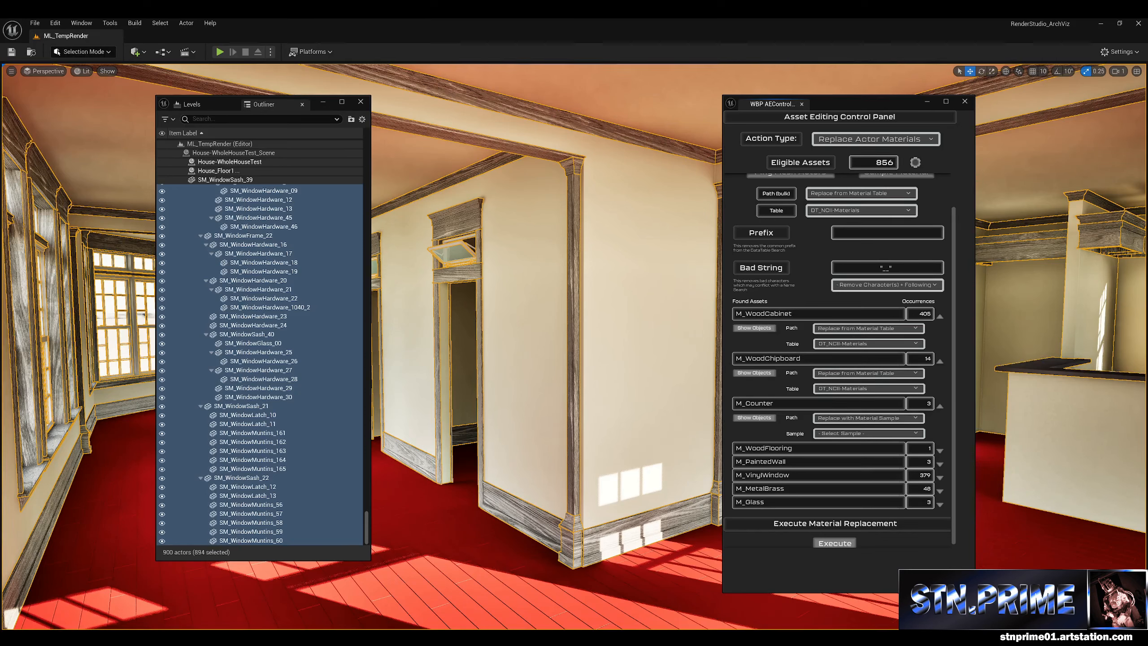
Step: Select the MI_MetalChrome material instance in the Architectural/Common/Materials/MetalFinishes content folder
left_click_drag(0, 209, 324, 89)
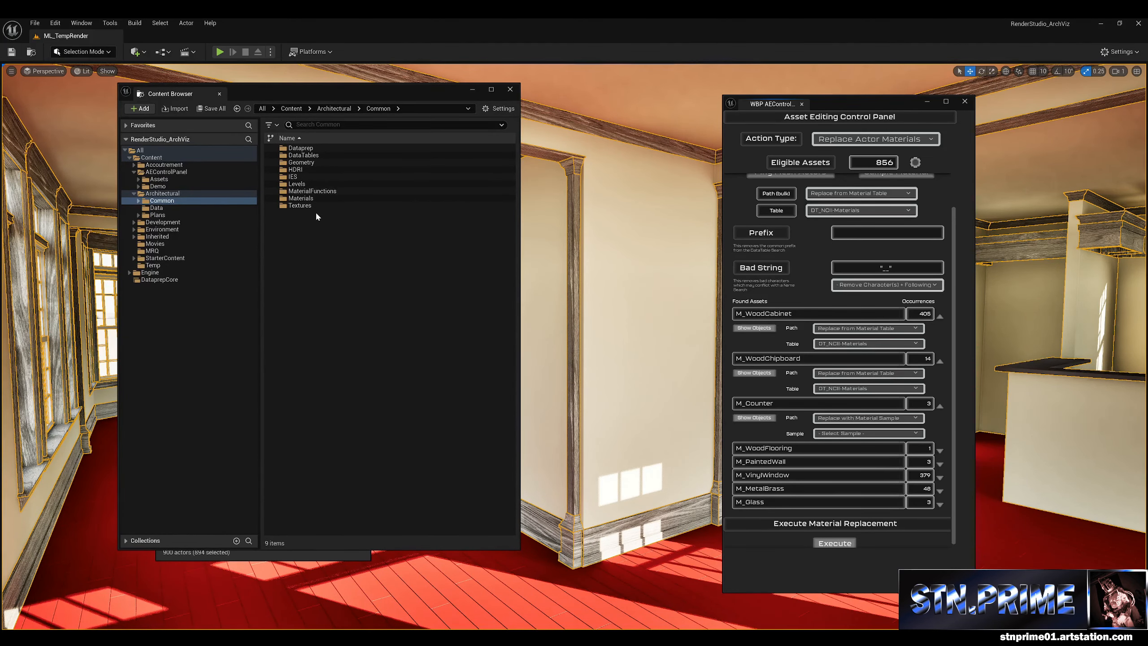
left_click(294, 199)
double_click(294, 198)
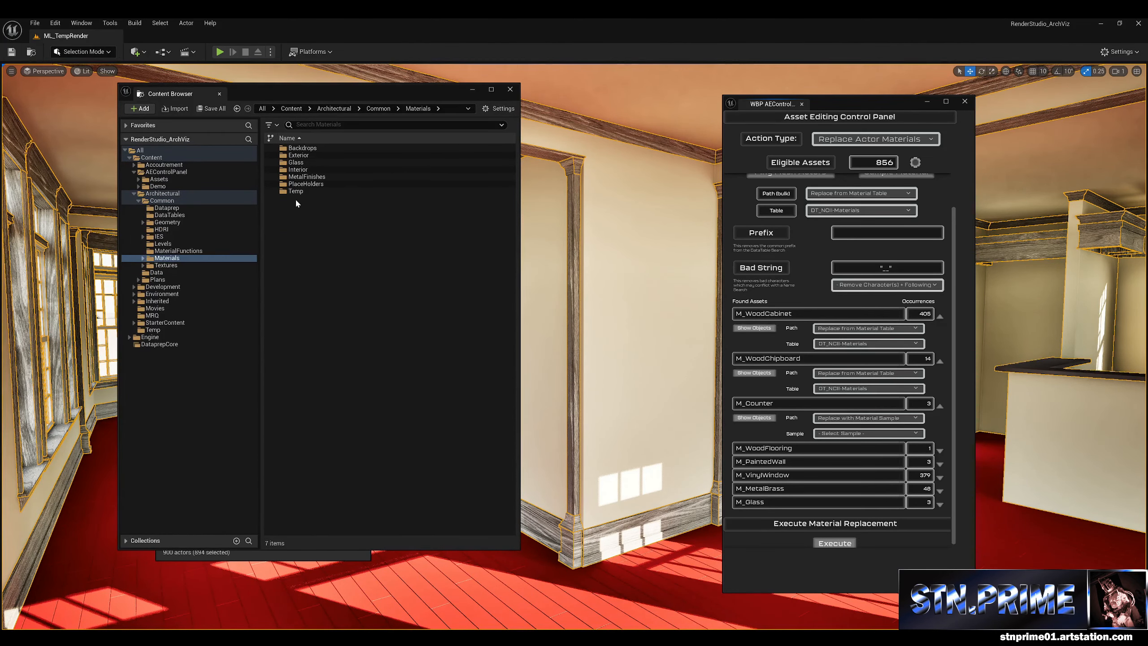
double_click(306, 176)
left_click(325, 170)
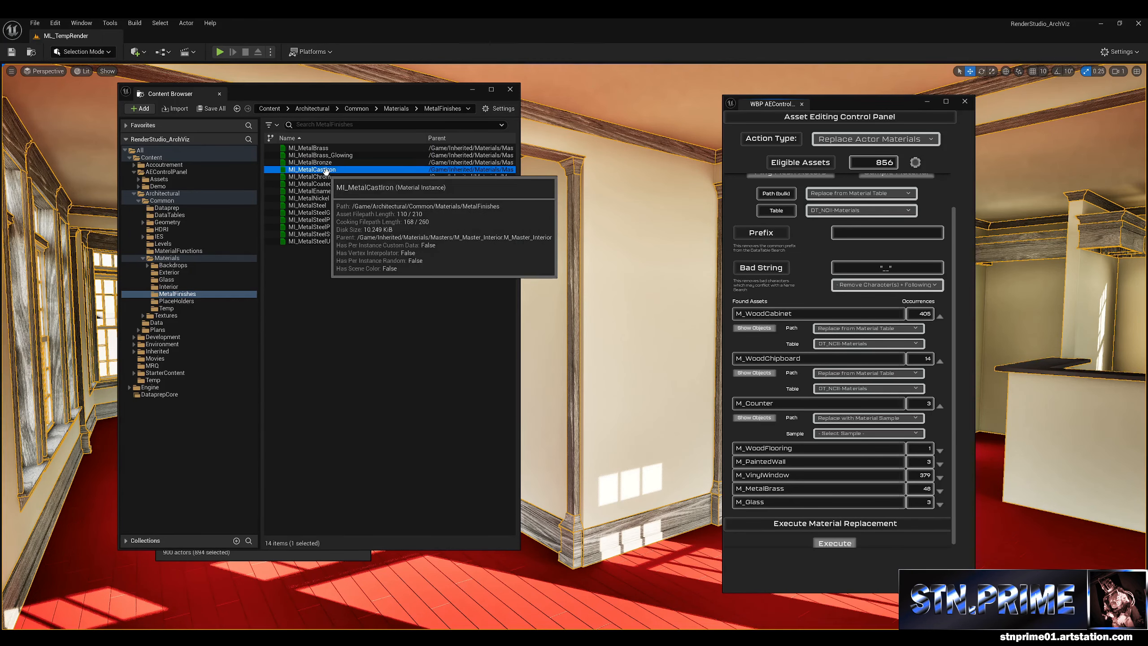
left_click(322, 176)
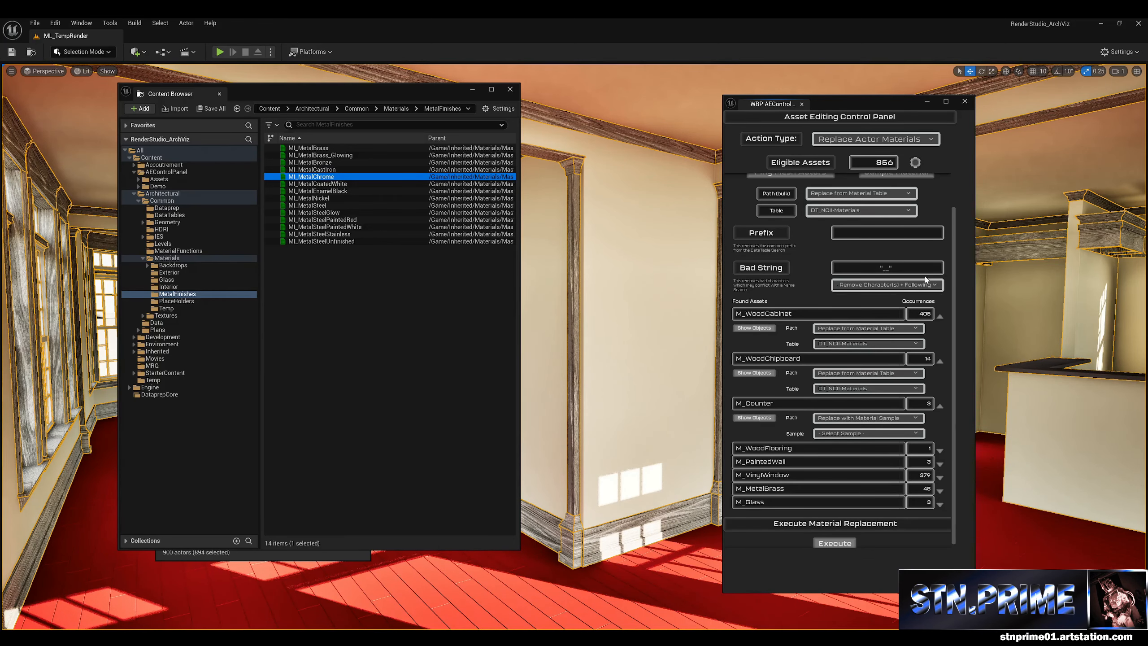
Step: Sample the selected MI_MetalChrome material and assign it as the replacement sample for M_Counter
left_click_drag(954, 237, 952, 197)
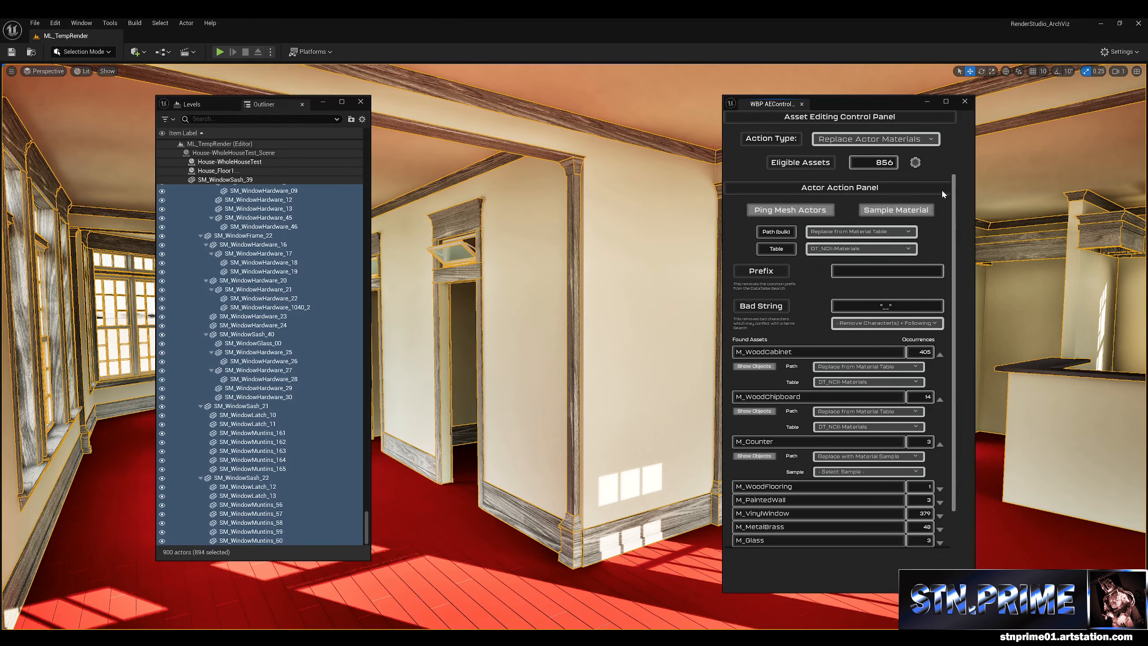
left_click(910, 213)
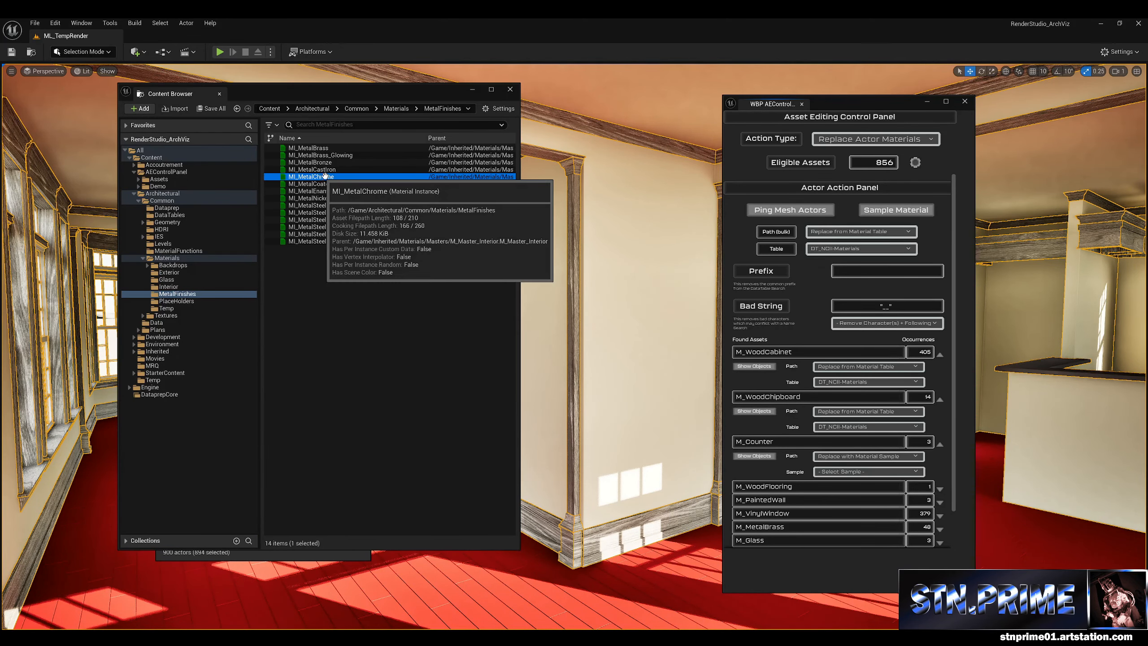
left_click(896, 210)
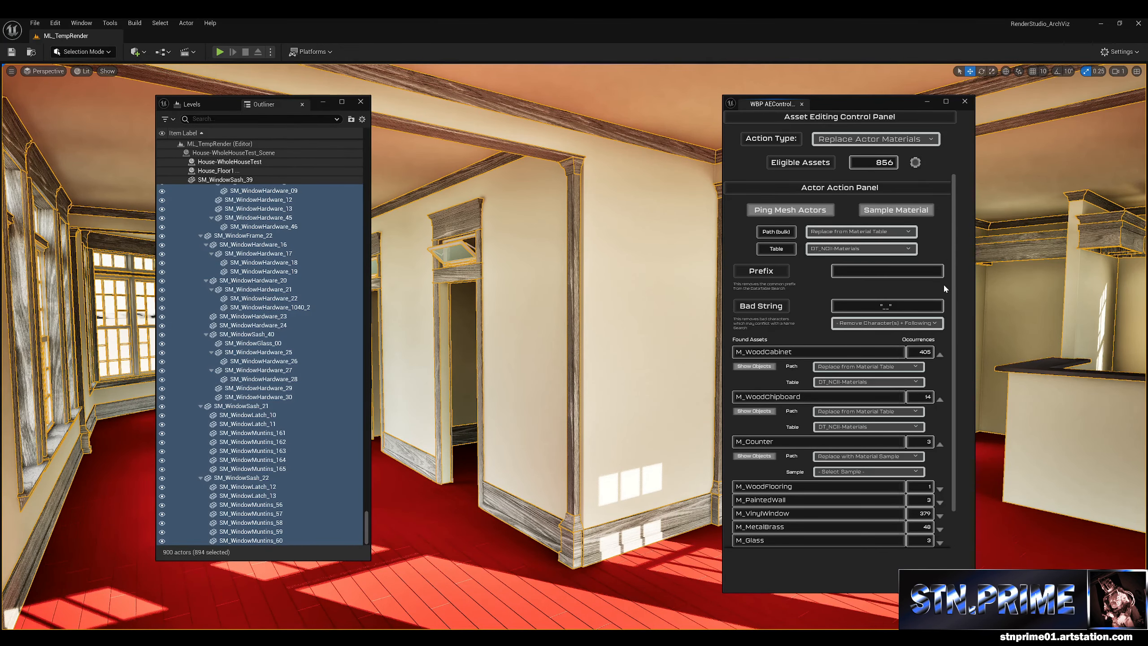
left_click(860, 473)
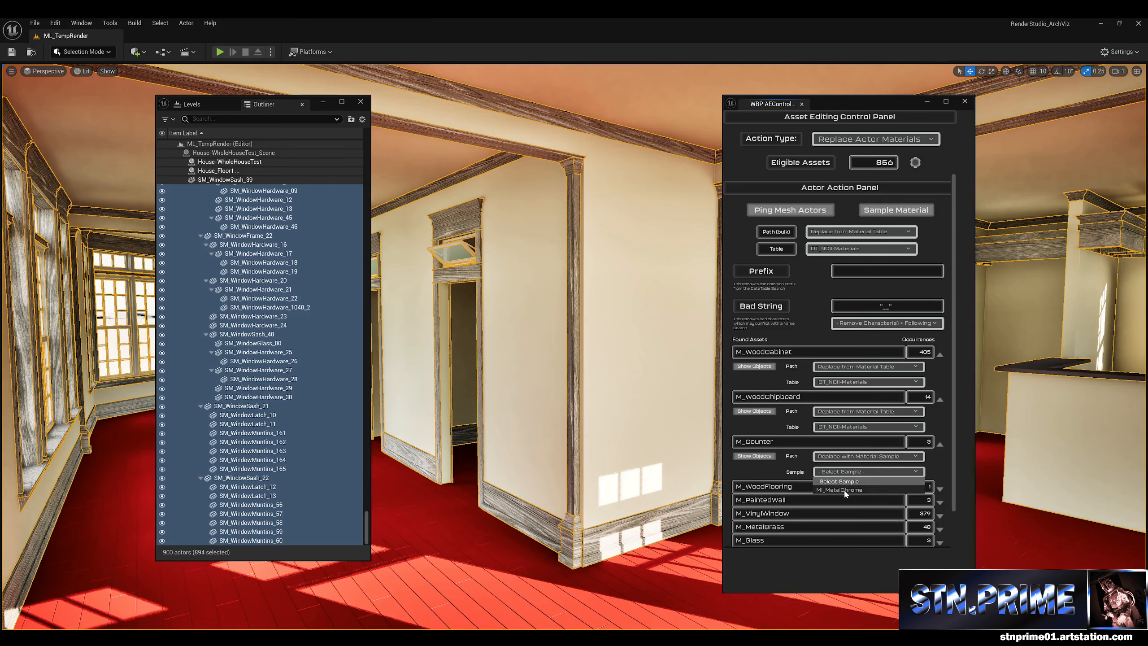
left_click(843, 488)
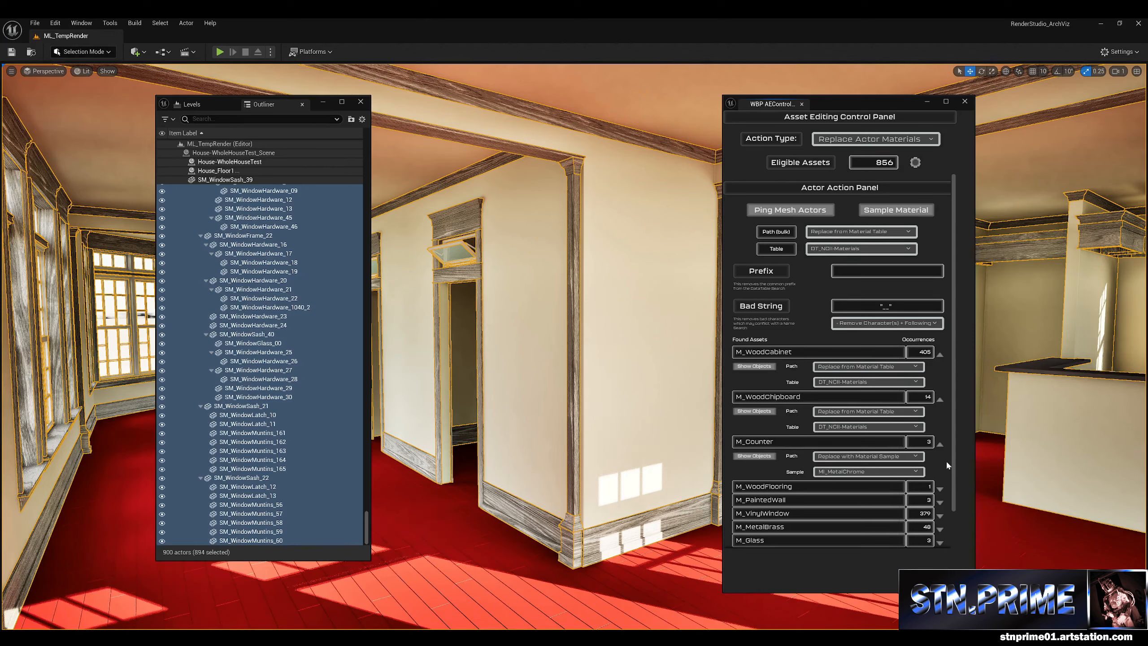
Step: Expand the M_Glass entry and set its replacement path to Ignore
left_click_drag(951, 464, 943, 513)
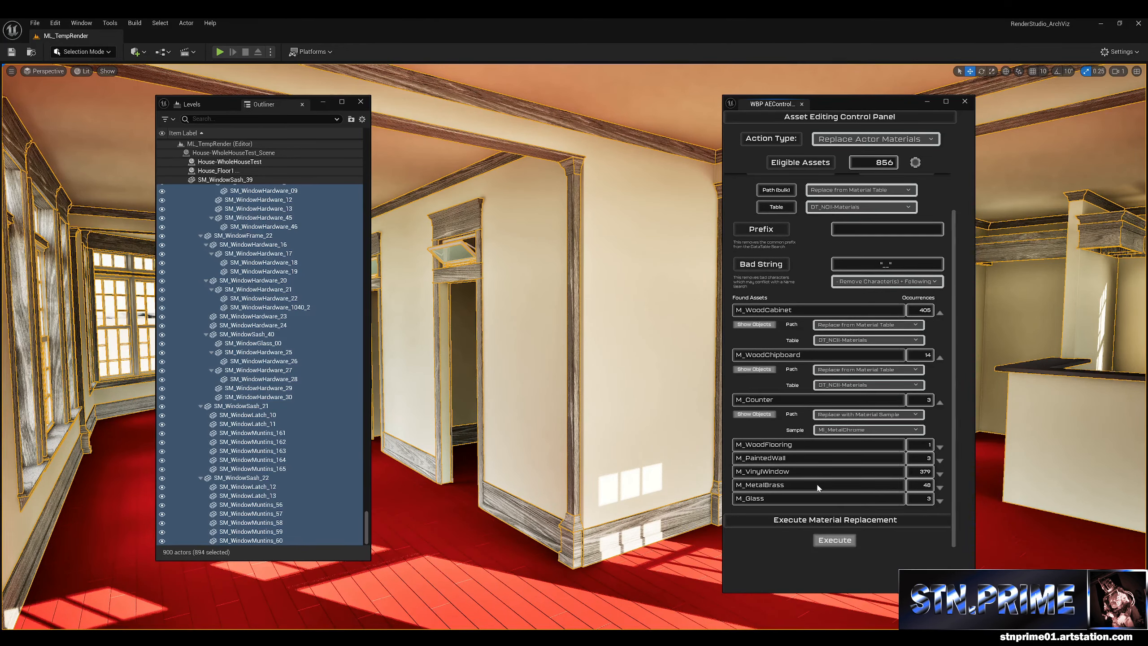
left_click_drag(499, 569, 492, 519)
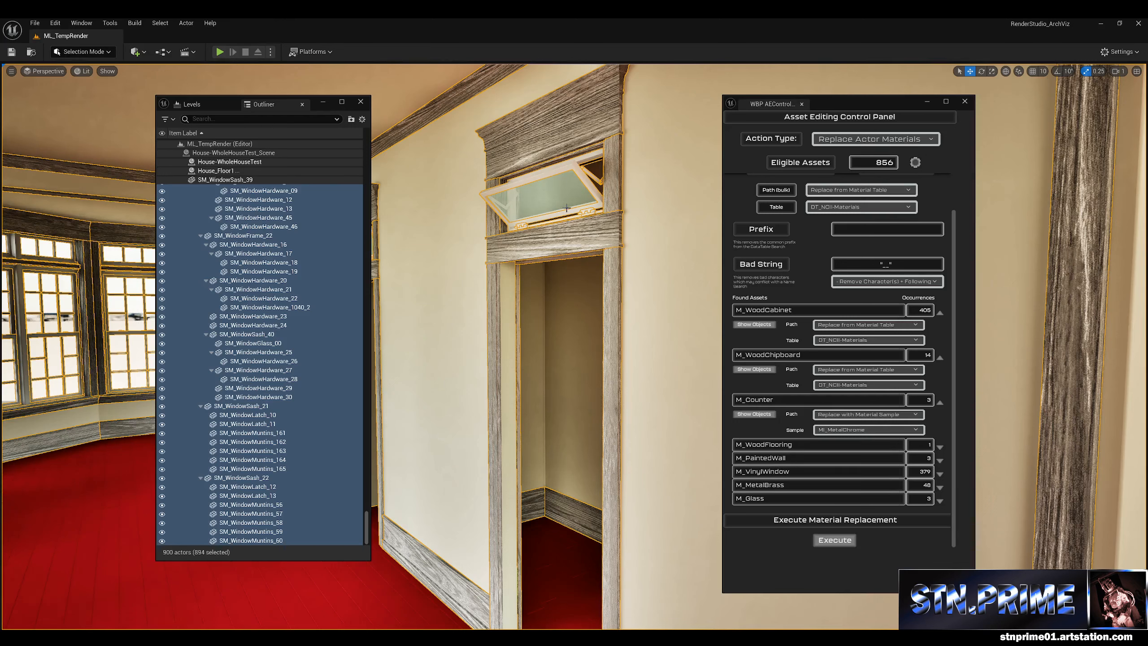
left_click(940, 500)
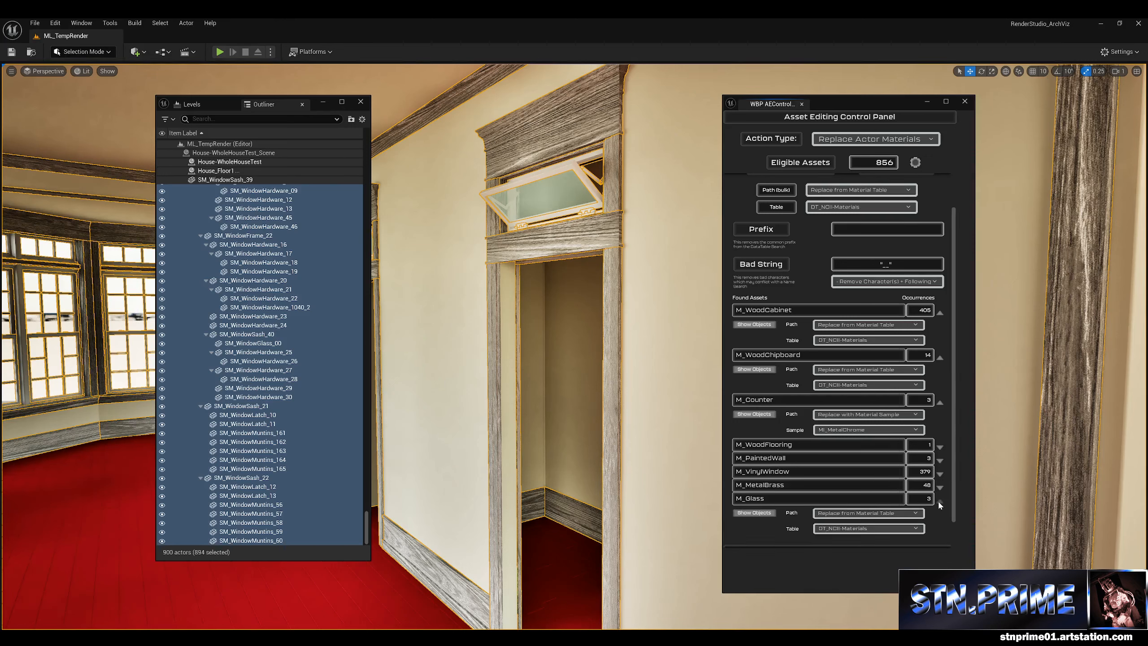
left_click(889, 514)
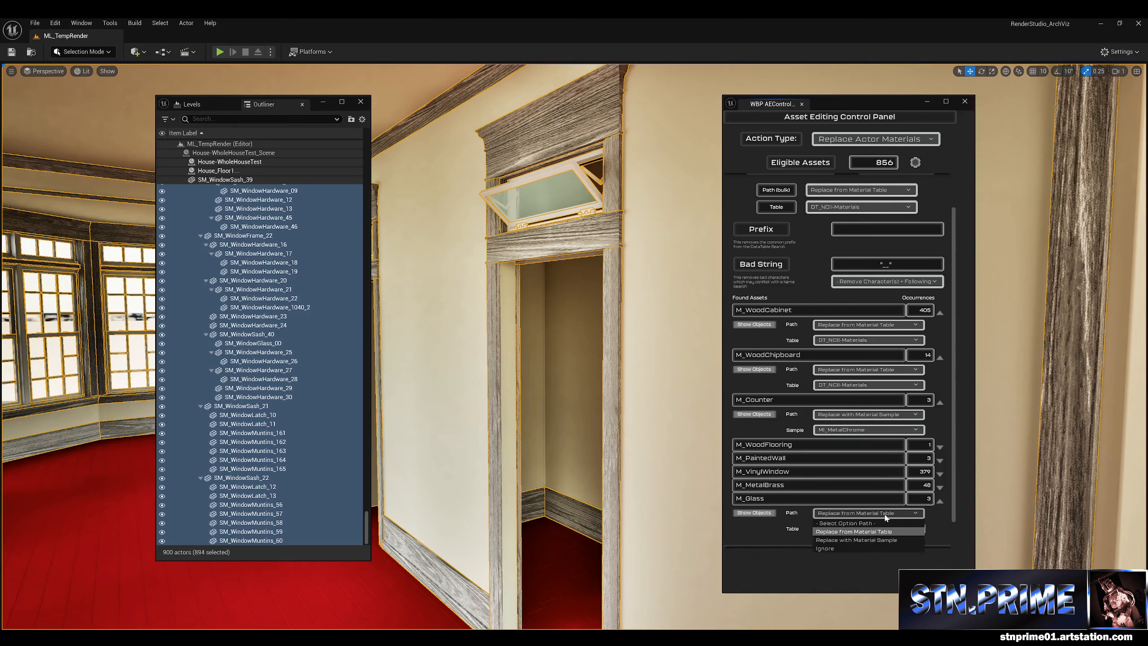
left_click(831, 549)
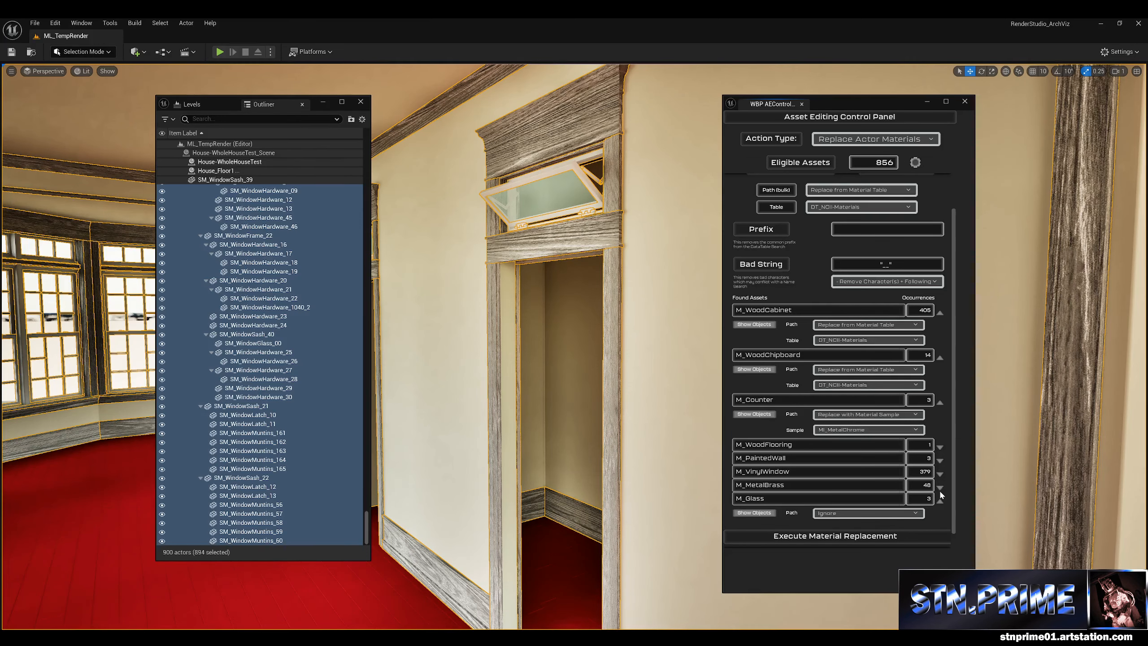
Step: Execute the material replacement on the house actors and inspect the kitchen counter up close
scroll(955, 445, "down", 1)
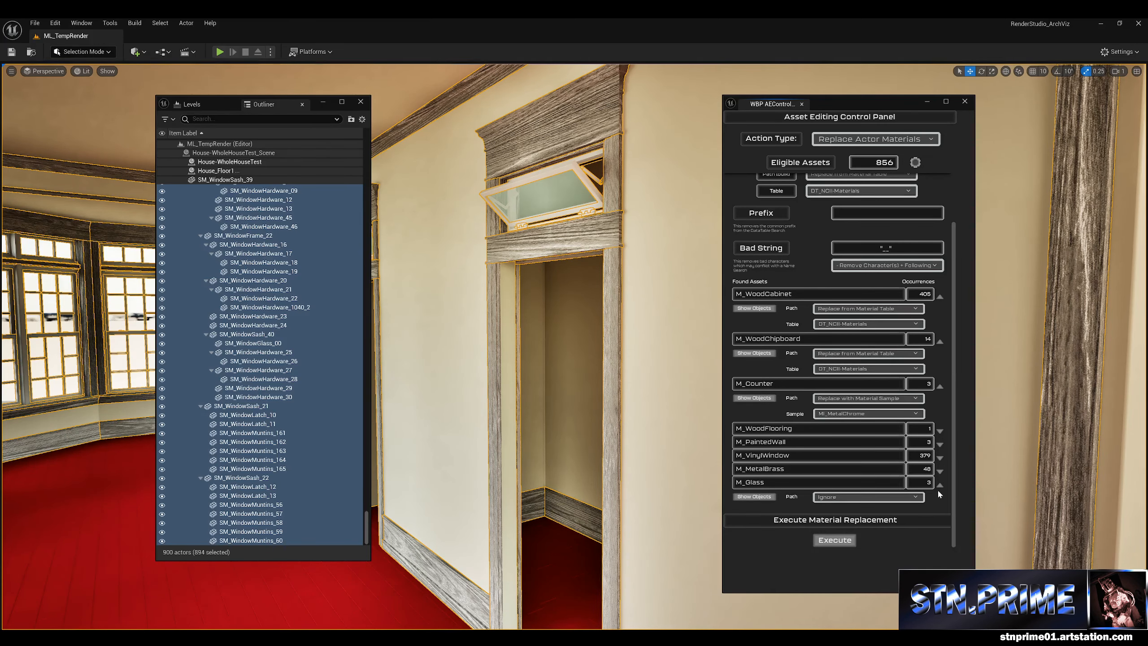
left_click(834, 540)
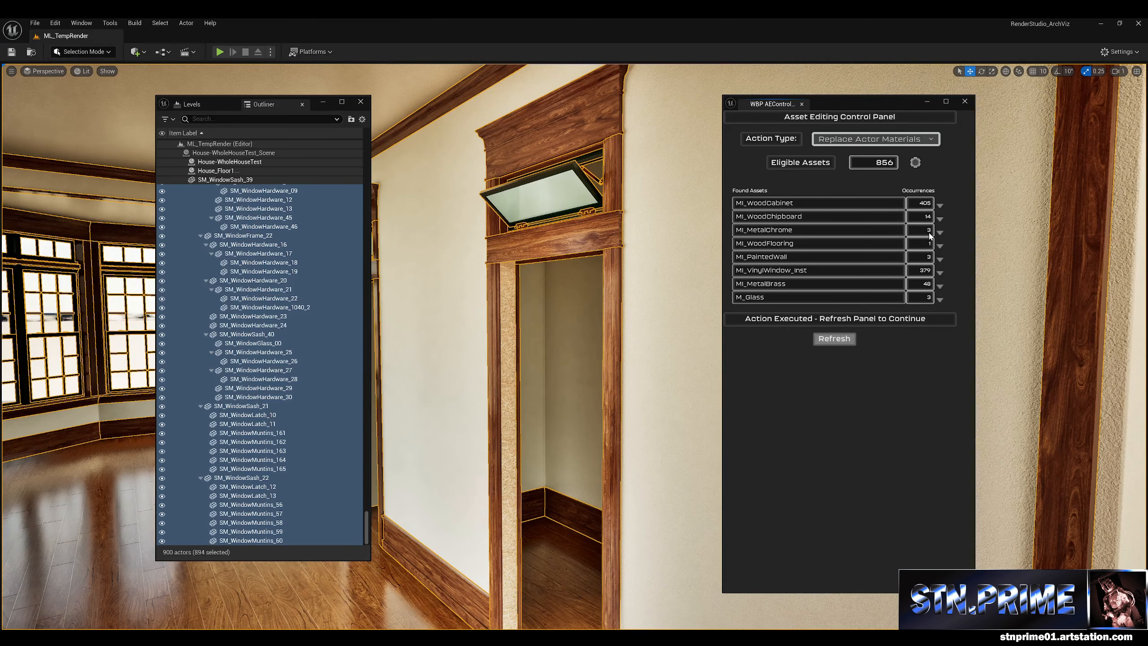
right_click_drag(543, 303, 520, 353)
key("w")
right_click_drag(521, 412, 516, 416)
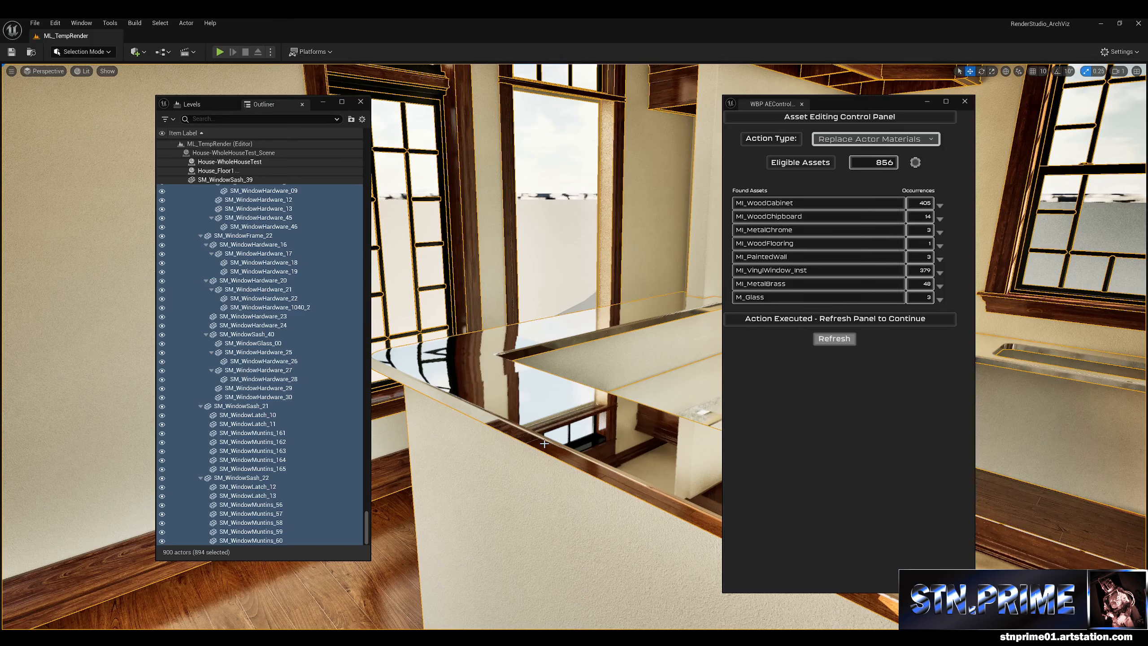
Step: Refresh the panel and ping the mesh actors again, setting the bulk path to Replace with Material Sample
left_click(835, 340)
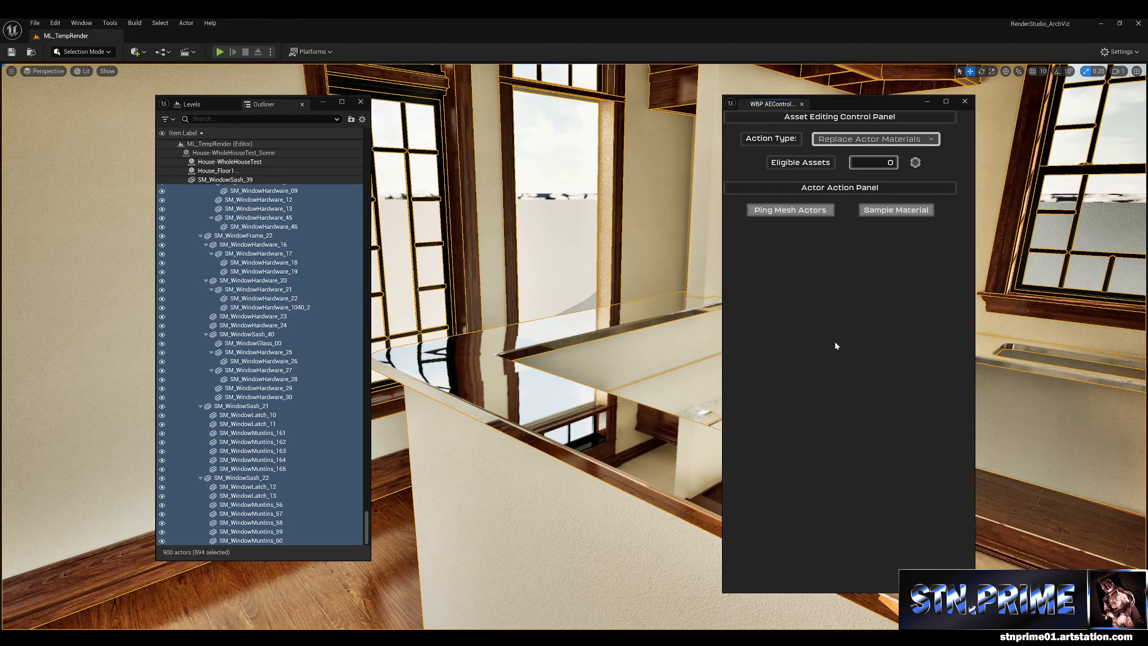
left_click(798, 211)
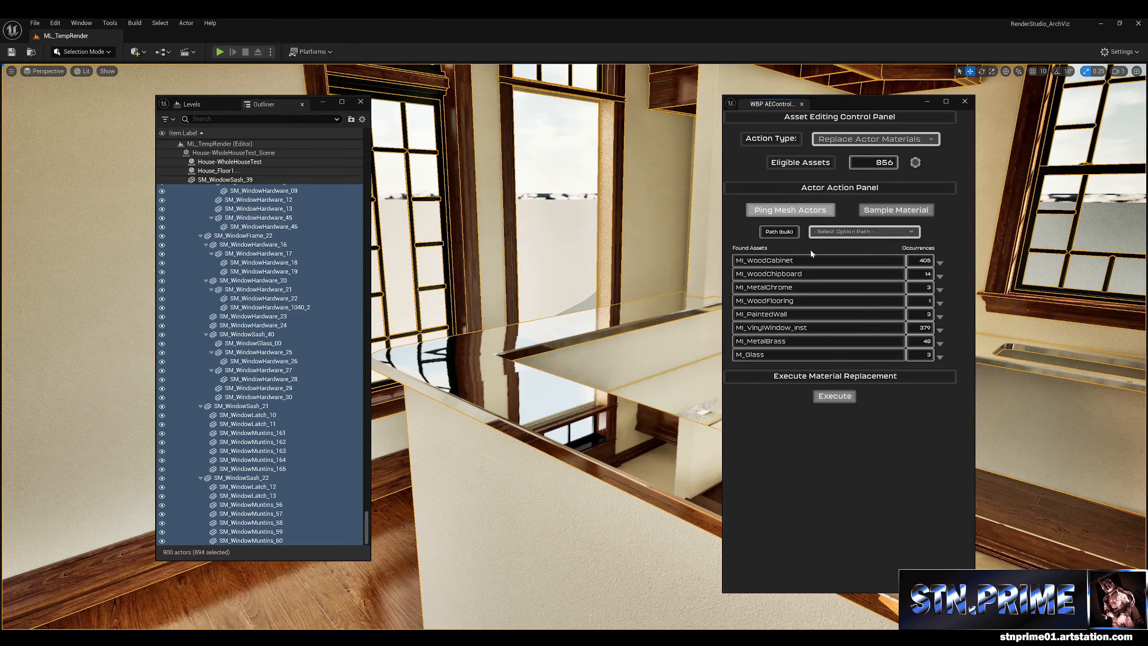
left_click(834, 234)
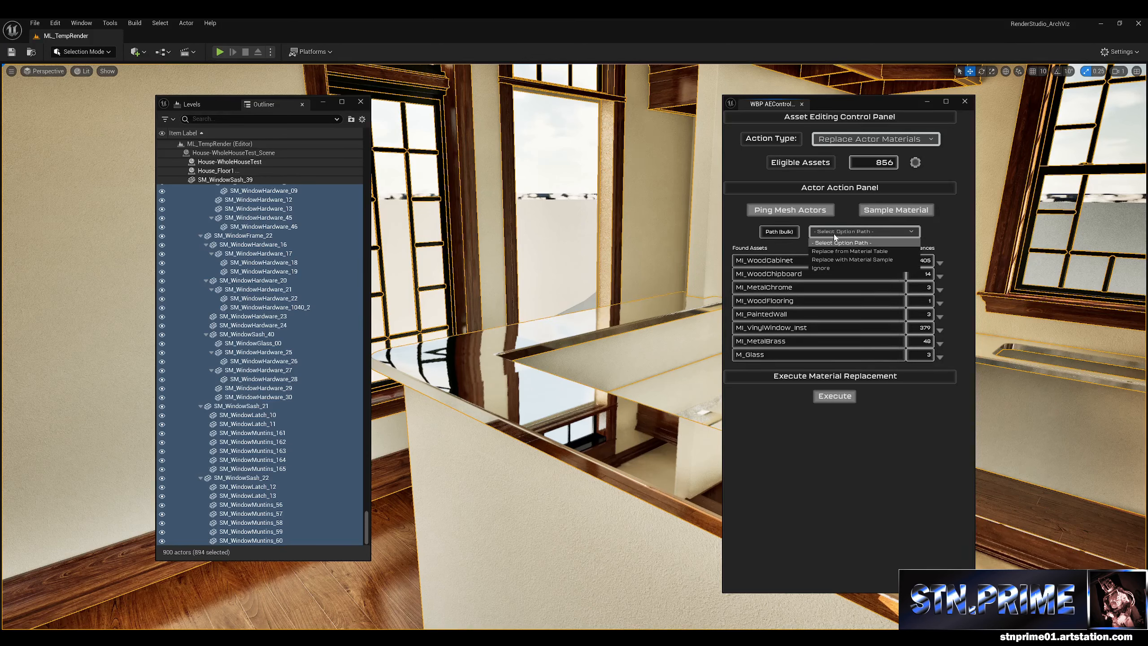
left_click(846, 257)
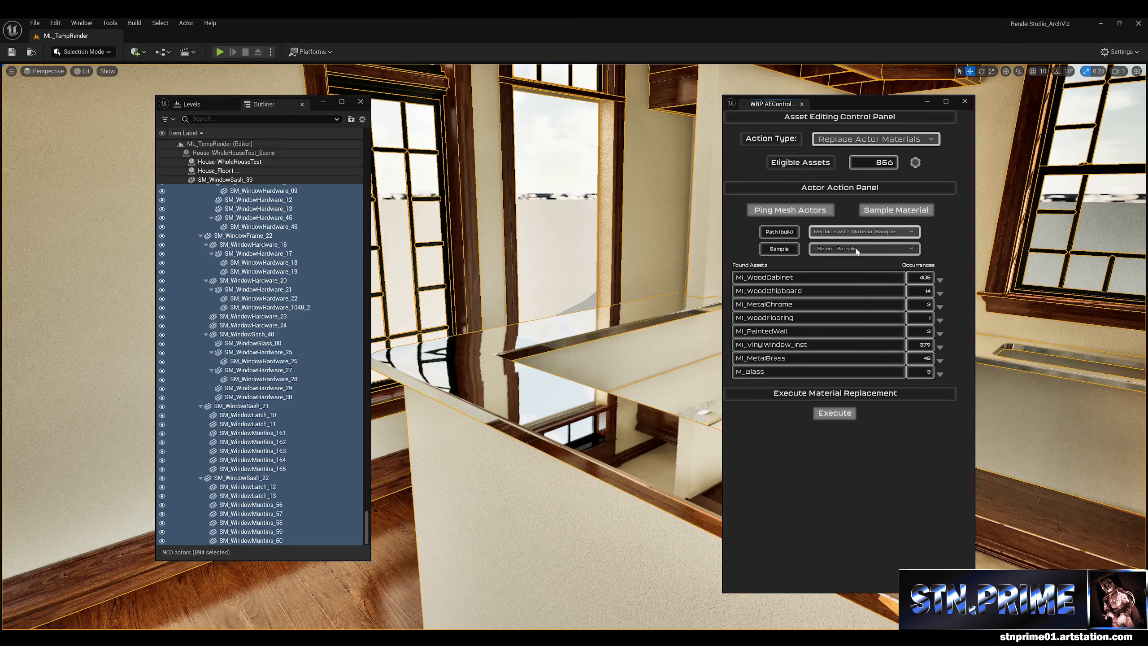
left_click(857, 251)
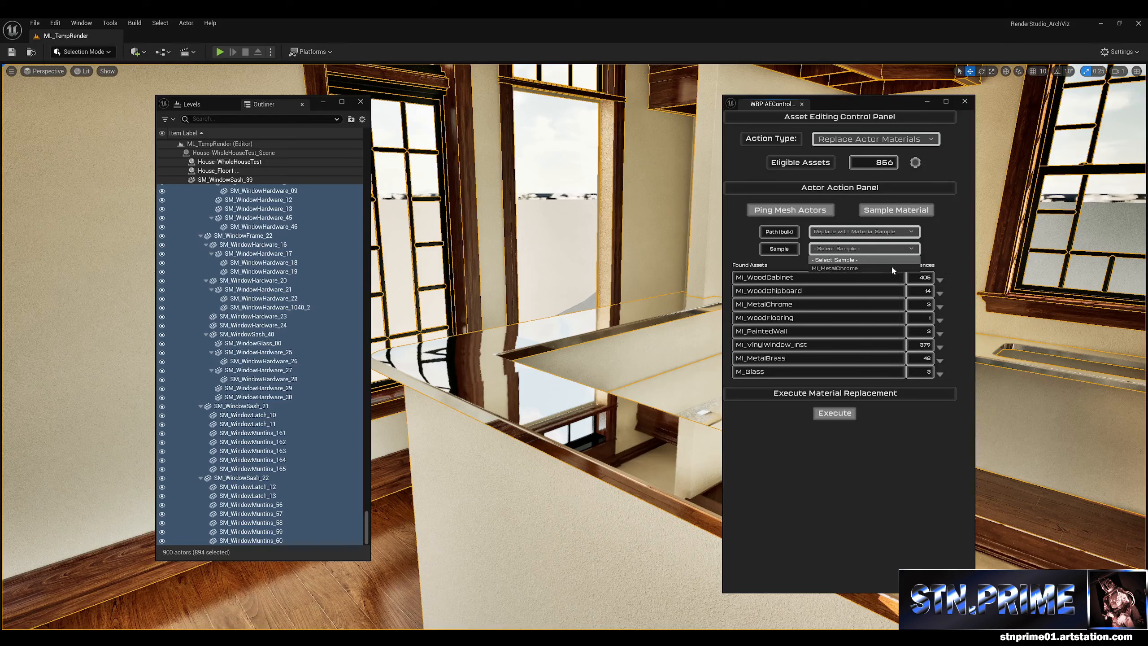
left_click(953, 254)
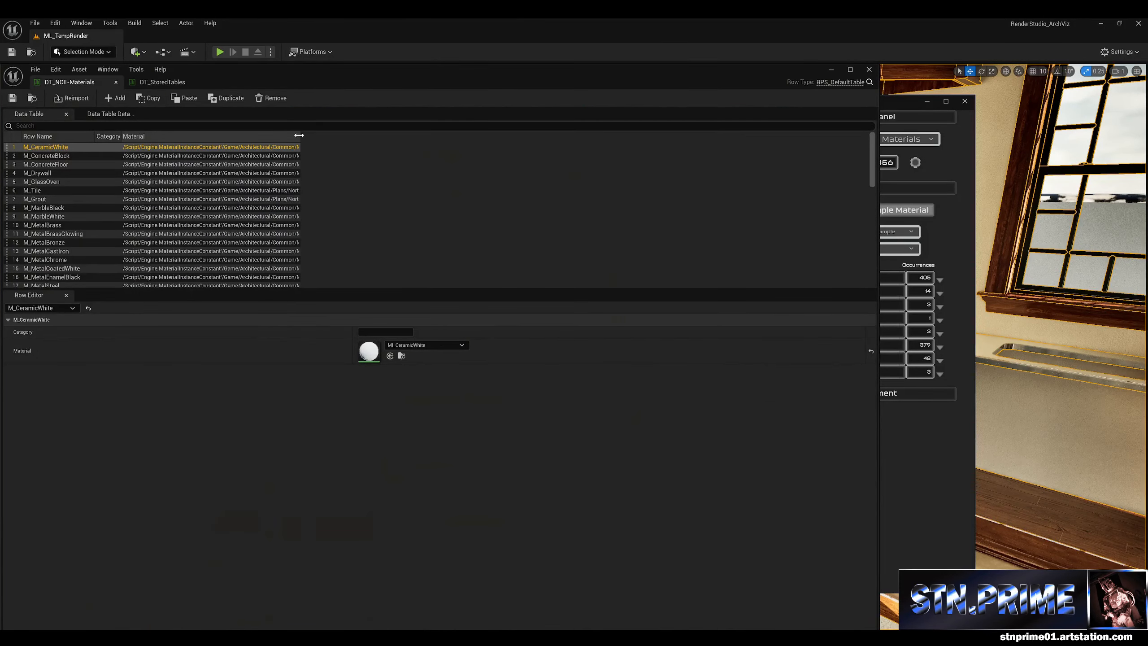
Step: Widen the Material column of the DT_NCII-Materials table to read the full asset paths, and select the M_ConcreteFloor row
left_click_drag(299, 136, 630, 157)
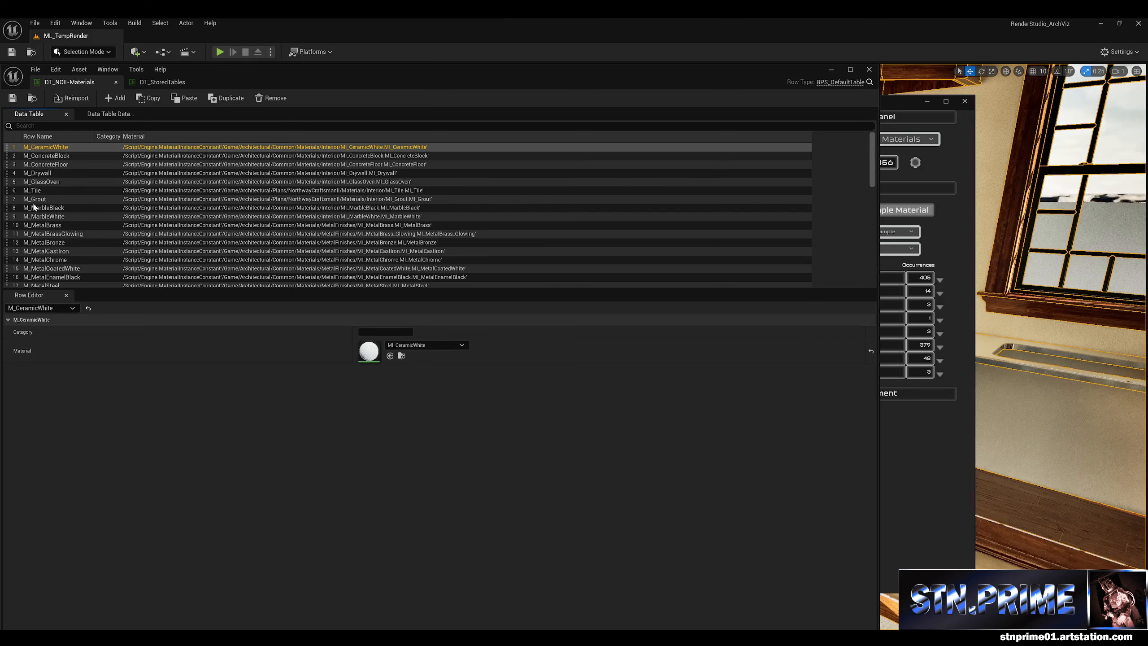
key("Down")
key("Down")
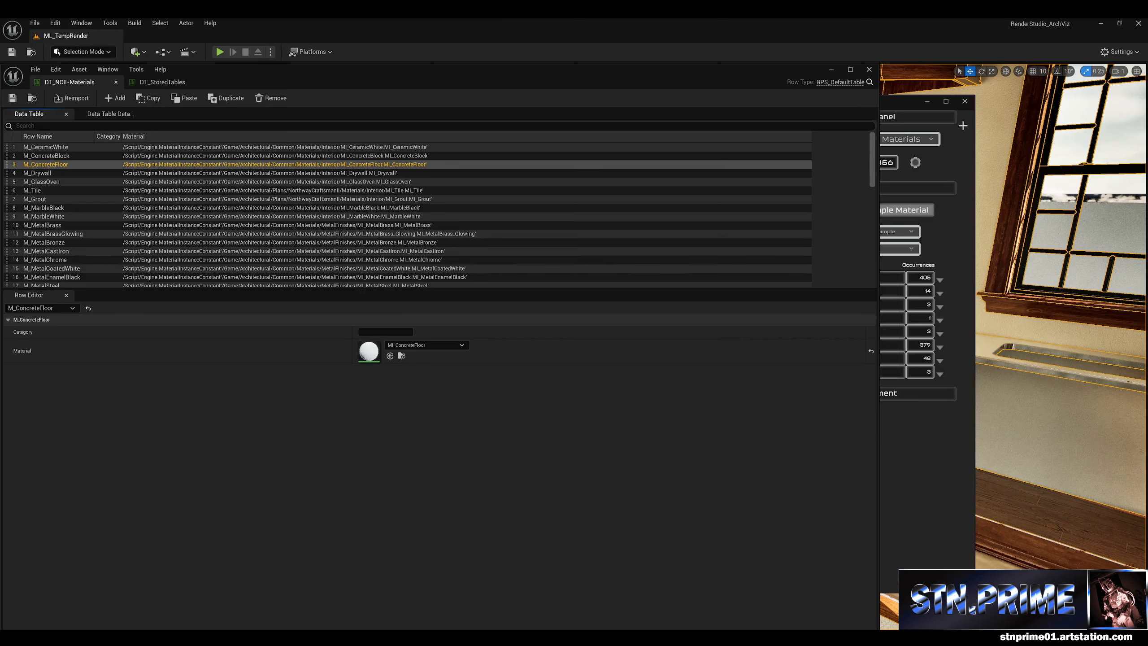
Step: Arrange the control panel and a narrowed DT_NCII-Materials table window side by side so both are fully visible
left_click(949, 137)
left_click_drag(846, 104, 898, 103)
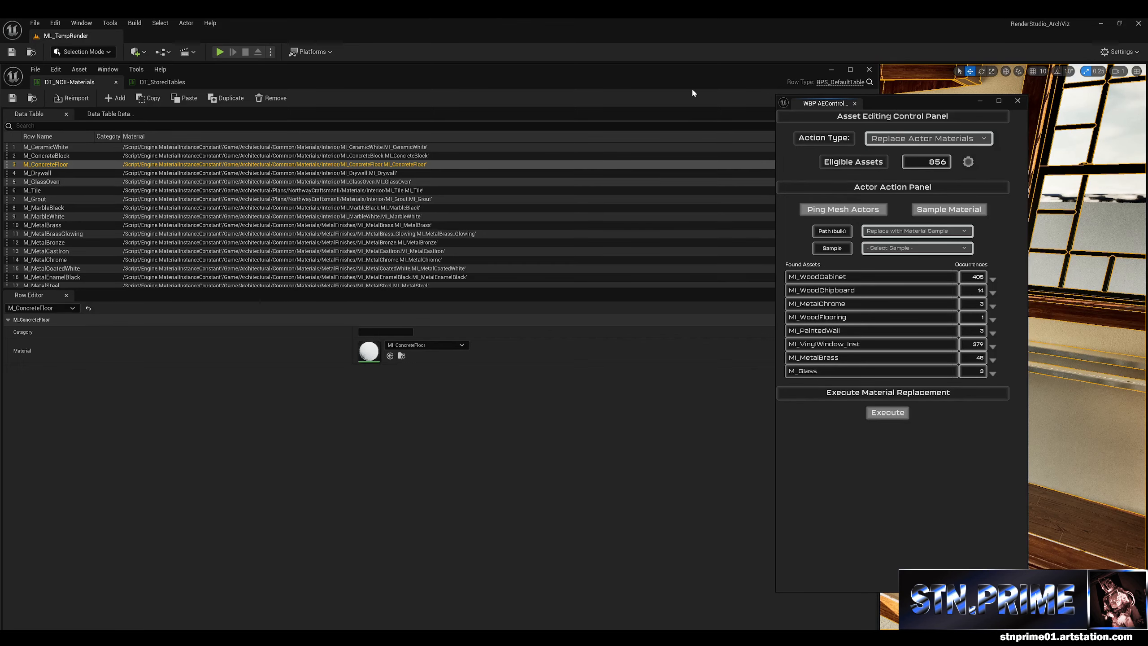
left_click(696, 74)
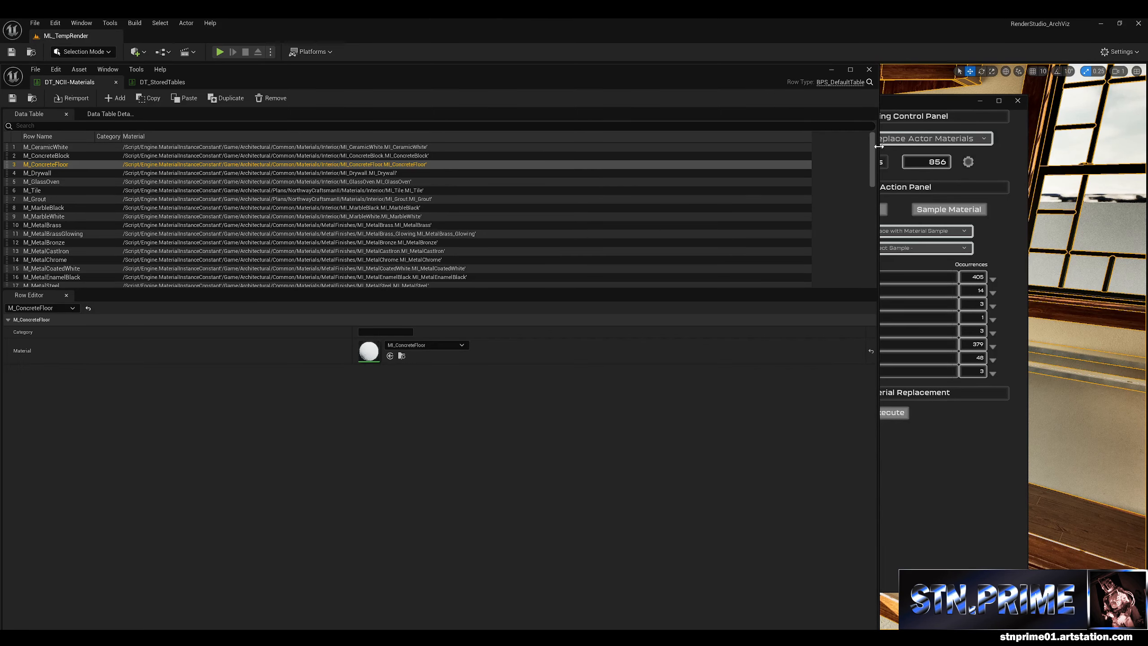
left_click_drag(867, 148, 535, 212)
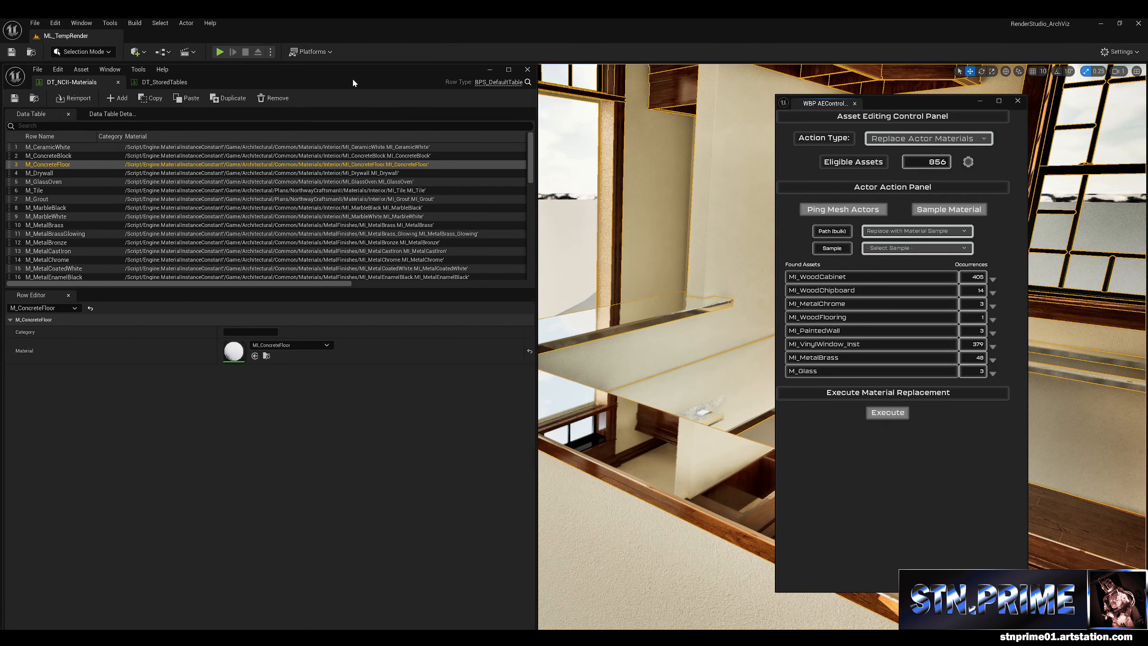
left_click_drag(351, 77, 444, 76)
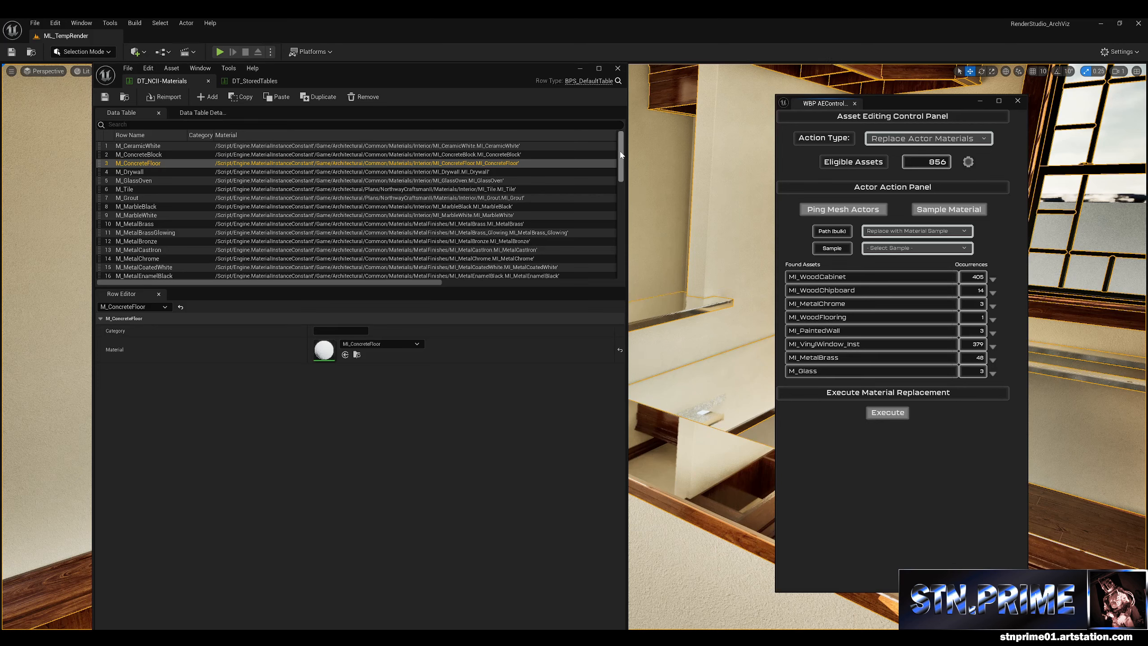
Step: Open the ML_DemoWalkway level from AEControlPanel/Demo/Levels without saving ML_TempRender
key("alt+Tab")
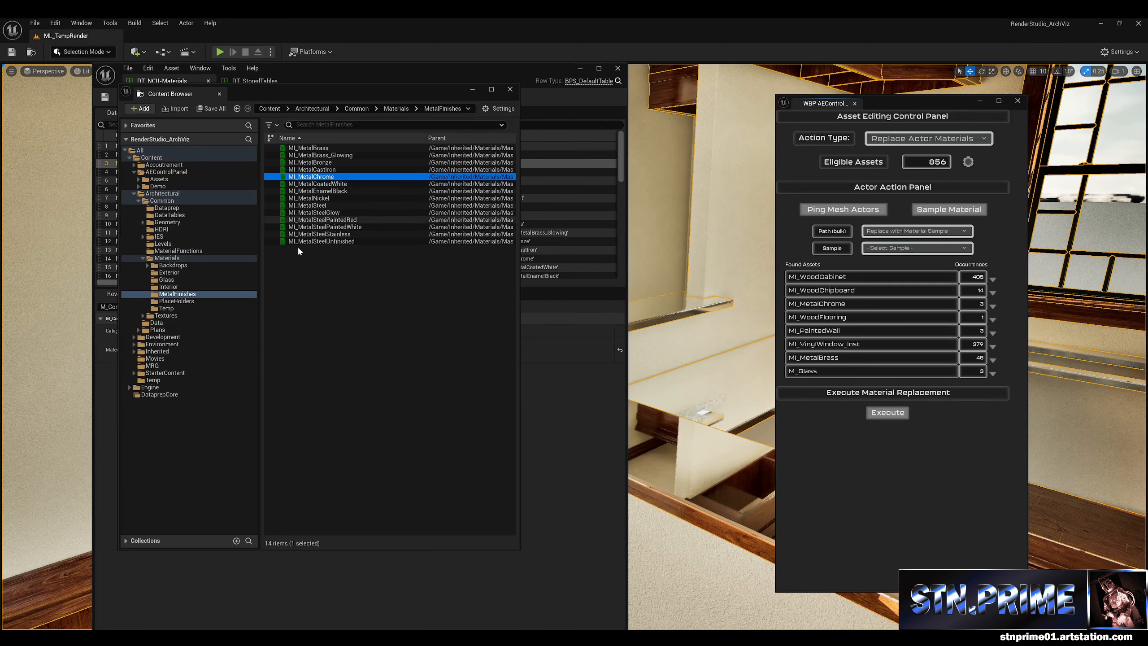
double_click(150, 194)
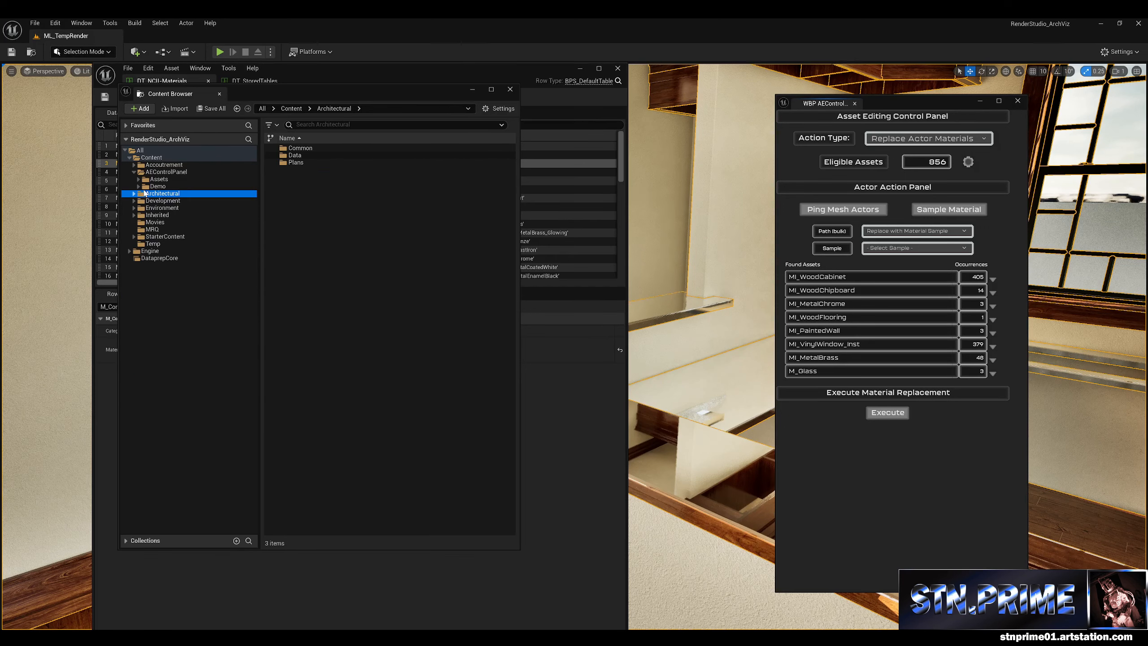
left_click(158, 173)
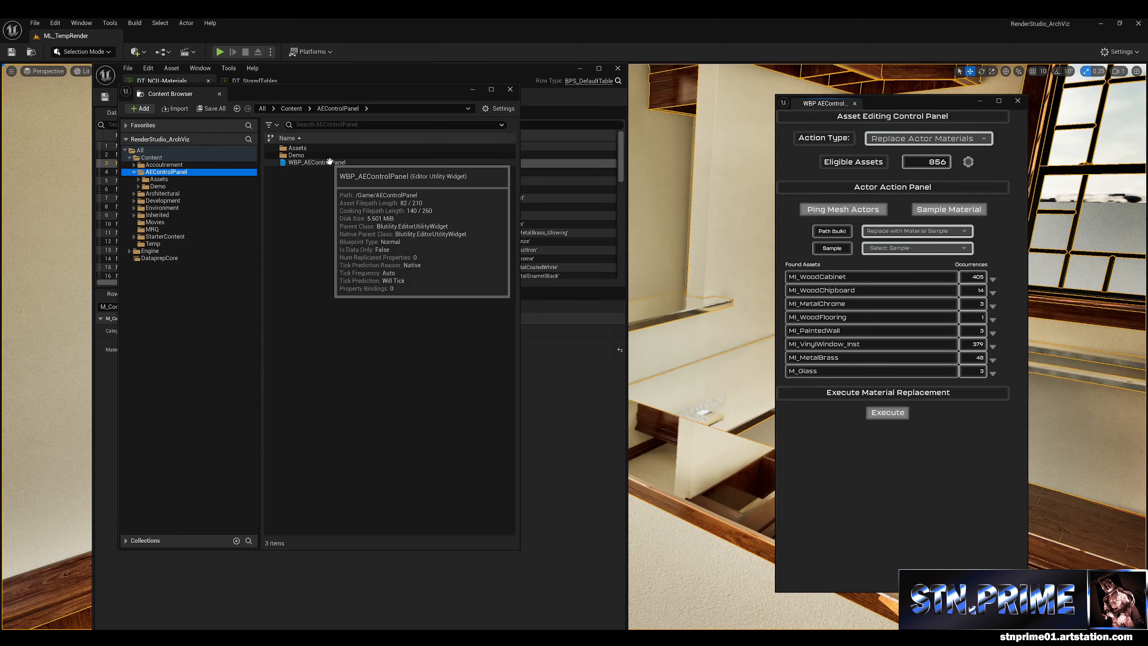
double_click(293, 156)
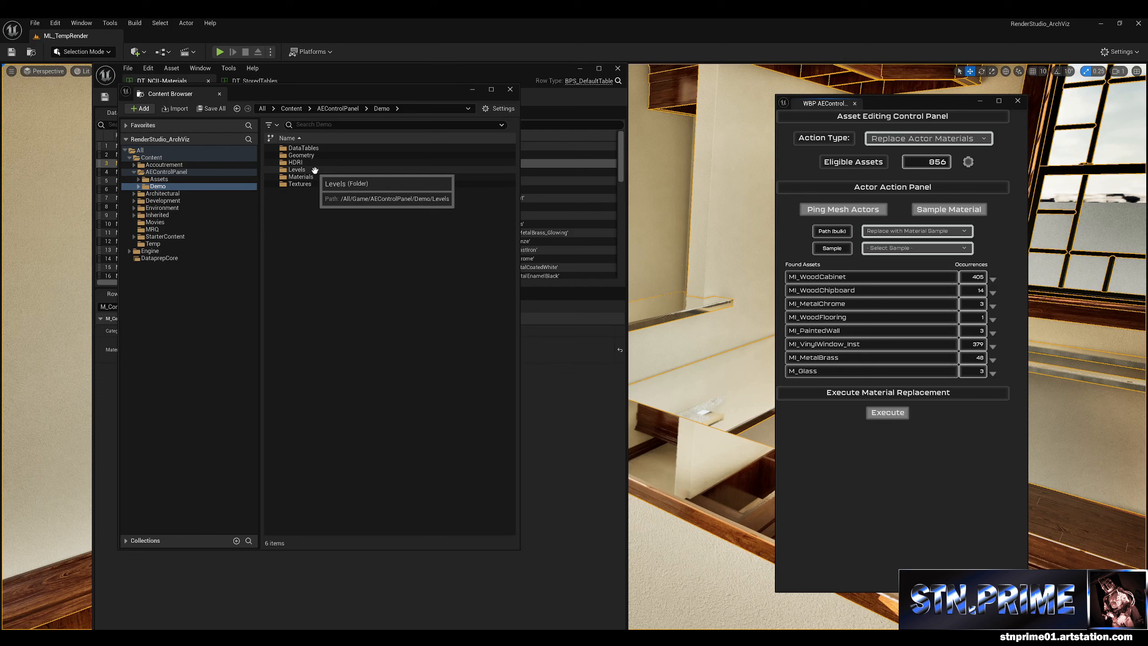
double_click(305, 169)
left_click(322, 163)
double_click(334, 163)
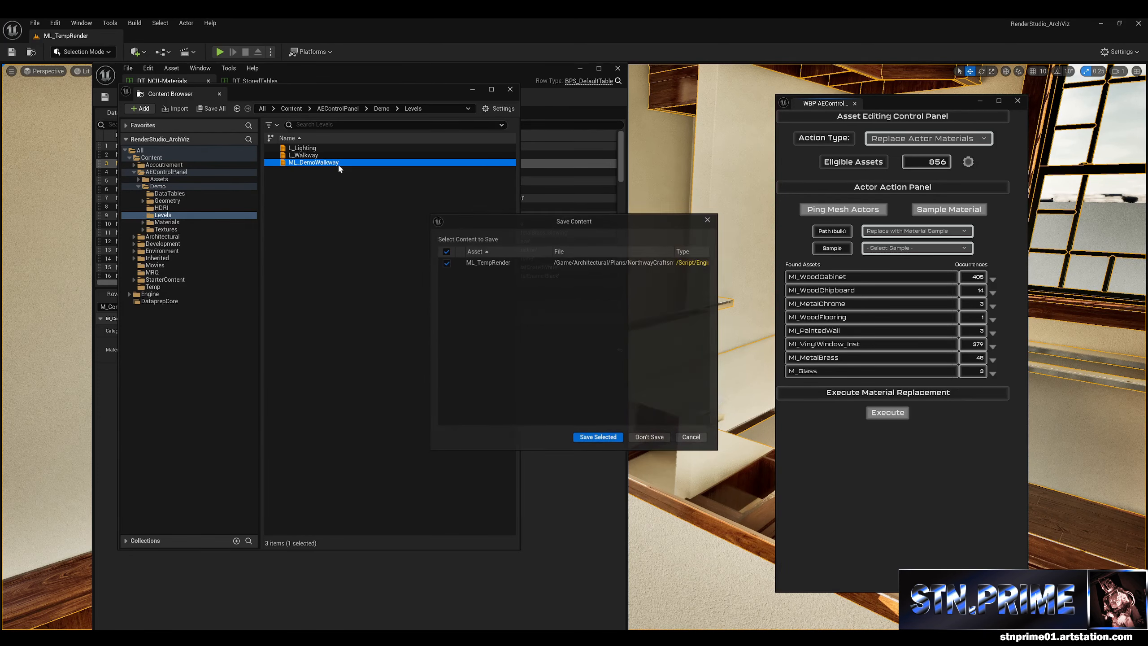
left_click(649, 437)
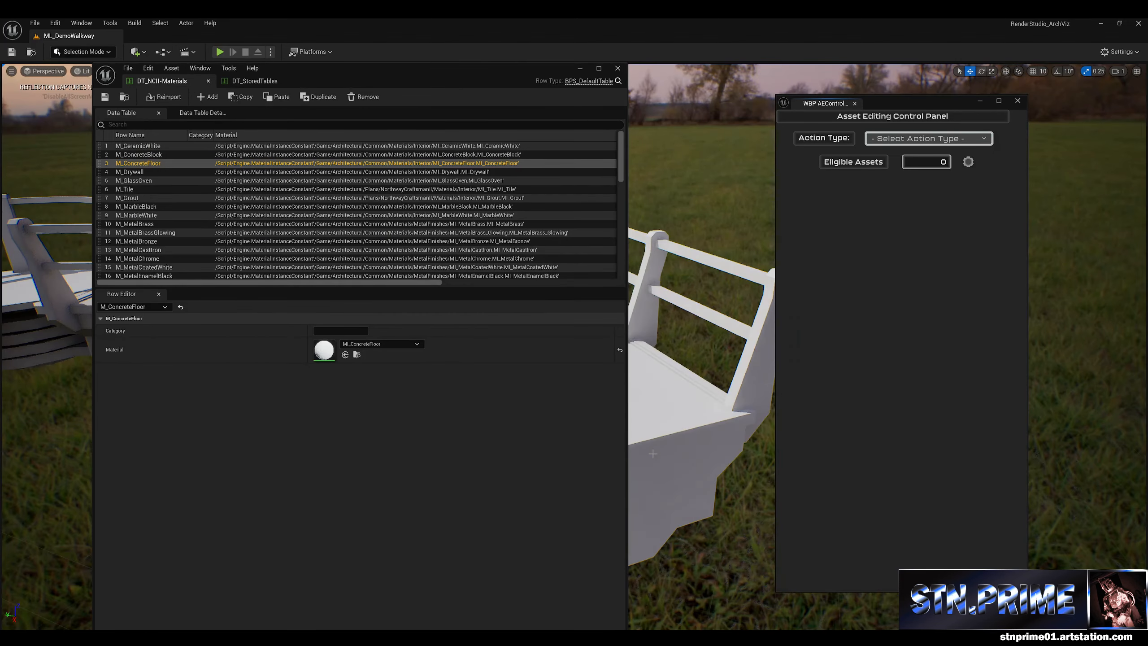
Step: Clear the material table window out of the way and move the Outliner away from the walkway
left_click_drag(507, 68, 0, 181)
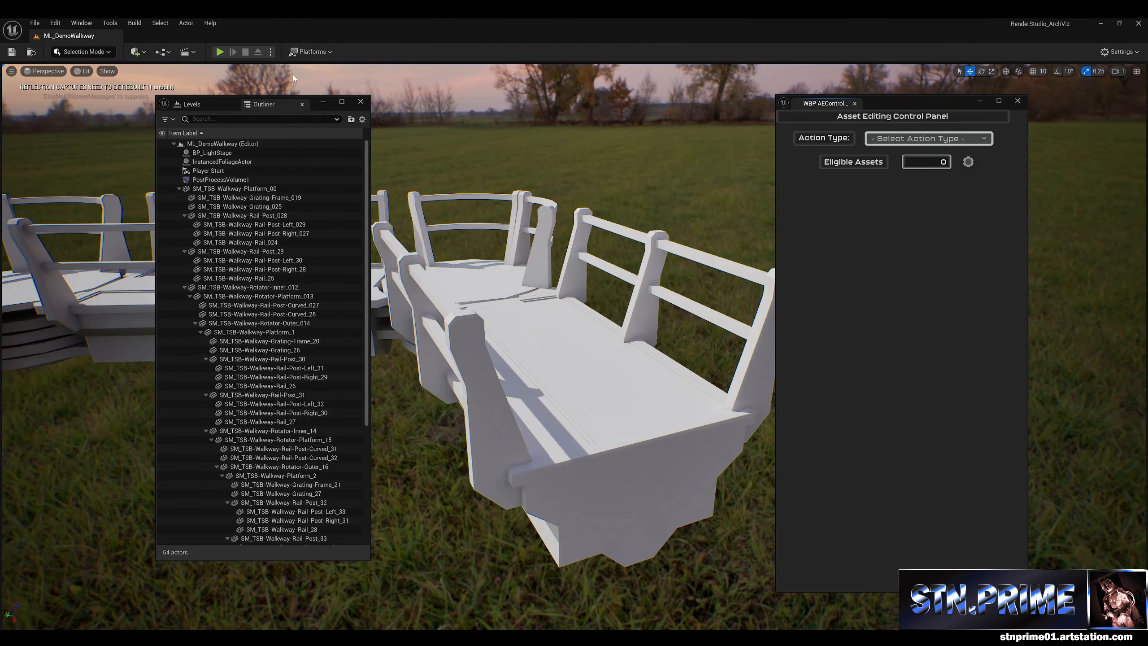
left_click_drag(221, 97, 158, 77)
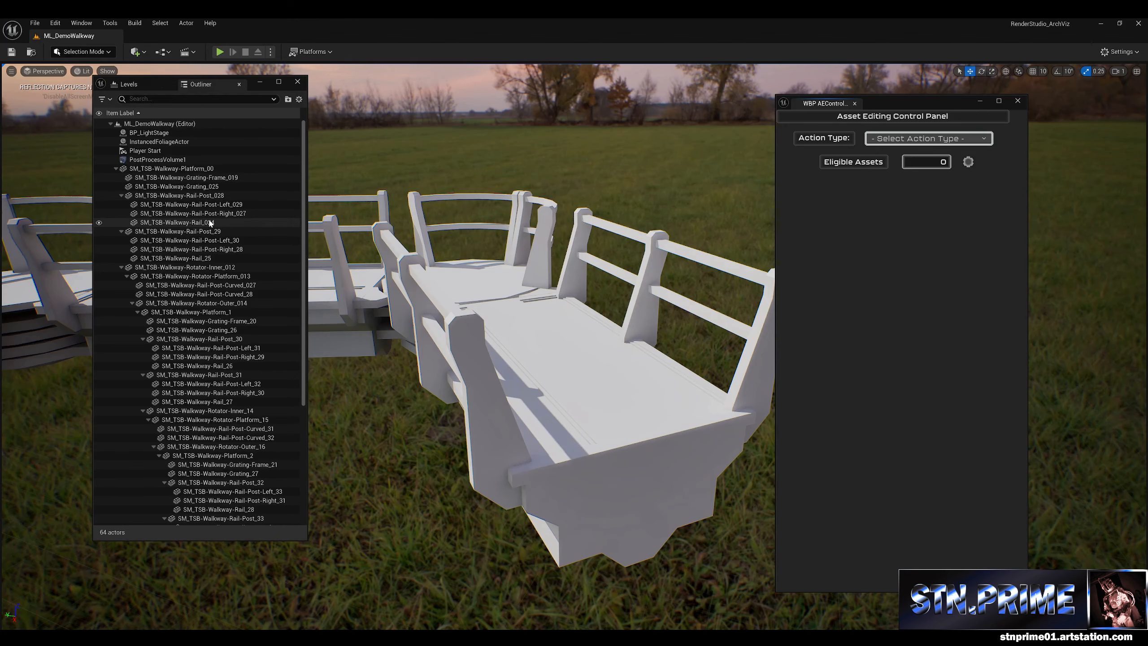
Step: Select the SM_TSB-Walkway-Platform_3 section and look over the demo walkway from both ends
left_click_drag(693, 240, 623, 266)
left_click(534, 280)
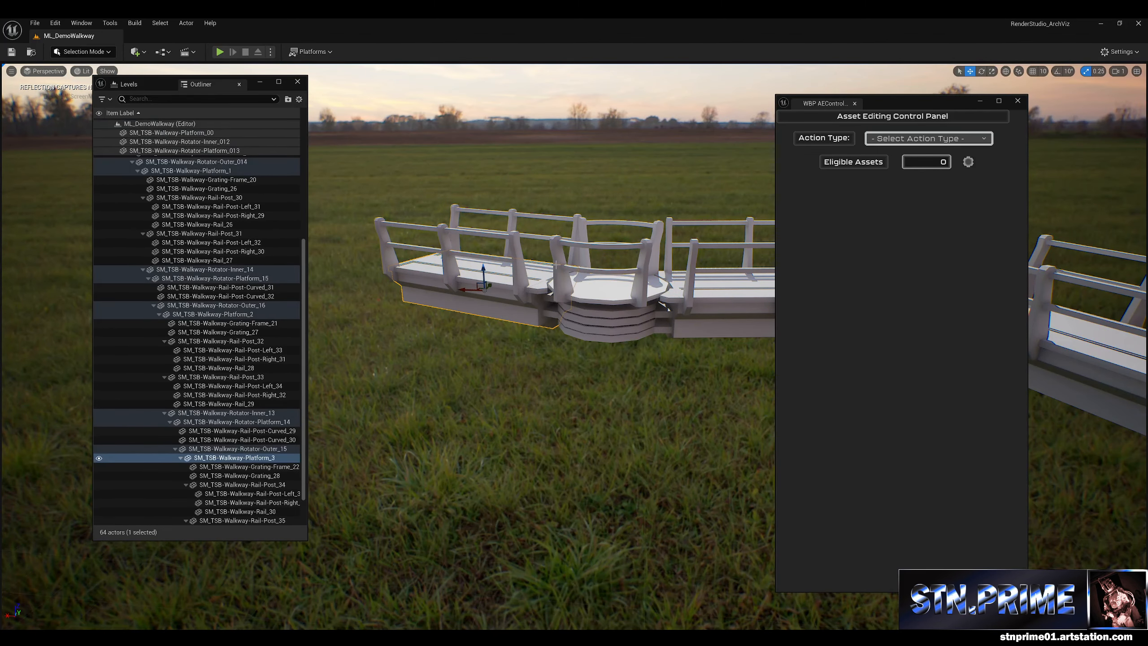
left_click_drag(639, 312, 730, 385, "alt")
middle_click_drag(701, 356, 588, 336)
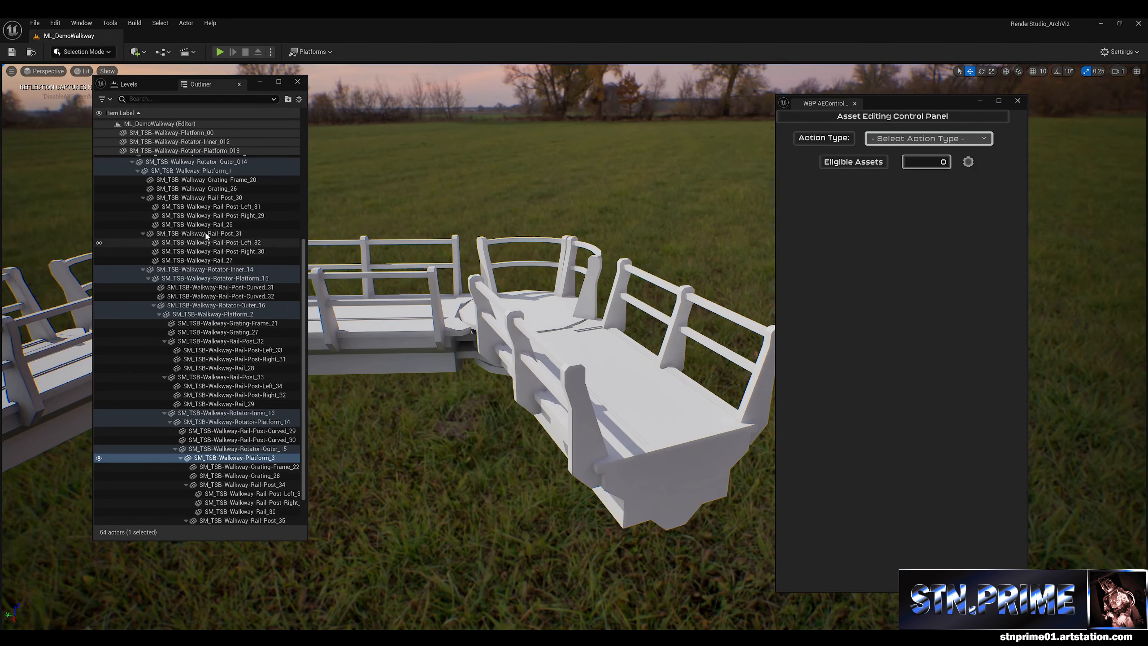
Step: Focus on SM_TSB-Walkway-Rotator-Outer_014 and examine the rotating joint and its adjoining platforms from several angles
double_click(196, 161)
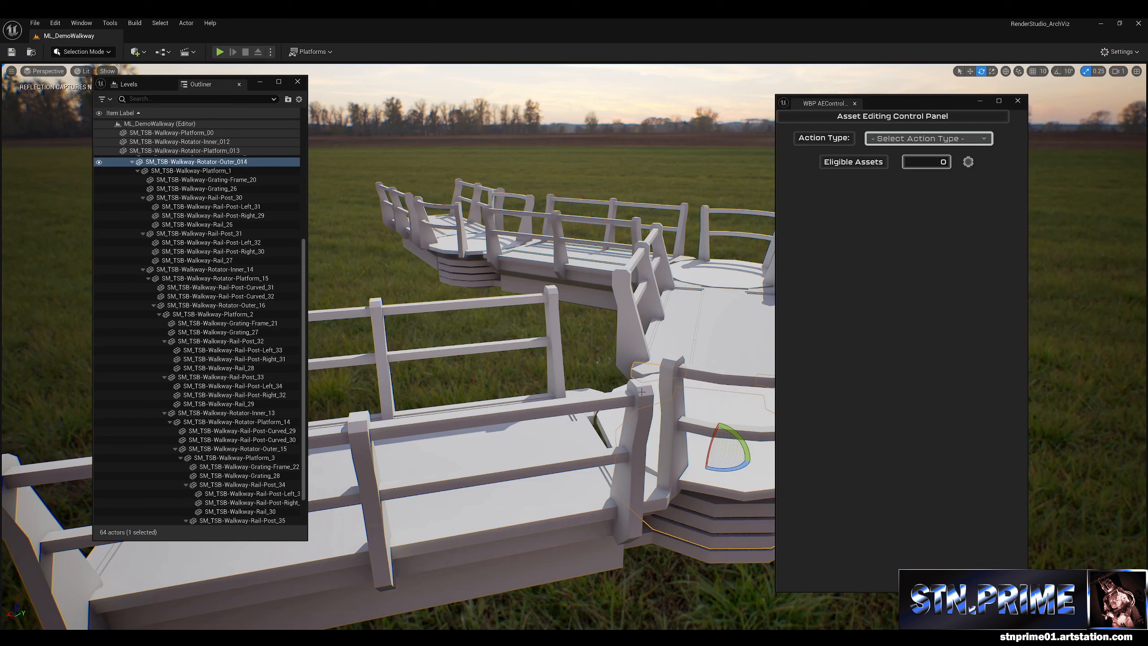
key("f")
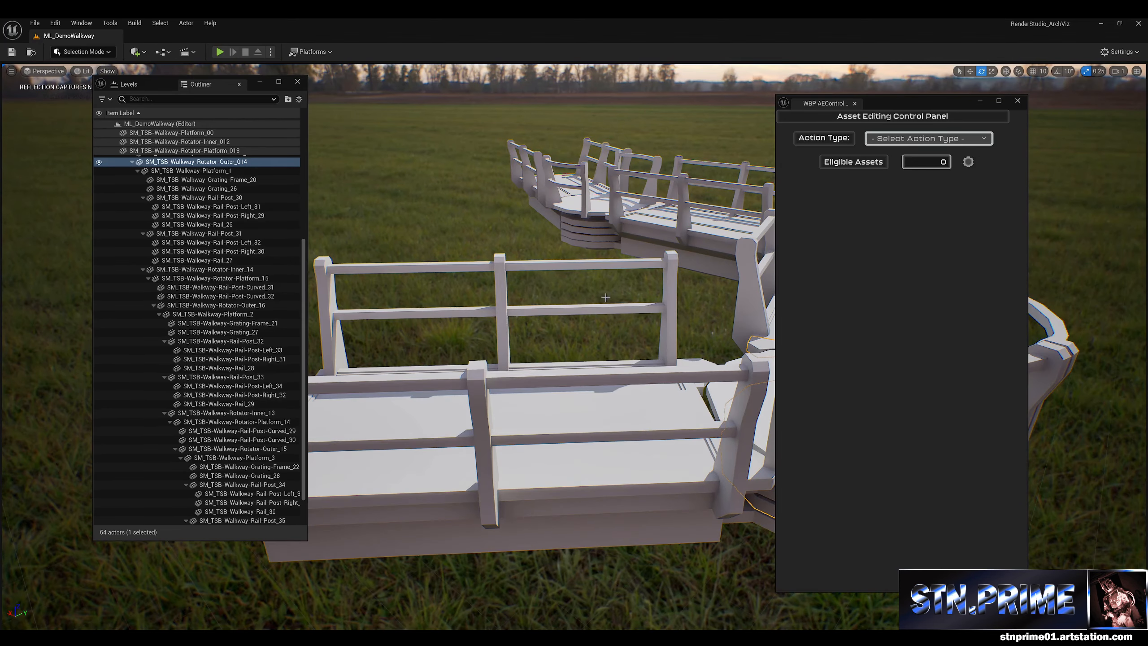
middle_click_drag(585, 367, 561, 443)
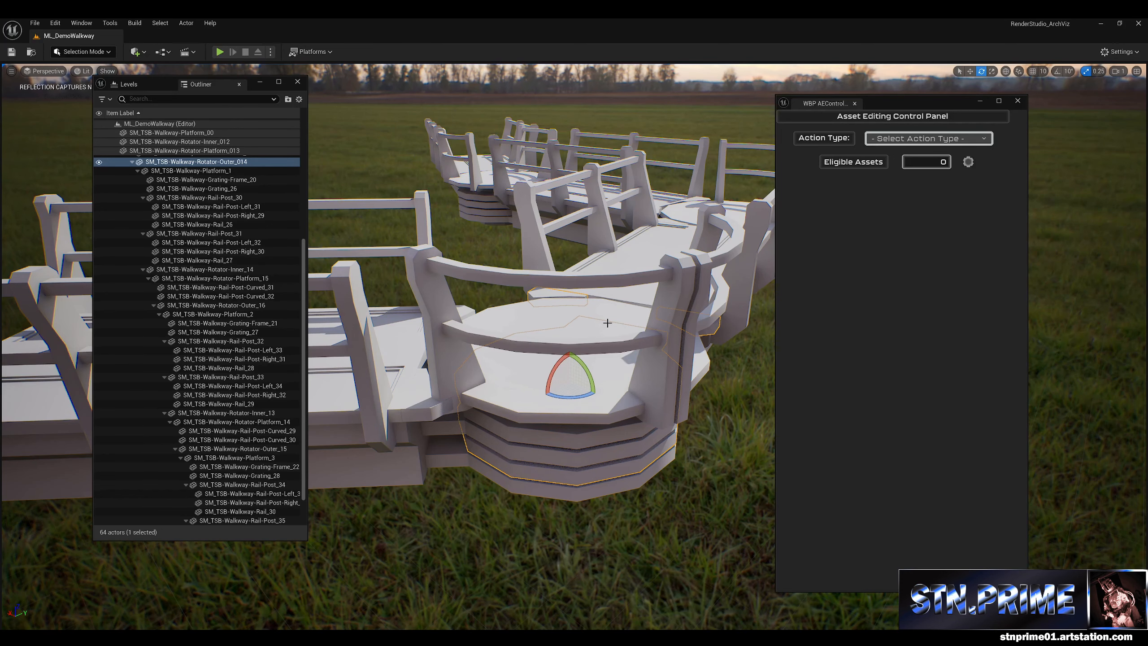
middle_click_drag(652, 246, 538, 186)
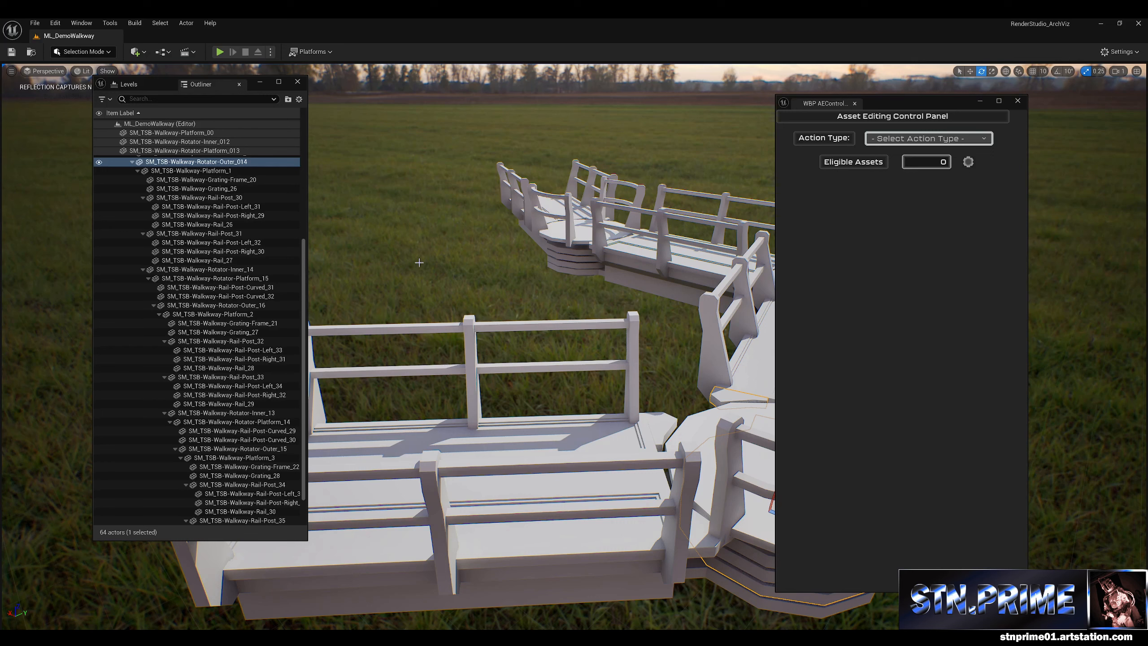
mouse_move(415, 301)
right_mouse_down()
mouse_move(470, 335)
mouse_move(389, 298)
mouse_move(415, 302)
right_mouse_up()
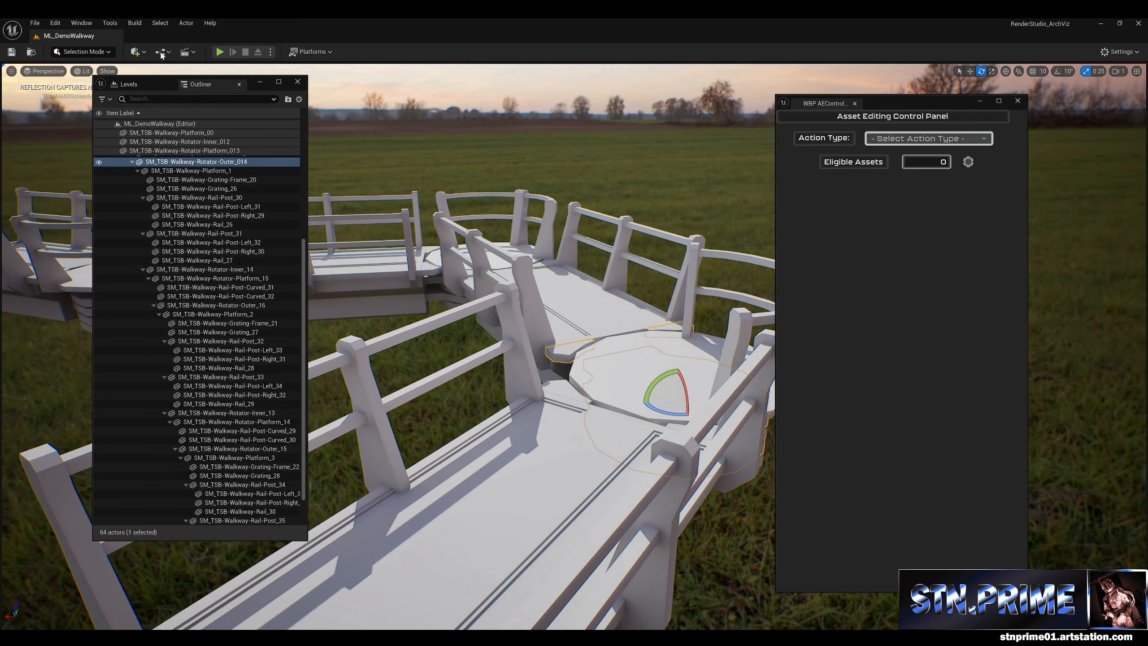
Step: Enlarge the Outliner and review the walkway's actor hierarchy alongside its connected sections in the viewport
left_click_drag(215, 541, 216, 614)
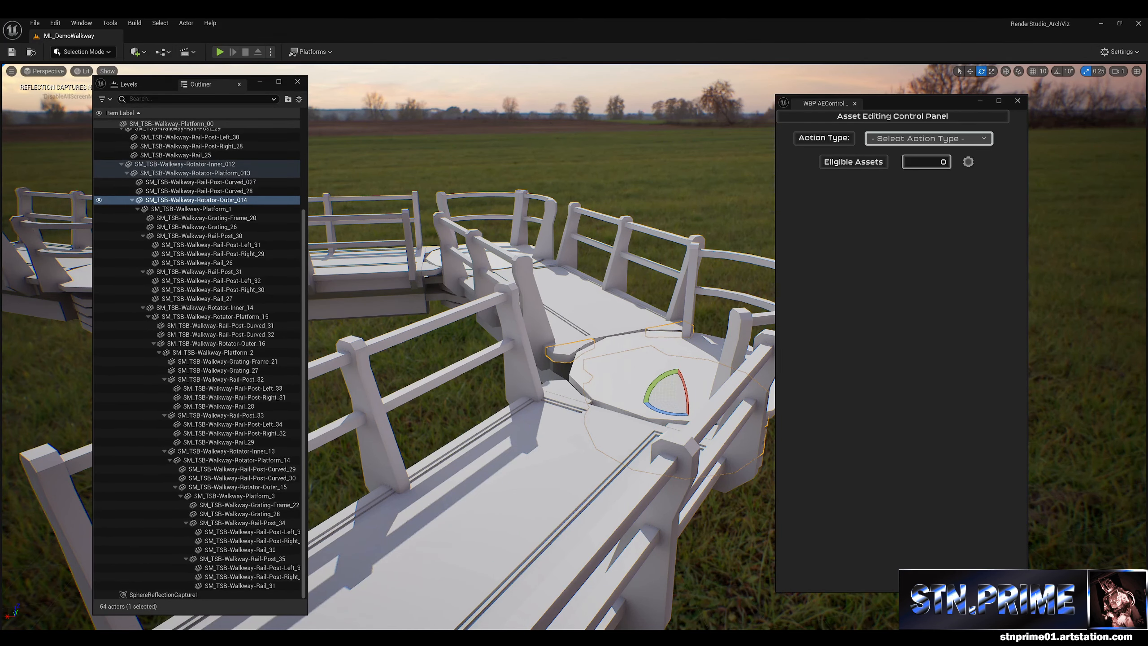
key("a")
right_click_drag(554, 402, 554, 414)
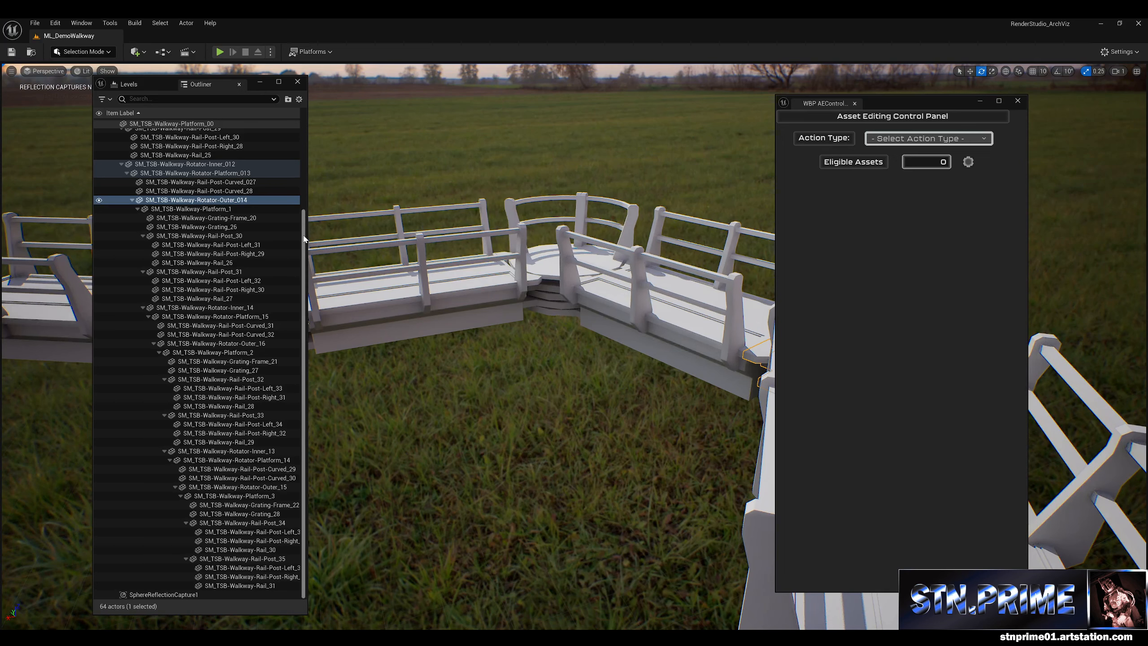
scroll(296, 236, "up", 5)
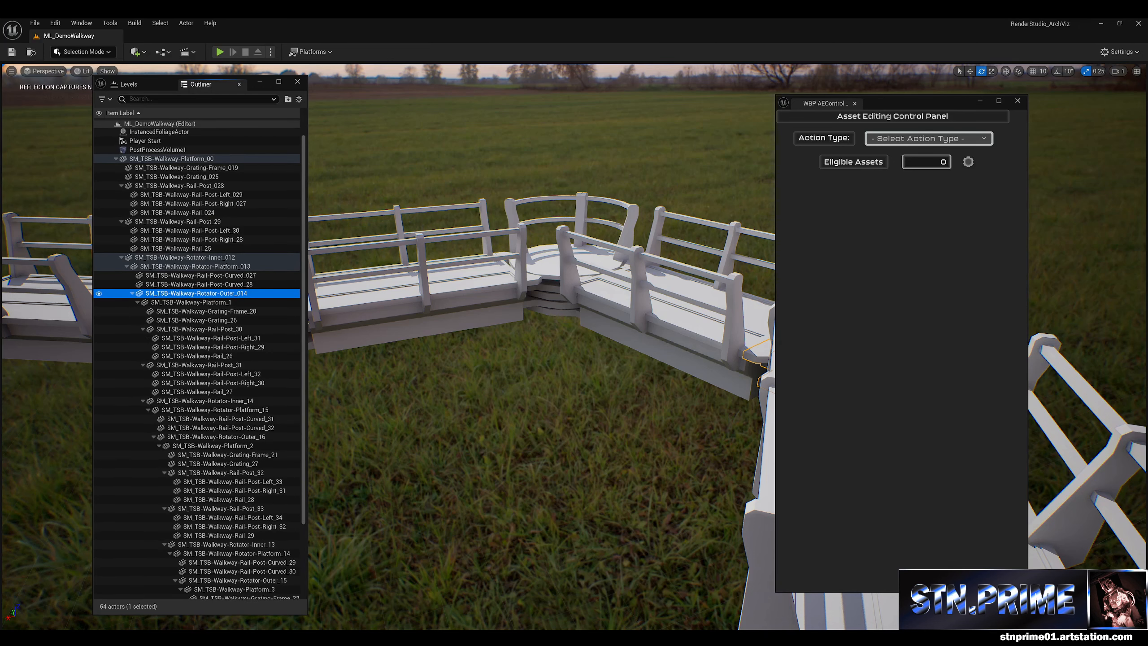
Step: Open DT_StaticMeshTable_Example1, referenced by the StaticMeshTable_1 row of DT_StoredTables, and widen its Row Name column to show the full names
left_click(539, 96)
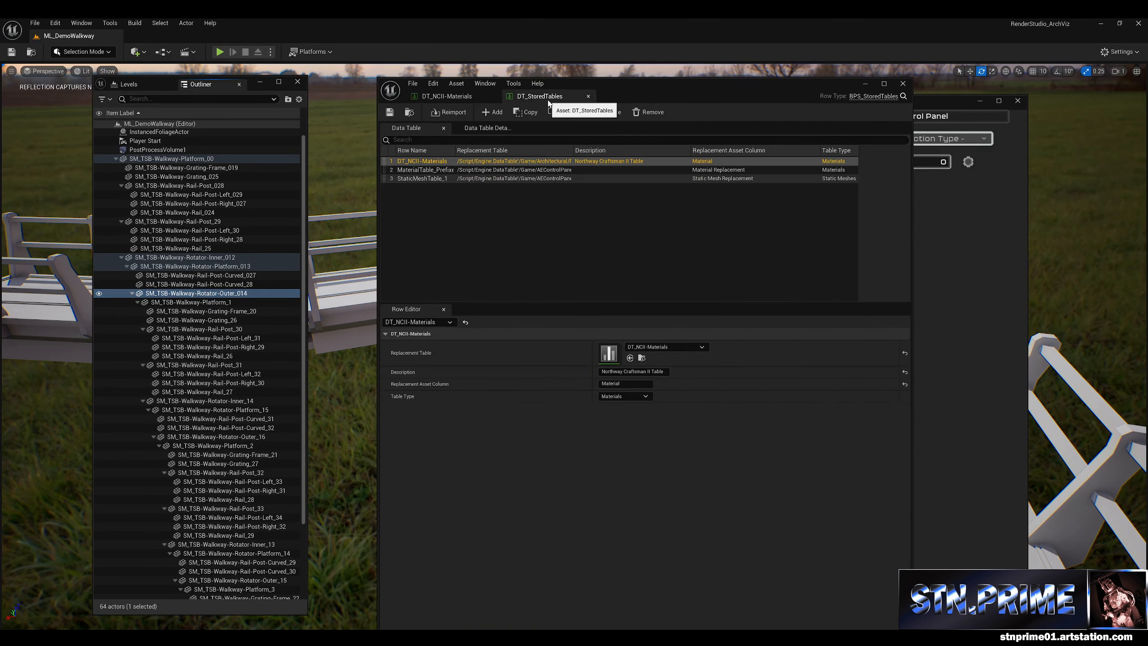
left_click(428, 177)
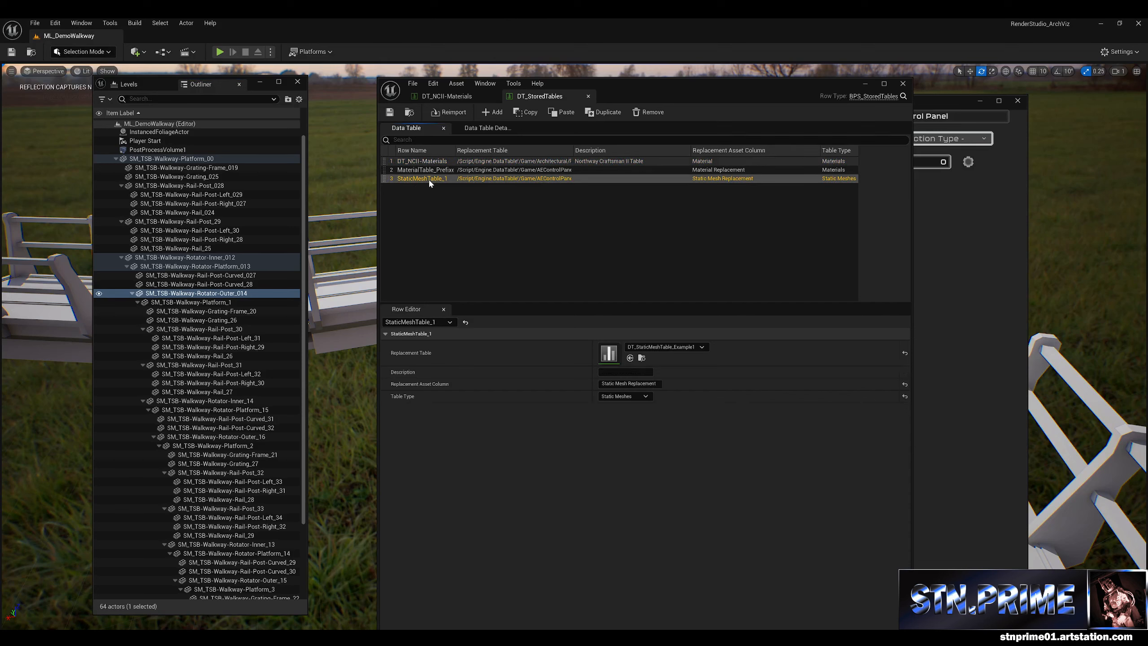
left_click(644, 361)
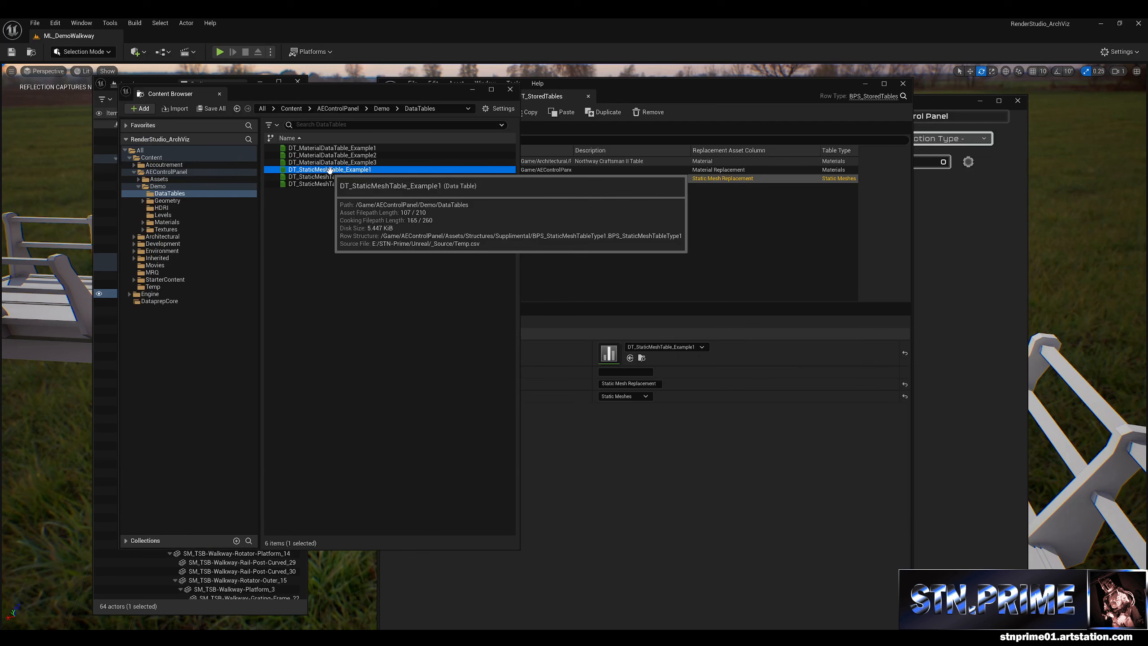
double_click(374, 168)
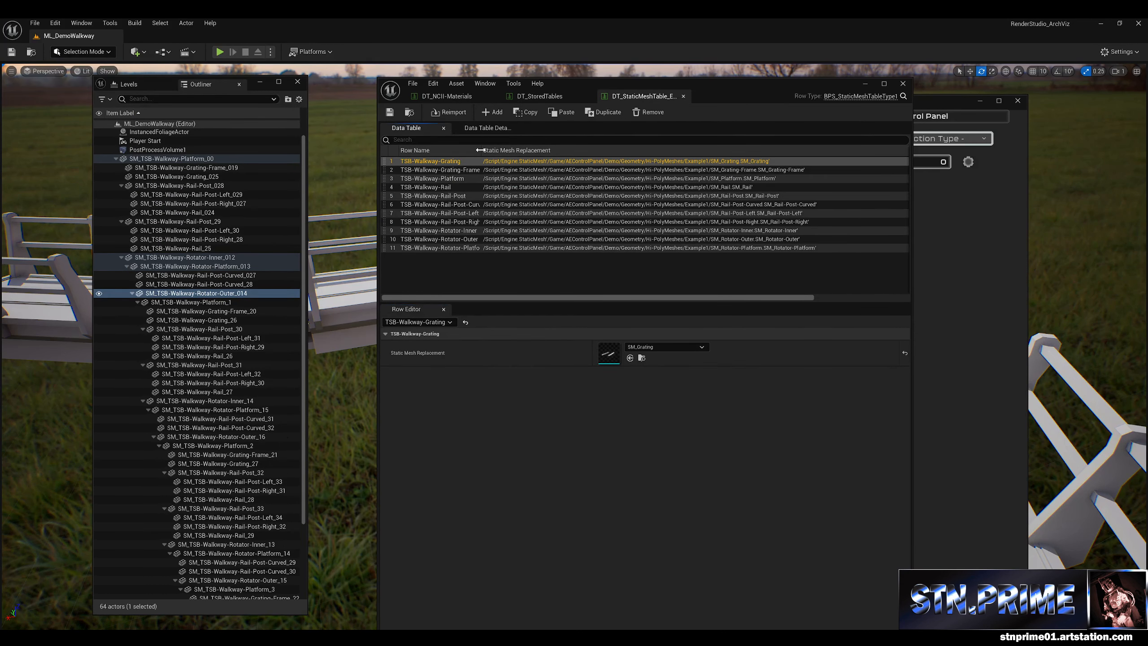
left_click_drag(482, 154, 520, 155)
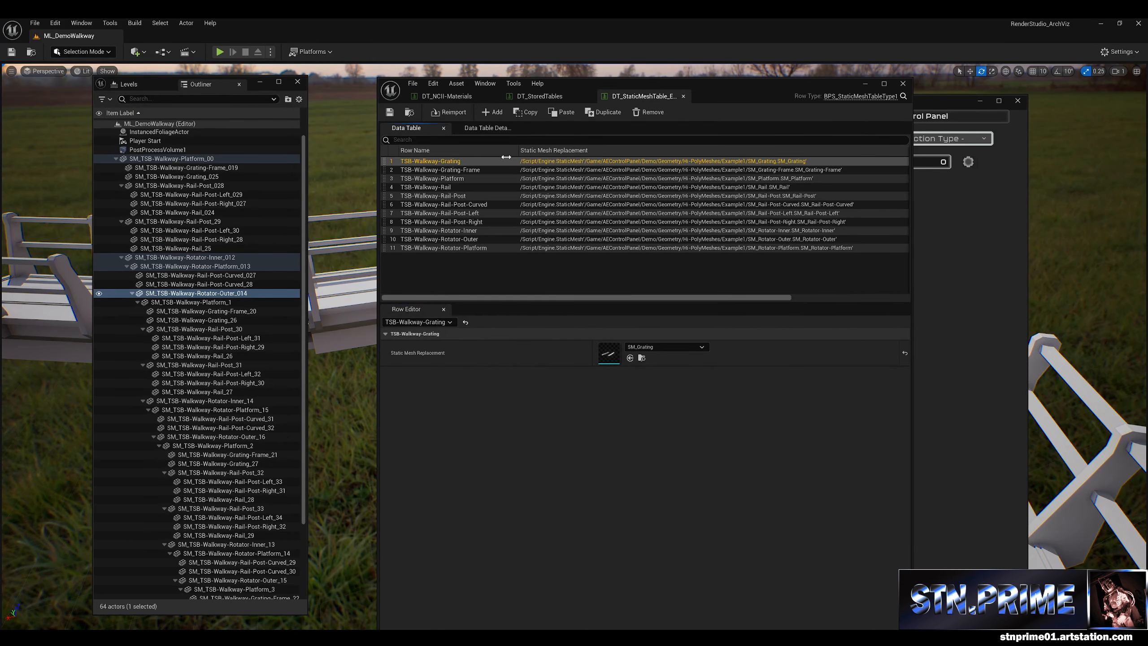
Step: Compare the table's TSB-Walkway-Platform row with the details of the SM_TSB-Walkway-Platform_00 actor
left_click(456, 179)
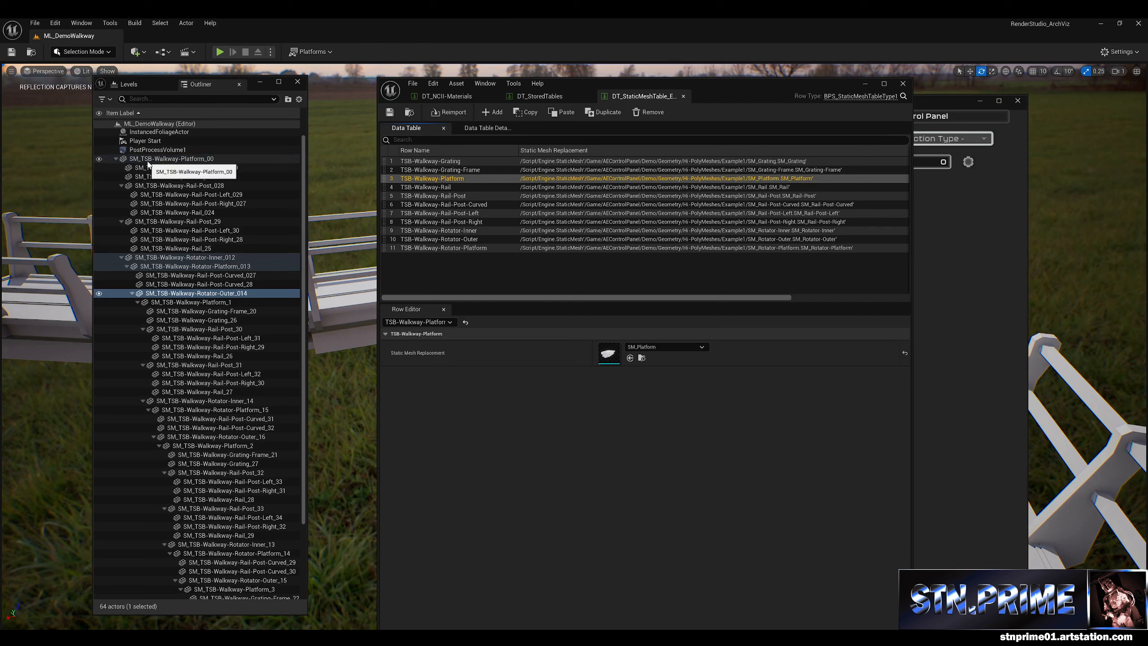
left_click(202, 159)
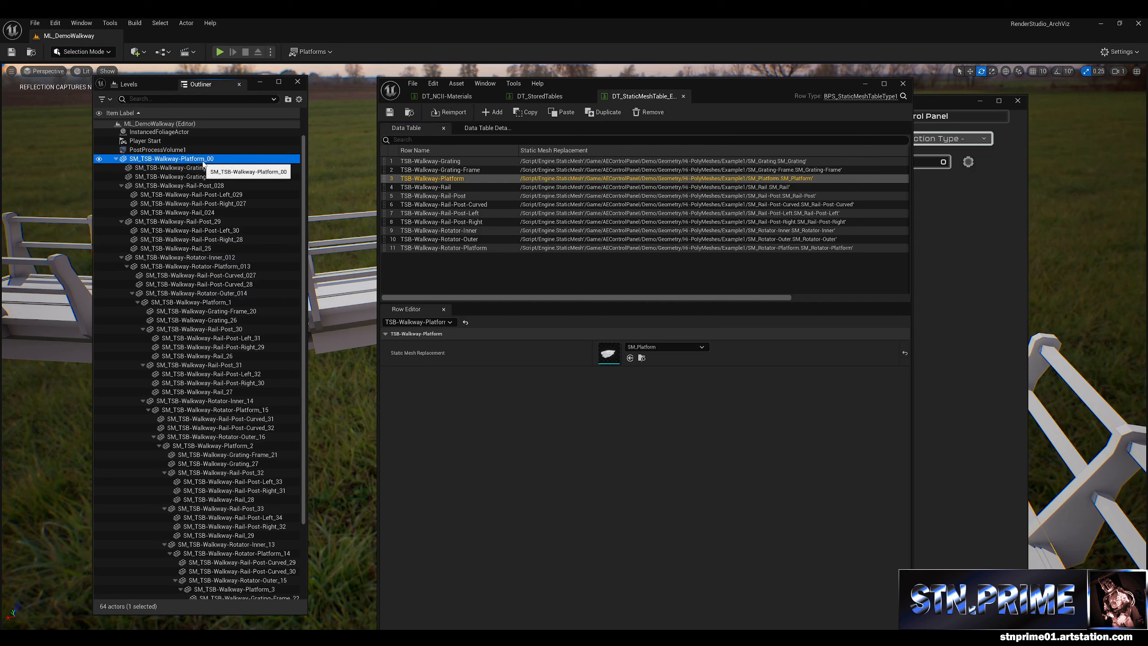
left_click_drag(0, 211, 532, 88)
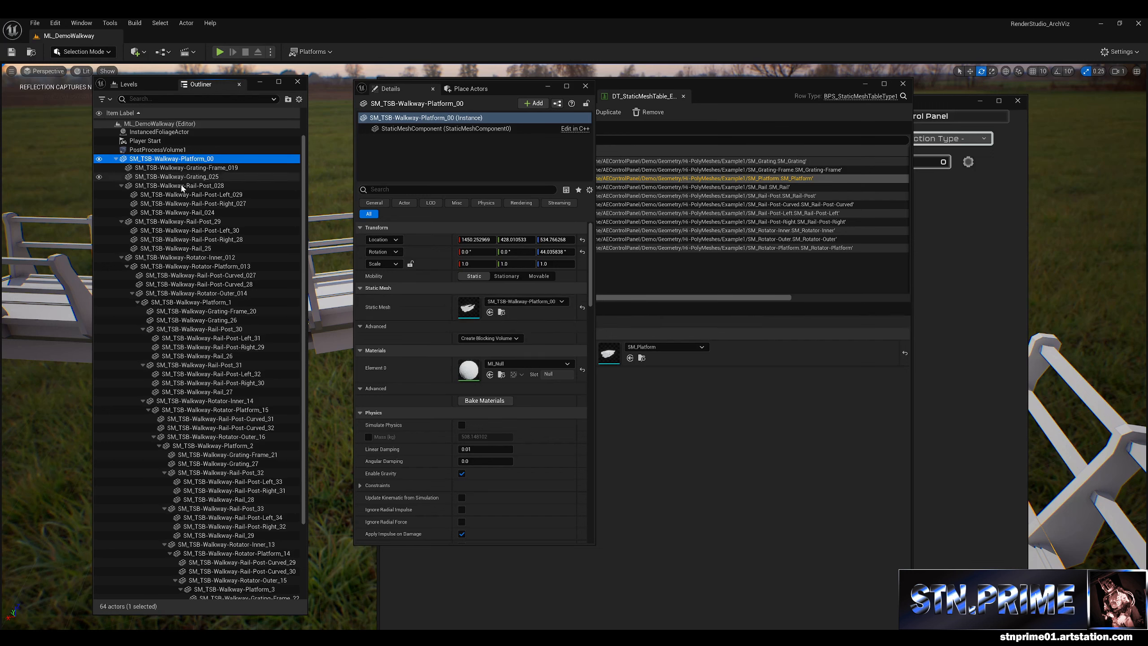
Step: Rename the SM_TSB-Walkway-Platform_00 actor to Walkway and move its details out of the way of the table
right_click(194, 160)
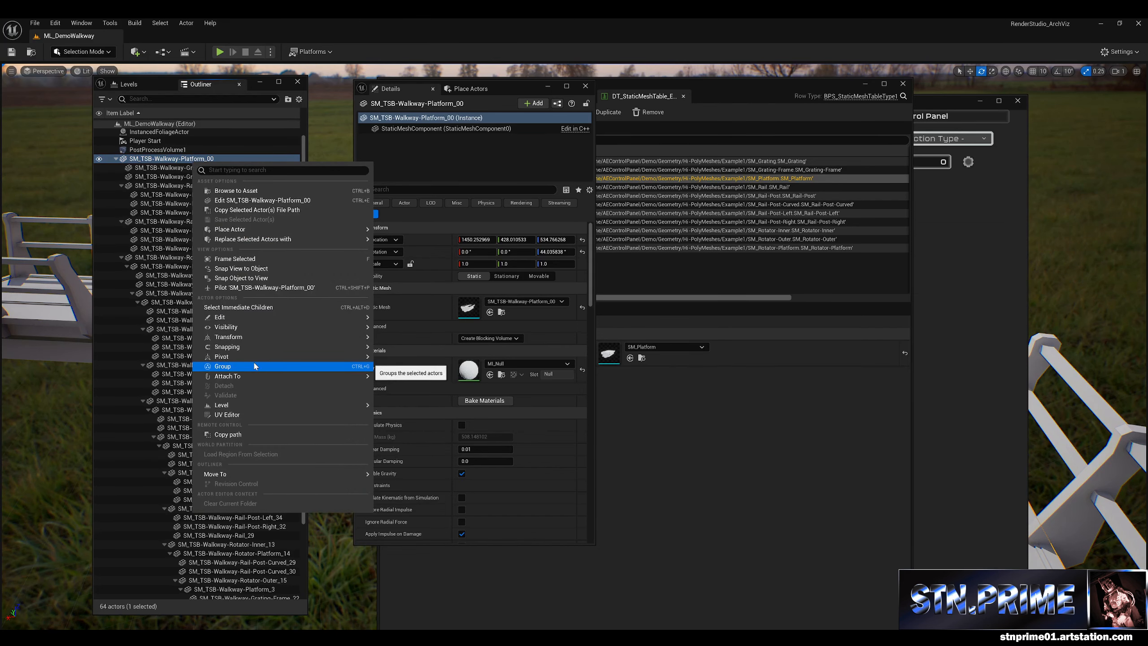
mouse_move(300, 319)
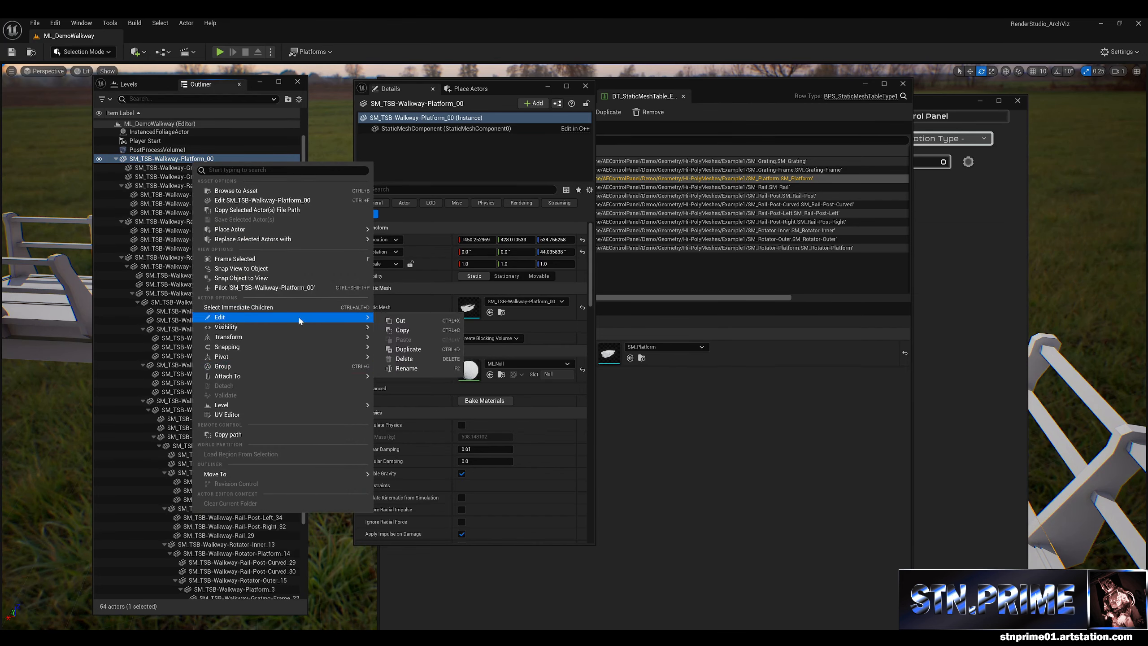
left_click(407, 369)
type("W")
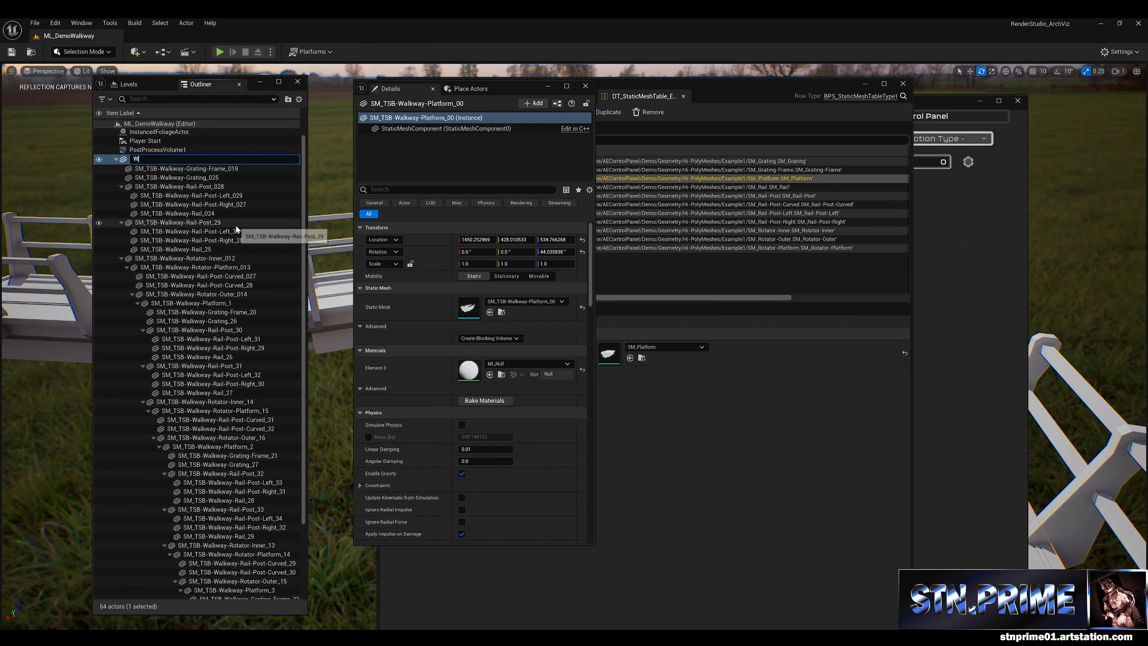
type("alkway")
key("Return")
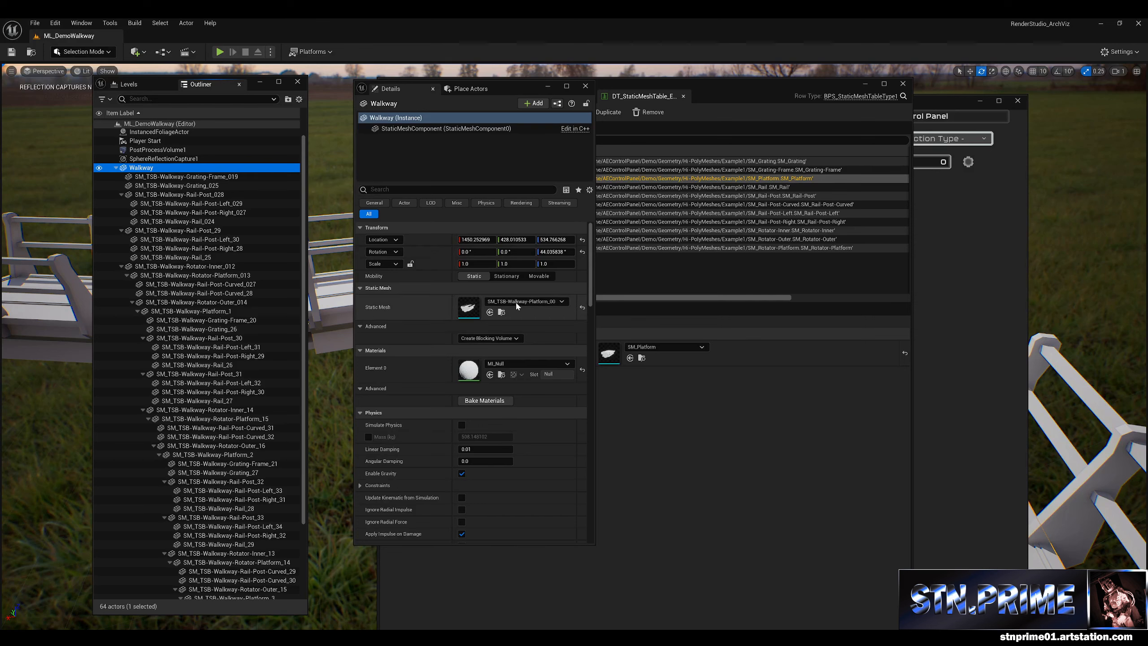
left_click_drag(518, 85, 0, 253)
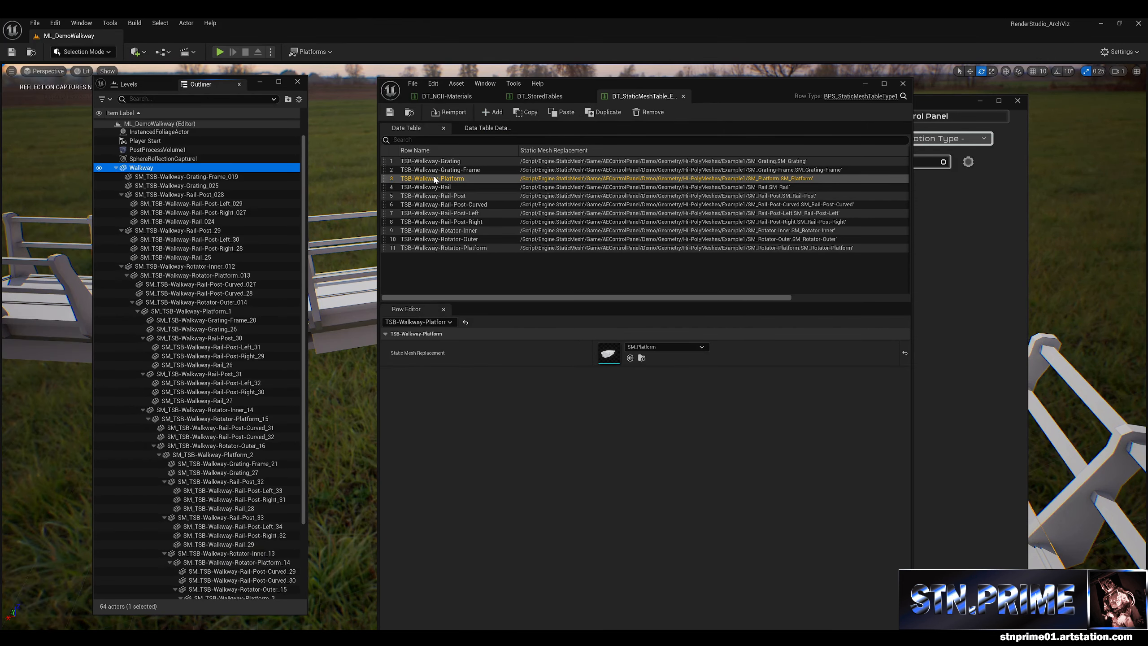
Step: Compare the Walkway actor's assigned static mesh with the TSB-Walkway-Grating and TSB-Walkway-Platform table rows
left_click(450, 178)
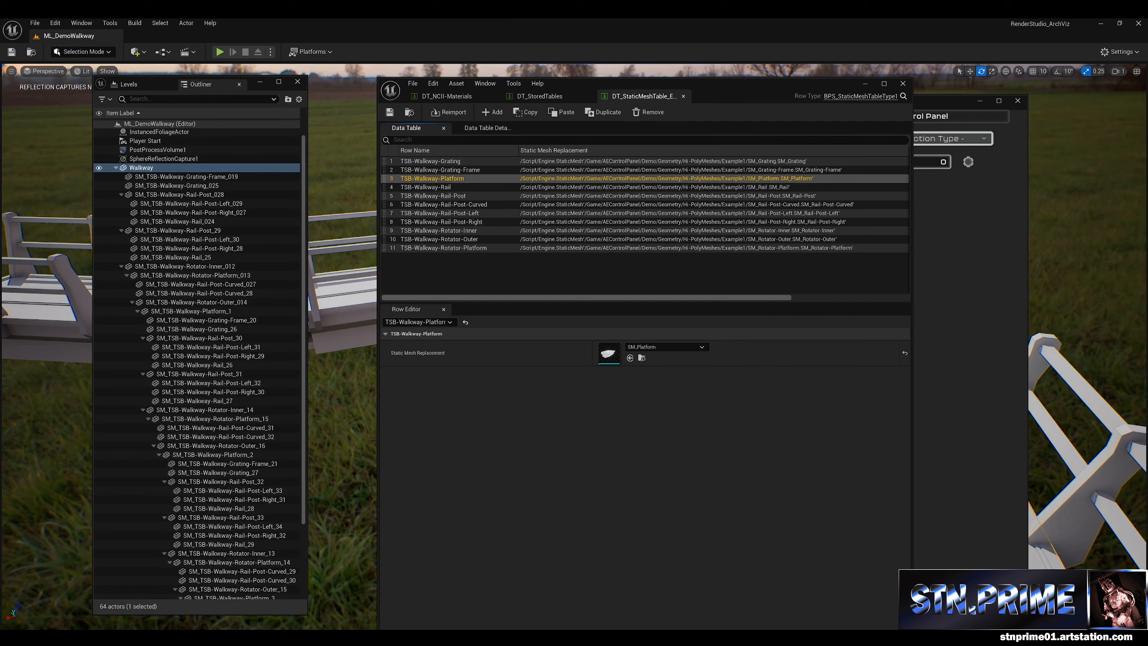
left_click_drag(390, 71, 308, 21)
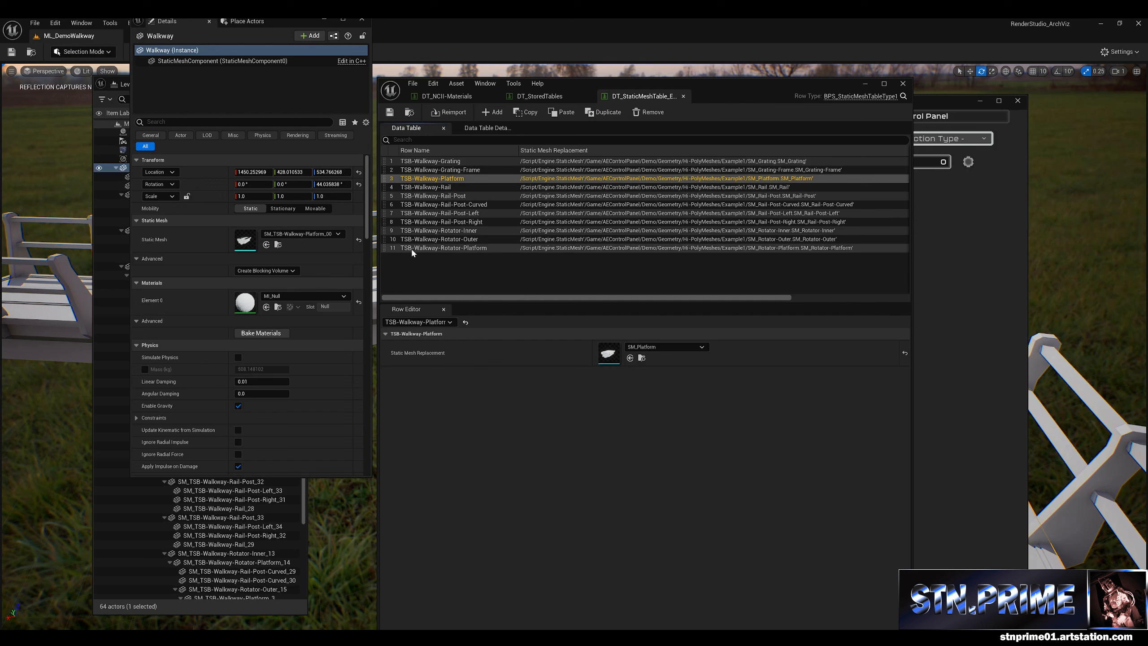
left_click(416, 164)
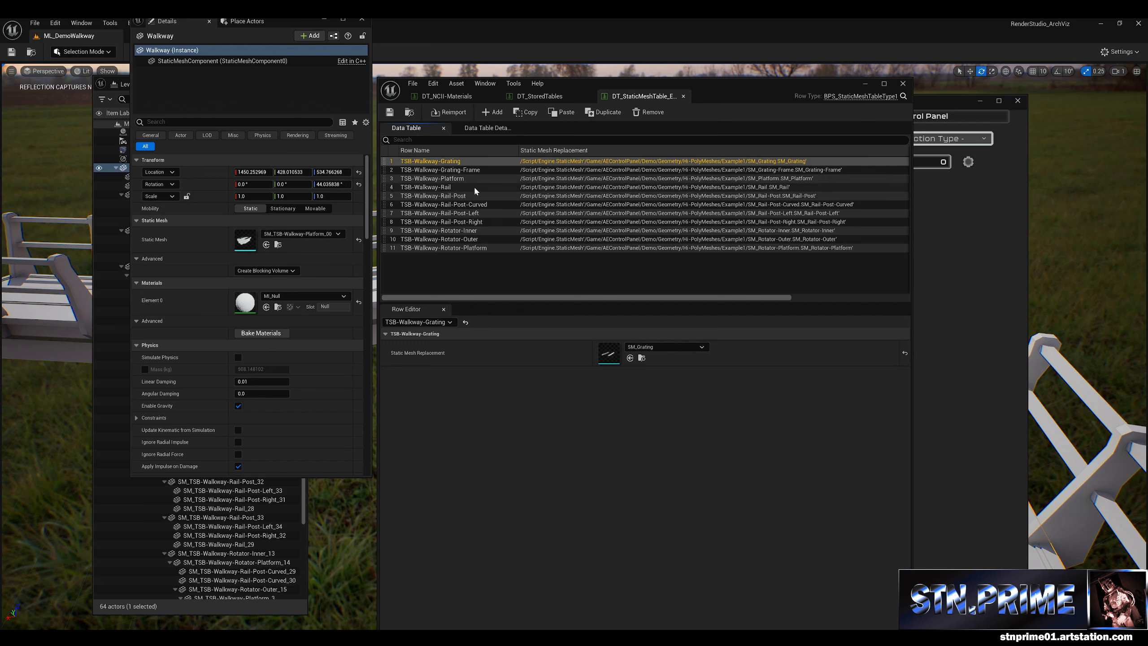
left_click(441, 179)
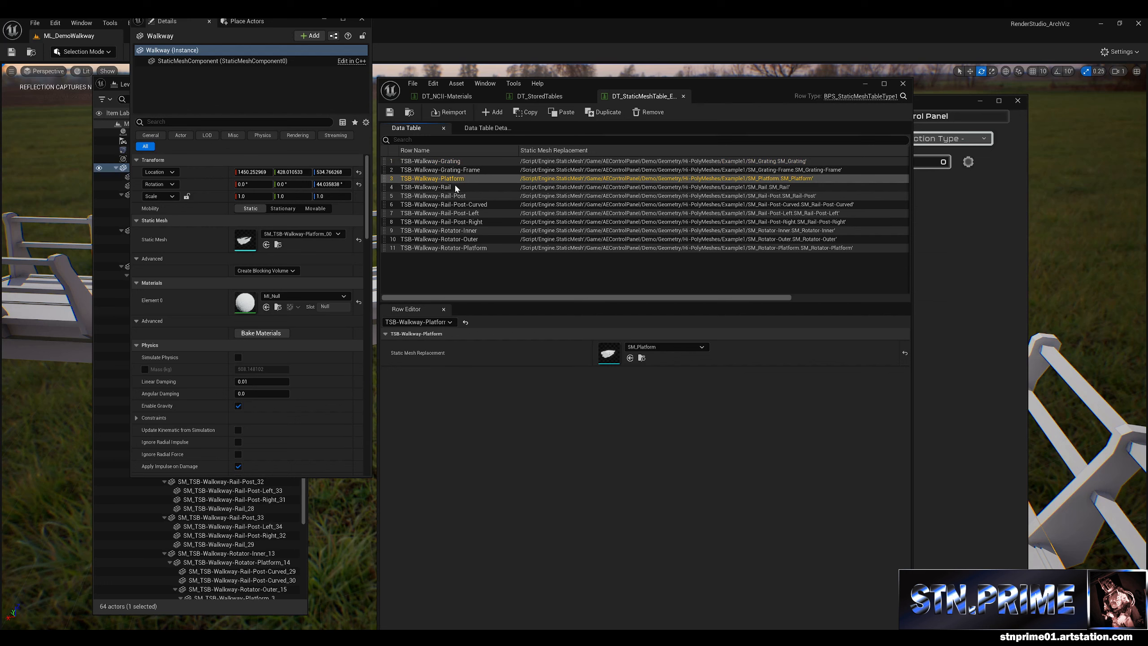
Step: Open the SM_Platform replacement mesh from the Hi-PolyMeshes/Example1 folder and inspect its geometry in wireframe
left_click(641, 358)
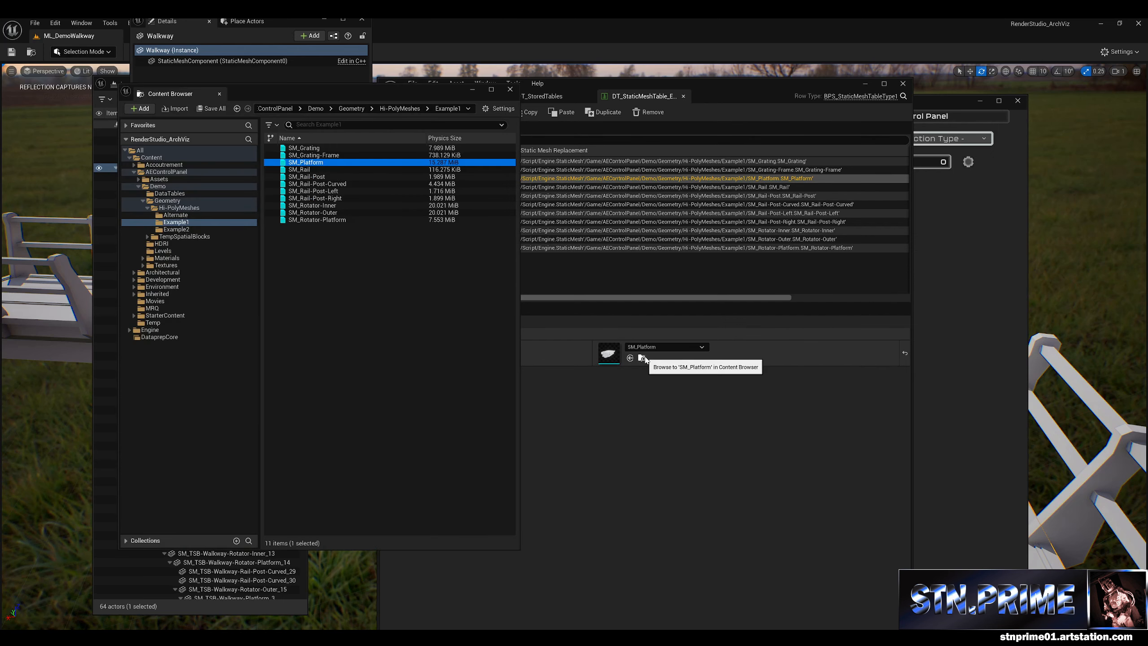
double_click(319, 163)
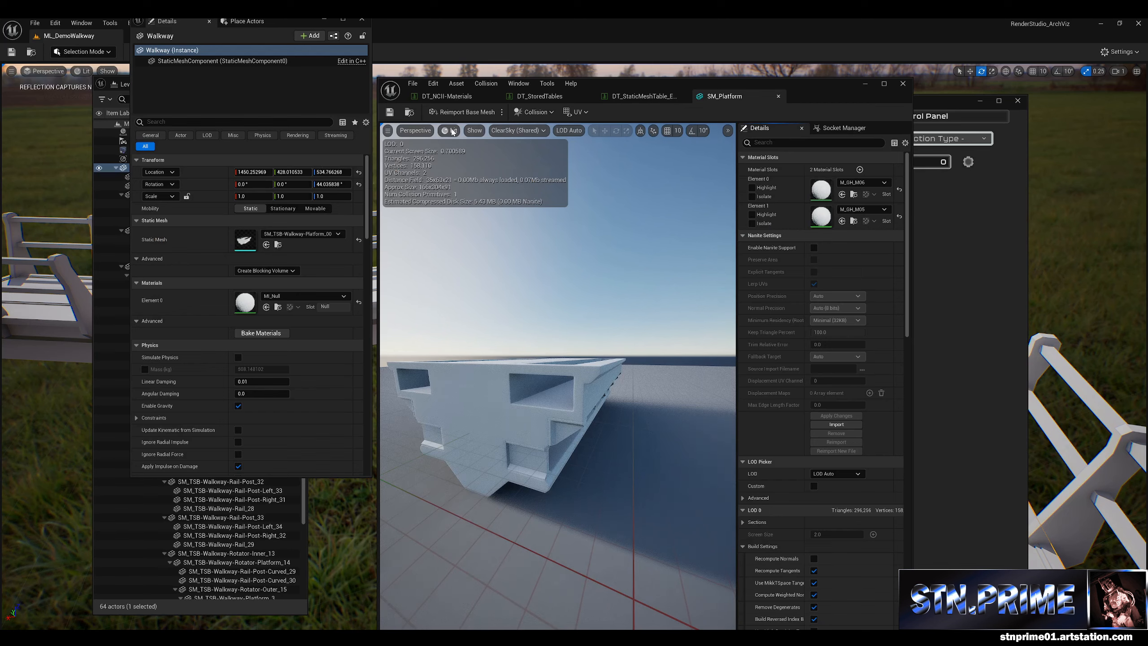
left_click(451, 130)
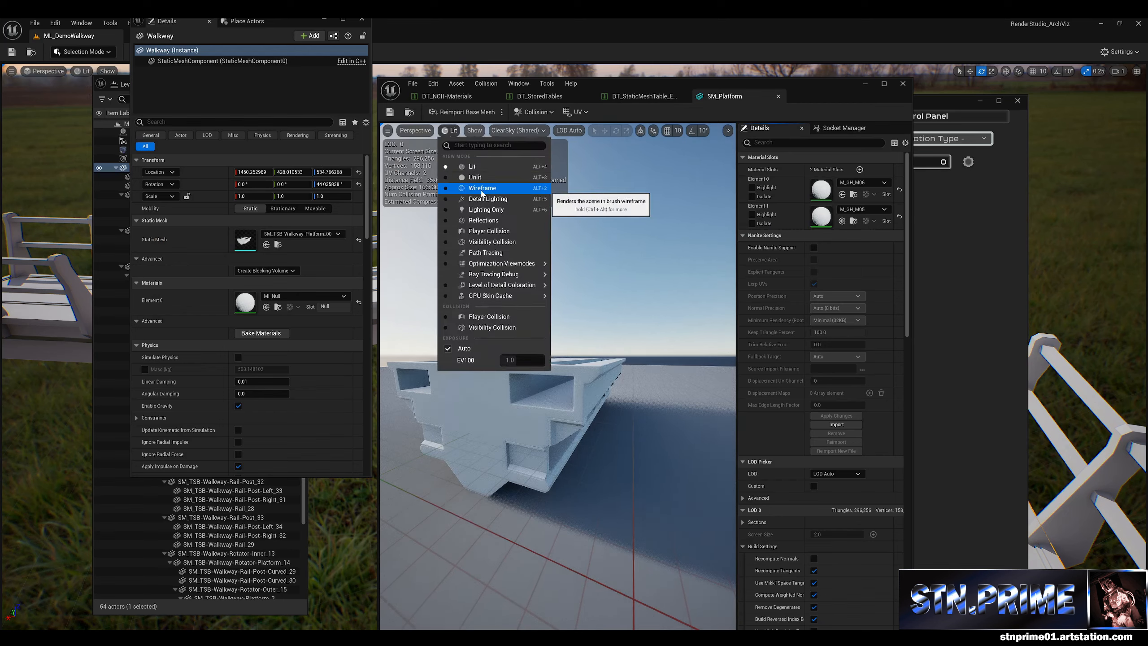
left_click(480, 188)
mouse_move(551, 355)
left_mouse_down()
mouse_move(560, 348)
mouse_move(550, 355)
left_mouse_up()
scroll(551, 356, "down", 5)
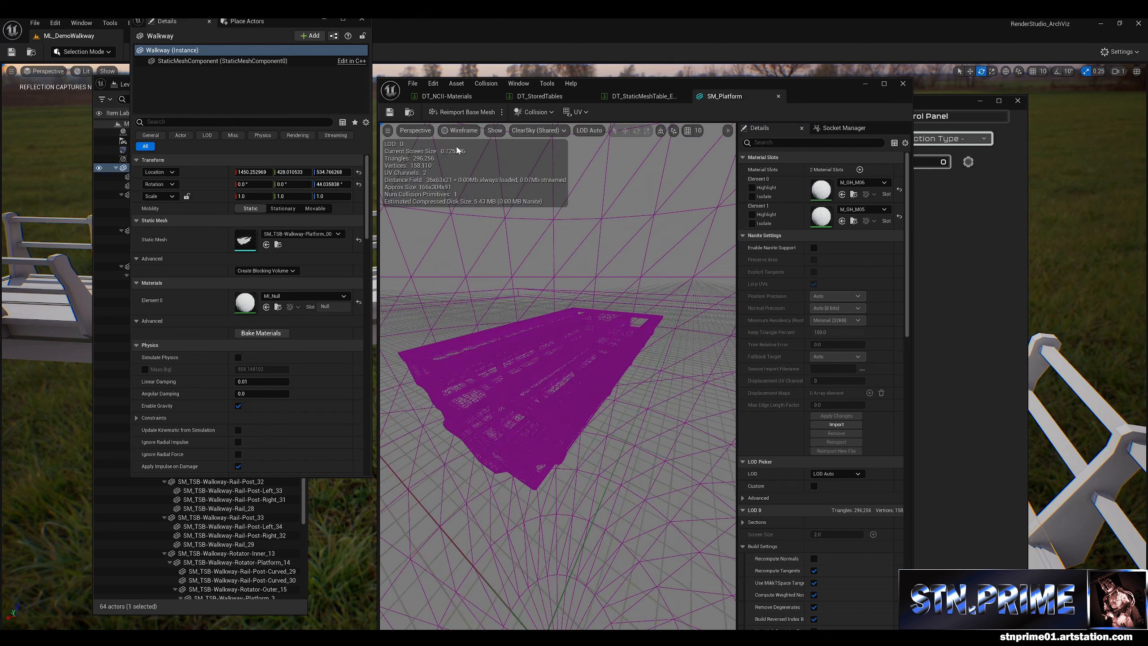
left_click(415, 130)
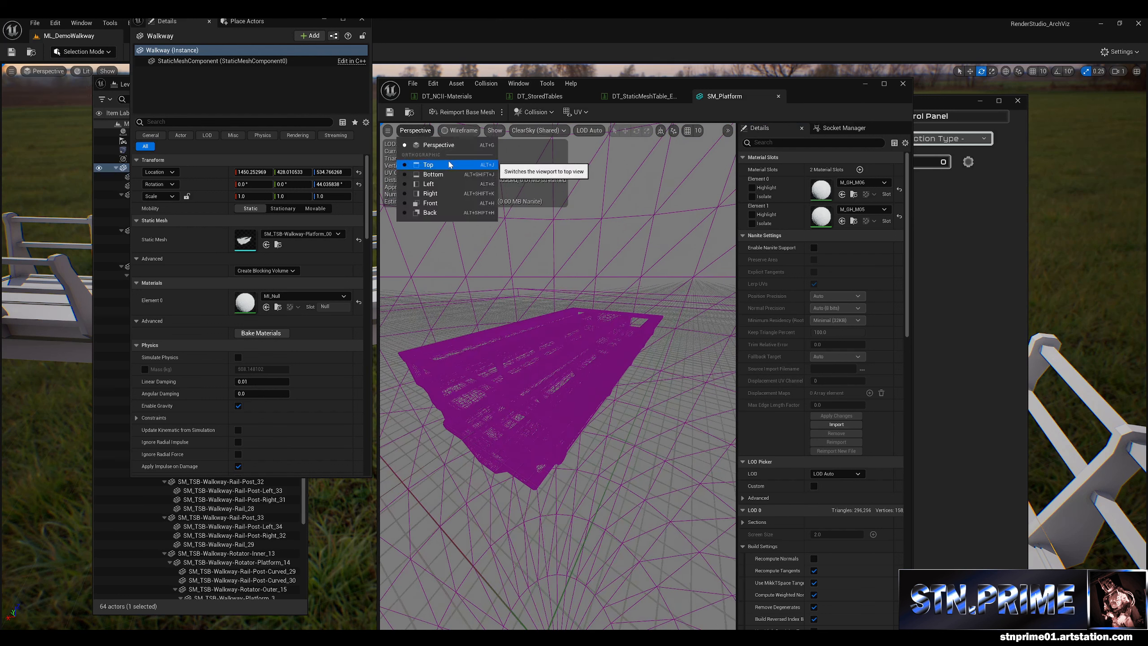
left_click(450, 164)
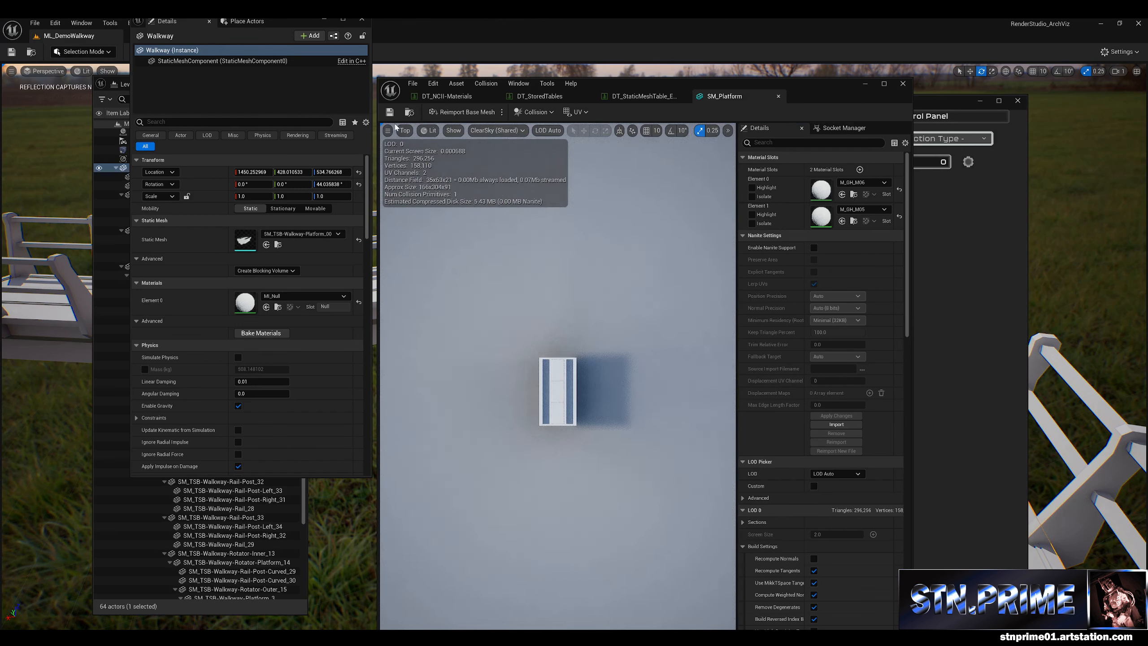
left_click(404, 130)
left_click(421, 147)
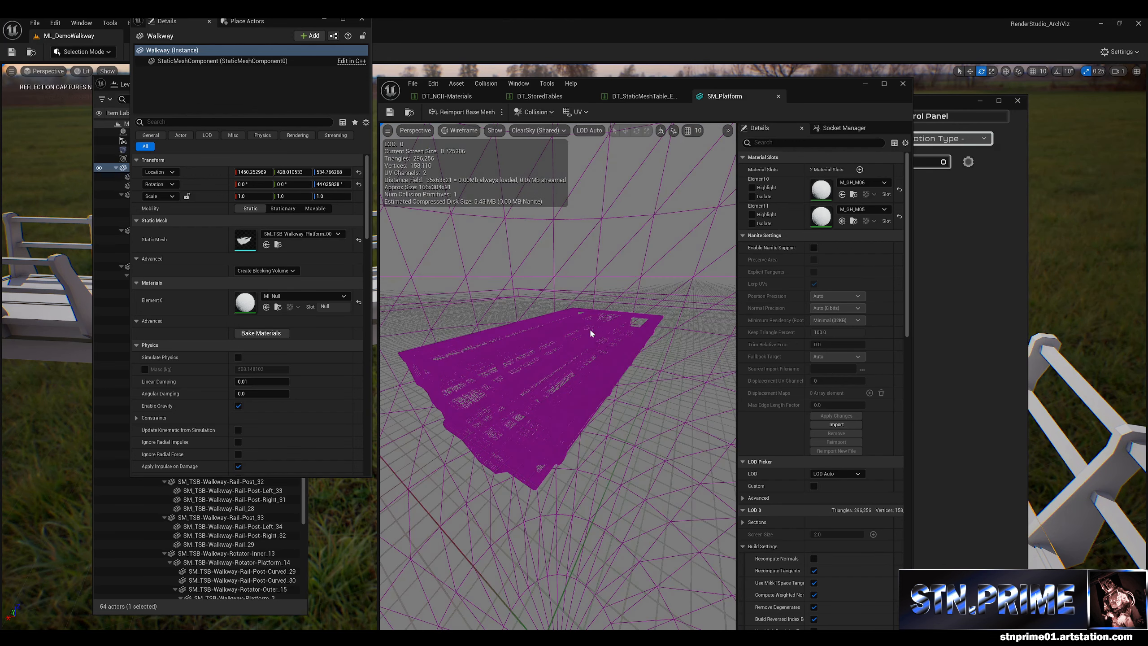
Step: Restore lit shading on SM_Platform and return to DT_StaticMeshTable_Example1, uncovering the Asset Editing Control Panel
left_click(460, 130)
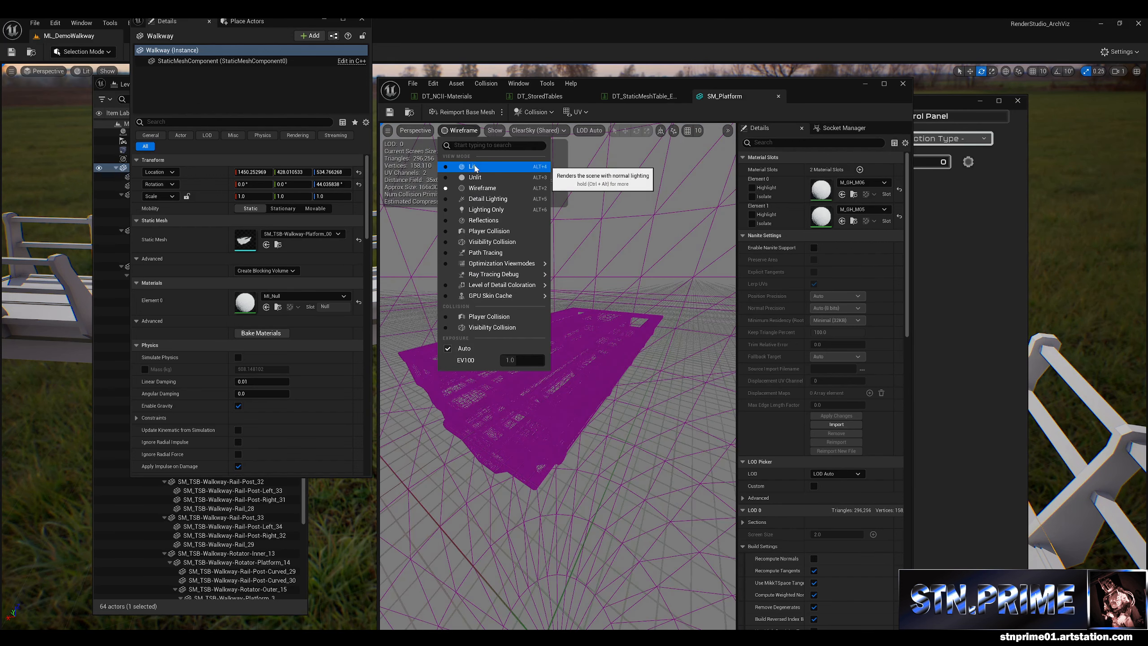
left_click(475, 167)
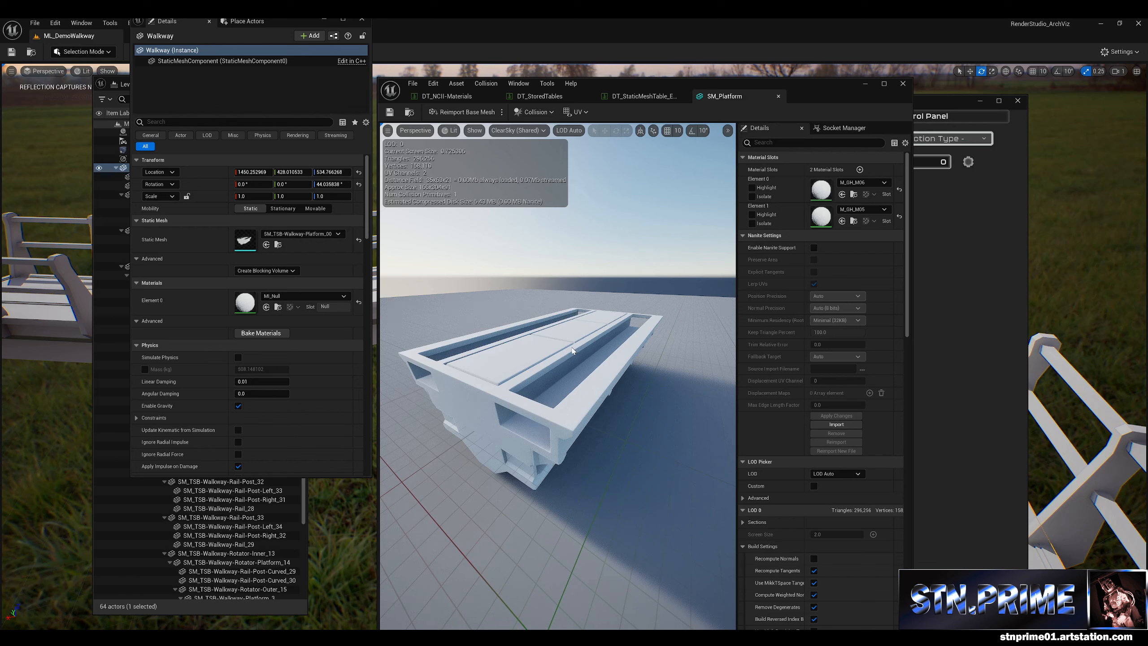
left_click_drag(537, 445, 570, 446)
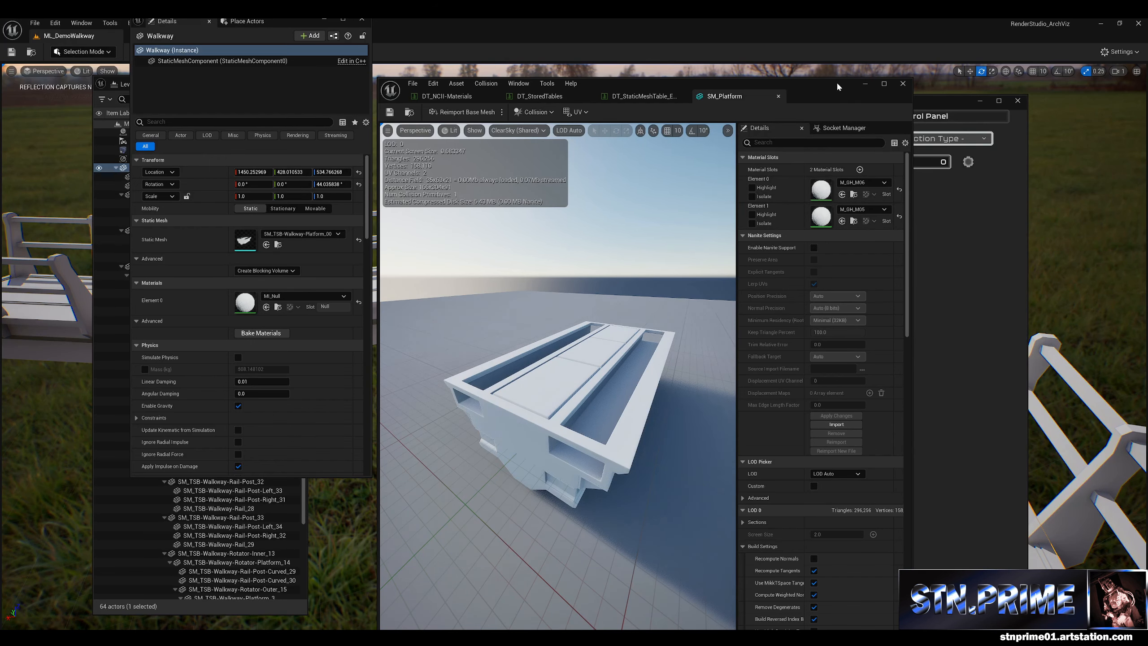
left_click_drag(836, 81, 766, 57)
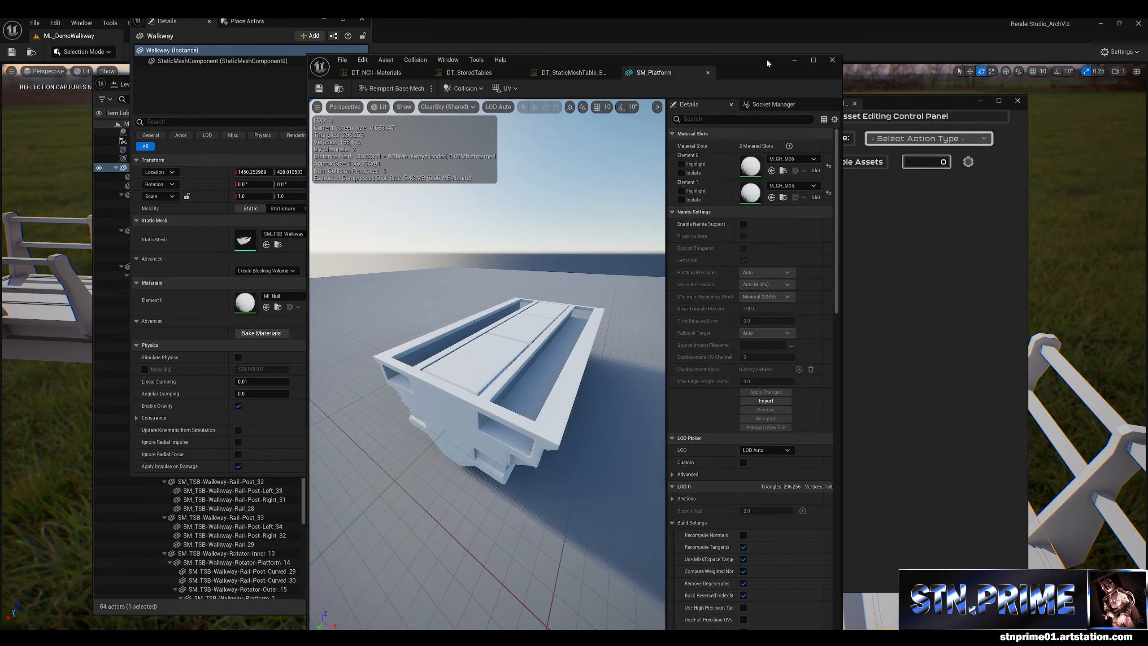
left_click(565, 74)
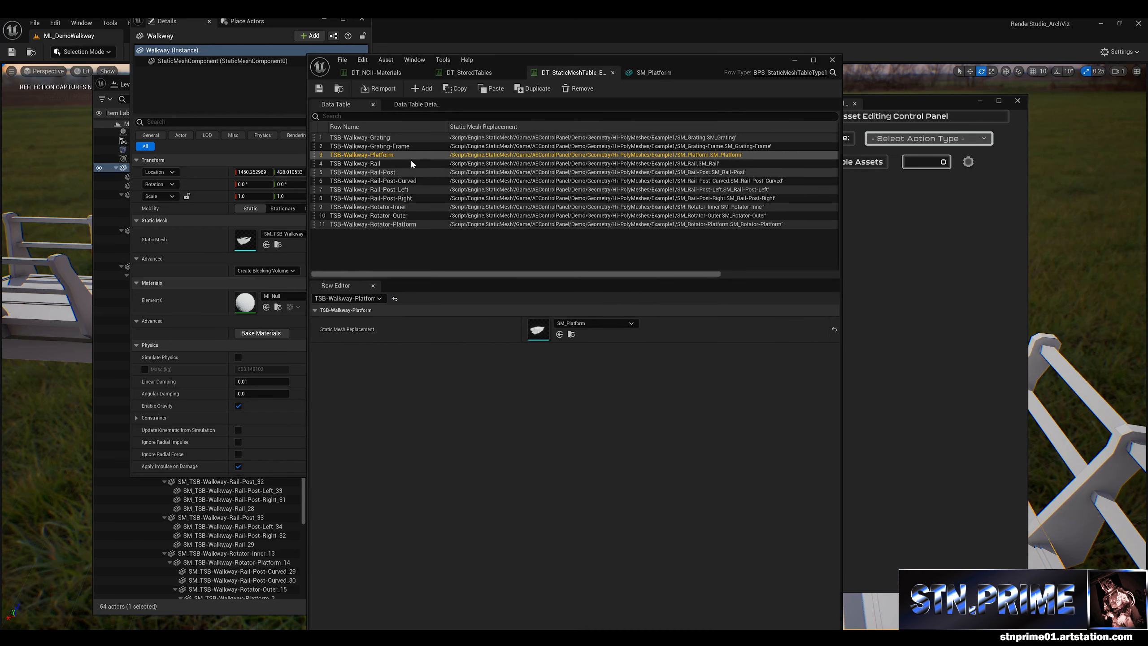
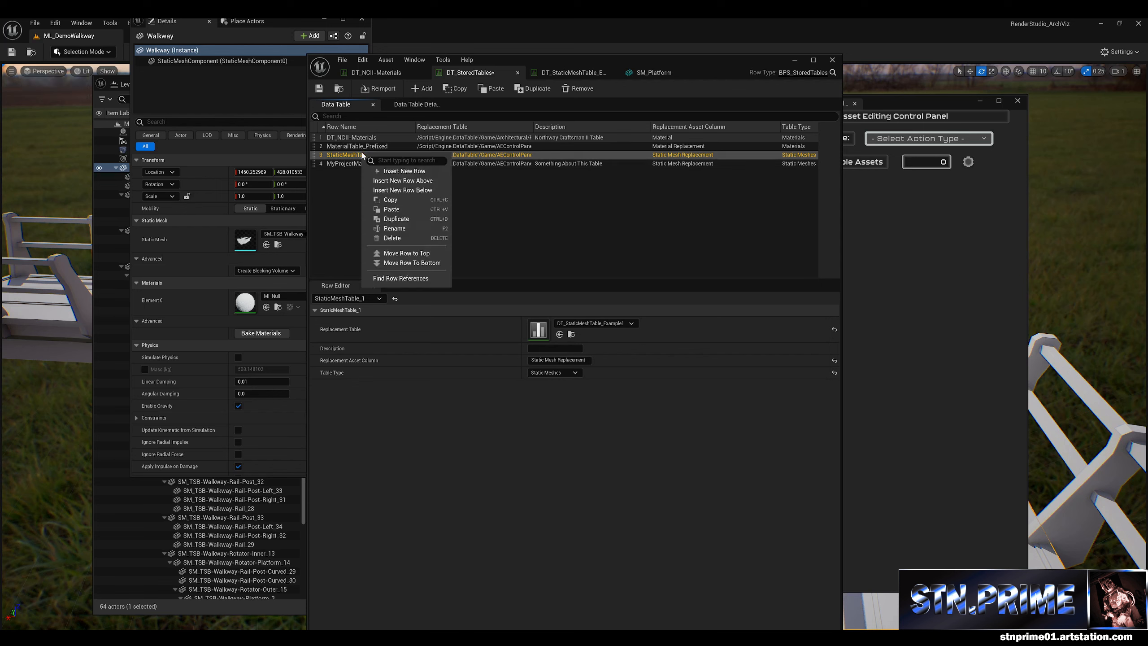
Step: Delete the StaticMeshTable_1, MaterialTable_Prefixed and DT_NCII-Materials rows from DT_StoredTables, keeping only MyProjectMaterials
left_click(391, 239)
right_click(362, 147)
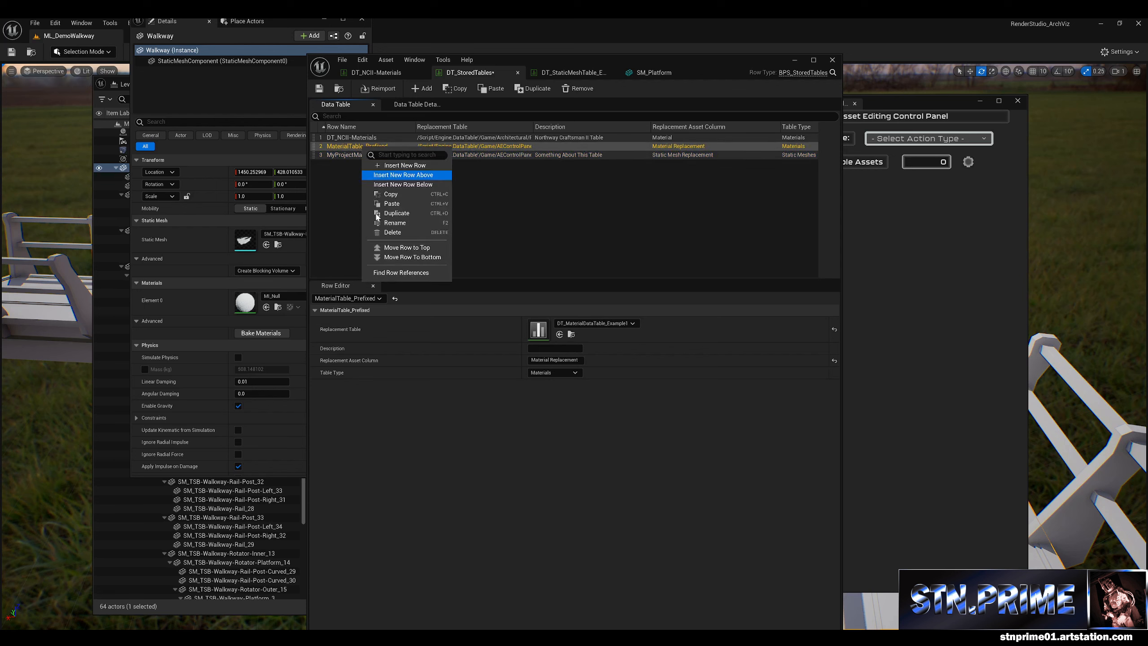
left_click(392, 233)
left_click(364, 140)
right_click(364, 141)
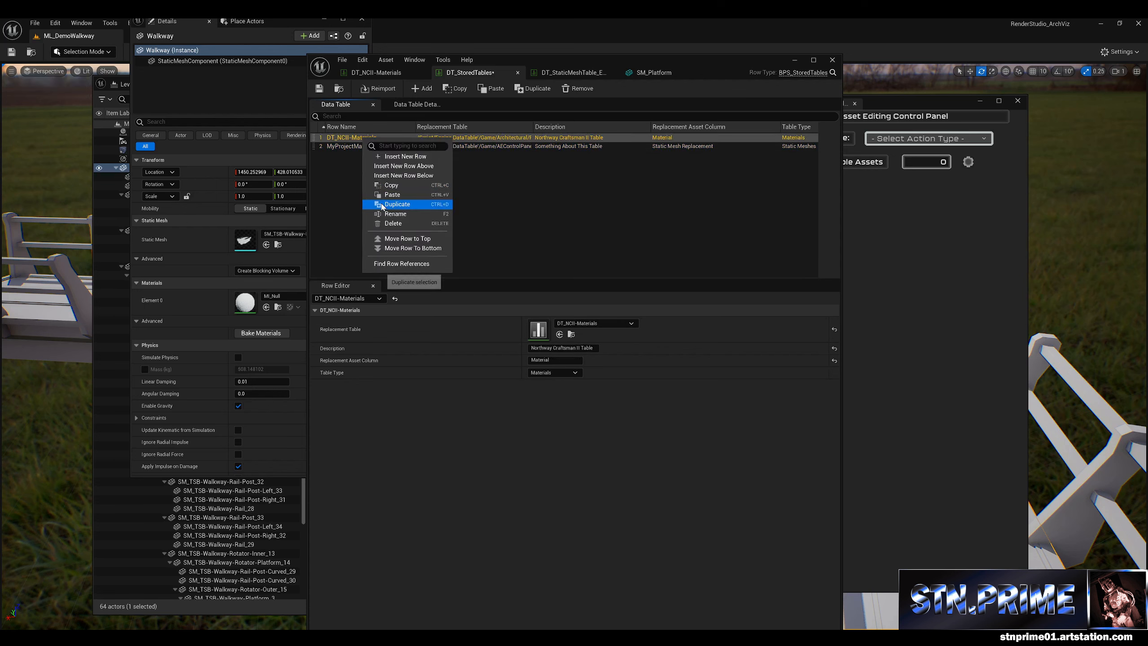
left_click(379, 225)
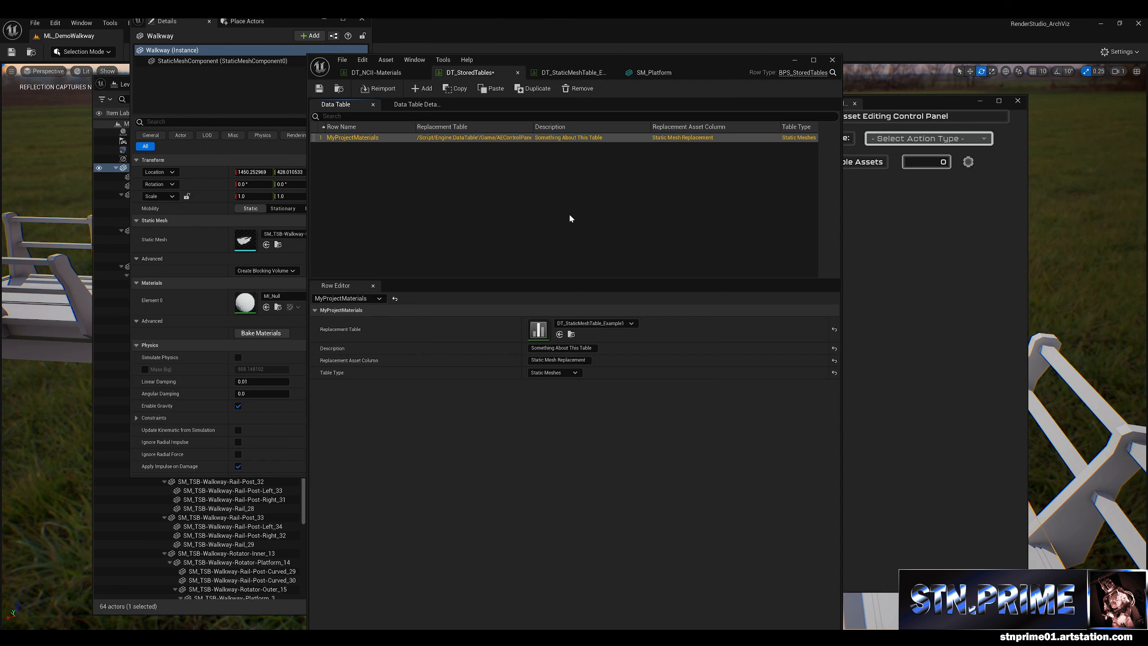
Step: Save the DT_StoredTables data table and close its editor window
left_click(369, 154)
left_click(320, 90)
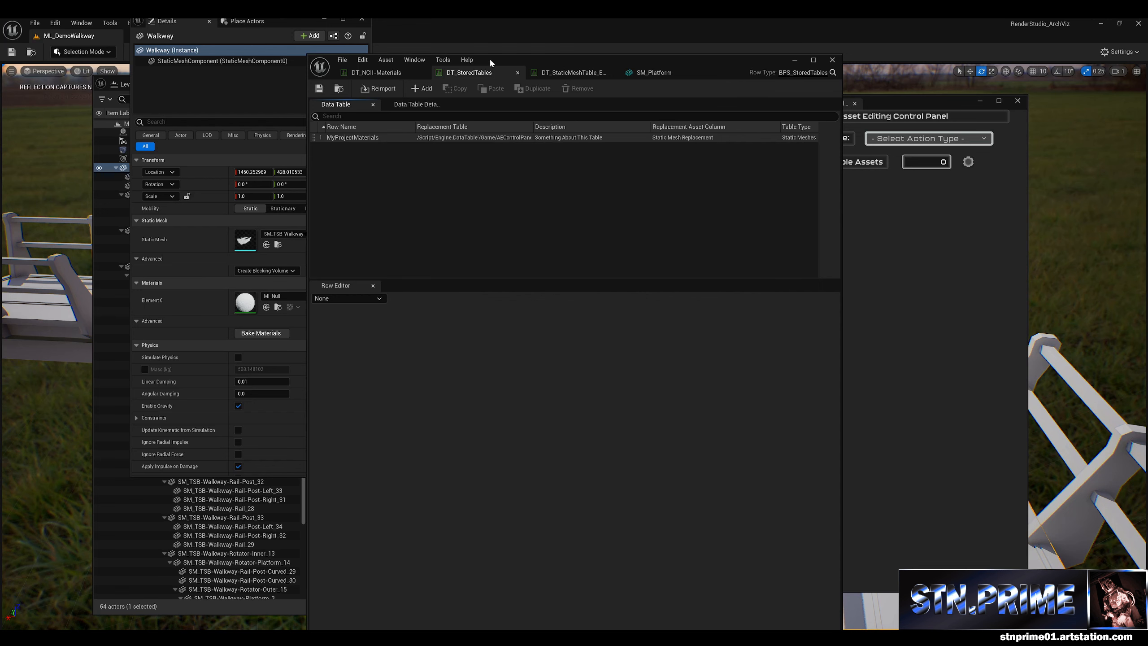
left_click(833, 60)
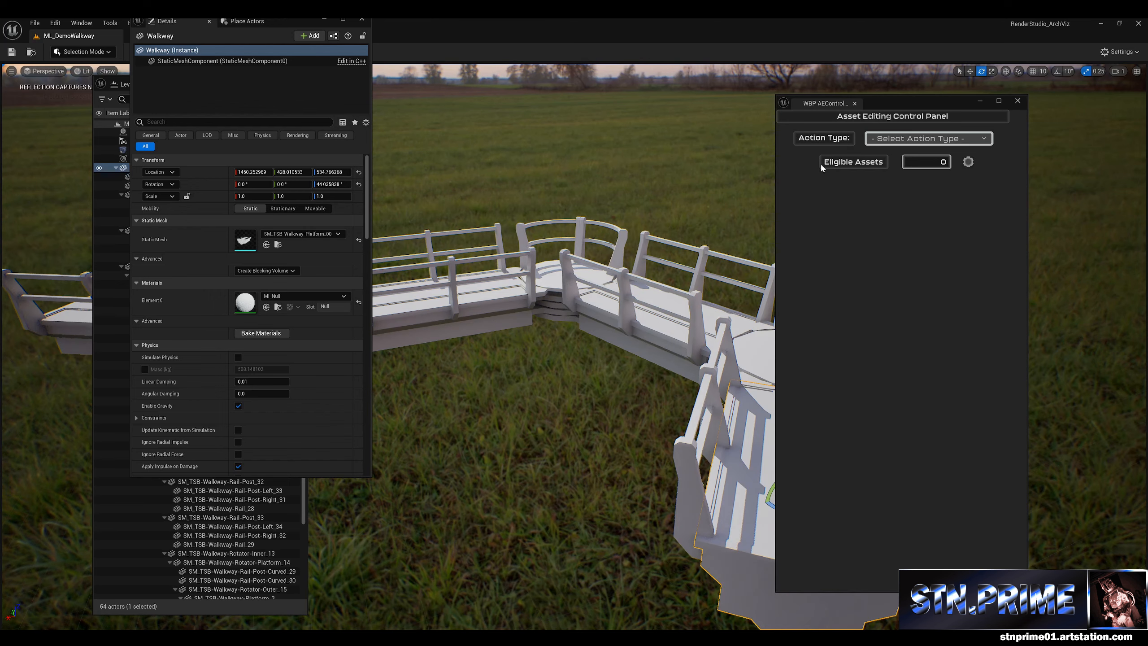
Step: Uncover the Outliner and select every actor from Walkway down to SM_TSB-Walkway-Rail_31
left_click_drag(297, 24, 0, 190)
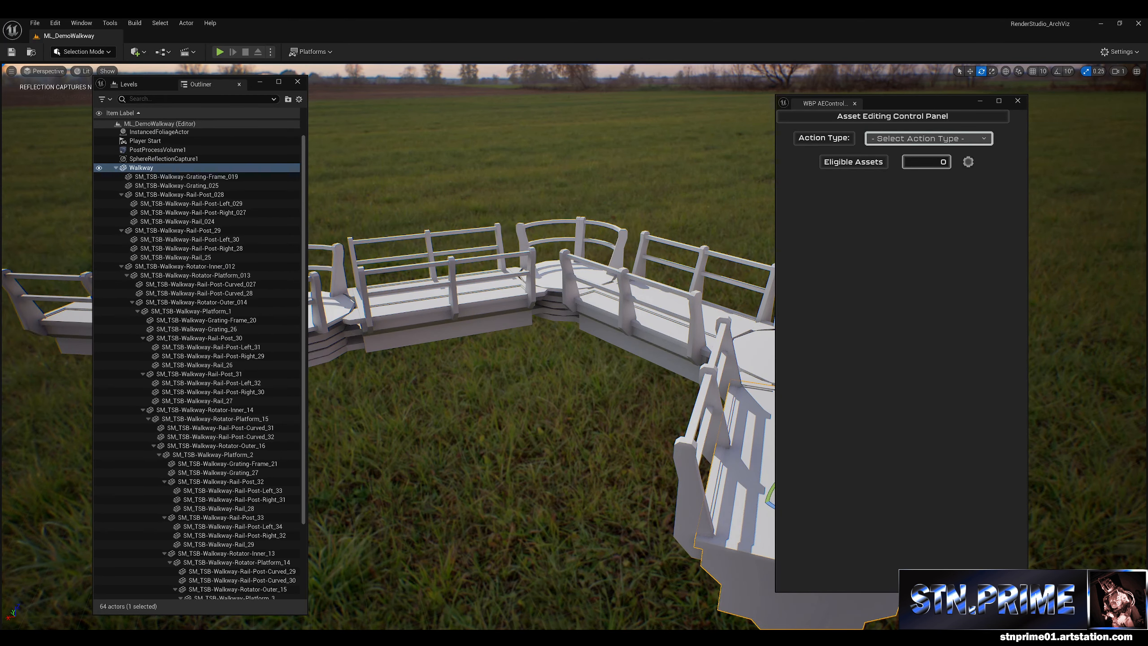
left_click(253, 177)
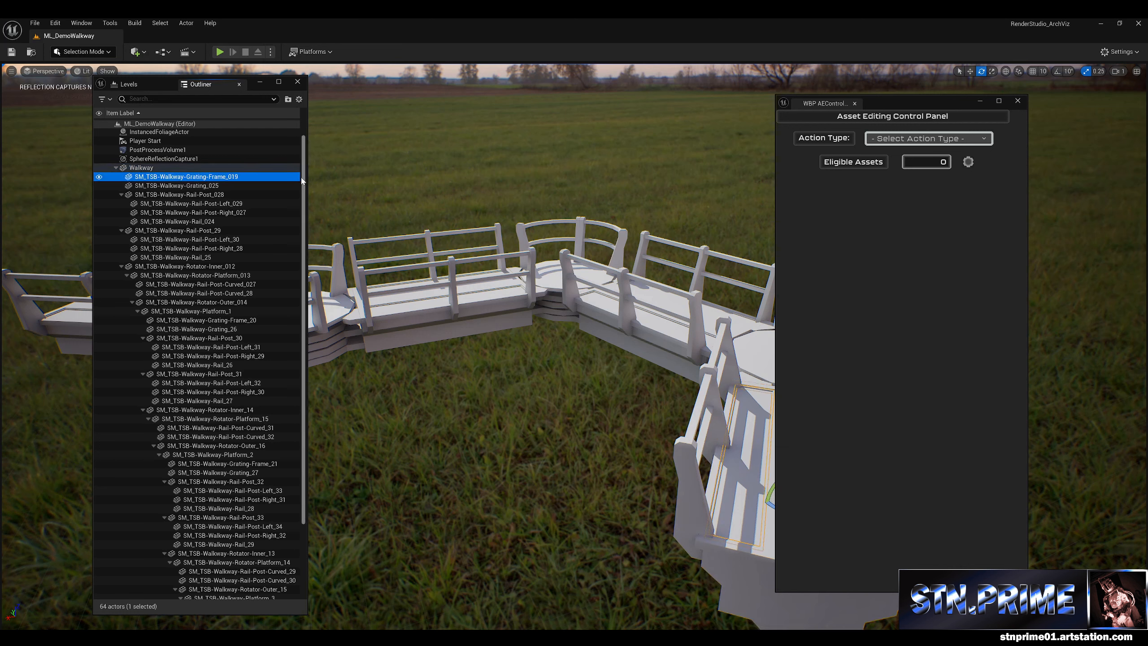
left_click(154, 168)
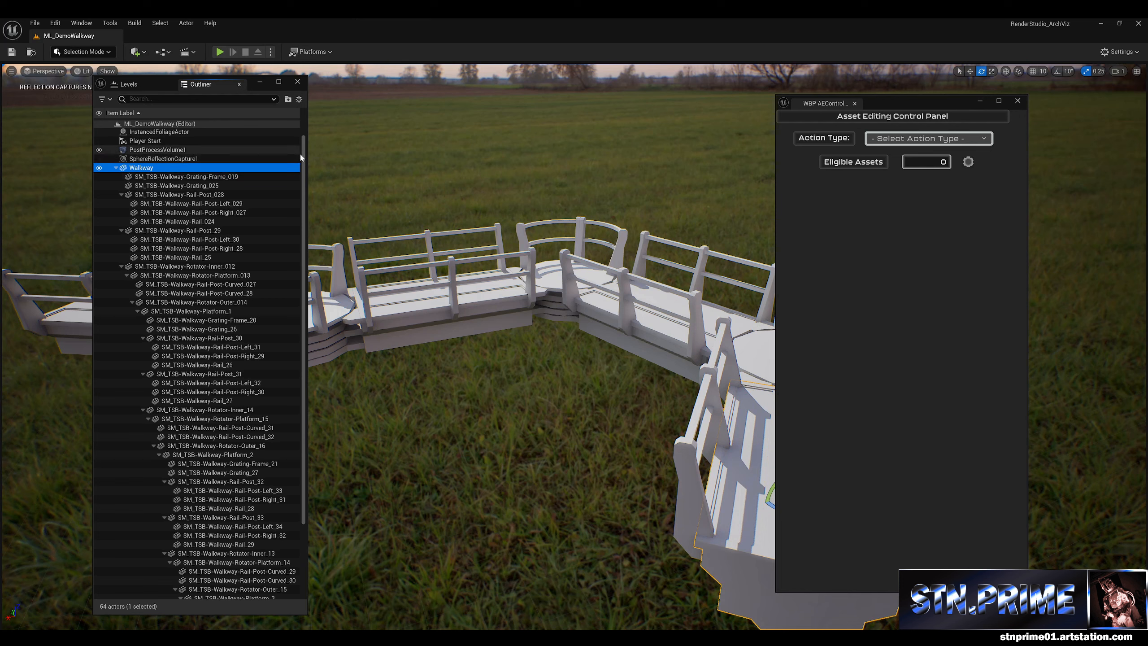
scroll(199, 316, "down", 5)
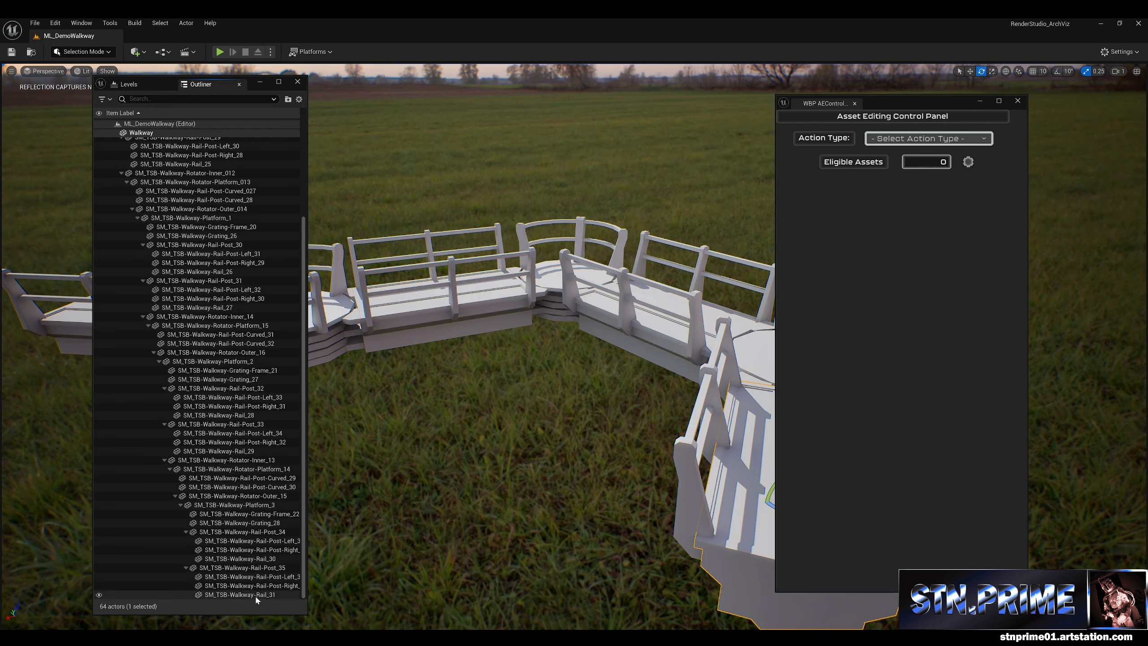
left_click(254, 595, "shift")
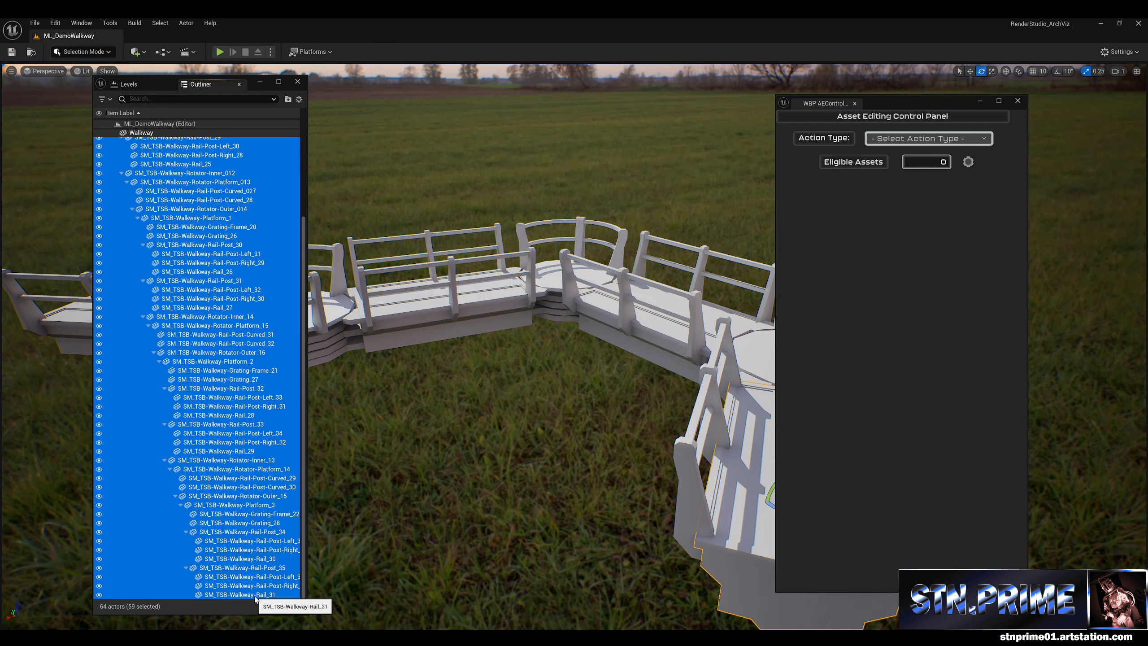
Step: Set the control panel's action type to Replace Actor Meshes and ping the selected mesh actors
left_click(977, 143)
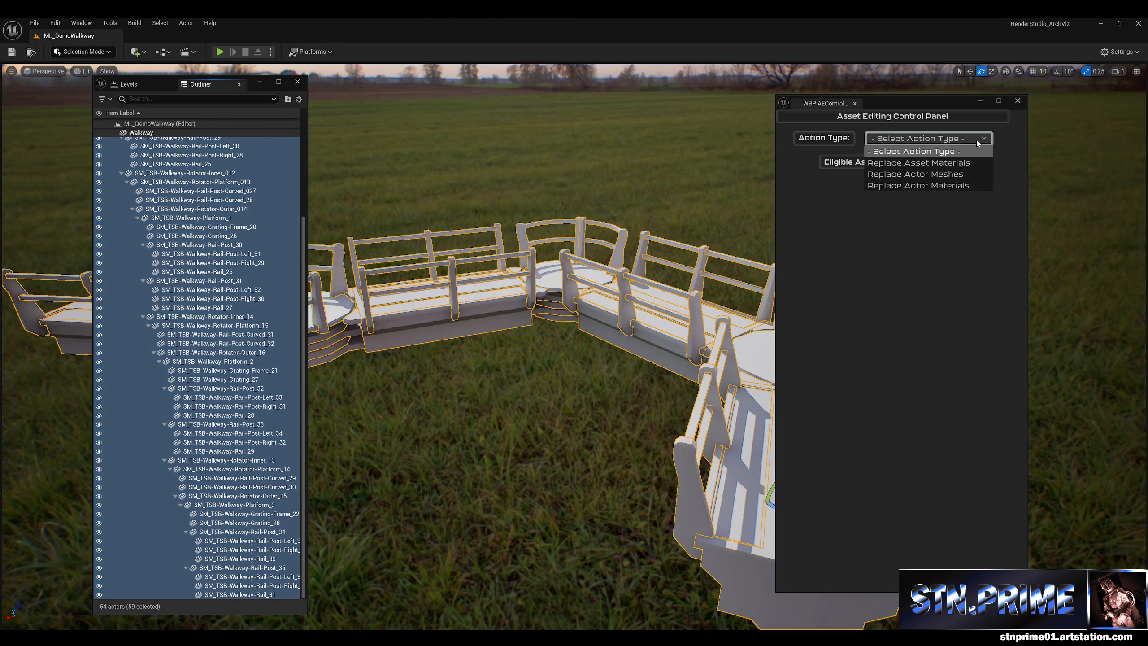
left_click(900, 174)
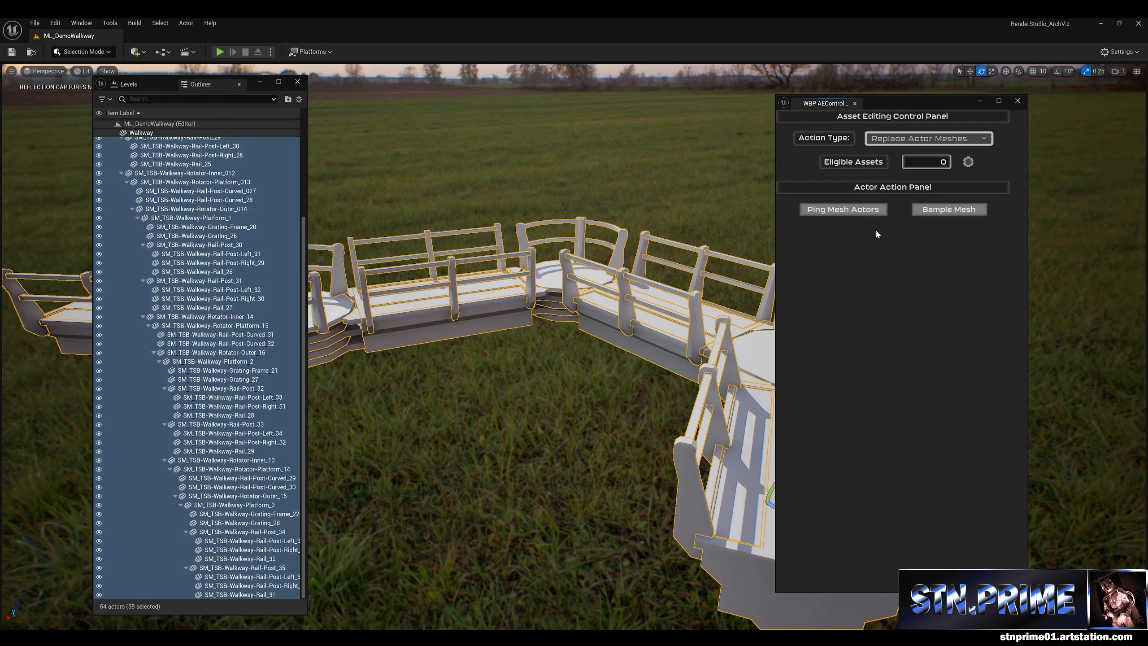
left_click(822, 211)
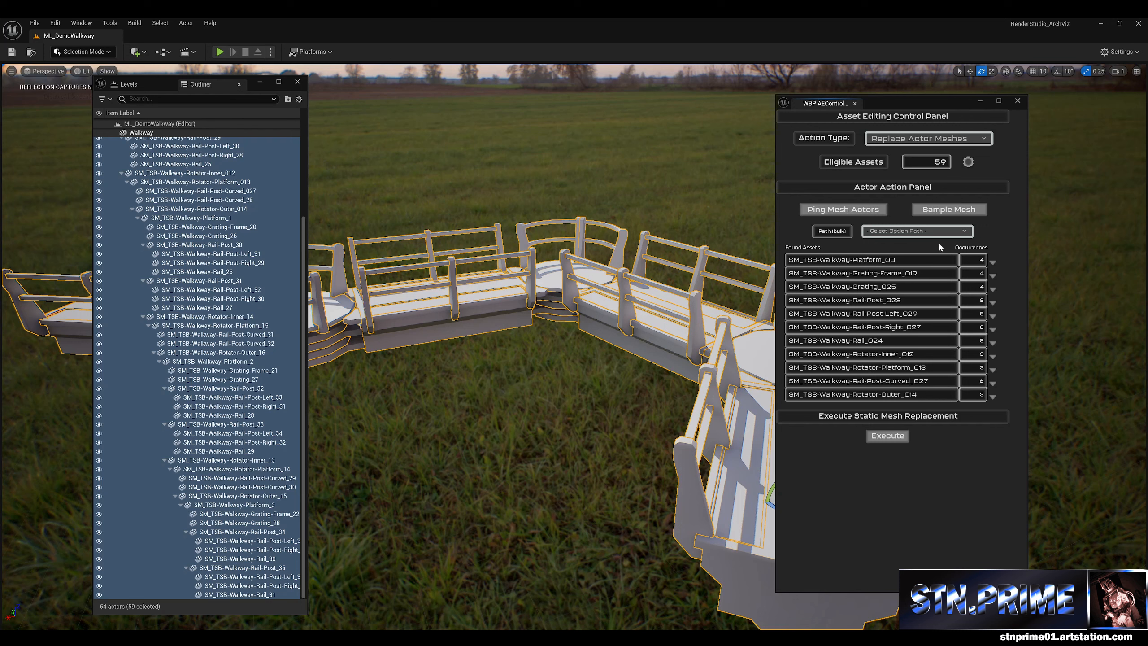
Step: Set the path build to Replace from Mesh Table and choose MyProjectMaterials as the table
left_click(922, 231)
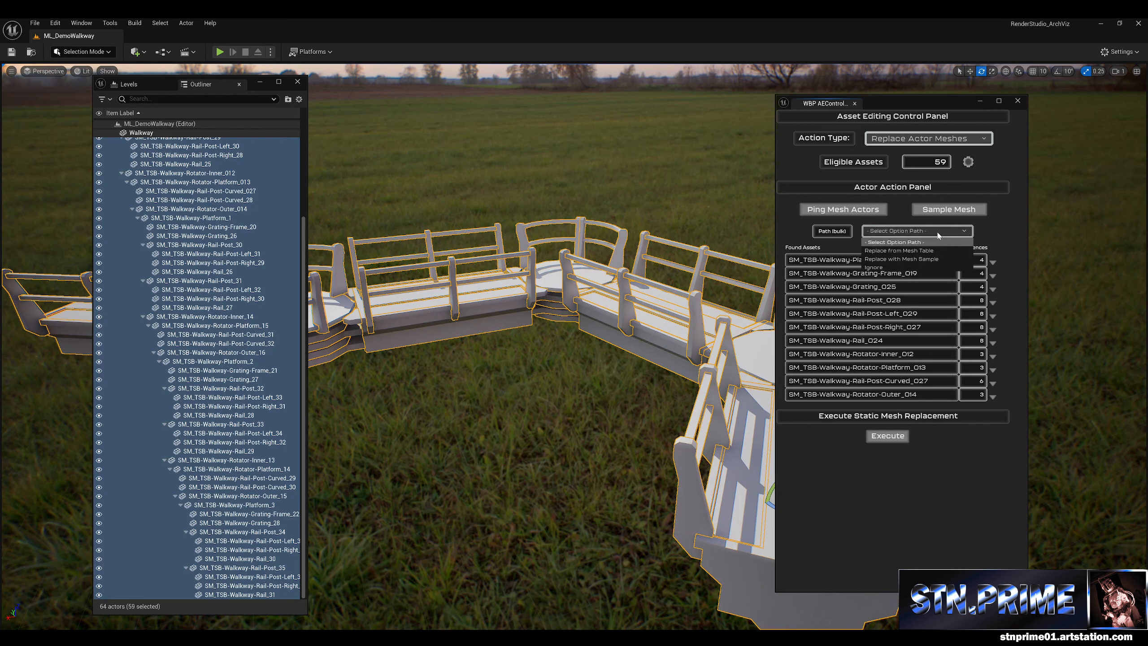
left_click(915, 251)
left_click(914, 249)
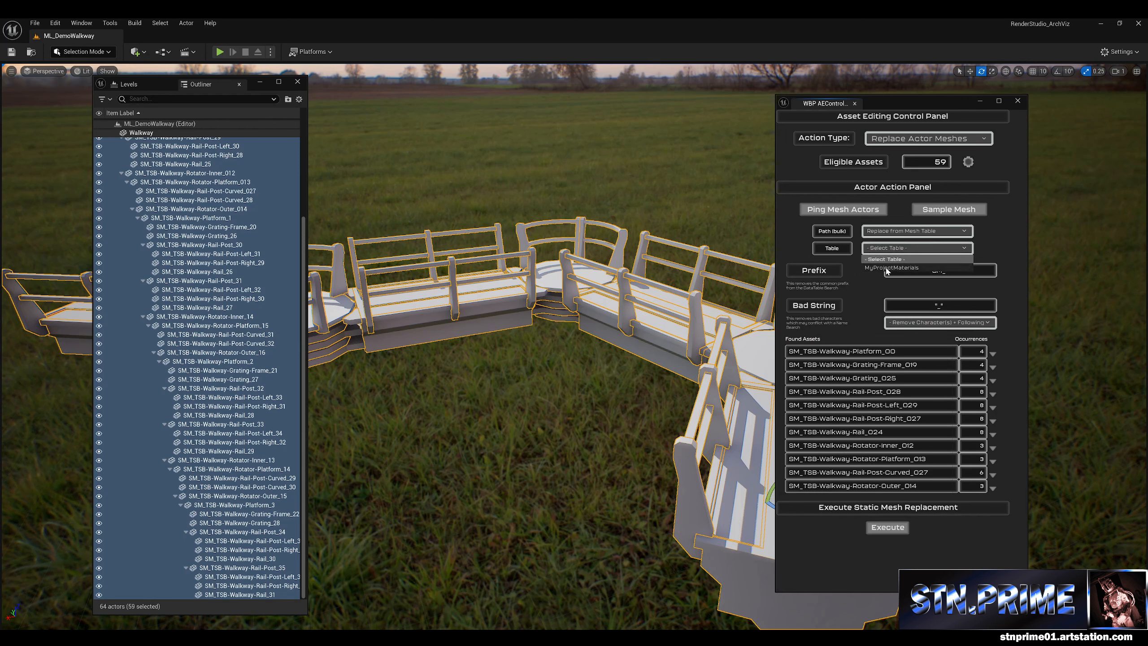
left_click(887, 269)
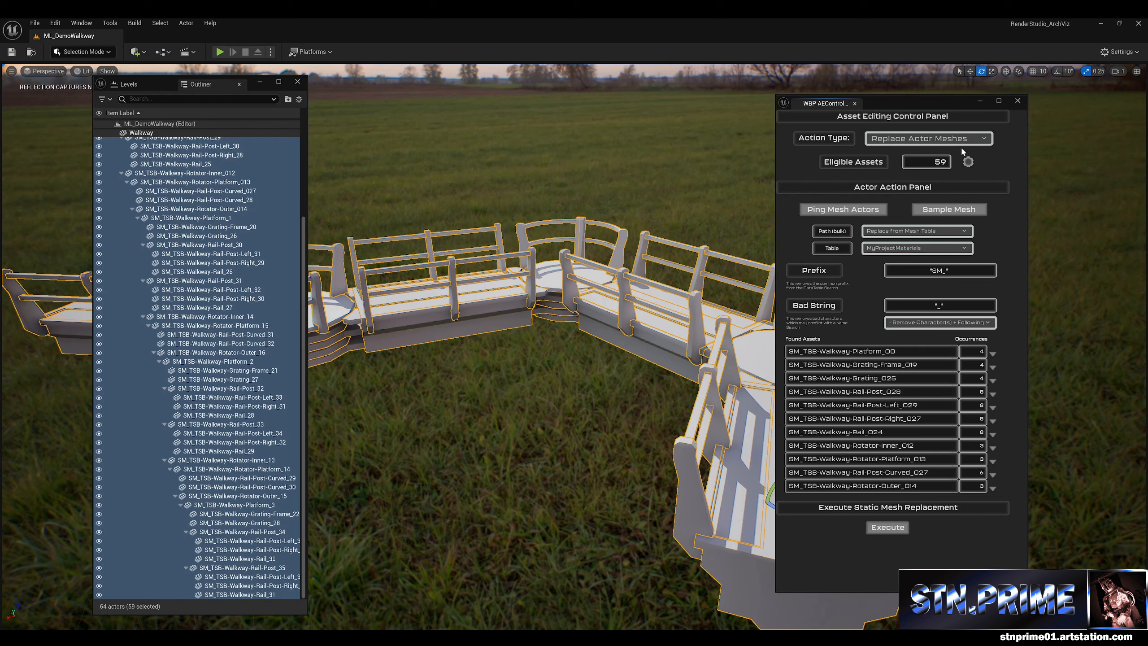
Step: Open DT_StoredTables from the AEControlPanel/Assets/DataTables folder and place its window beside the control panel
key("alt+Tab")
left_click(346, 210)
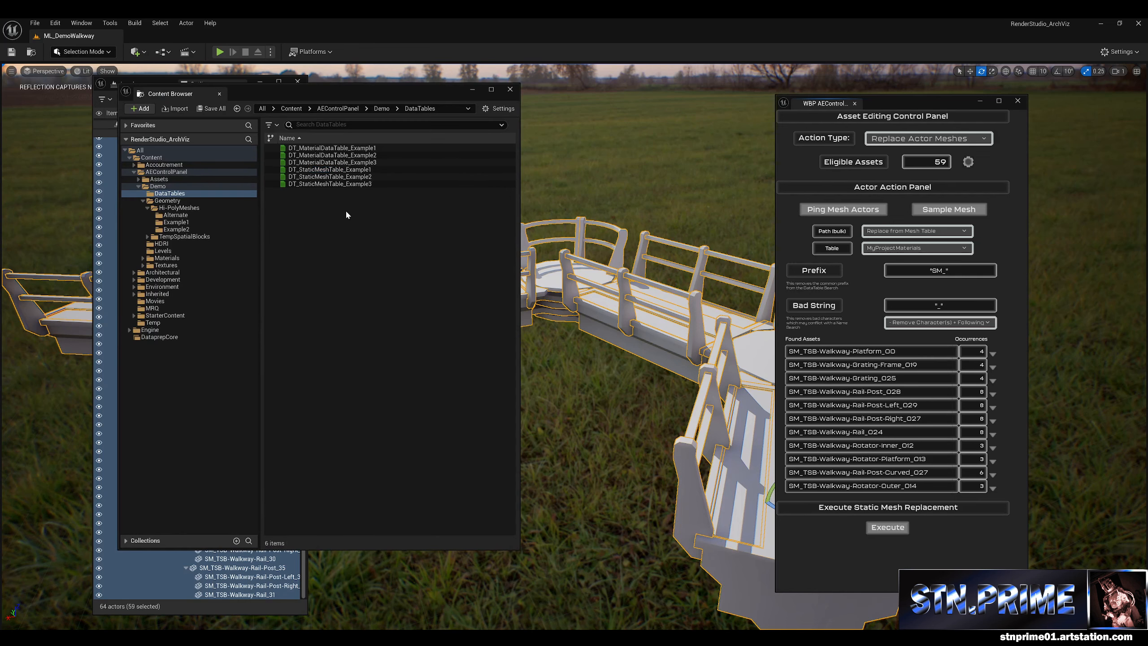
left_click(165, 173)
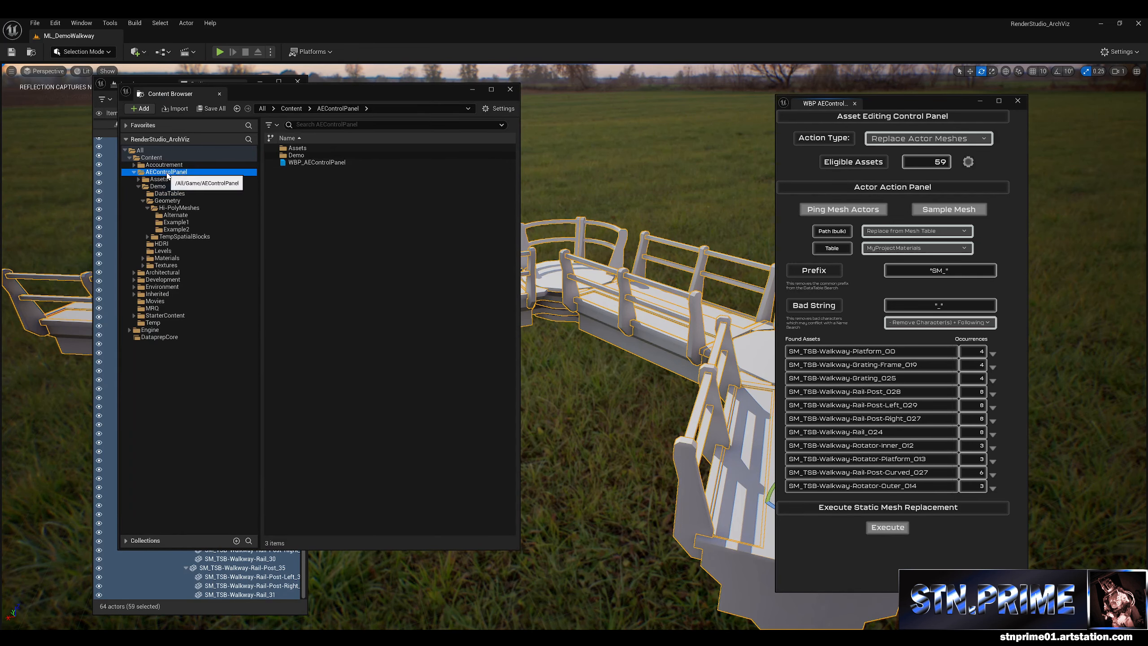
double_click(164, 181)
double_click(310, 149)
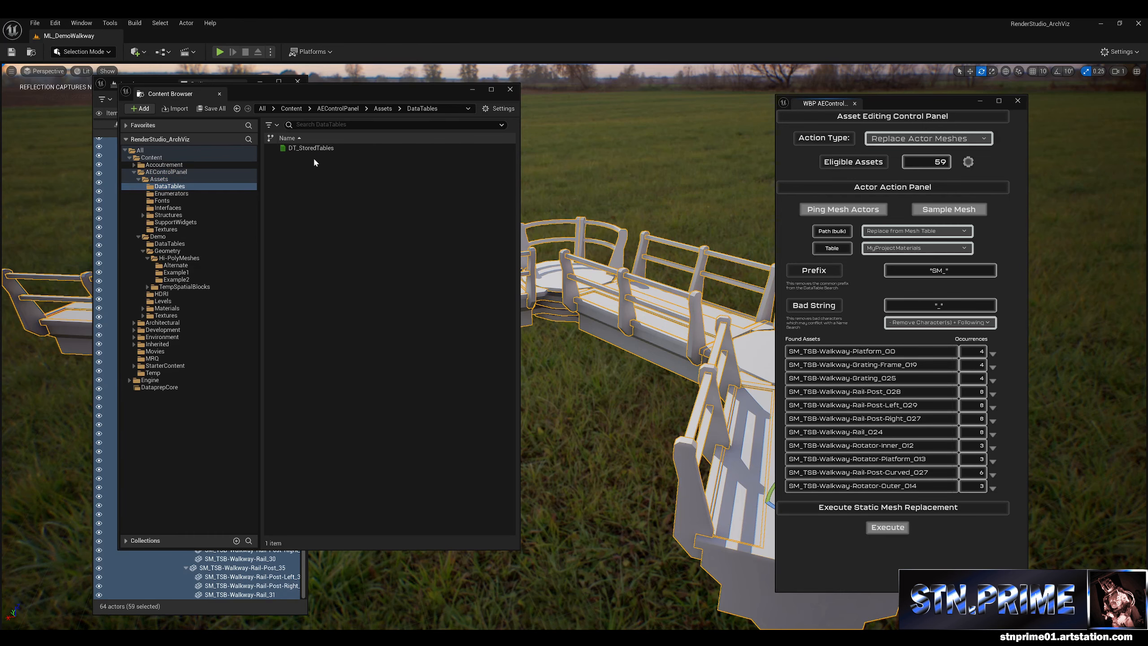
double_click(311, 148)
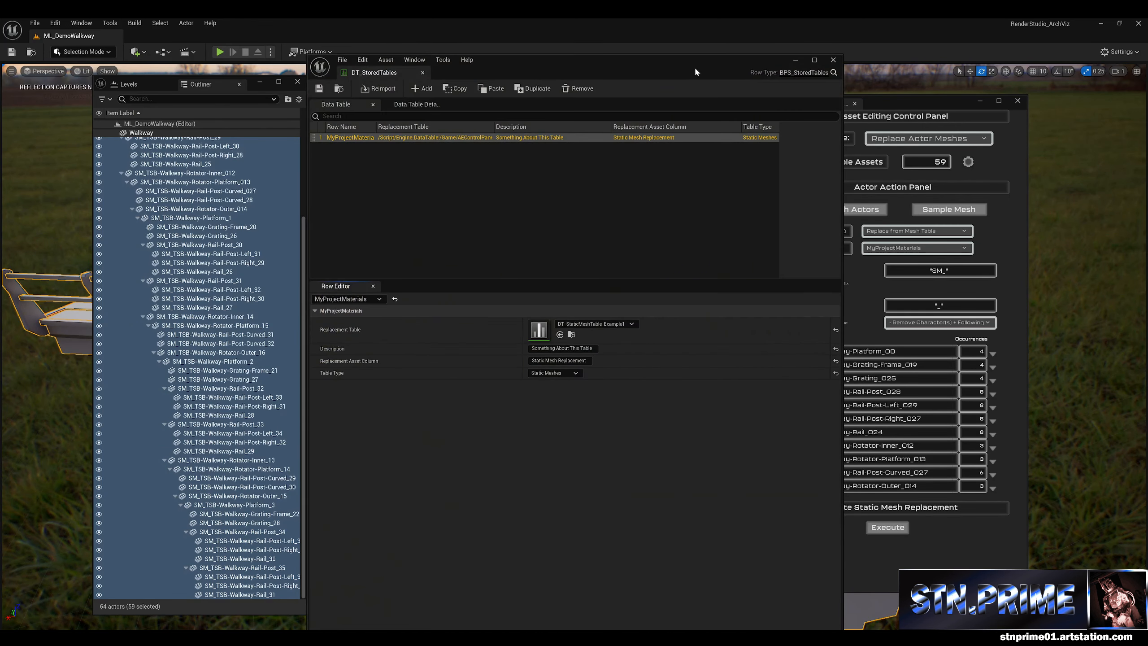
left_click_drag(696, 71, 505, 71)
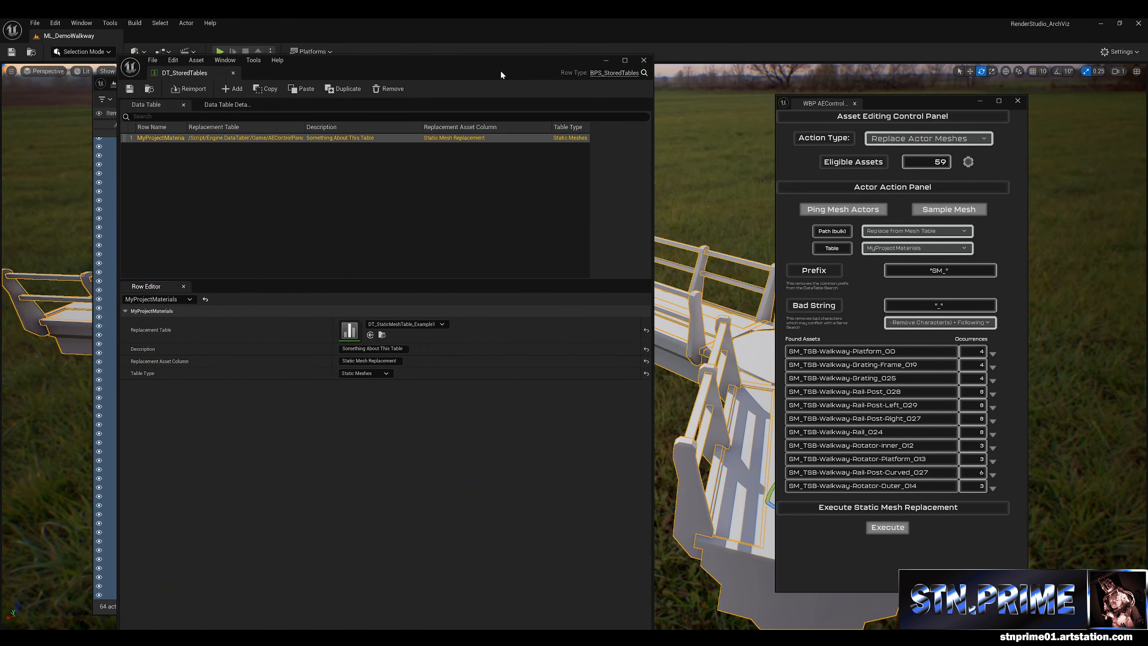
Step: Rename the MyProjectMaterials row in DT_StoredTables to MyProjectStaticMeshes
double_click(170, 140)
left_click_drag(152, 140, 196, 142)
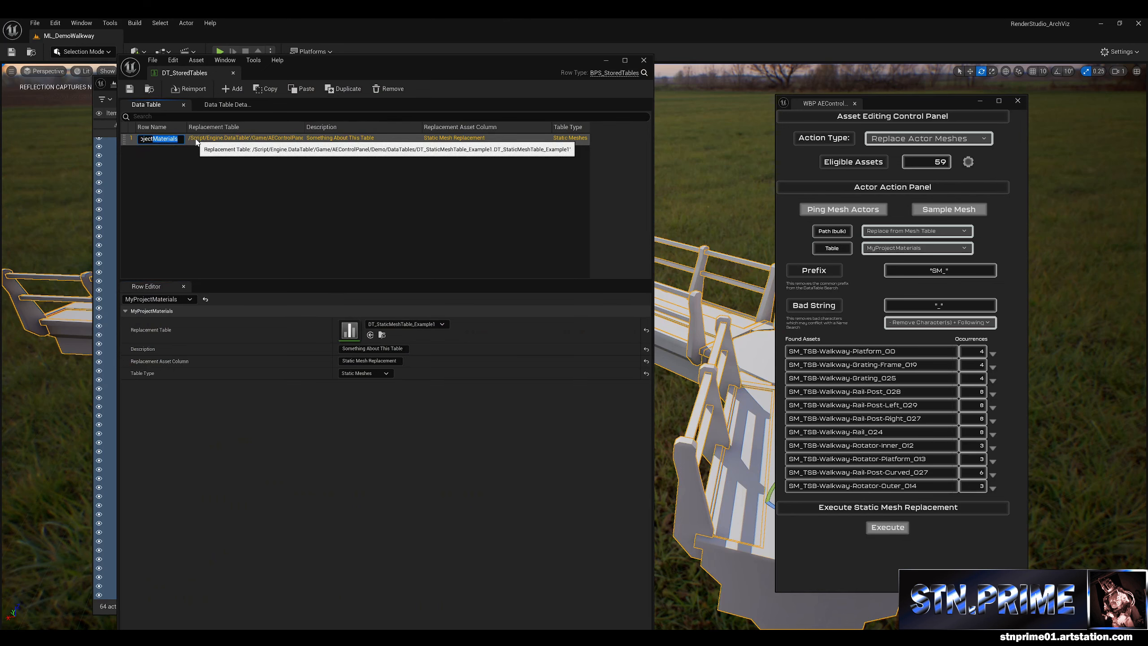
type("StaticMeshes")
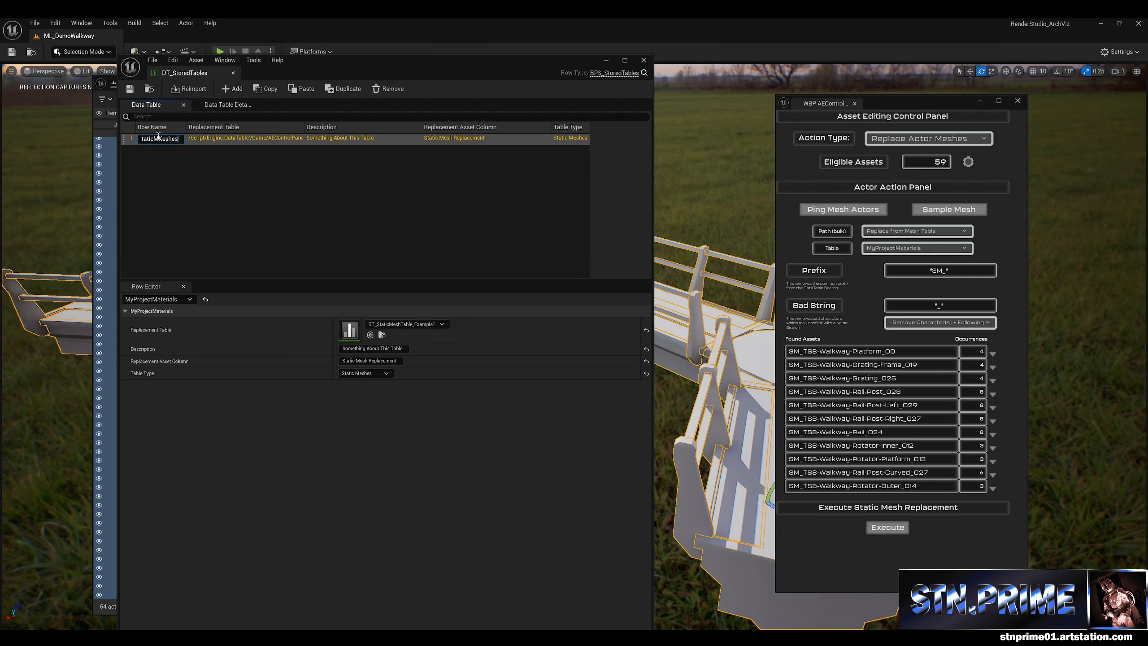
left_click(182, 172)
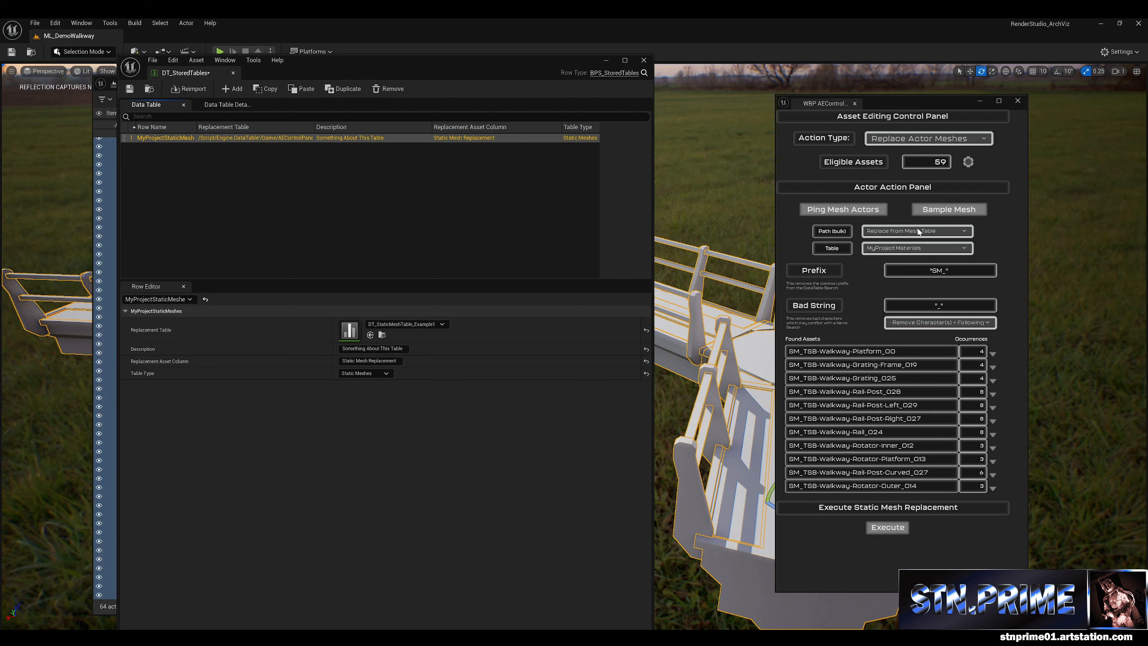
Step: Refresh the control panel by resetting the action type, choosing Replace Actor Meshes again and pinging the mesh actors
left_click(913, 249)
left_click(913, 249)
left_click(917, 143)
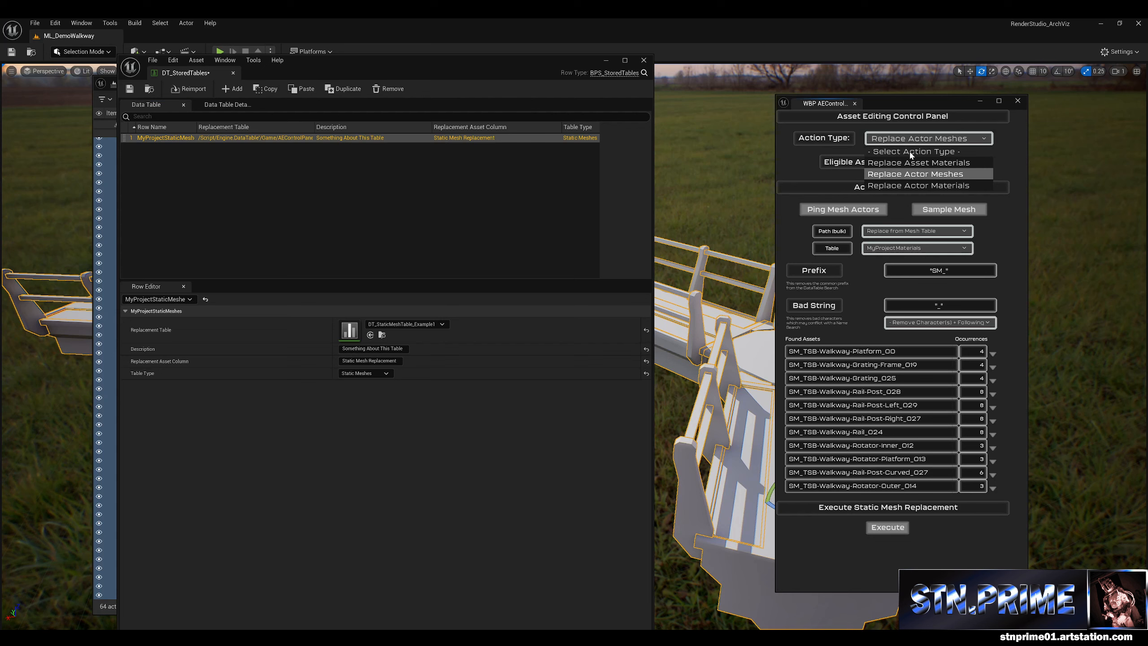
left_click(911, 152)
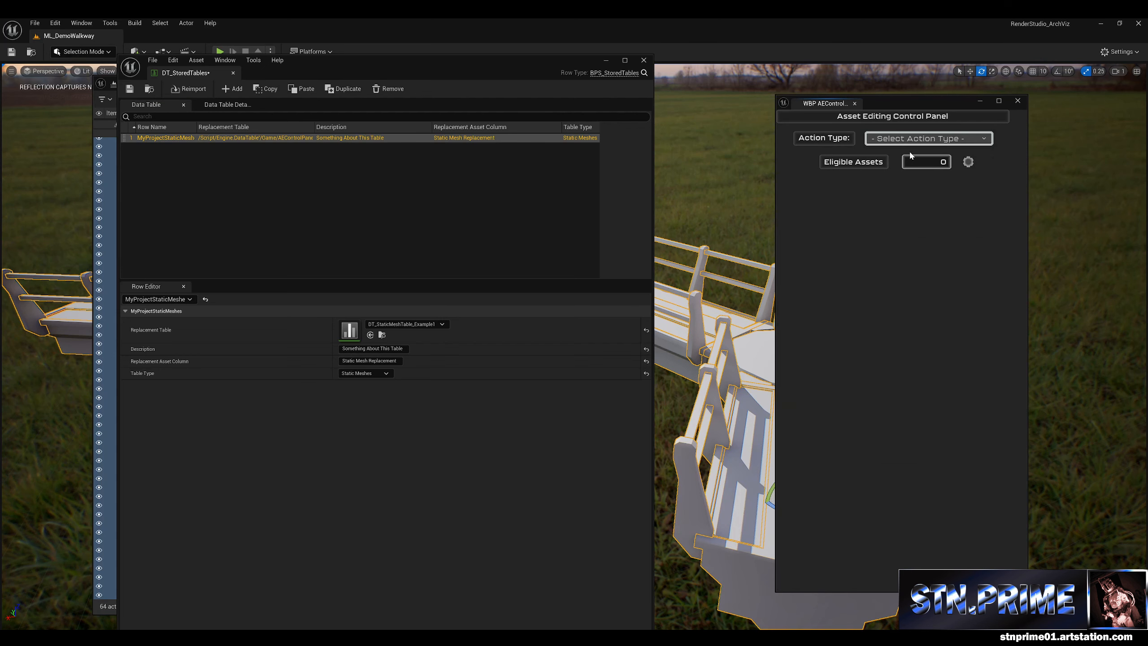
left_click(911, 140)
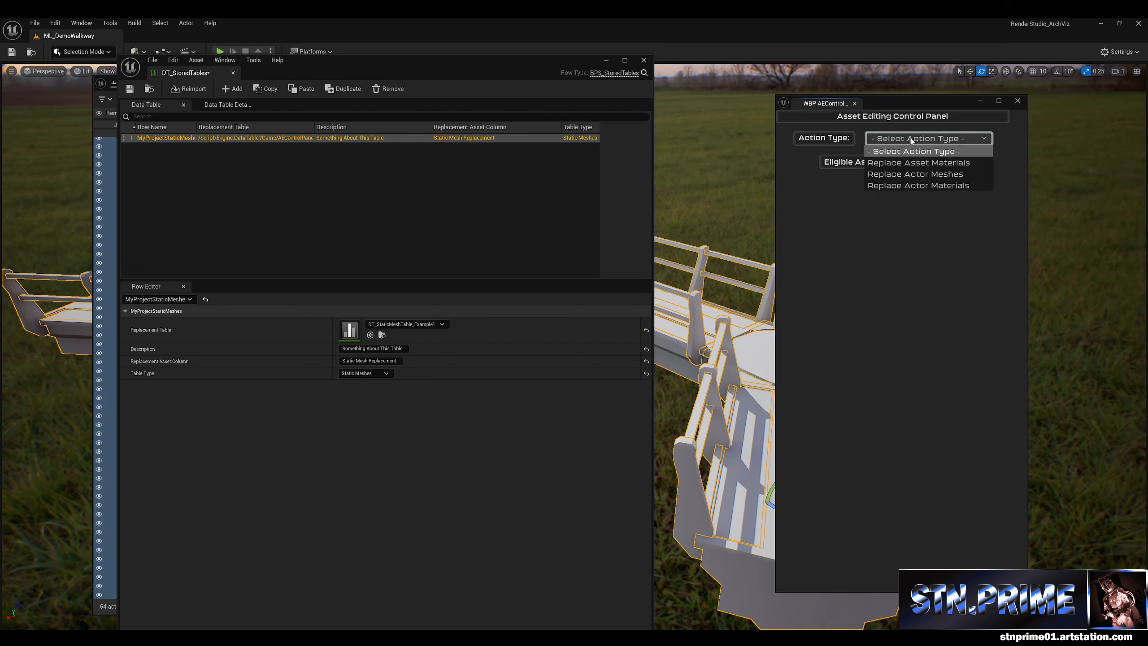
left_click(920, 173)
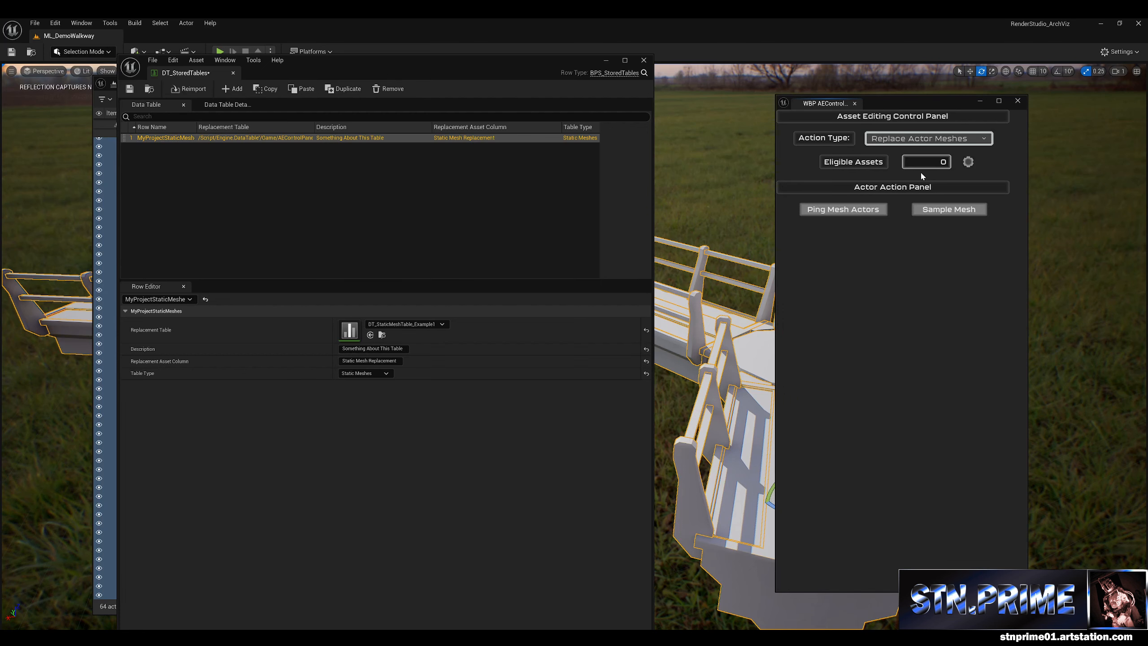
left_click(877, 209)
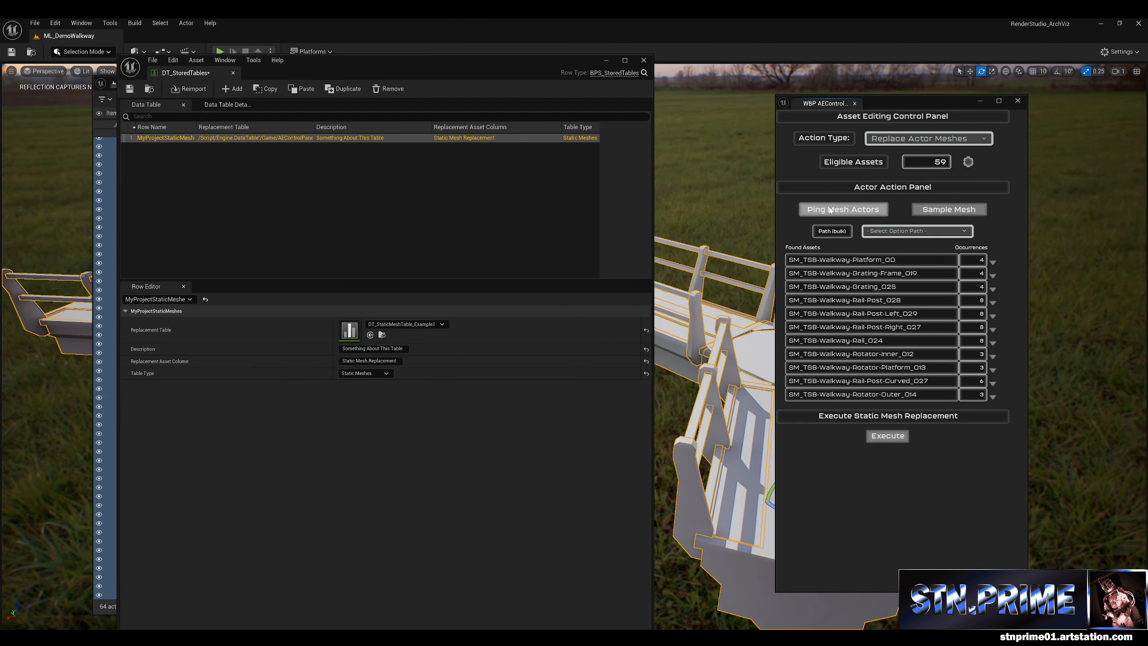
Step: Set the path build to Replace from Mesh Table and choose MyProjectStaticMeshes as the table
left_click(922, 232)
left_click(922, 248)
left_click(922, 249)
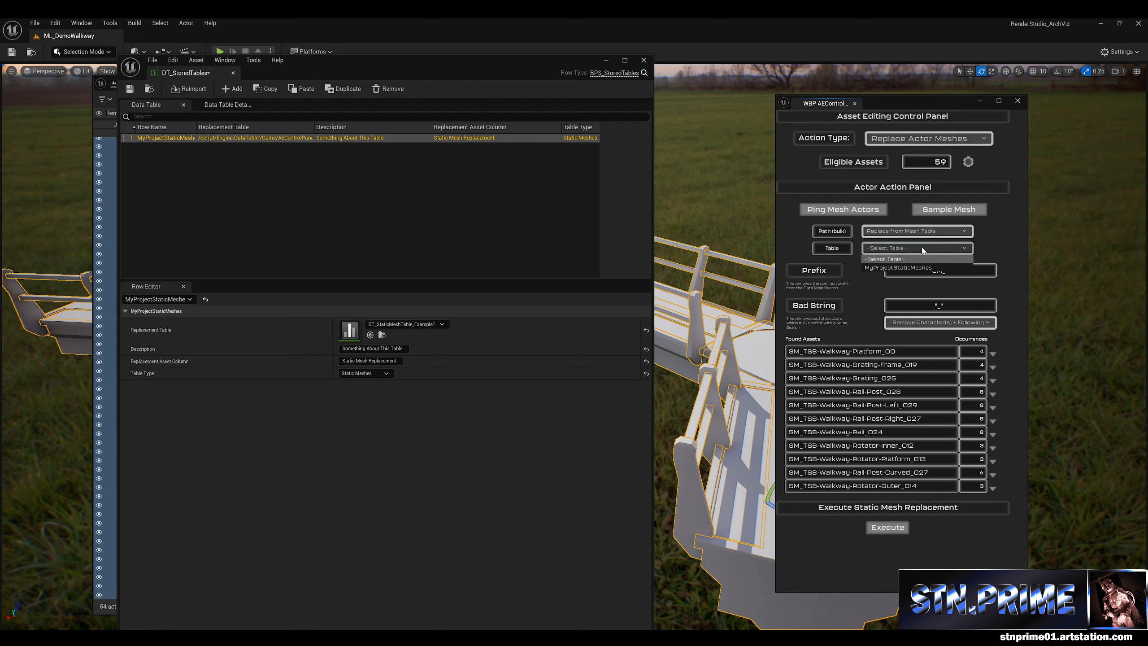
left_click(896, 269)
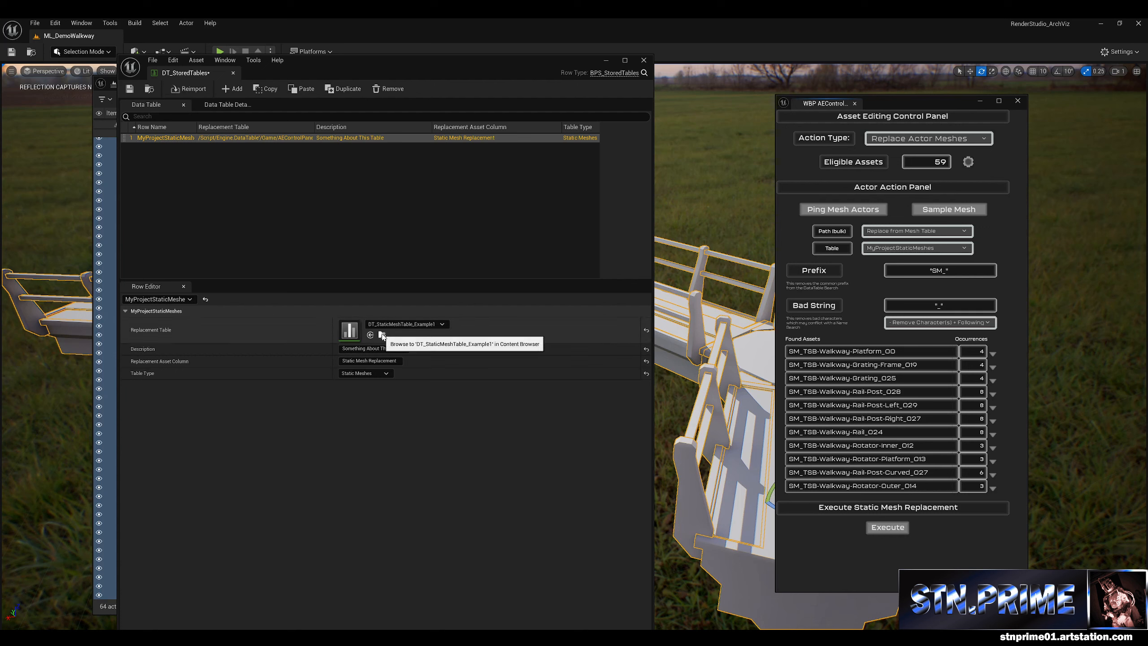
Step: Open the DT_StaticMeshTable_Example1 replacement table and widen its row name column to compare the names with the "SM_" prefix setting
left_click_drag(931, 271, 945, 271)
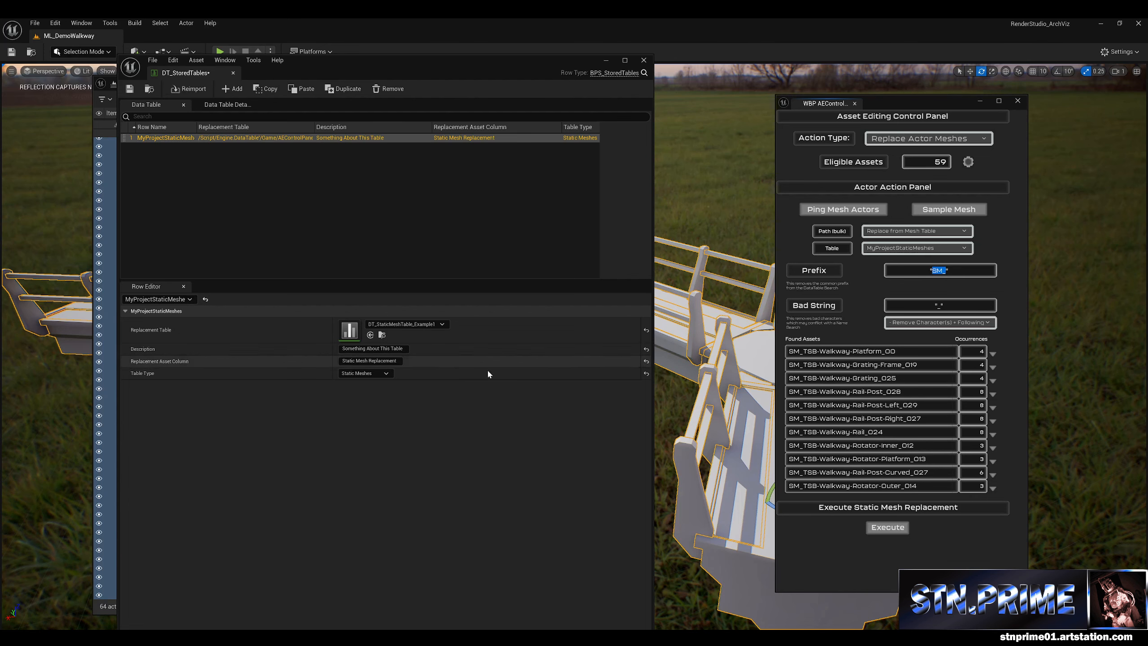
left_click(382, 334)
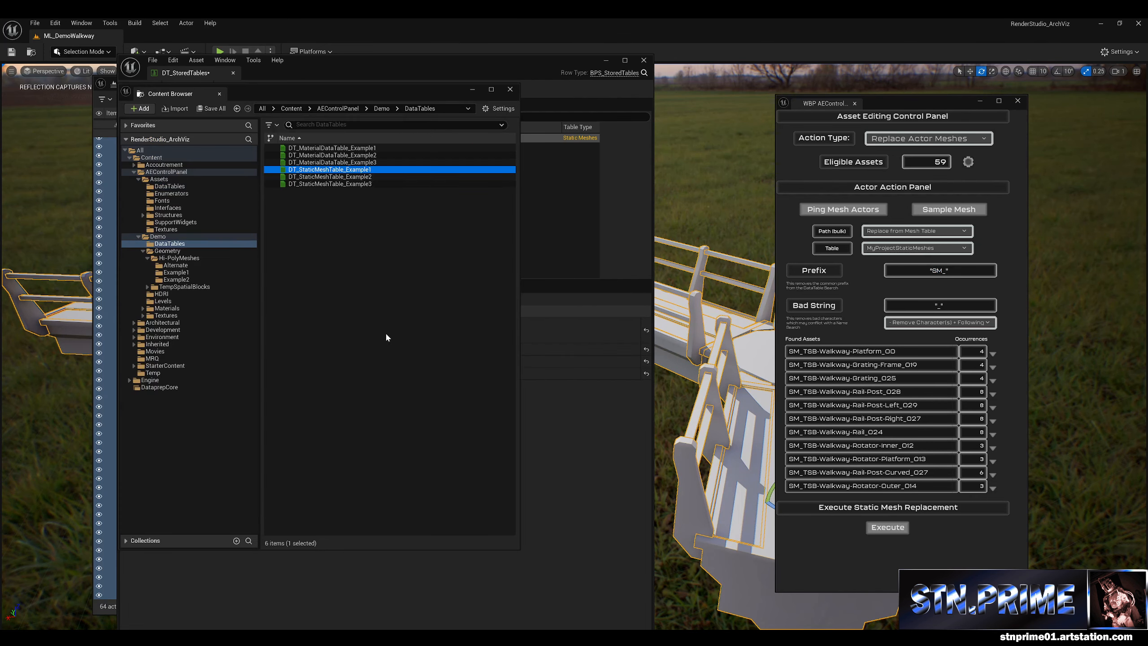
double_click(343, 169)
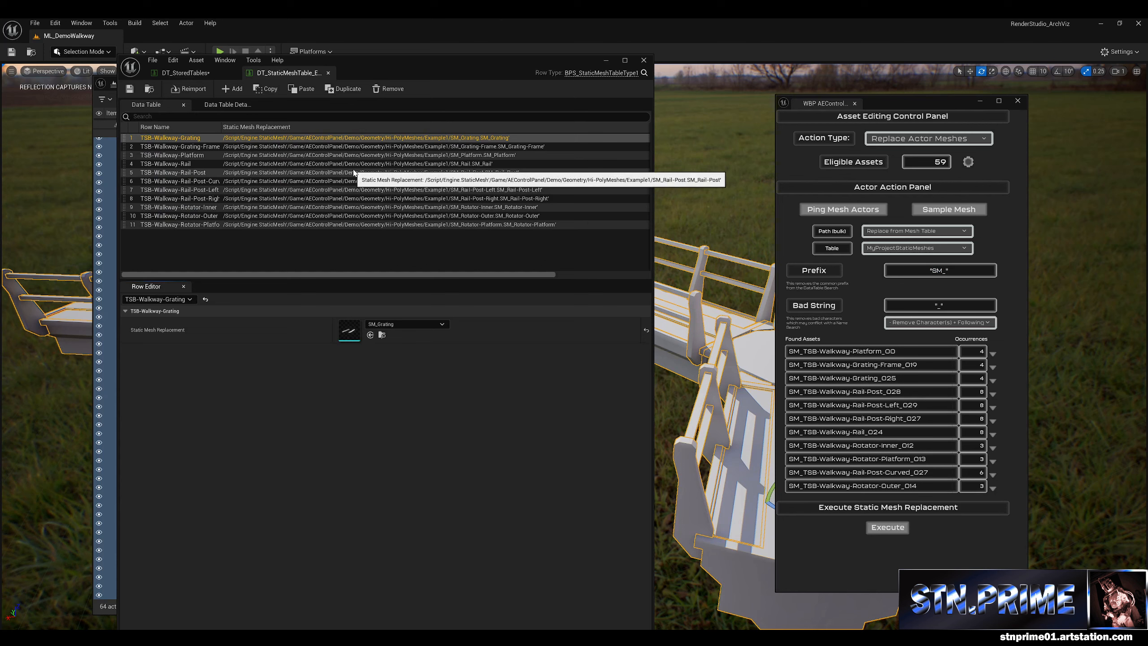
left_click_drag(220, 125, 248, 124)
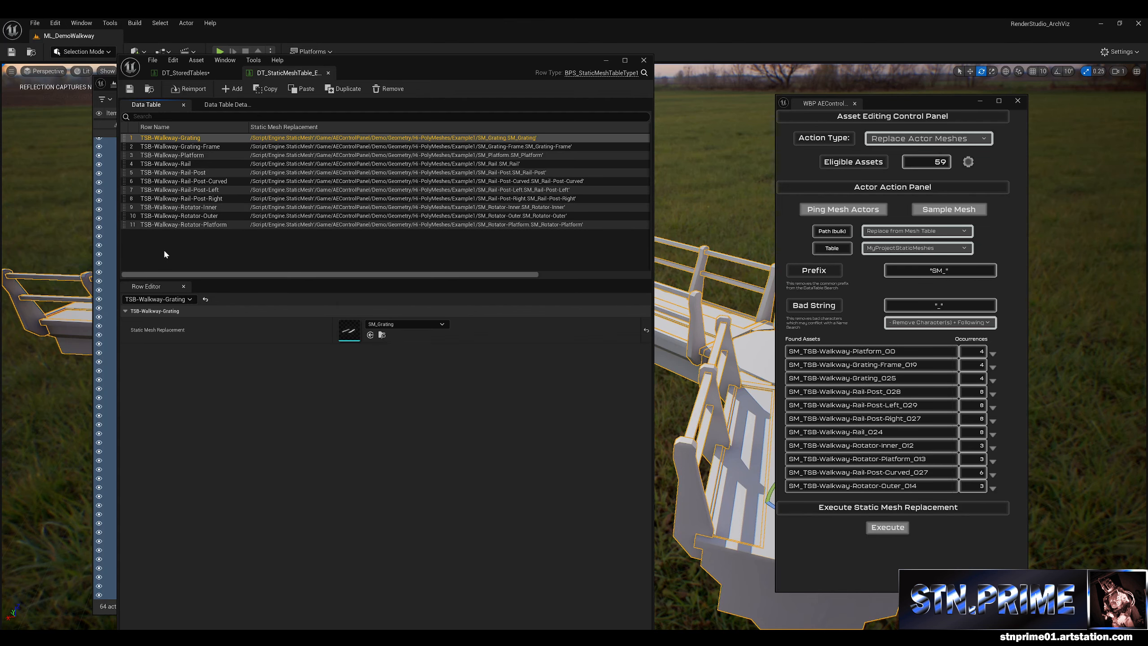
Step: Clear the table and content windows from the viewport, move the outliner and control panel aside, and frame the selected walkway actors
left_click(605, 60)
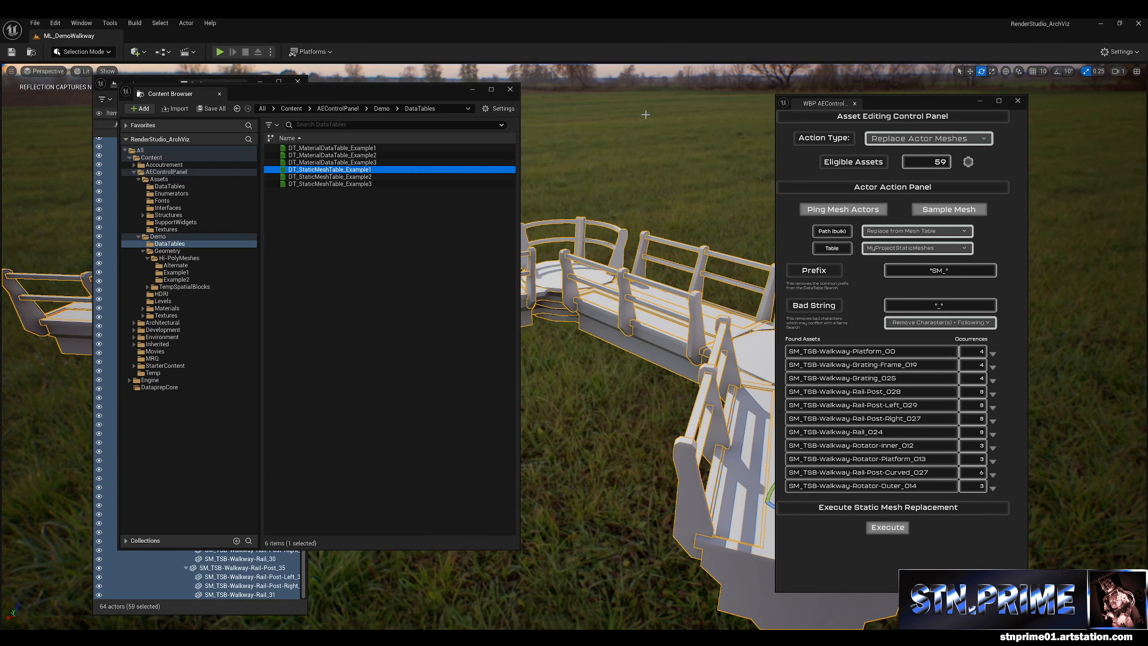
left_click_drag(427, 90, 335, 111)
left_click(382, 115)
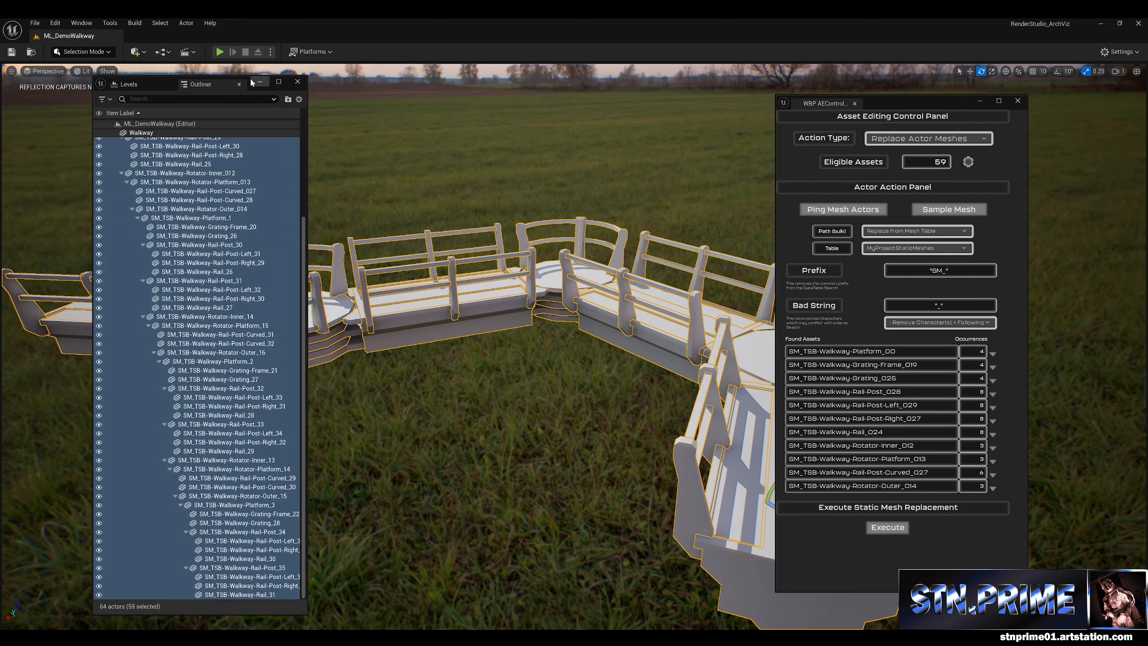
left_click_drag(251, 82, 184, 79)
key("f")
left_click_drag(930, 108, 1034, 108)
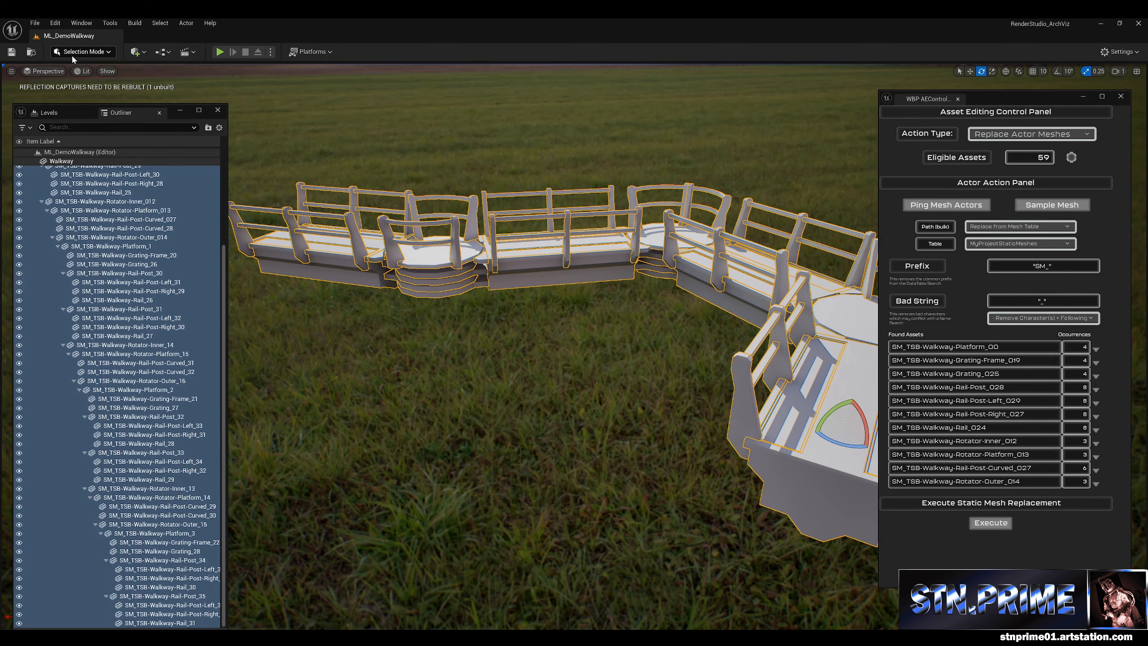
Step: Switch the viewport to Wireframe and execute the static mesh replacement on the selected walkway actors
left_click(82, 71)
left_click(115, 127)
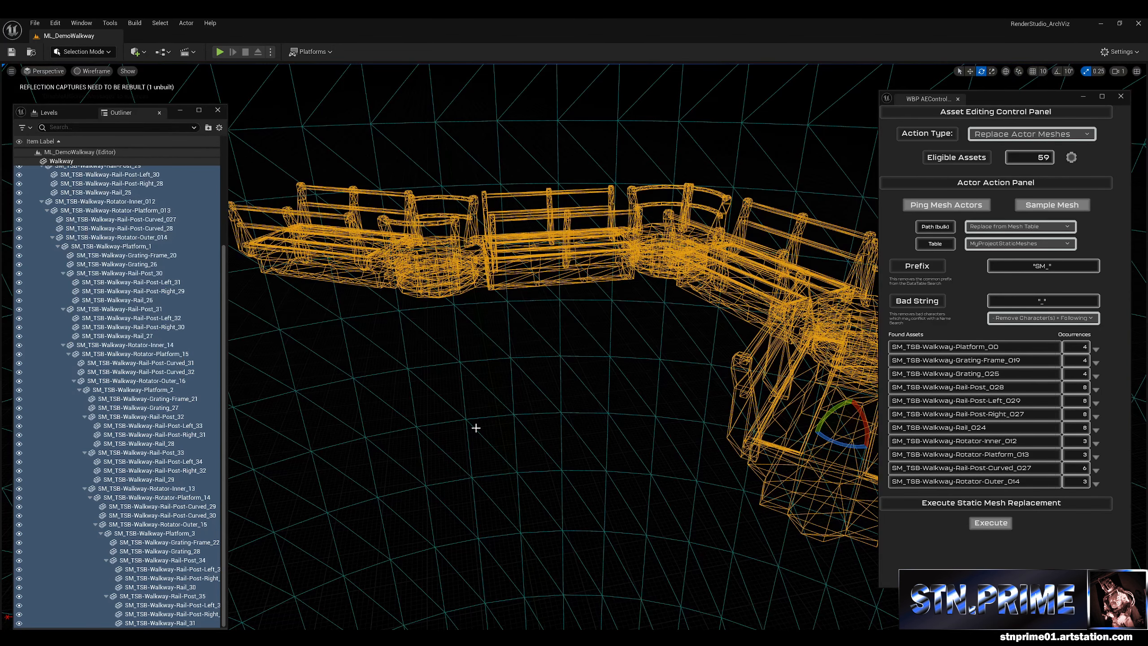
left_click(1004, 523)
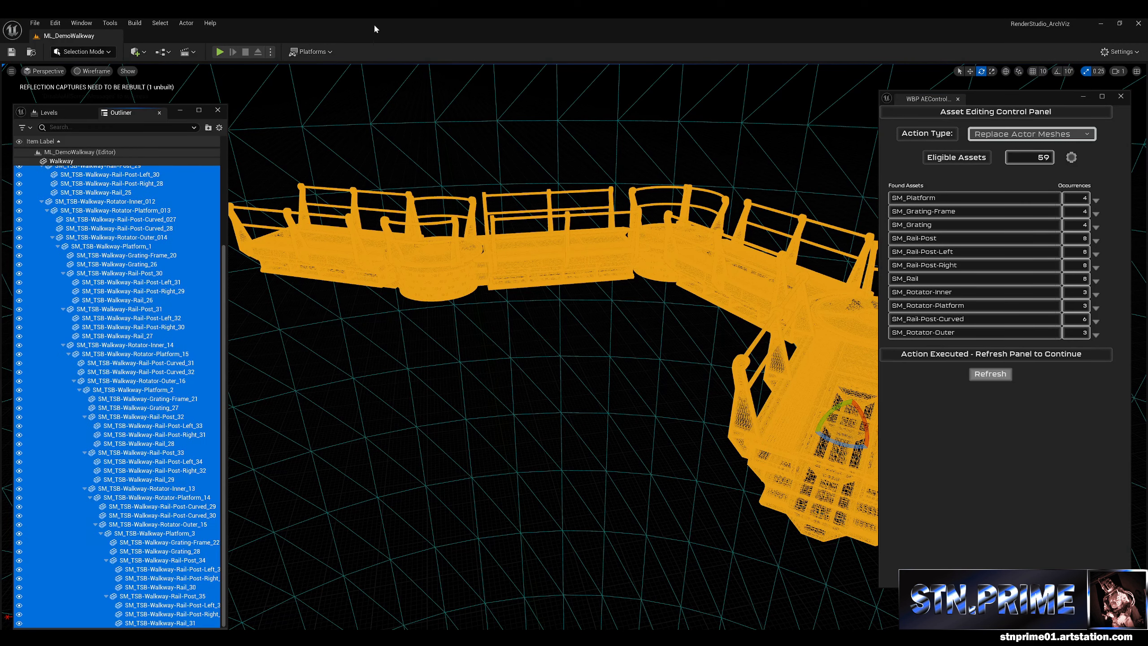
Step: Bring back the DT_StaticMeshTable_Example1 table beside the outliner and rename its TSB-Walkway-Grating row to Walkway-Grating
left_click(207, 60)
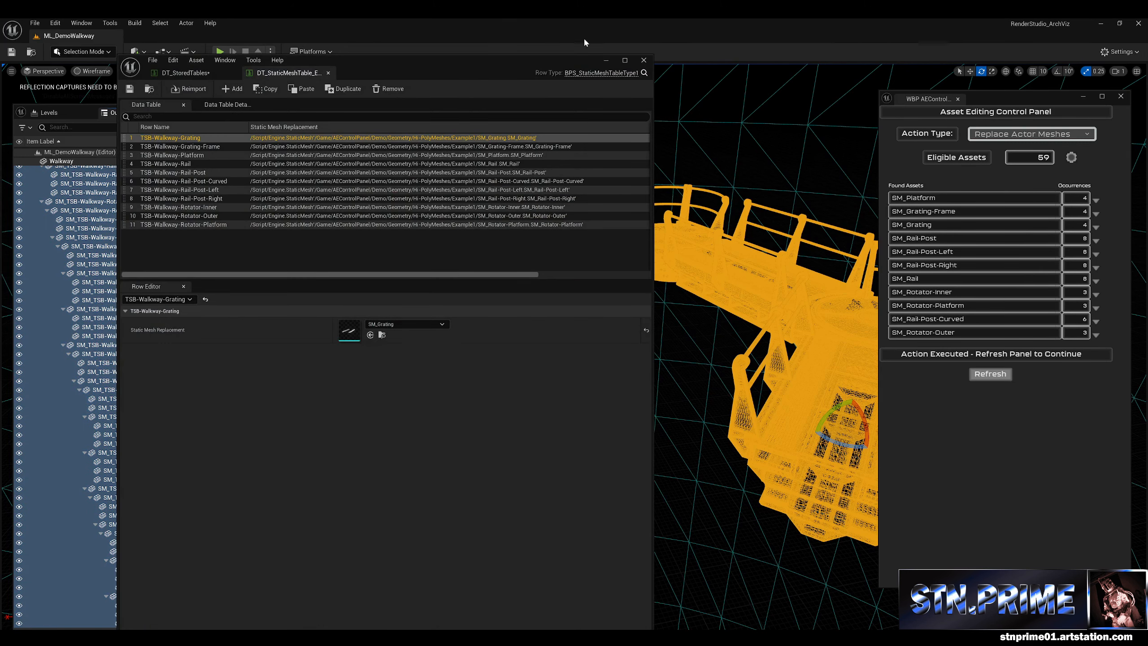
left_click_drag(487, 71, 670, 68)
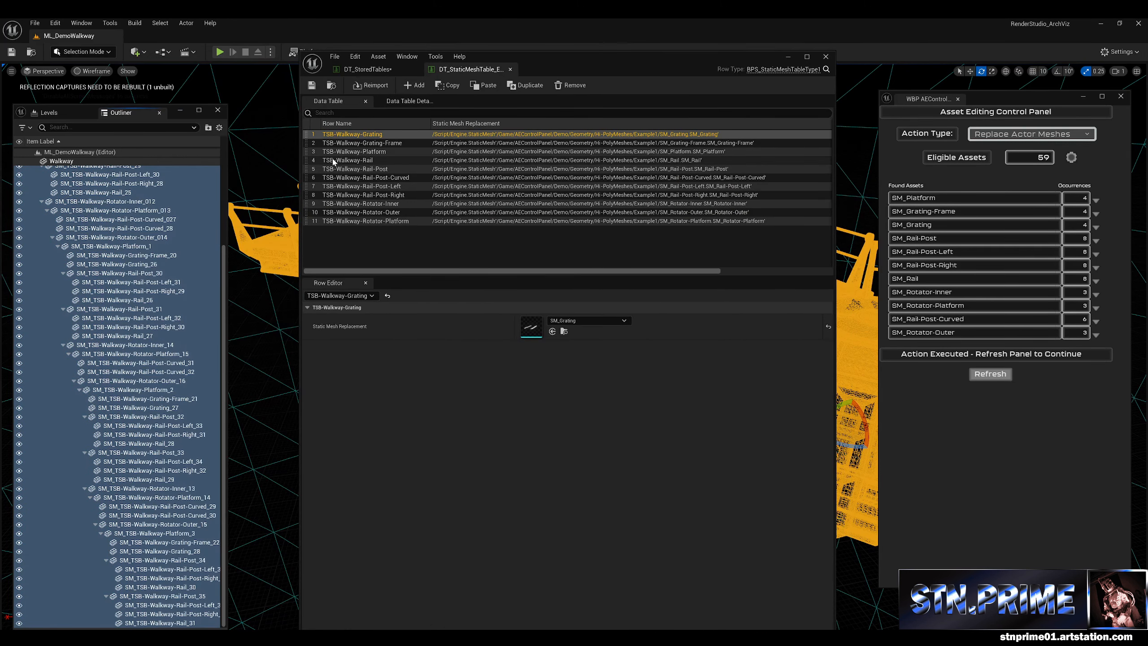
right_click(342, 135)
left_click(373, 208)
left_click(340, 136)
key("BackSpace")
key("BackSpace")
key("BackSpace")
key("BackSpace")
key("Return")
Step: Rename the TSB-Walkway-Grating-Frame row in the static mesh table to Walkway-Grating-Frame
right_click(347, 143)
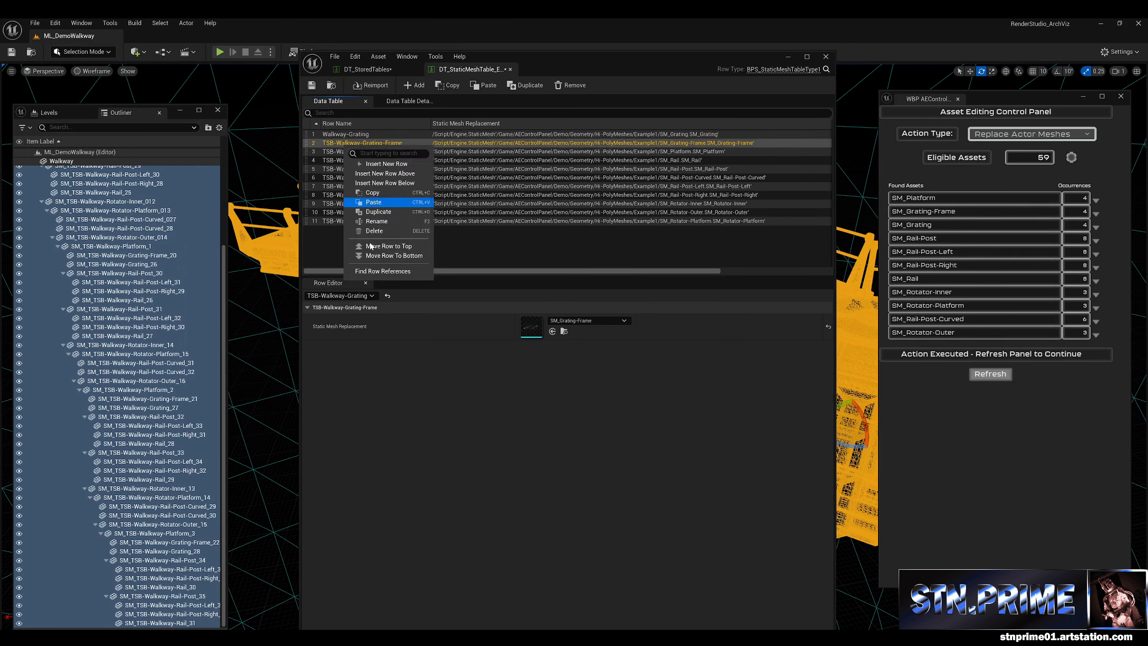
left_click(373, 221)
left_click(341, 144)
key("BackSpace")
key("BackSpace")
key("BackSpace")
key("BackSpace")
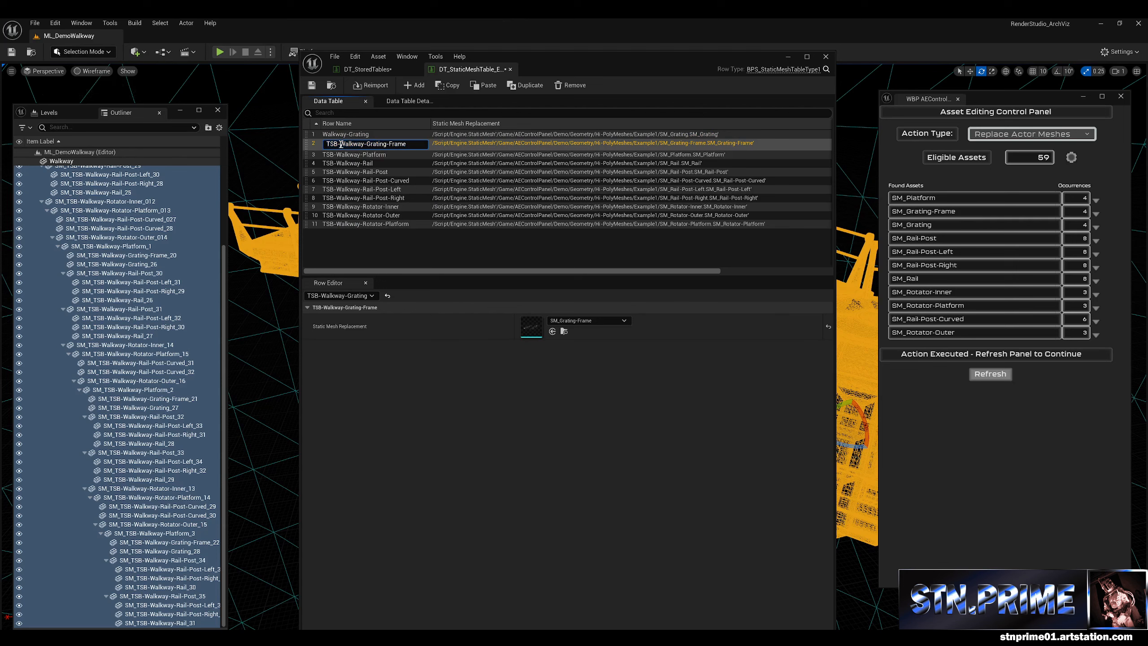
left_click(344, 154)
Step: Rename the TSB-Walkway-Platform row in the static mesh table to Walkway-Platform
right_click(344, 153)
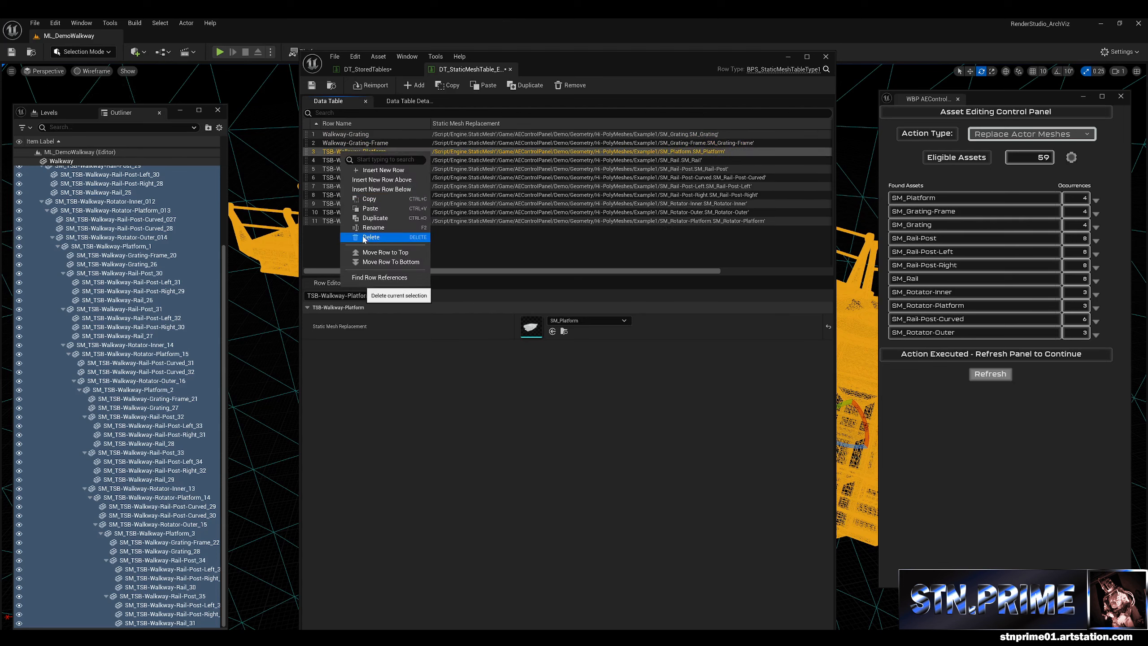
left_click(374, 228)
left_click(340, 152)
key("BackSpace")
key("BackSpace")
key("BackSpace")
key("BackSpace")
key("Return")
Step: Check the renamed rows and rename the TSB-Walkway-Rail row to Walkway-Rail
left_click(366, 137)
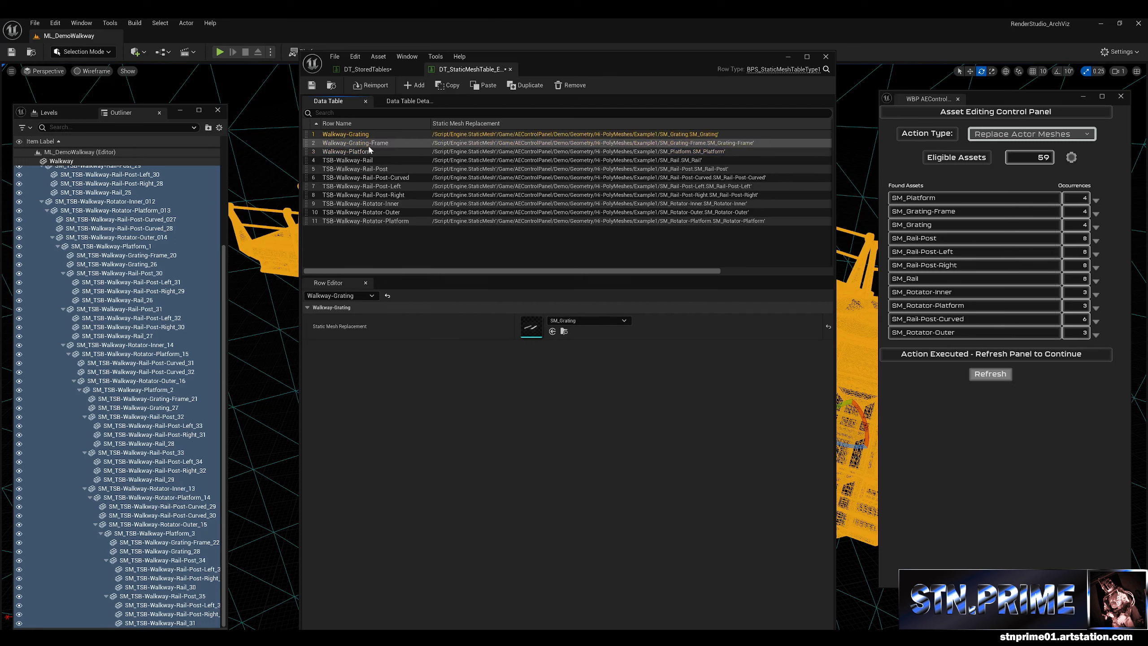
left_click(366, 143)
left_click(371, 154)
left_click(370, 160)
right_click(345, 162)
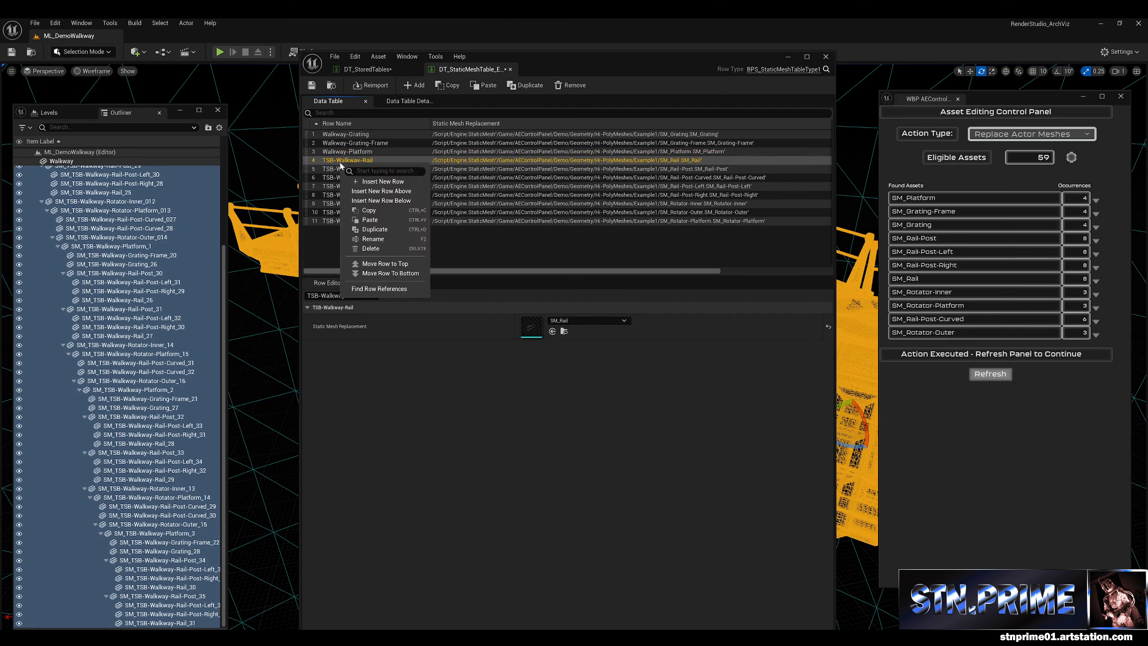
left_click(366, 238)
left_click_drag(342, 161, 301, 161)
key("BackSpace")
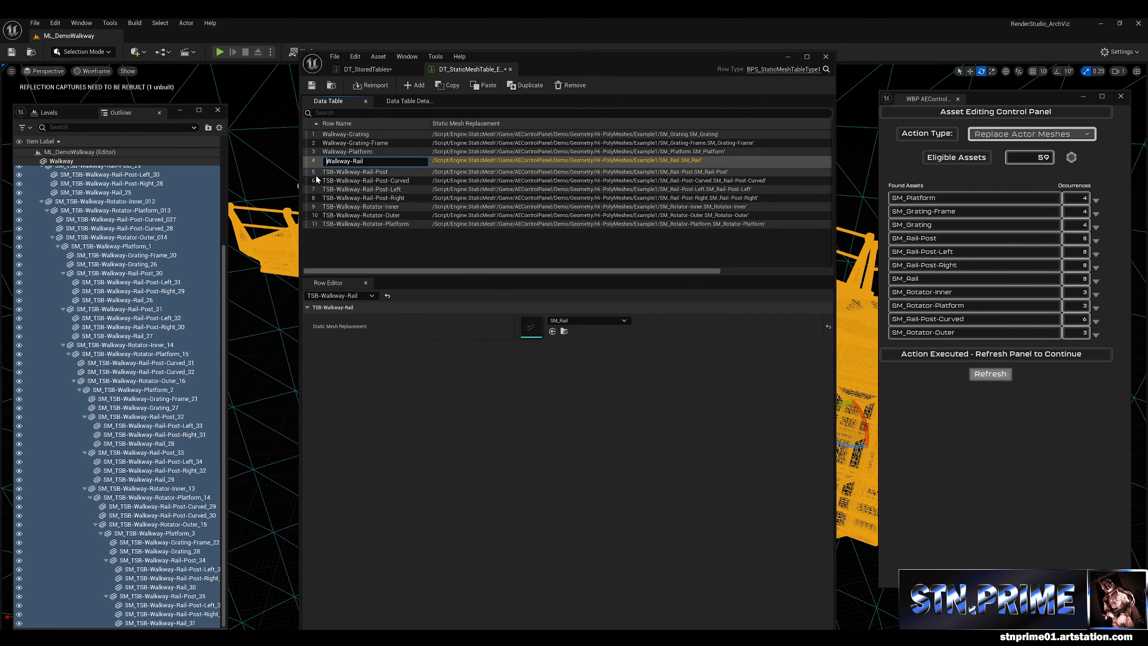
key("Return")
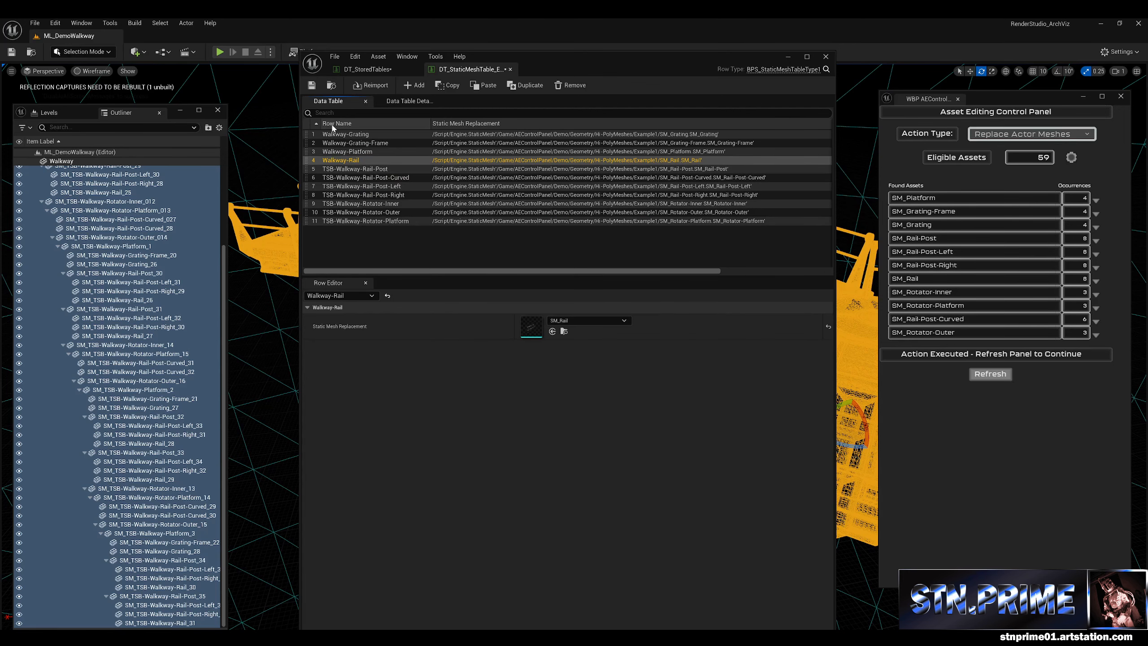
Step: Remove the L_Walkway sublevel, discarding its changes, and add it back to the persistent level with its original meshes
left_click(48, 112)
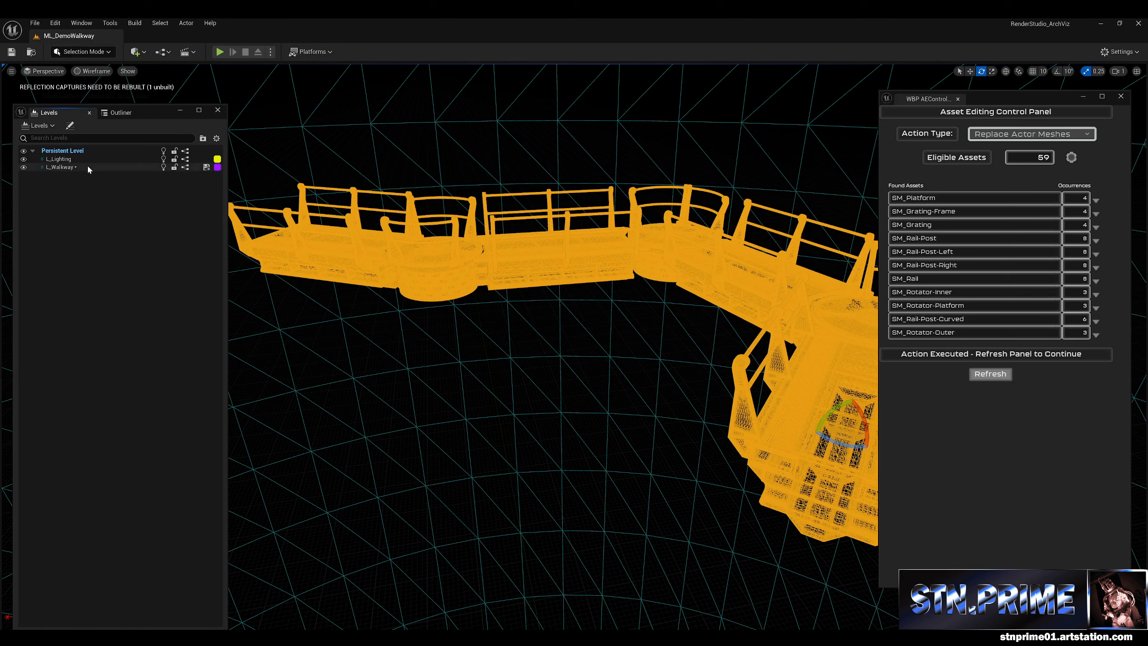
left_click(87, 164)
right_click(88, 165)
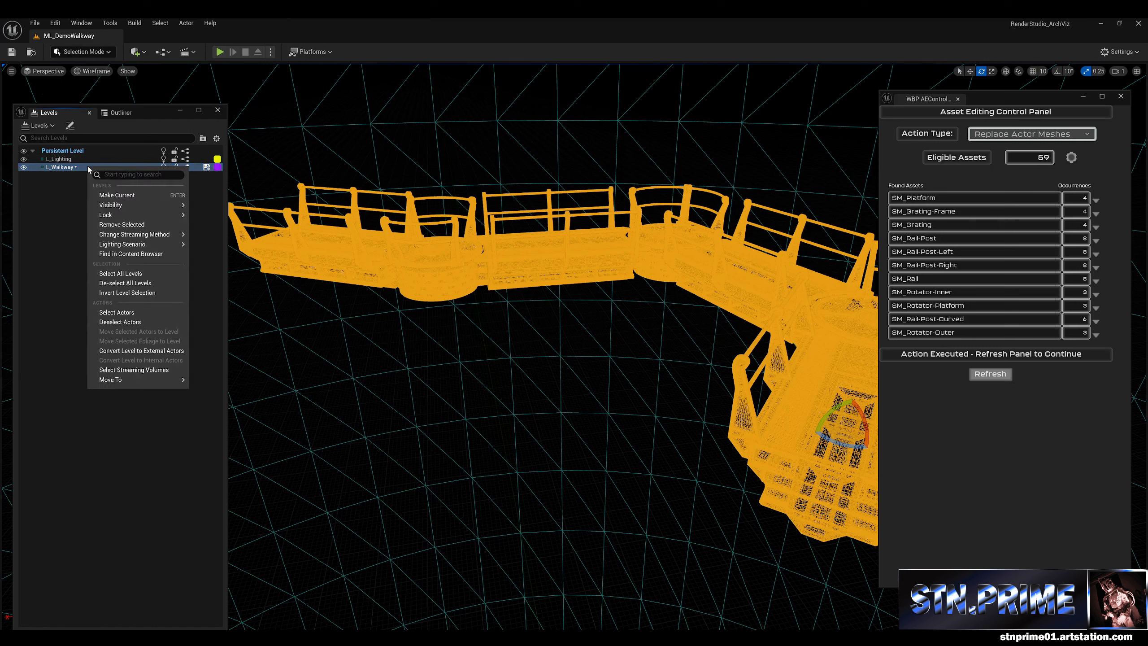
left_click(140, 224)
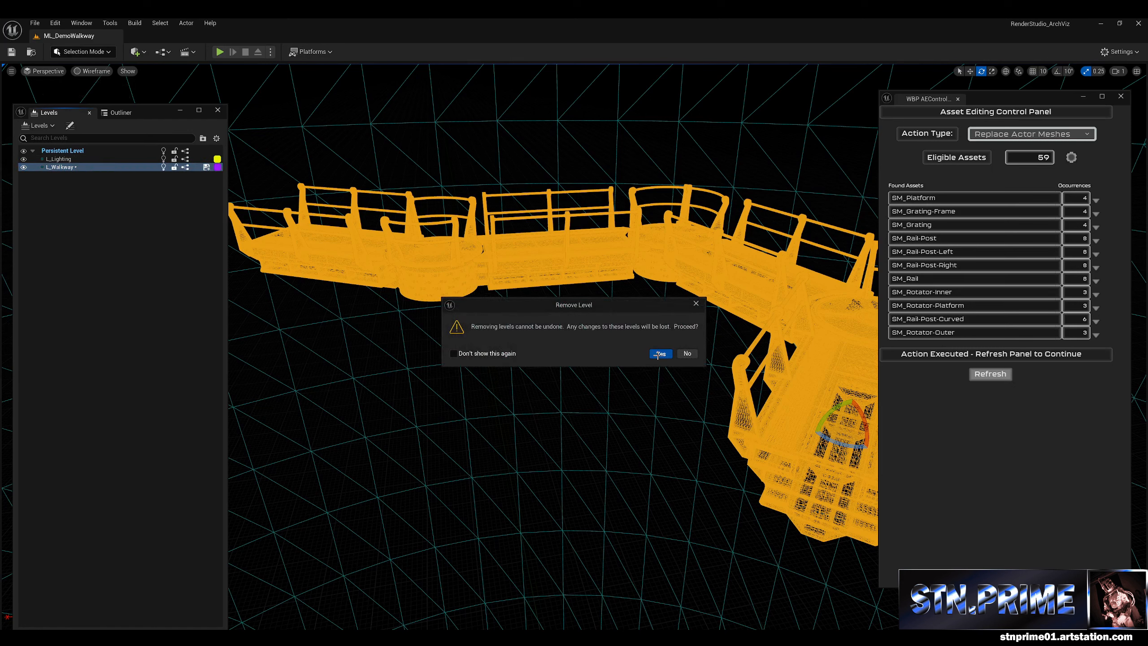
left_click(662, 354)
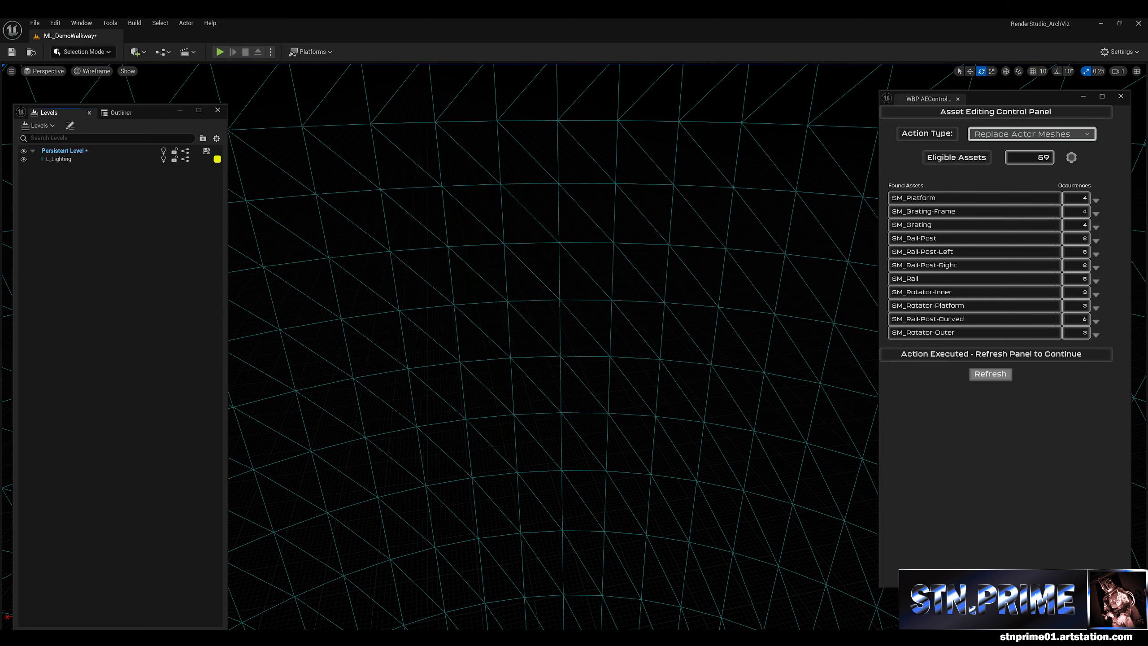
left_click_drag(97, 261, 124, 306)
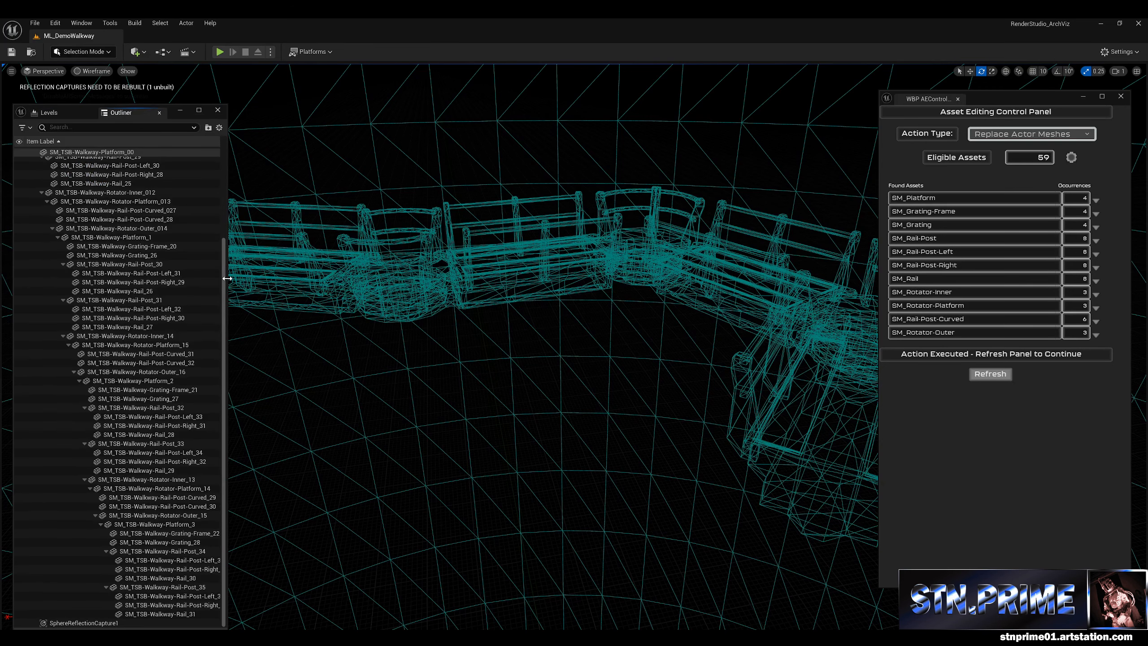
Step: Select SM_TSB-Walkway-Platform_00 in the outliner and place its Details window next to the outliner
scroll(180, 294, "up", 5)
left_click(98, 199)
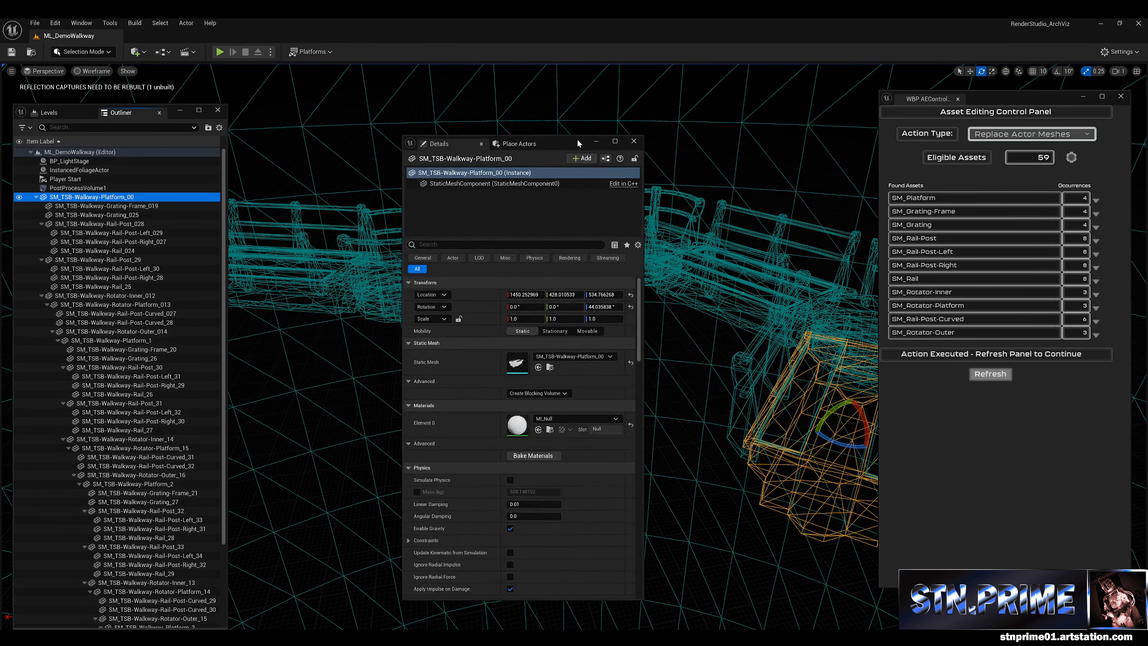
left_click_drag(582, 168, 493, 36)
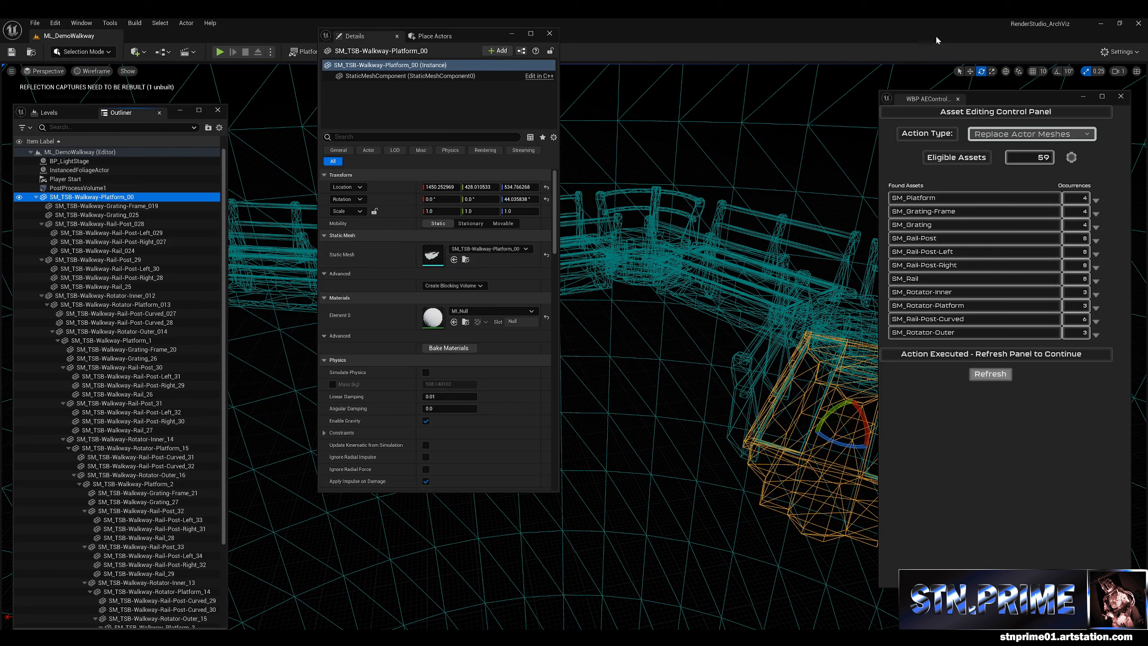
Step: Refresh the control panel, select all walkway actors from SM_TSB-Walkway-Platform_00 through SM_TSB-Walkway-Rail_31, and ping the mesh actors
left_click(976, 380)
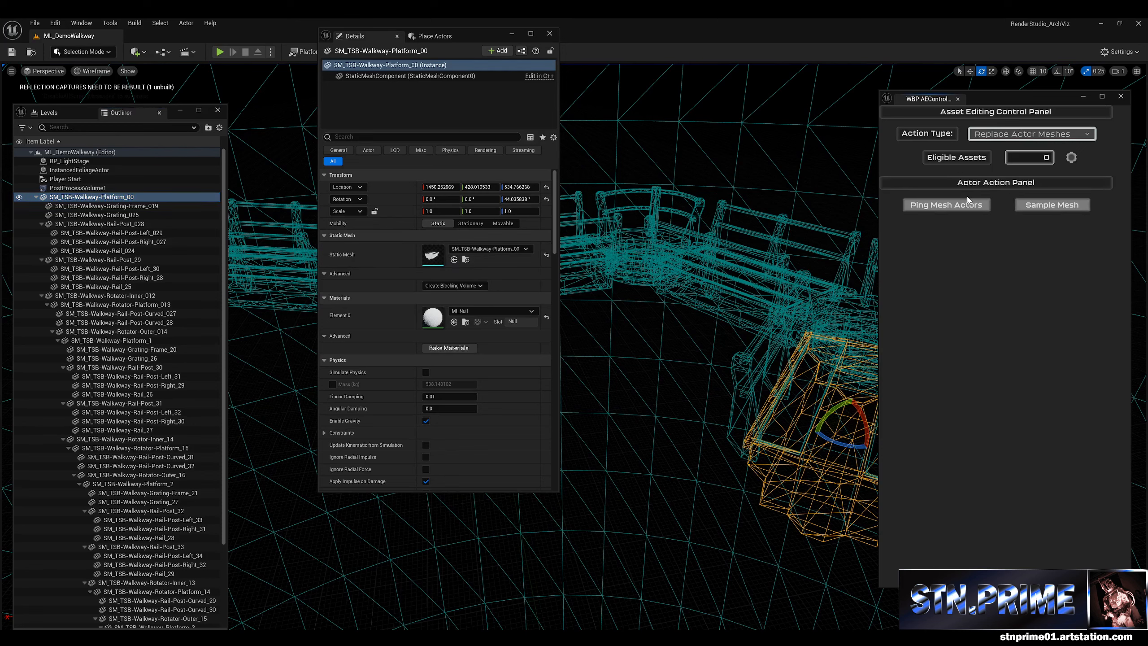
left_click(204, 198)
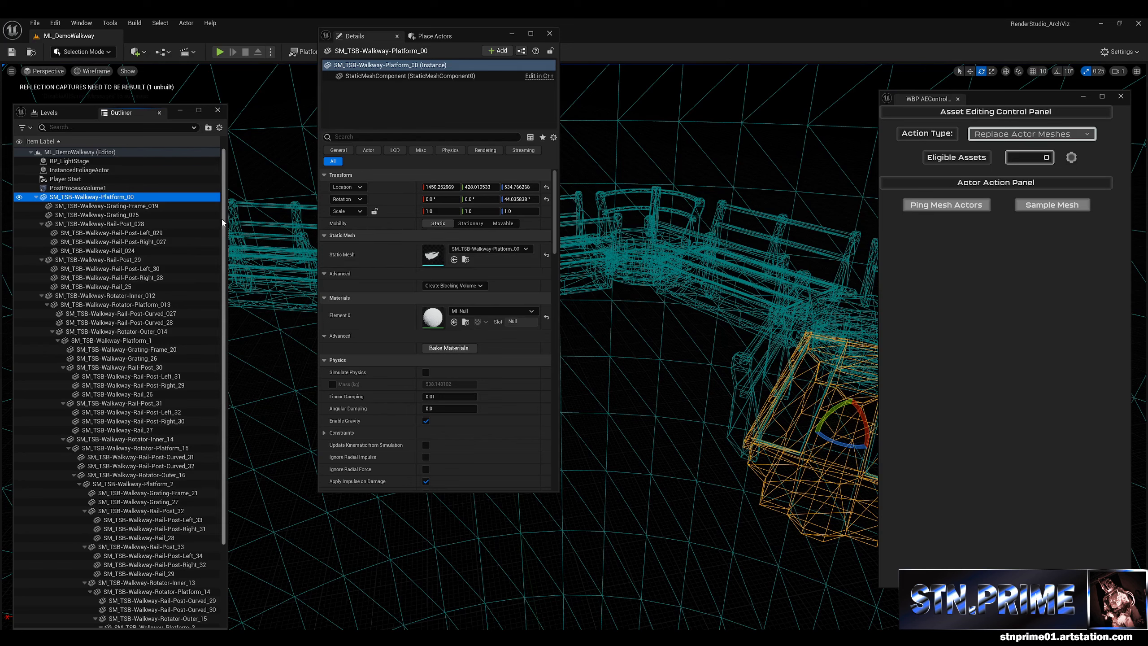
scroll(150, 452, "down", 4)
left_click(161, 614, "shift")
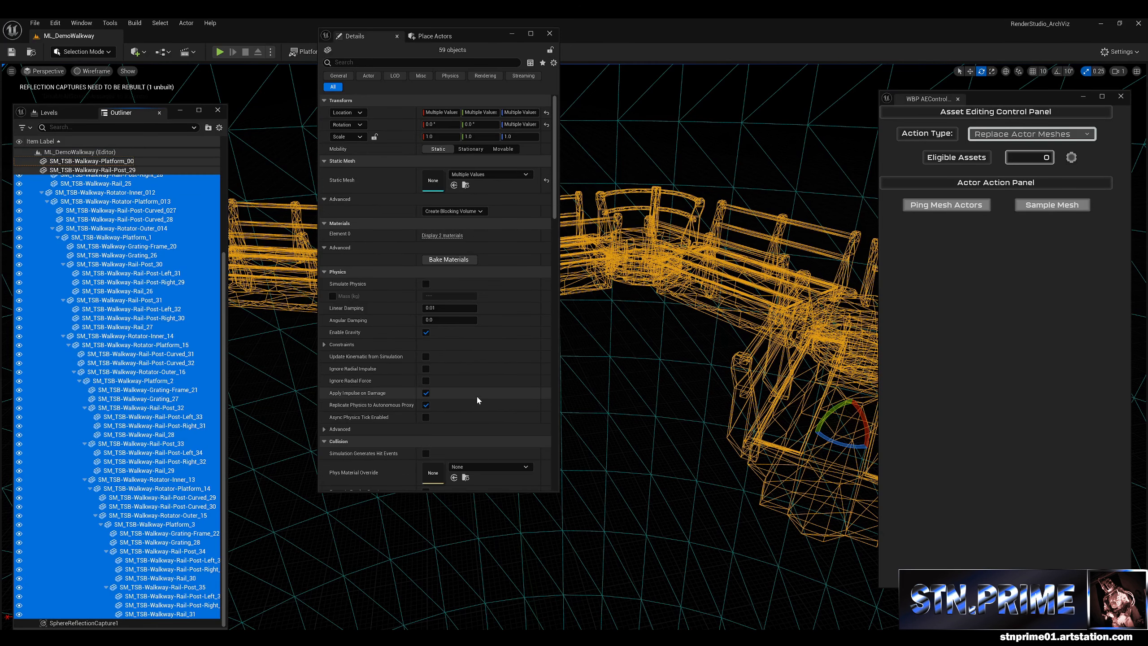
left_click(945, 204)
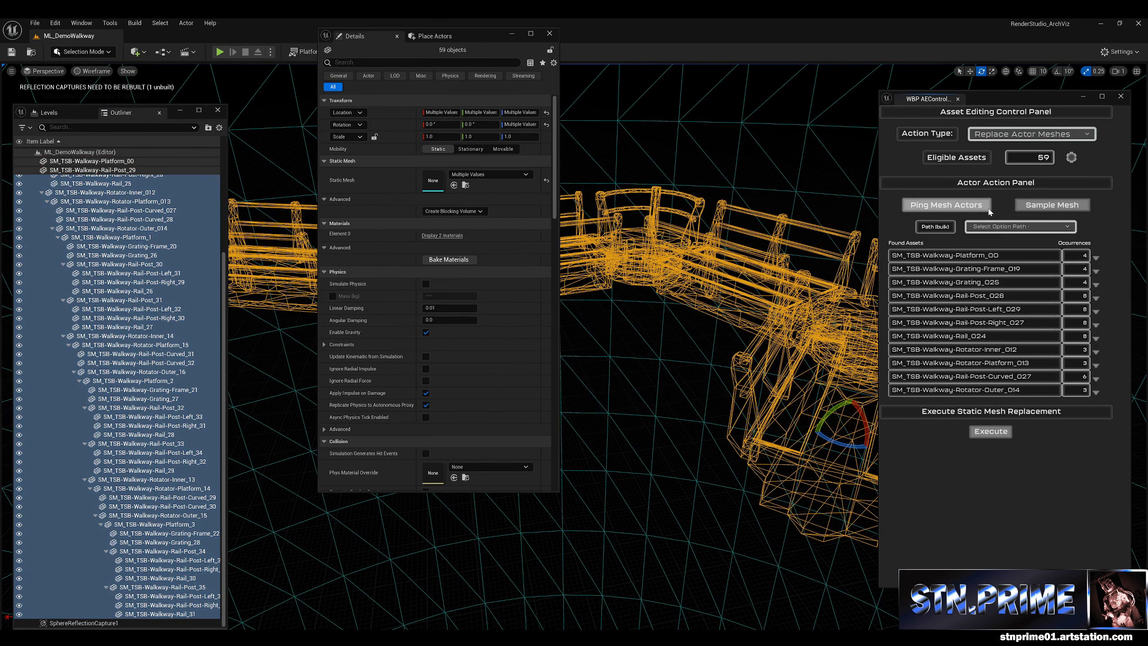
Step: Set the path build to Replace from Mesh Table with the MyProjectStaticMeshes table, and extend the prefix to "SM_TSB-"
left_click(1017, 226)
left_click(1012, 244)
left_click(1020, 244)
left_click(1012, 263)
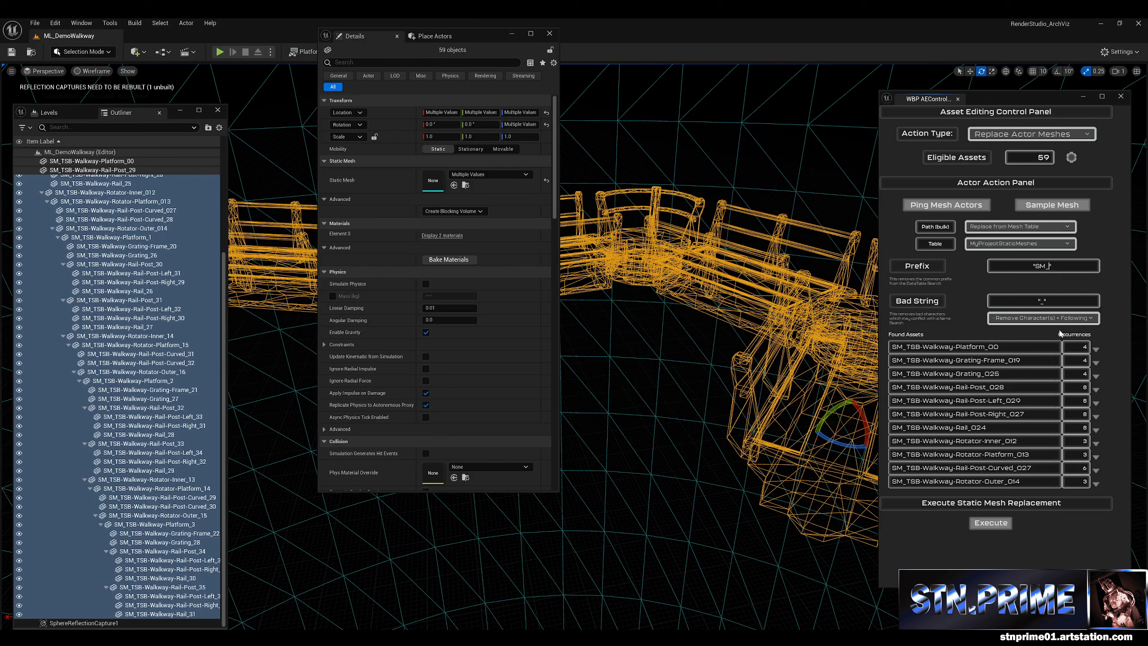
type("TSB-")
left_click_drag(1024, 265, 1063, 266)
left_click(1052, 267)
Step: Compare the static mesh name of SM_TSB-Walkway-Rotator-Inner_012 and the bad string setting with the row names in the replacement table
left_click(105, 192)
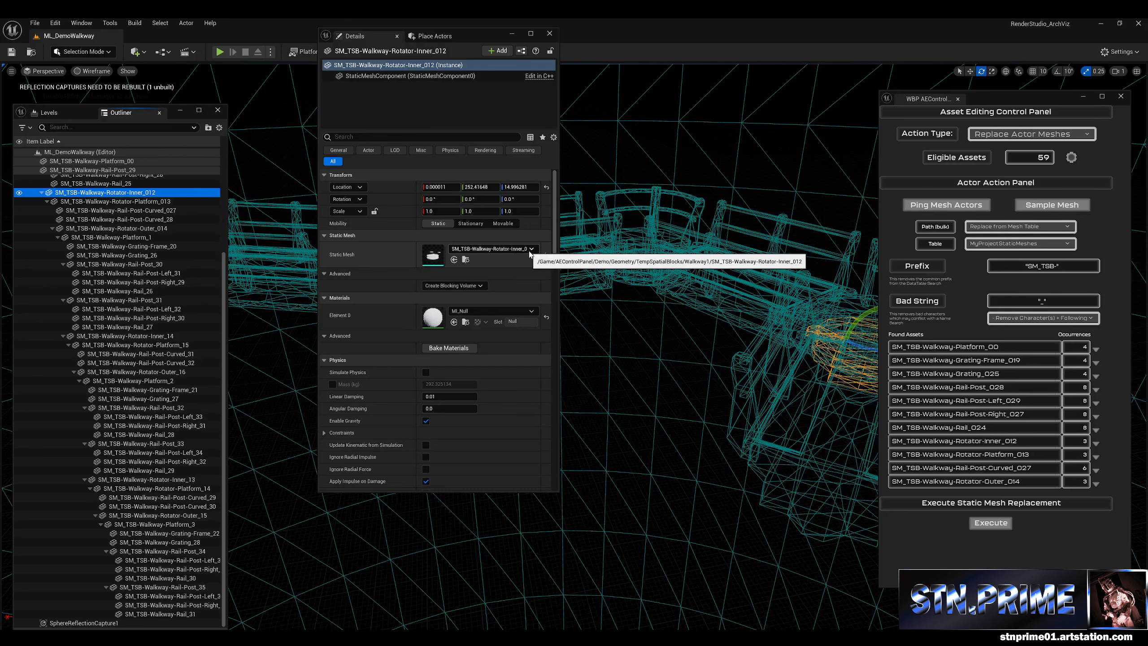
left_click(1063, 304)
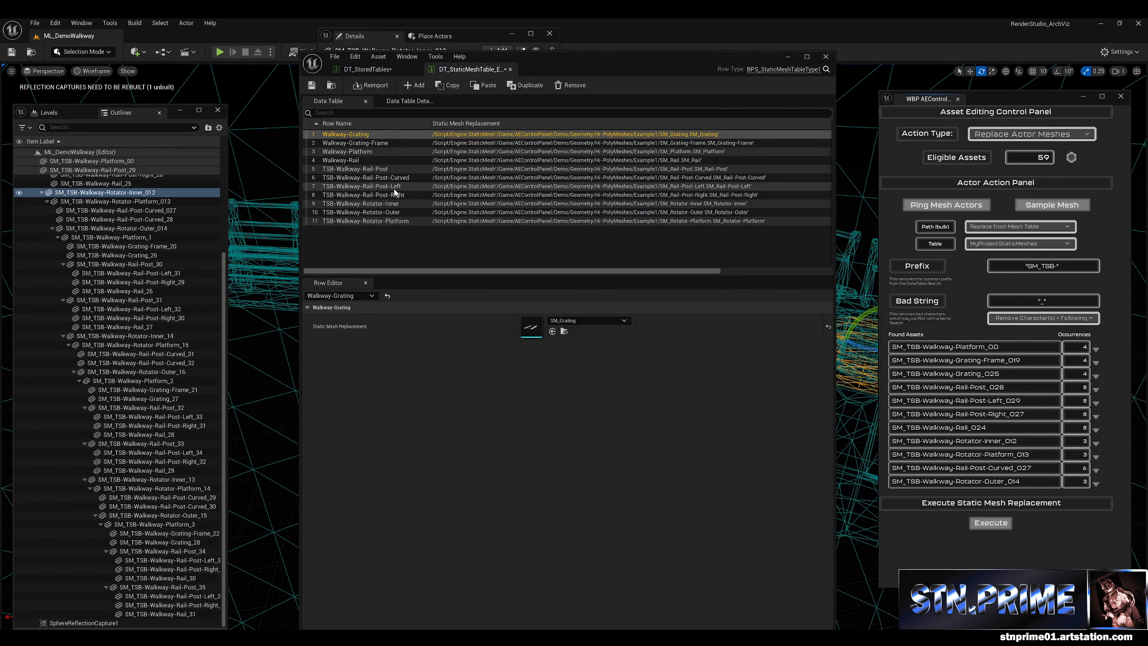
left_click(334, 160)
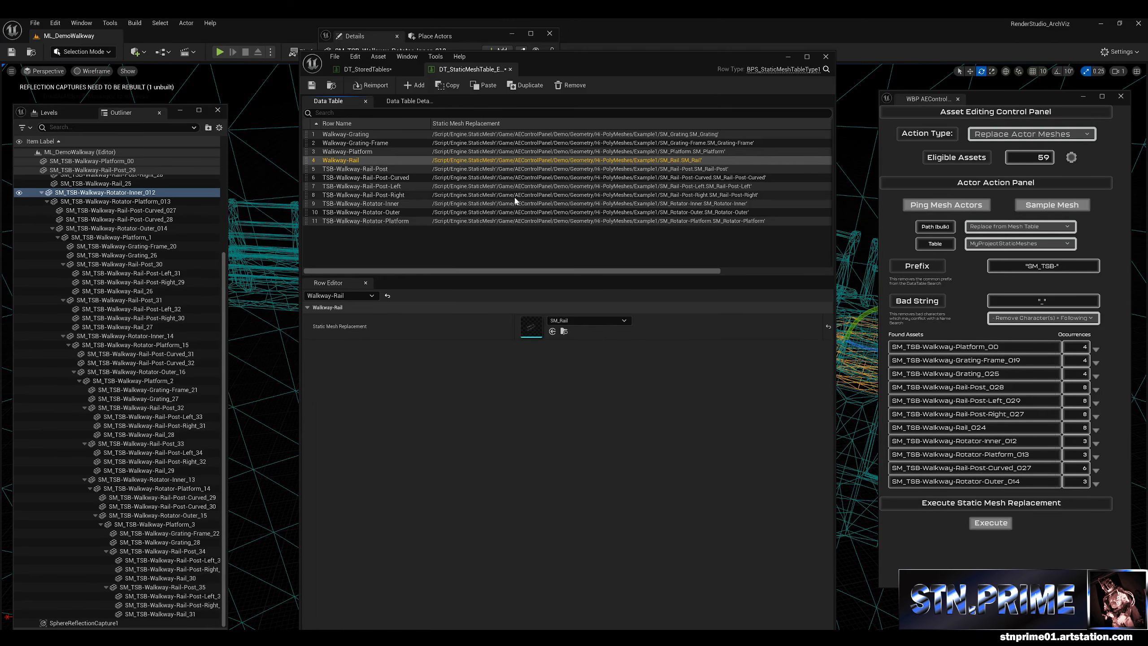
left_click(547, 28)
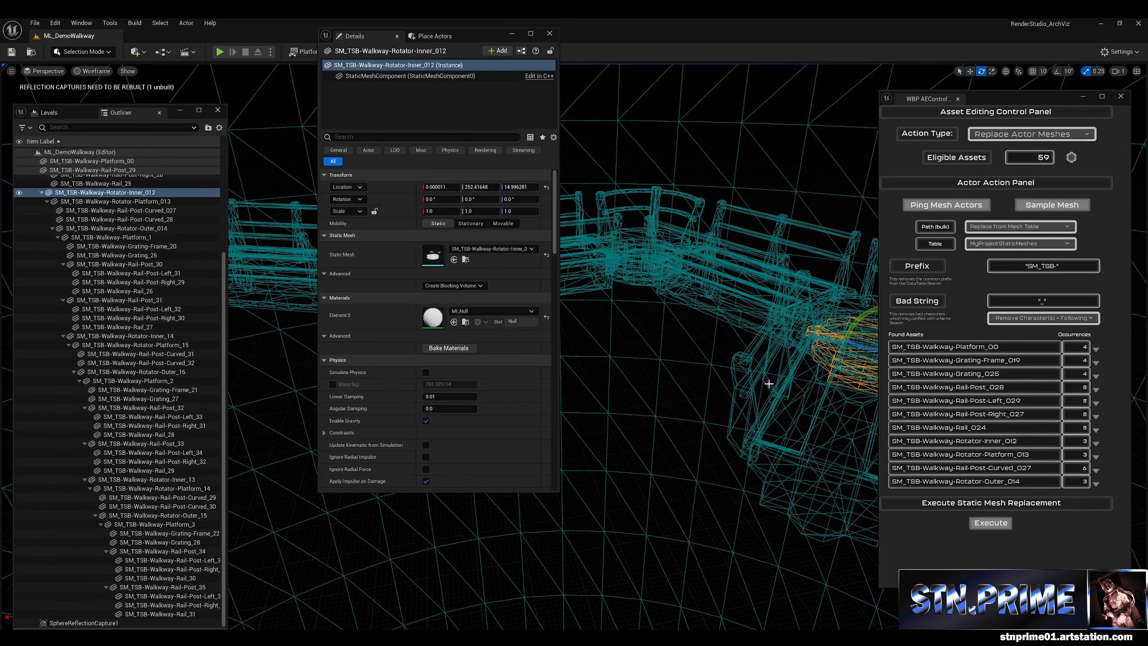
mouse_move(486, 31)
left_mouse_down()
mouse_move(478, 49)
mouse_move(496, 49)
left_mouse_up()
left_click_drag(838, 177, 614, 52)
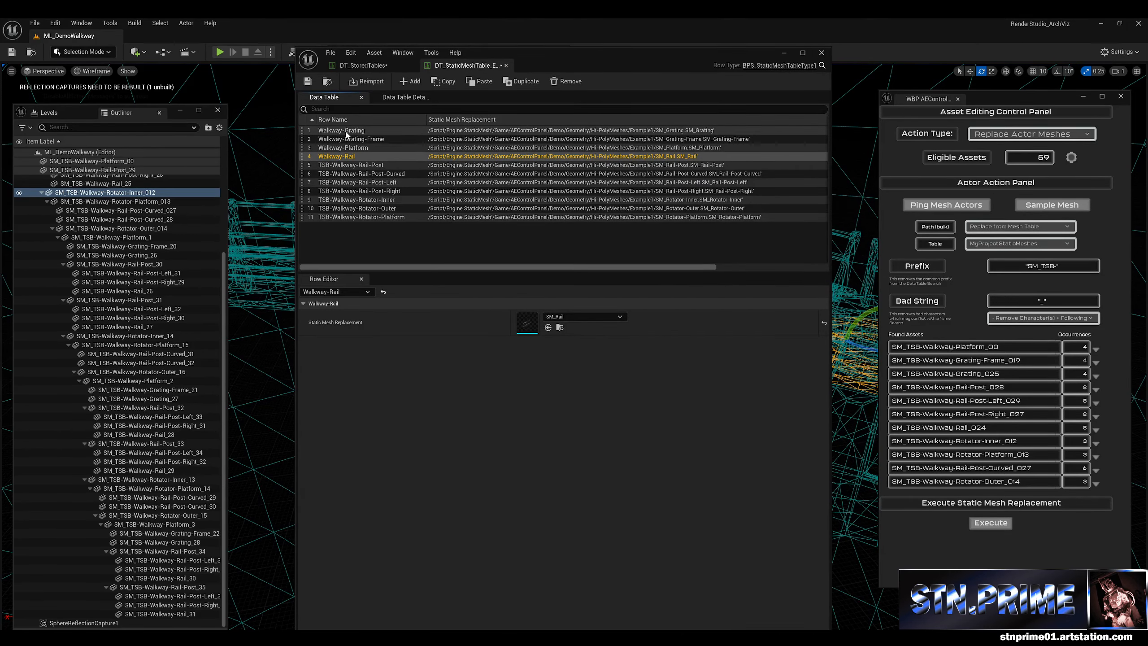
left_click(784, 52)
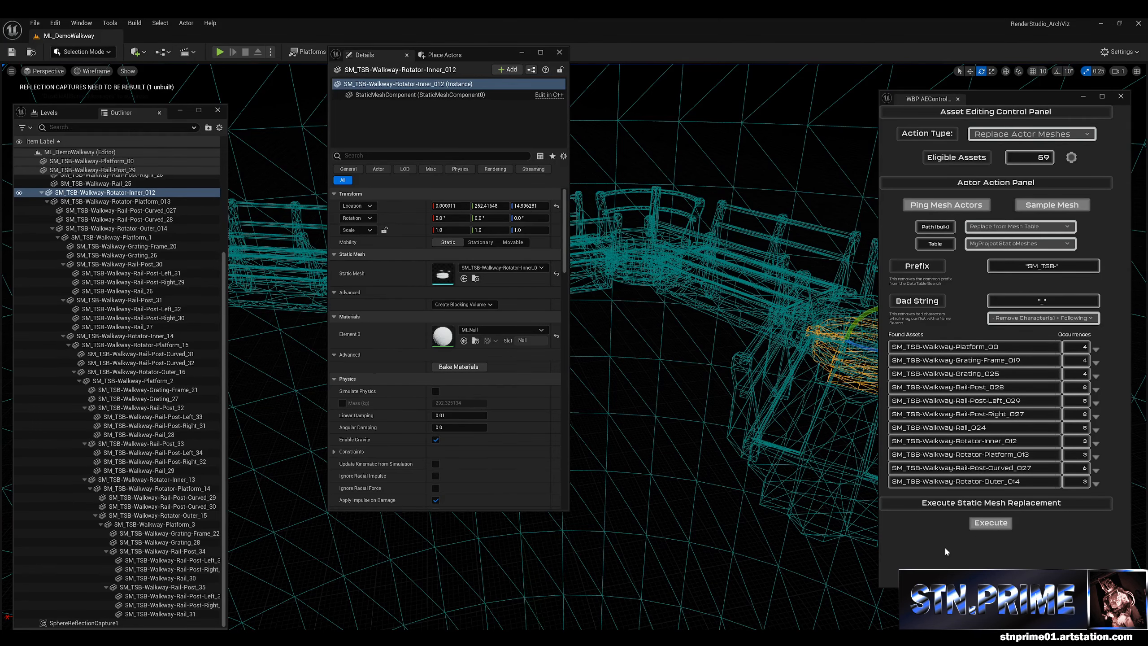
Step: Execute the static mesh replacement with the "SM_TSB-" prefix, inspect the walkway up close, and refresh the control panel
left_click(1000, 522)
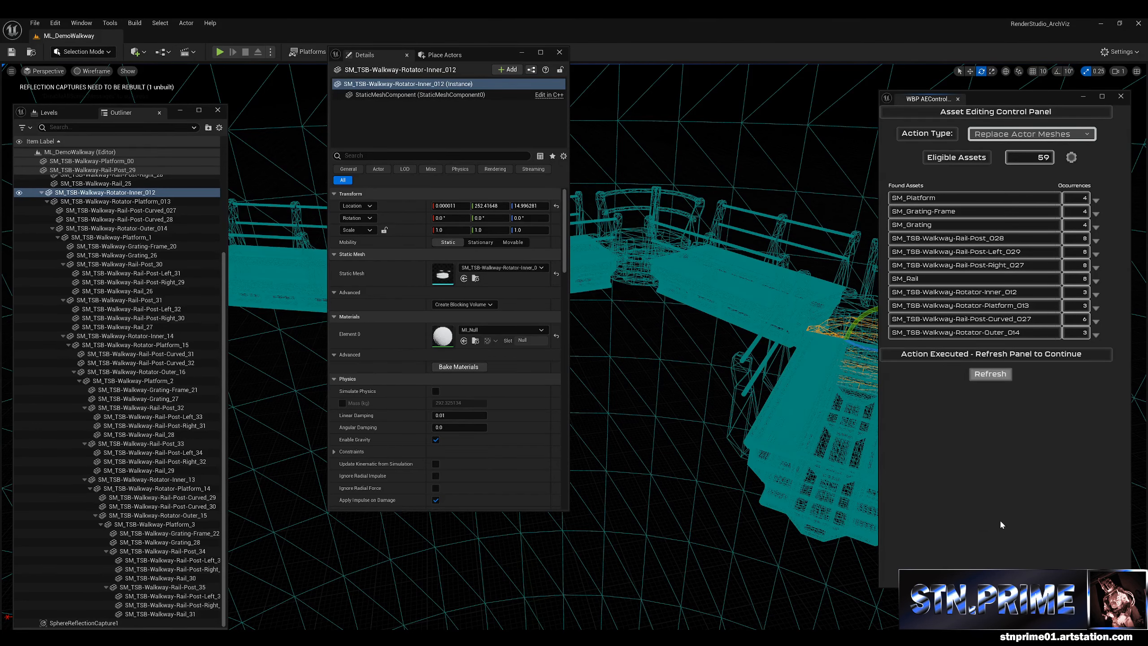
right_click_drag(768, 321, 807, 318)
middle_click_drag(719, 366, 746, 384)
right_click_drag(718, 367, 815, 325)
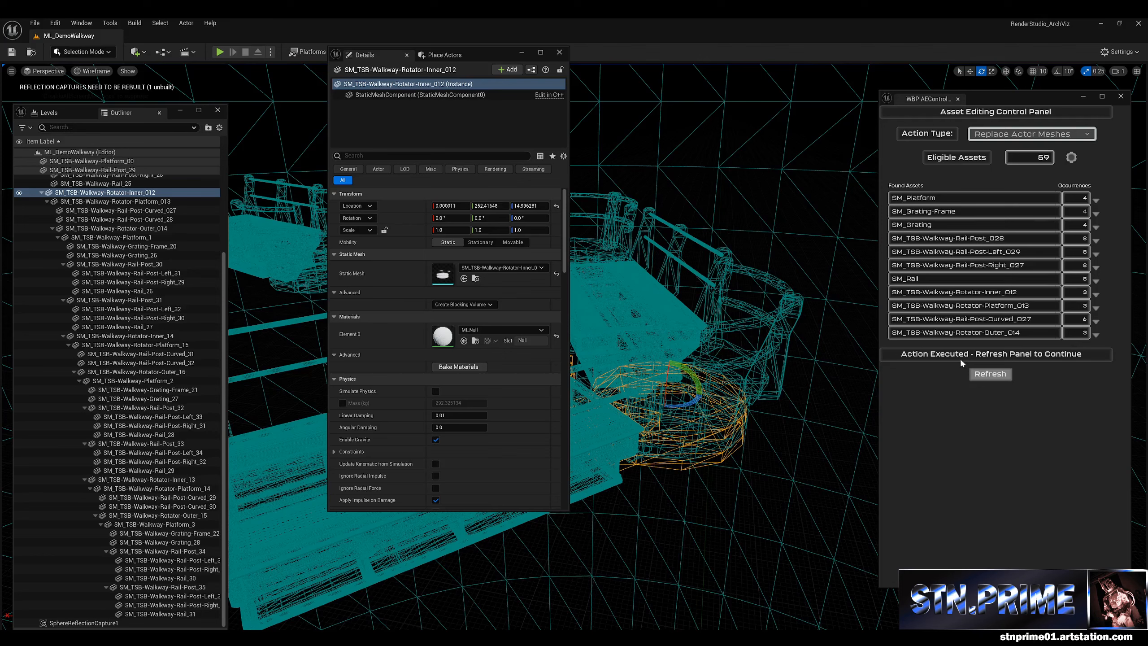
left_click(988, 374)
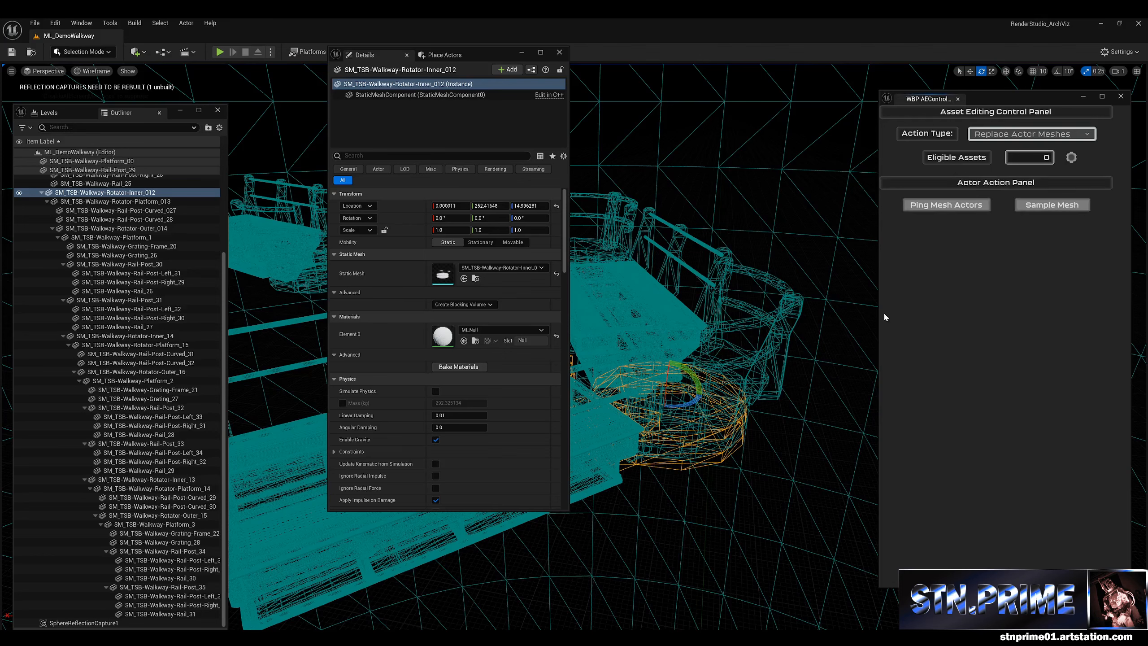
Step: Select all walkway actors from SM_TSB-Walkway-Platform_00 through SM_TSB-Walkway-Rail_31, ping the mesh actors, and move the details window out of view
middle_click_drag(725, 230, 669, 216)
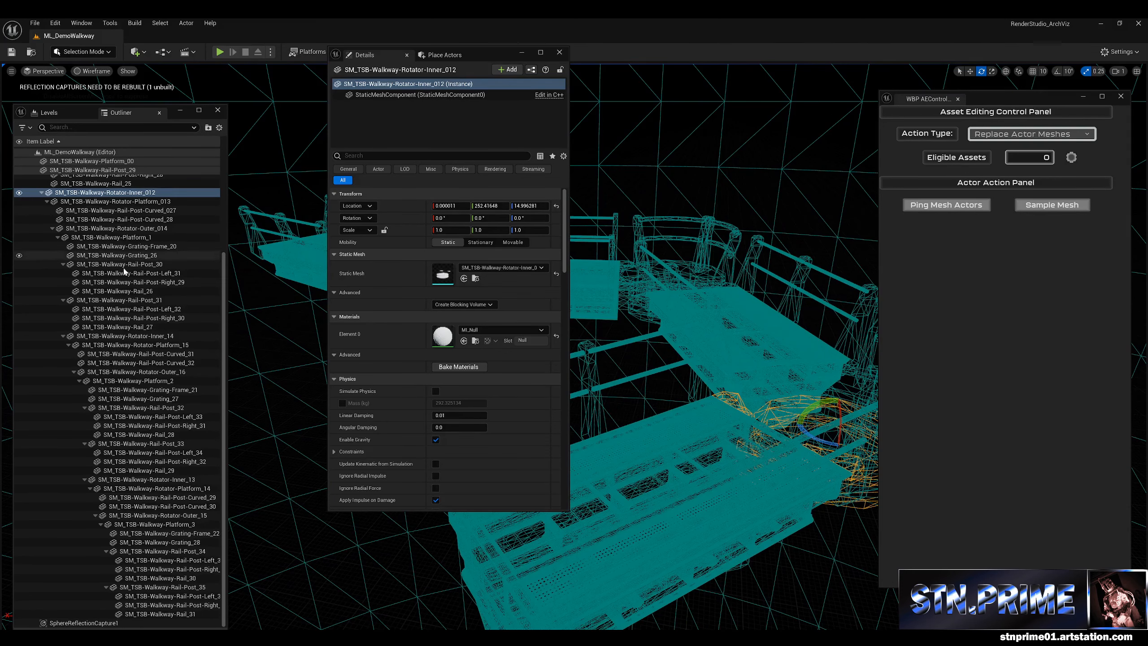
scroll(126, 234, "up", 5)
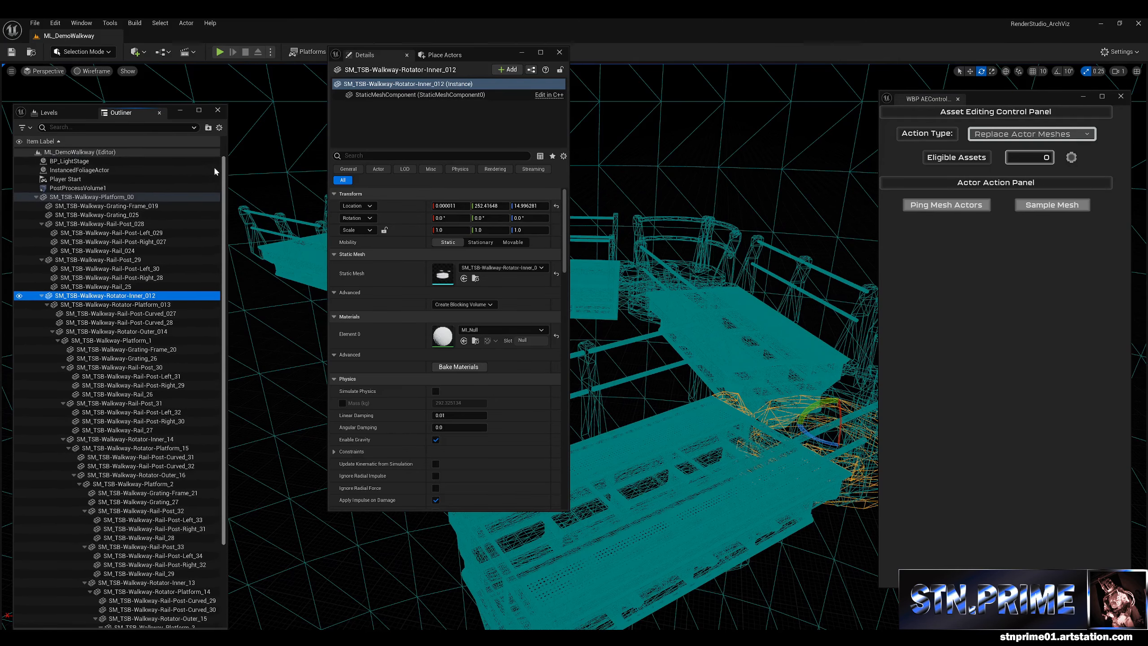
left_click(124, 198)
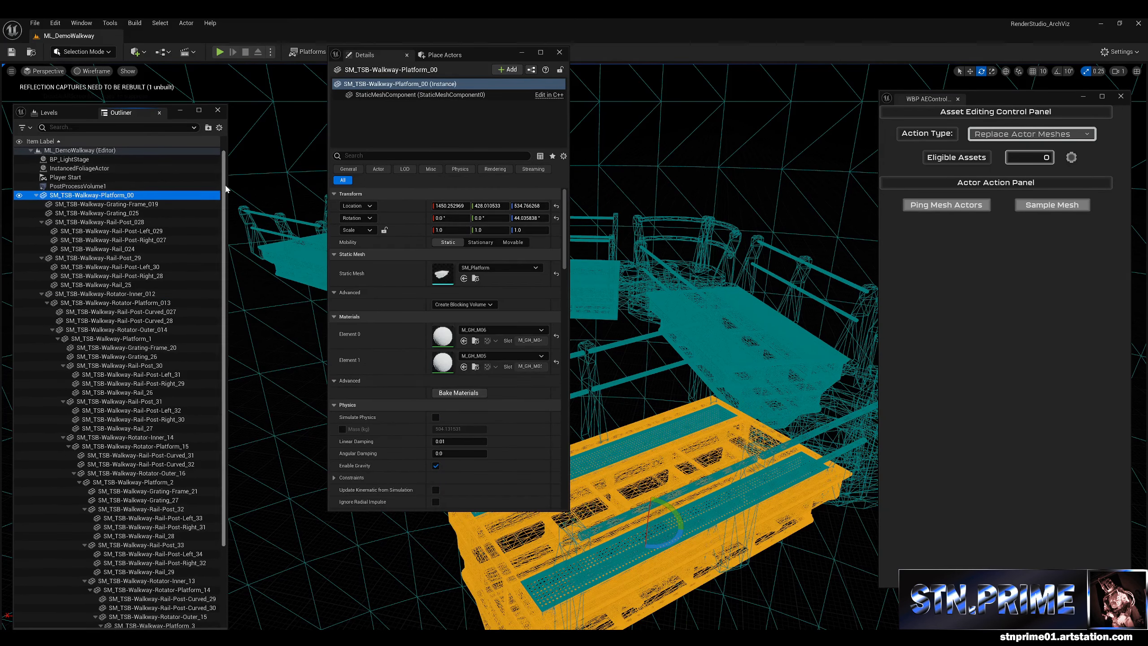
scroll(222, 254, "down", 2)
scroll(221, 262, "down", 3)
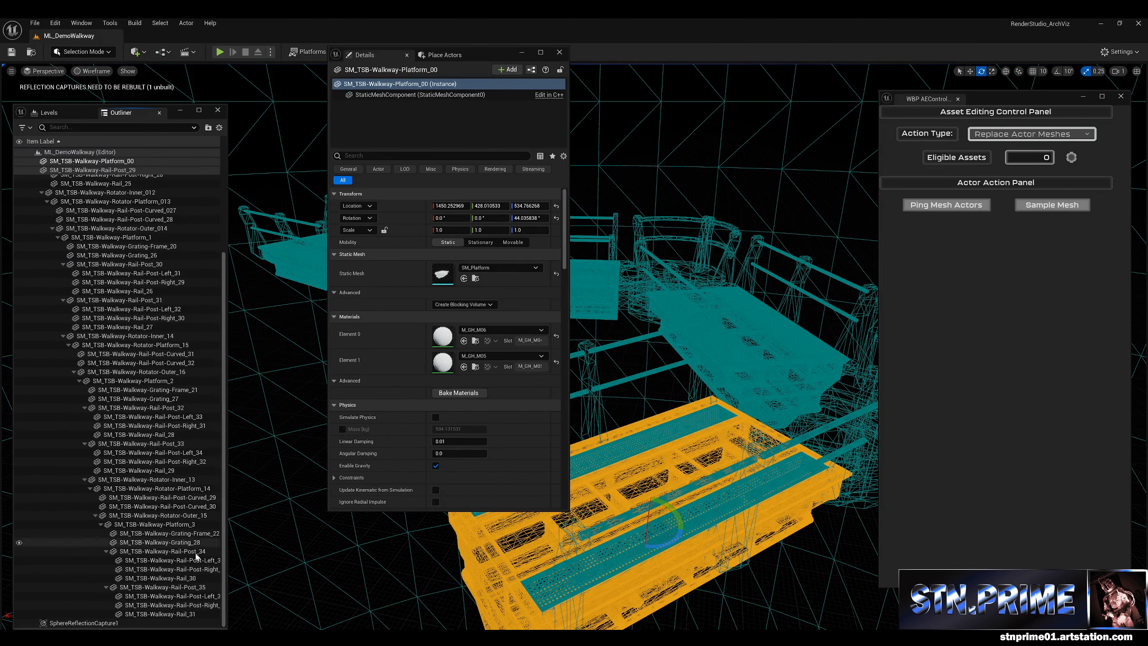
left_click(198, 613, "shift")
left_click(947, 206)
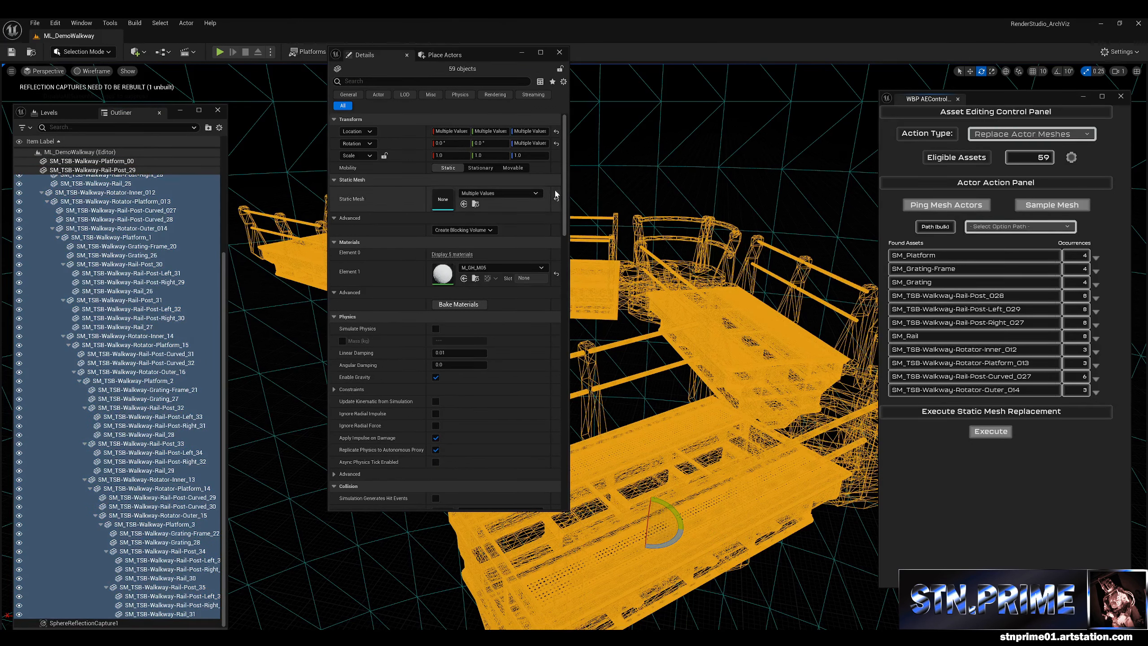
left_click_drag(495, 51, 0, 174)
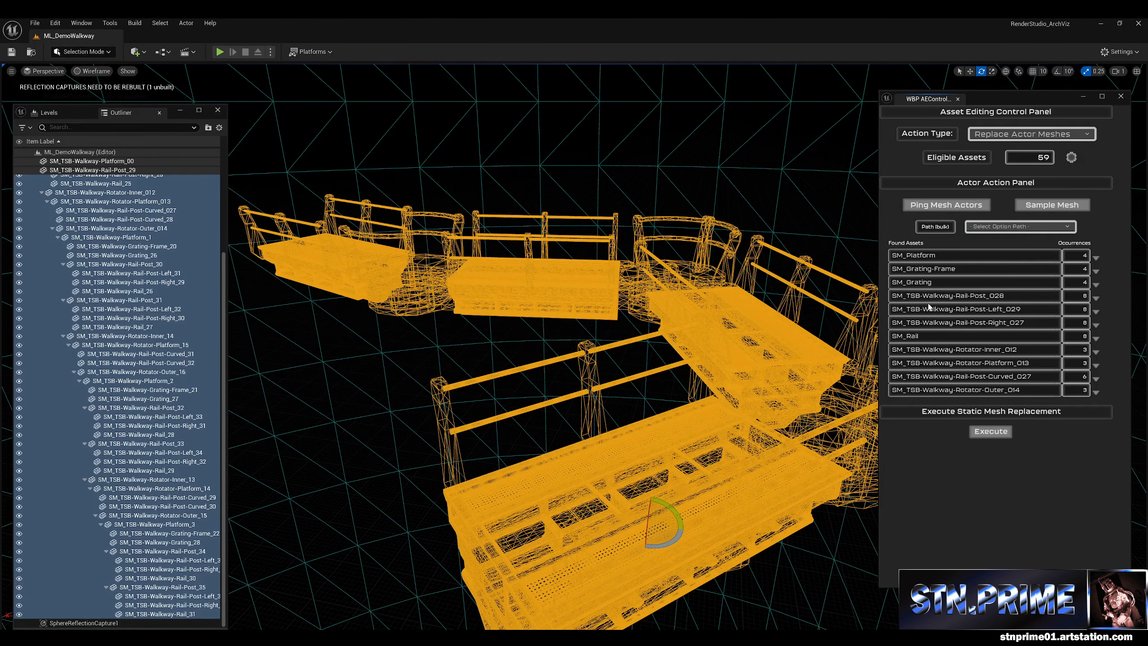
Step: Review the objects associated with the found assets SM_Platform and SM_TSB-Walkway-Rail-Post_028
left_click(1096, 258)
left_click(906, 268)
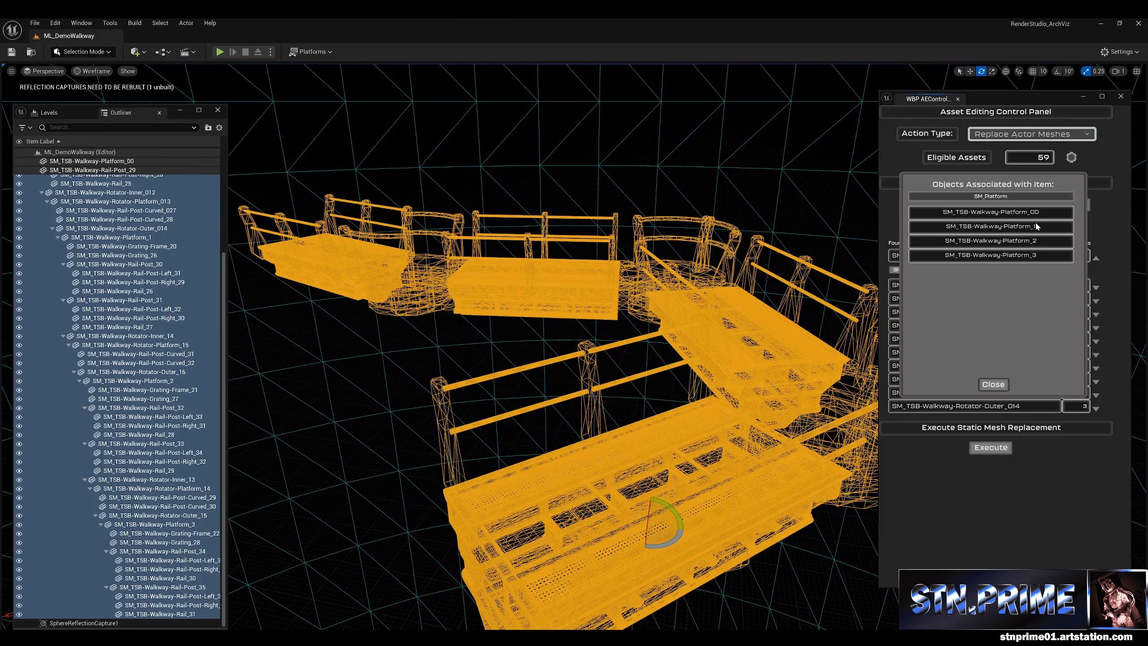
left_click(992, 385)
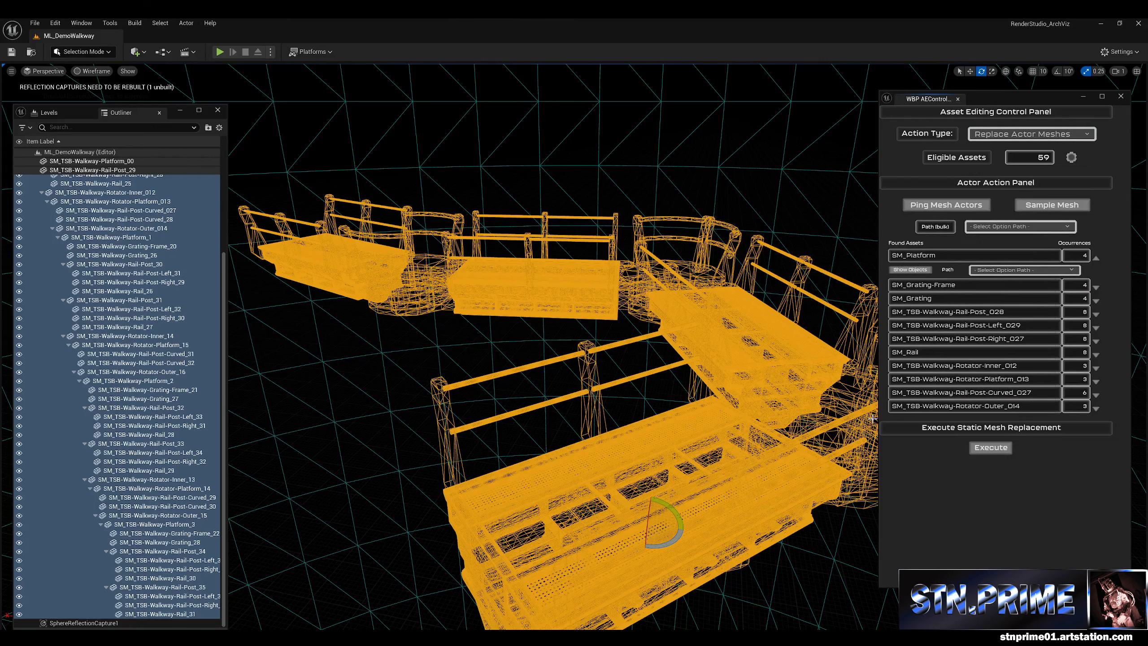
left_click(1096, 313)
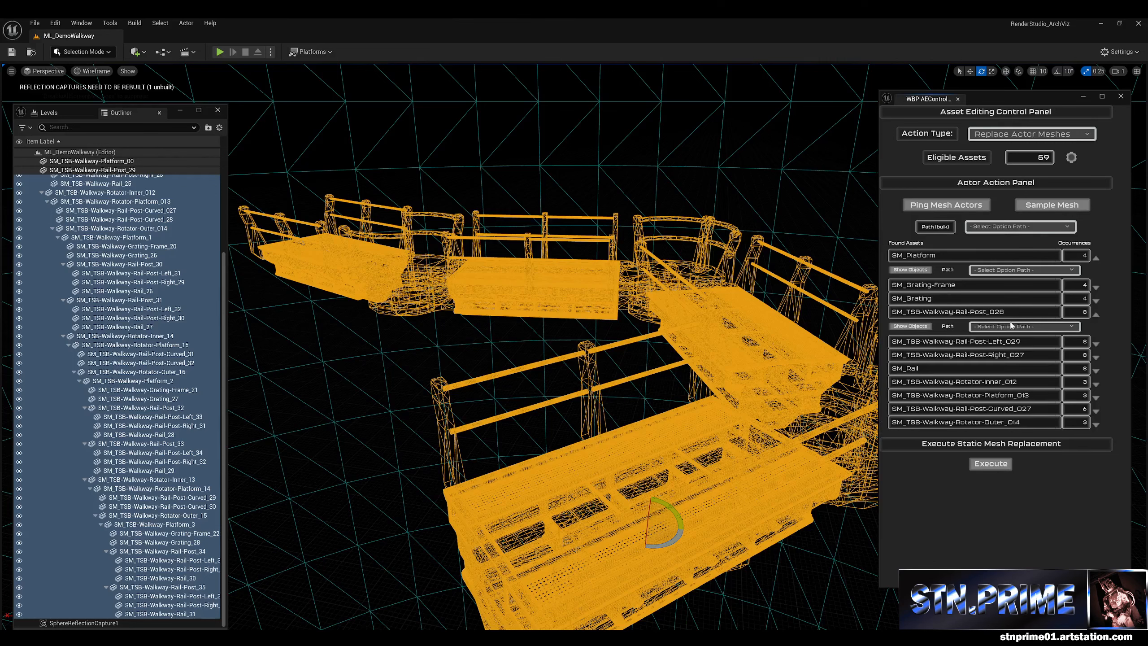
left_click(911, 326)
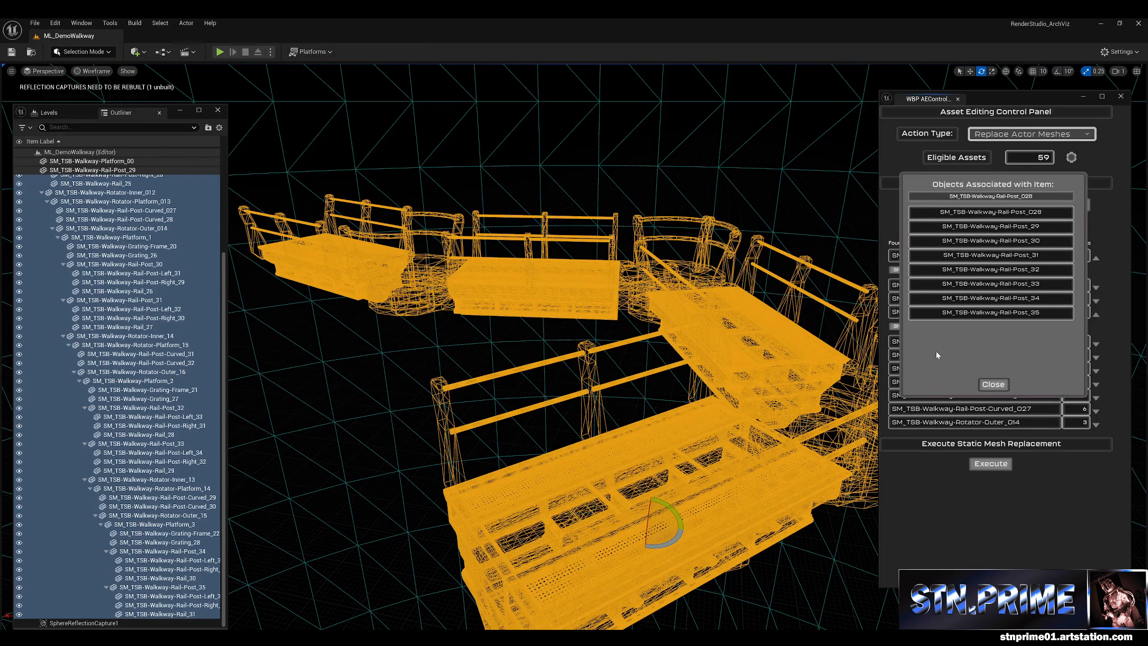
left_click(1001, 383)
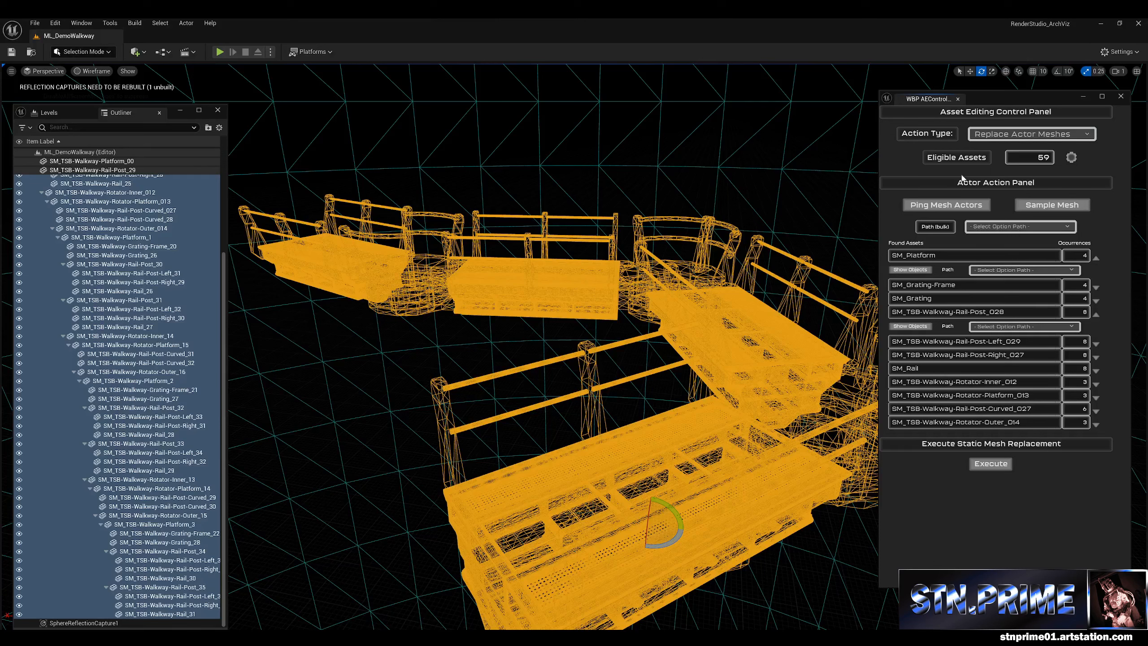
Step: Set the bulk path to Replace from Mesh Table with the MyProjectStaticMeshes table, and check the row names in the mesh data table
left_click(1020, 226)
left_click(1017, 246)
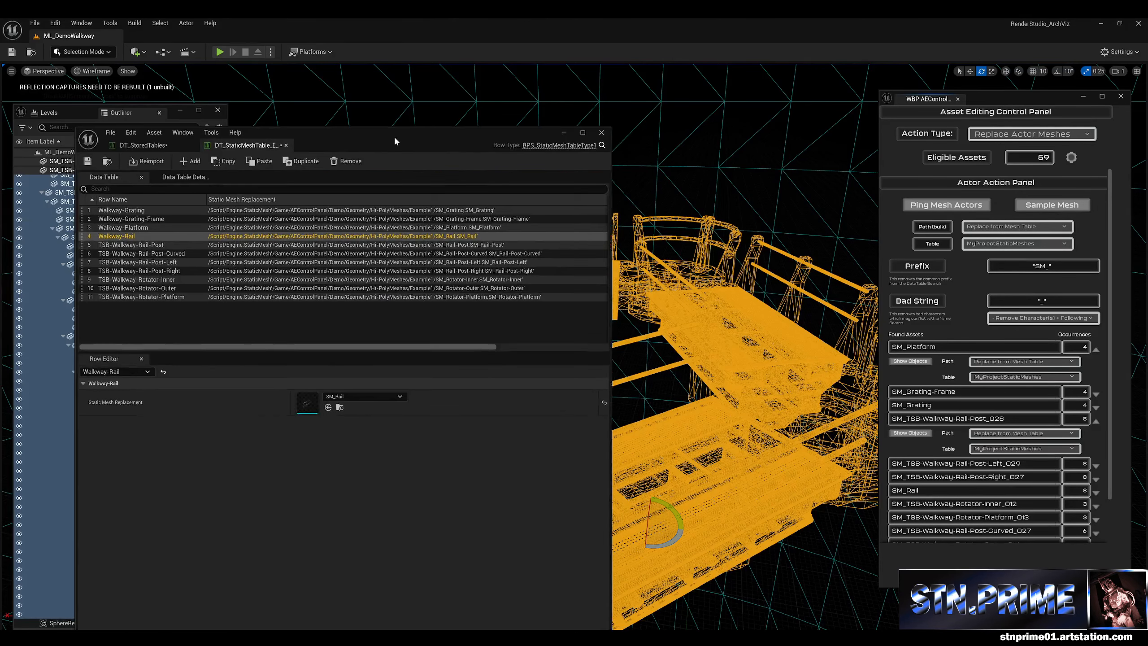
left_click_drag(394, 136, 506, 41)
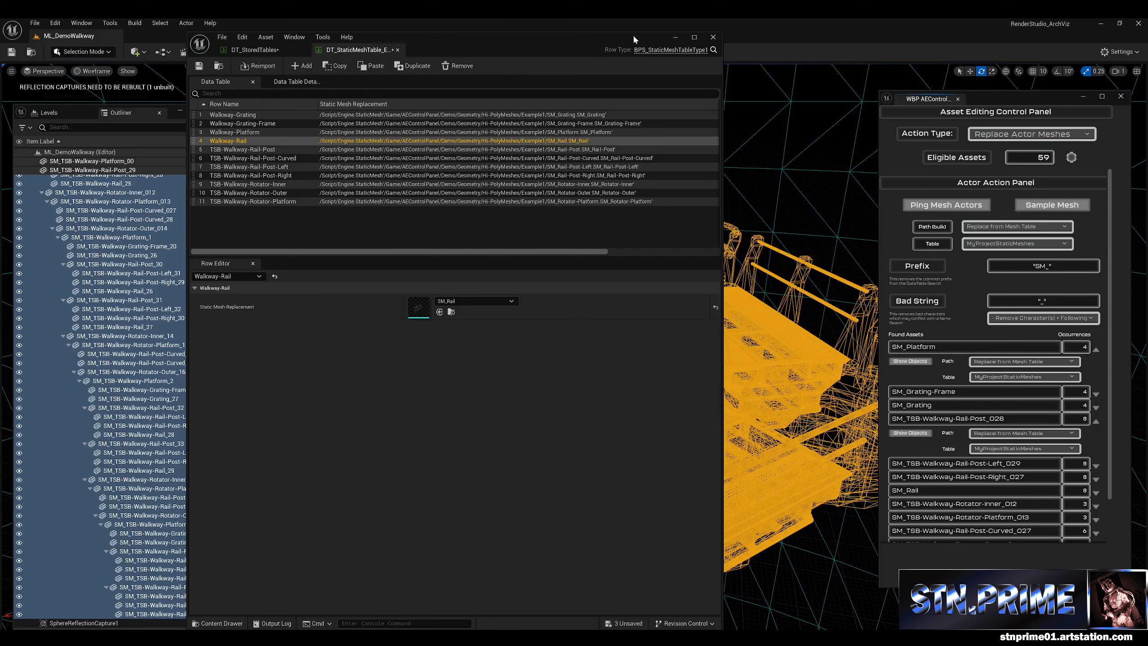
left_click(713, 37)
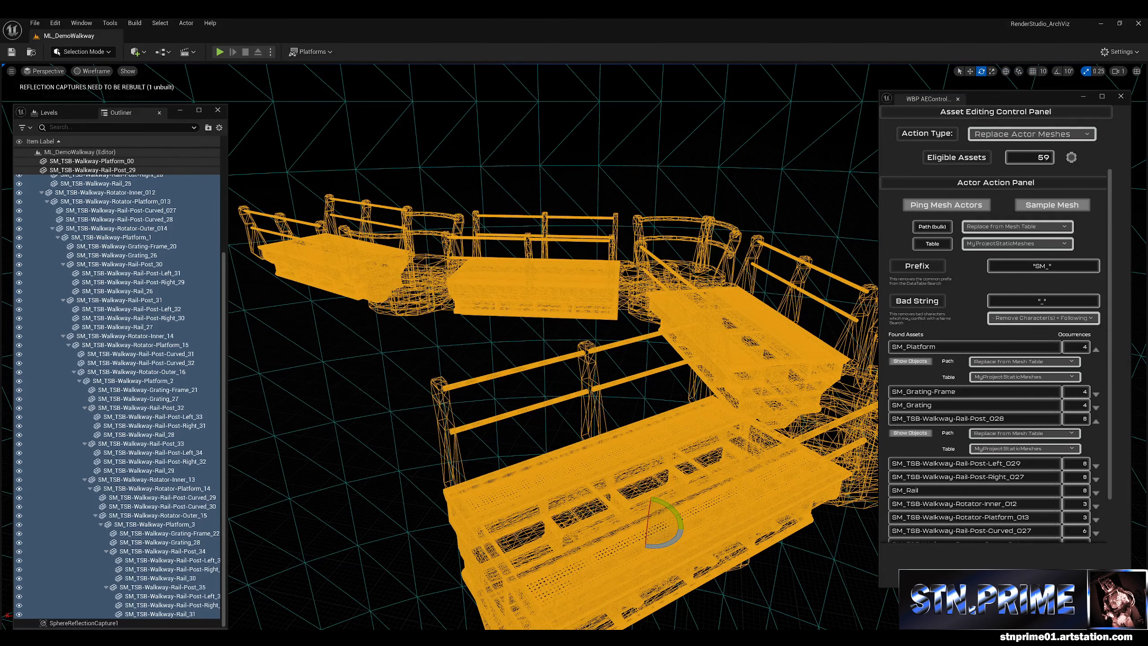
Step: Sample the four meshes SM_Rail-Alt, SM_Rail-Post-Alt, SM_Rail-Post-Left-Alt and SM_Rail-Post-Right-Alt from the Hi-PolyMeshes Alternate folder
left_click_drag(663, 644, 587, 56)
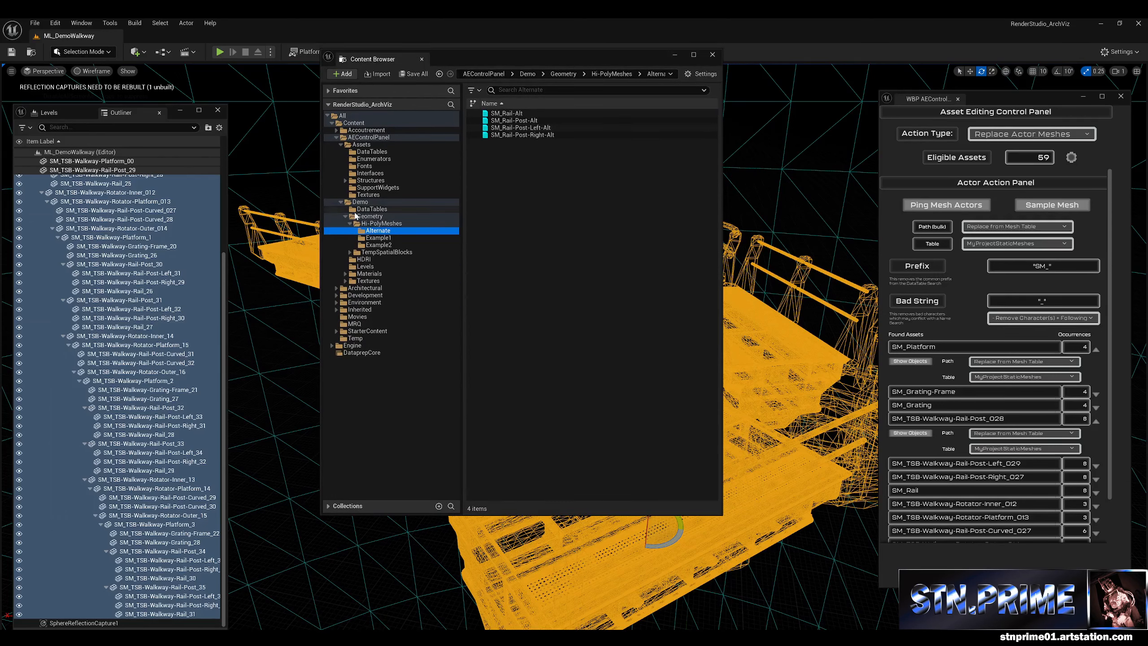
left_click(388, 239)
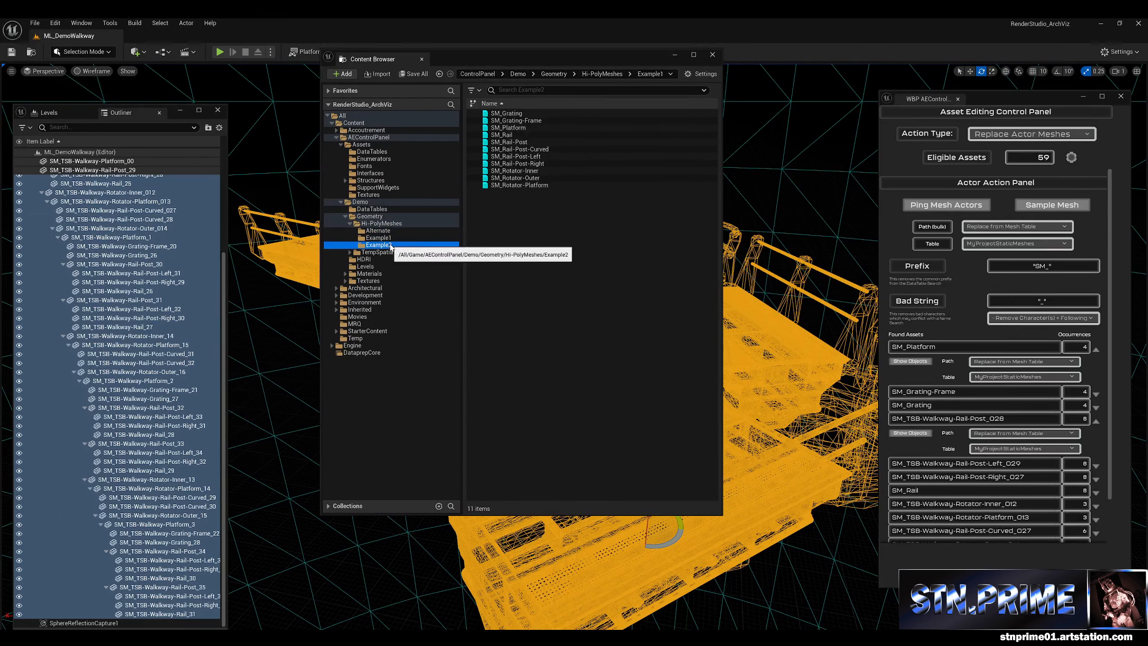
left_click(382, 231)
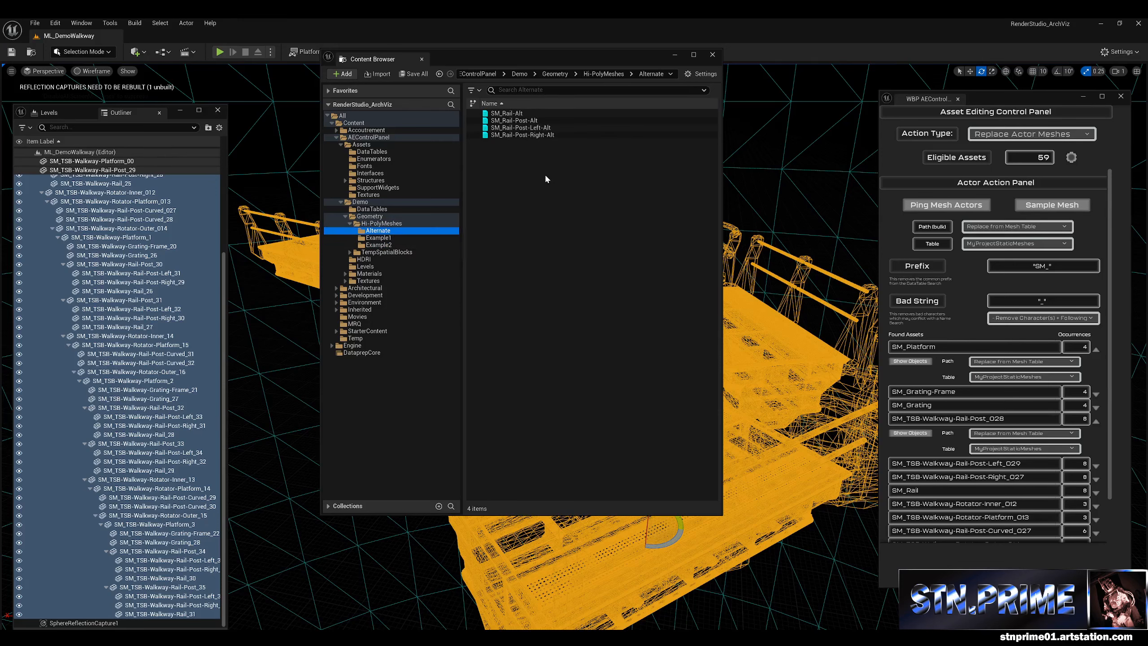
left_click(511, 113)
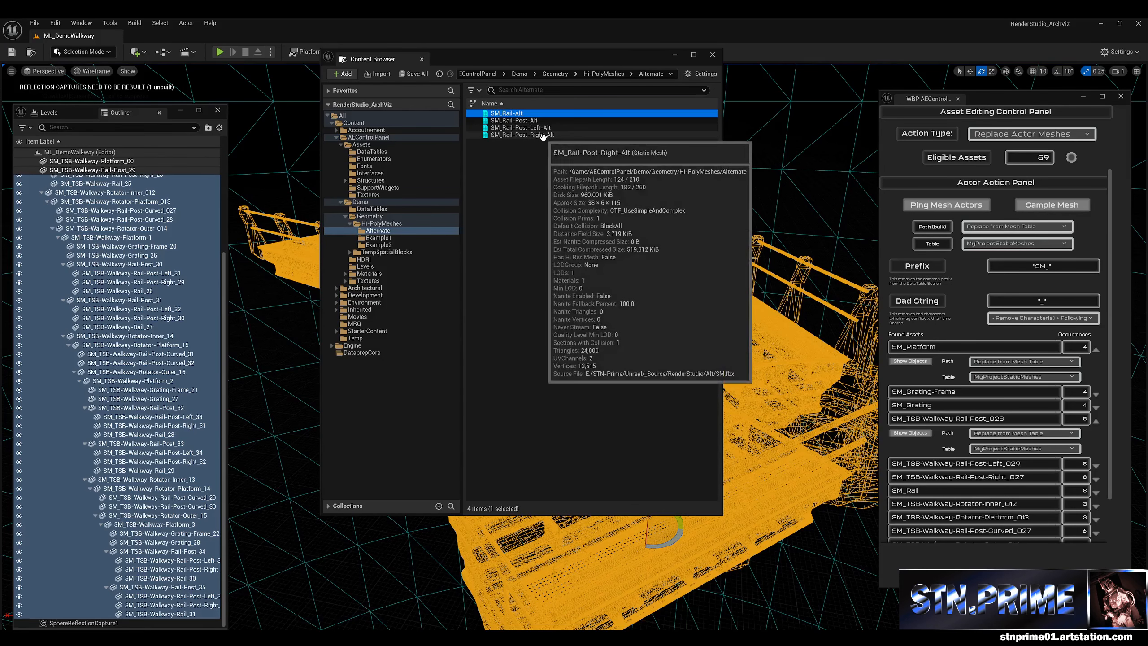
left_click(543, 135, "shift")
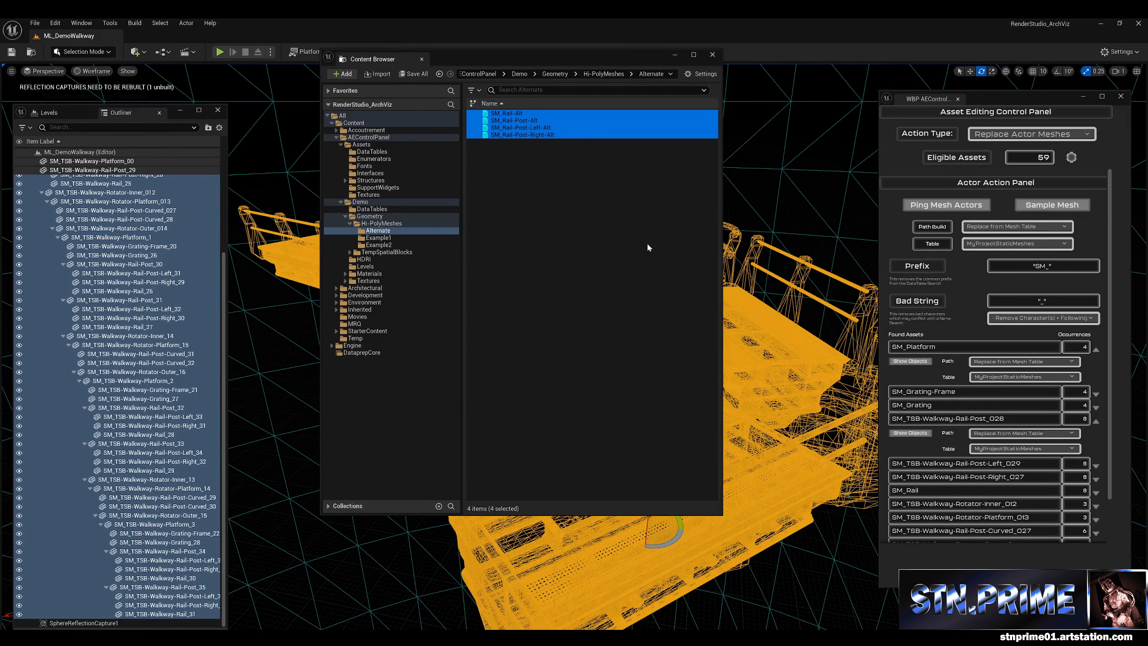
left_click(1057, 205)
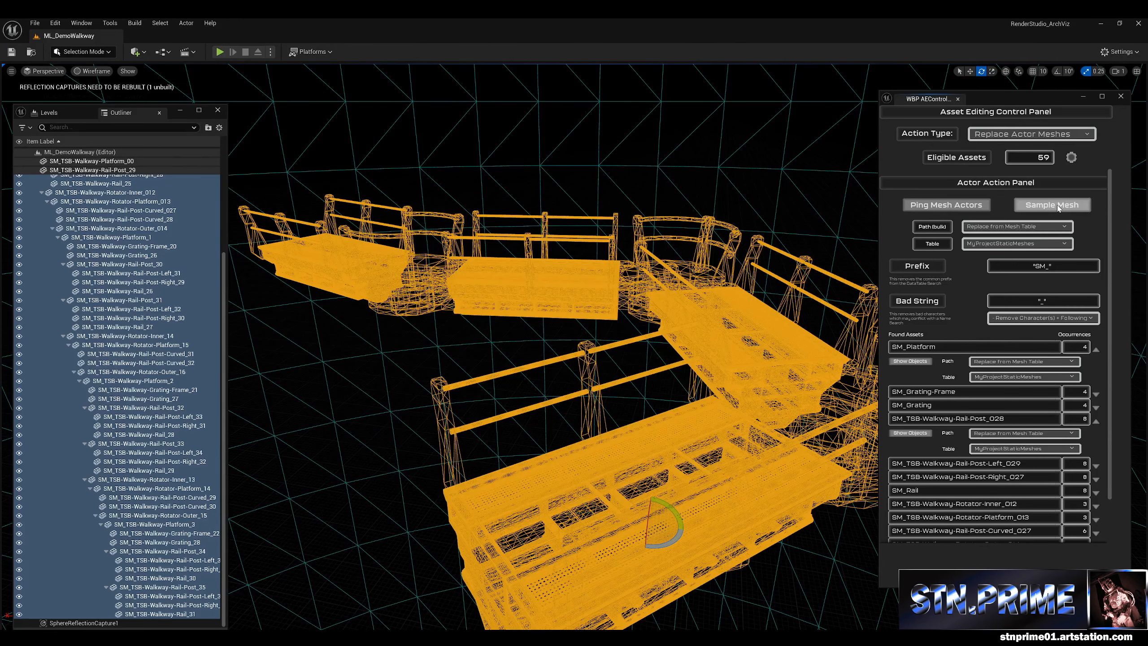
Step: Collapse the expanded found-asset entries and compare the alternate rail meshes with the found assets list
left_click(1096, 348)
left_click(1096, 390)
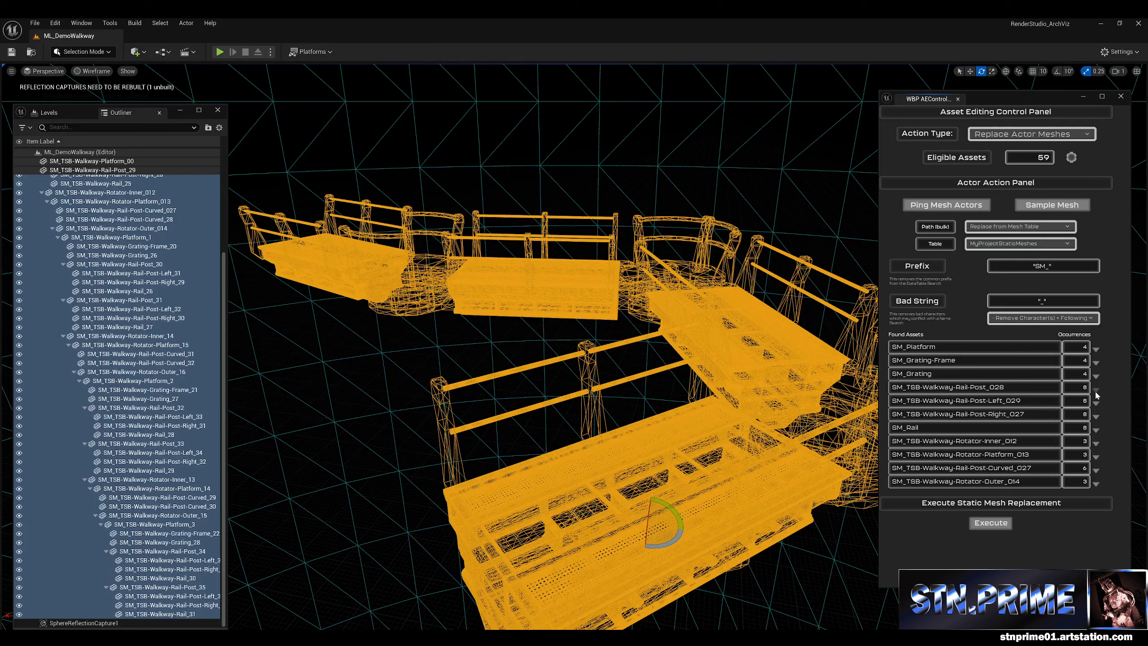
key("alt+Tab")
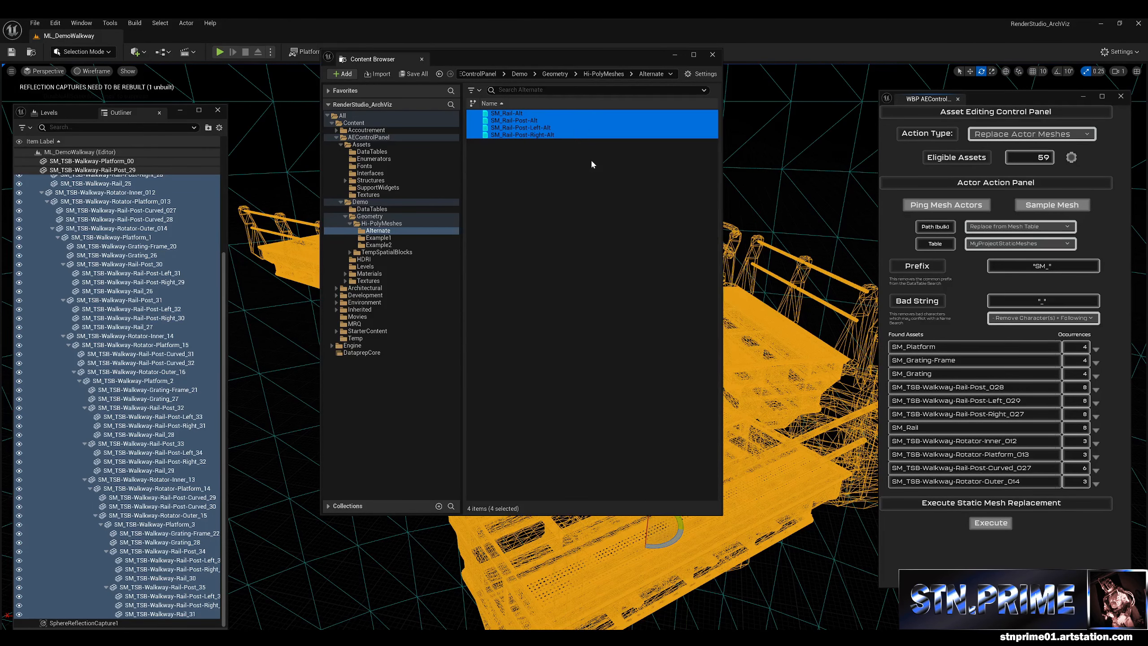
left_click_drag(622, 58, 459, 58)
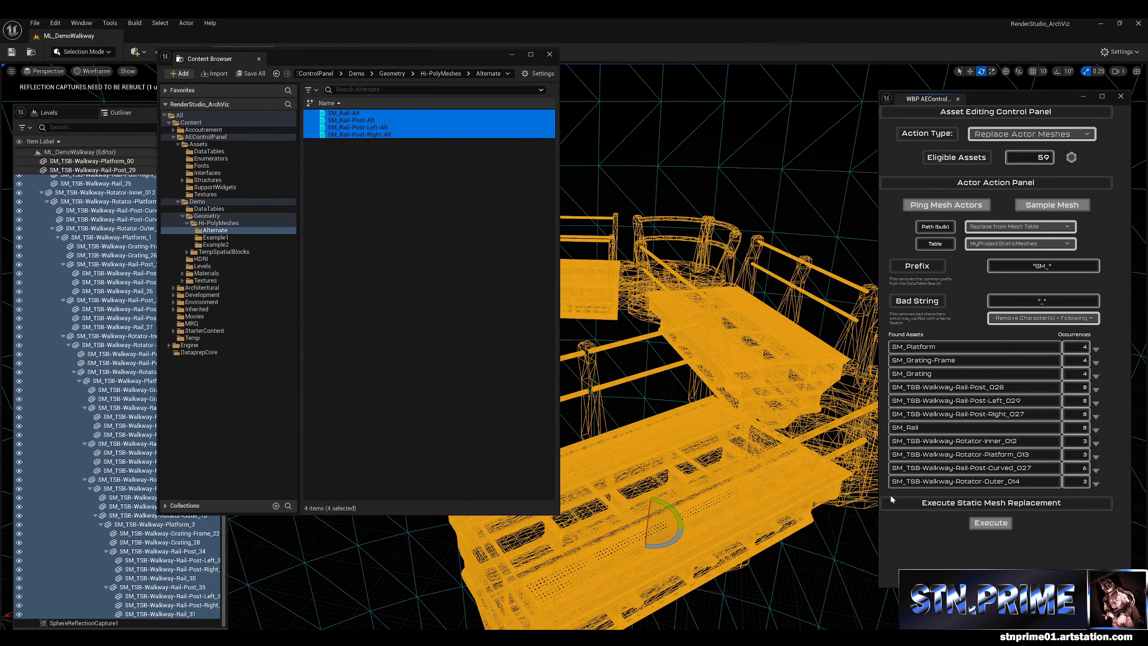
left_click(916, 432)
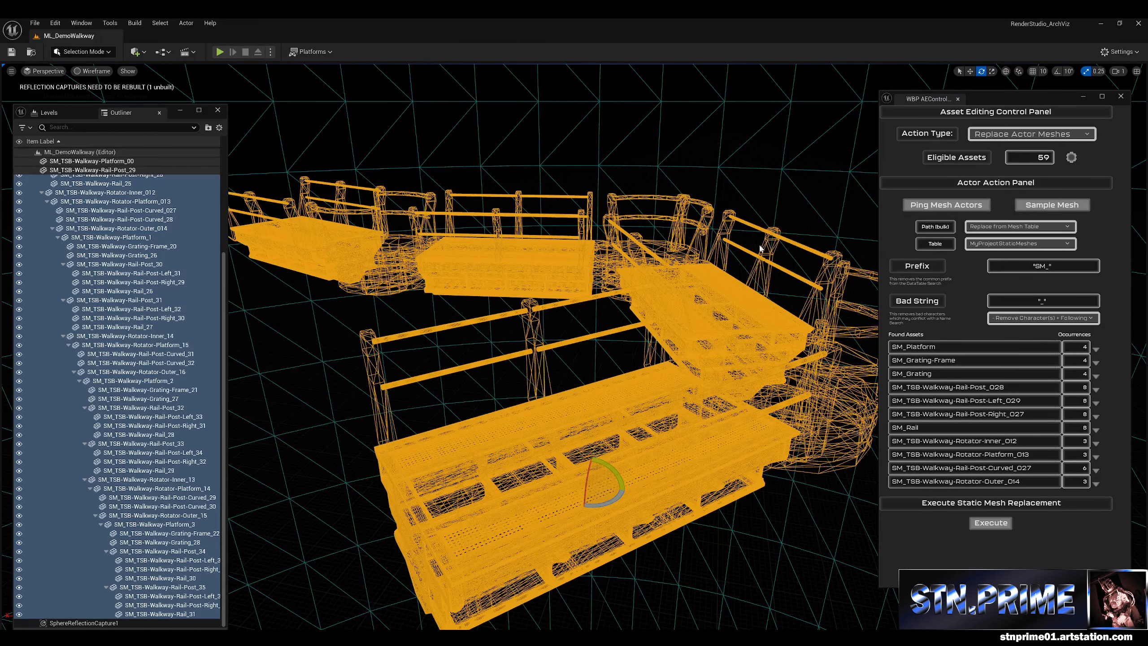
Step: Set SM_TSB-Walkway-Rail-Post_028 to Replace with Mesh Sample, using the SM_Rail-Post-Alt sample
left_click(1095, 387)
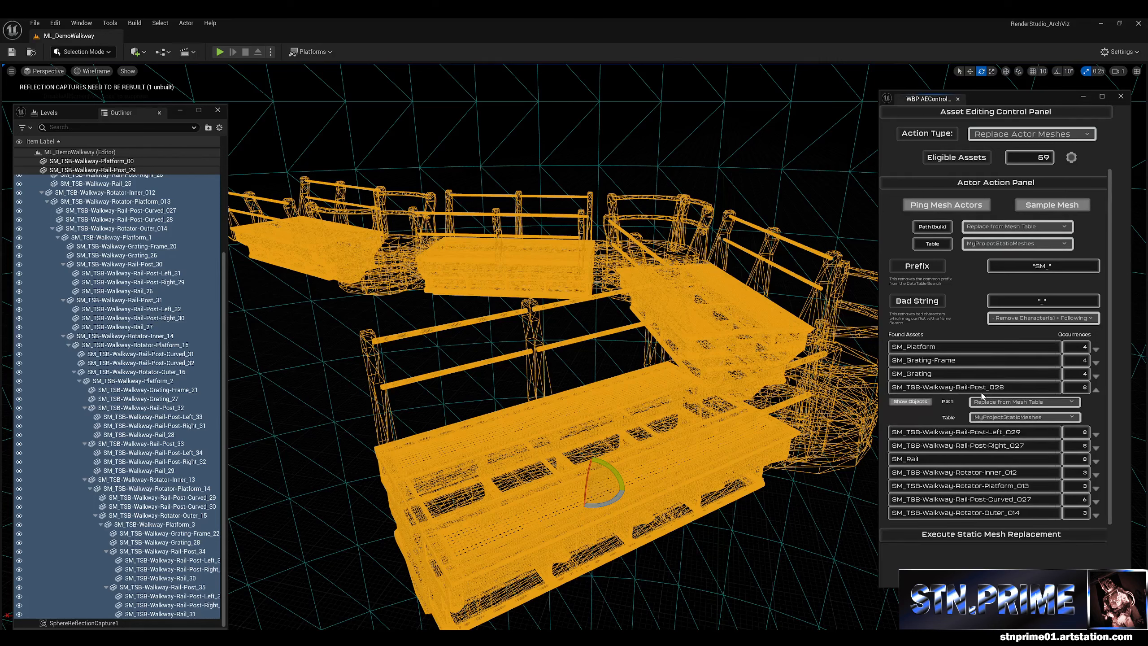
left_click(1007, 402)
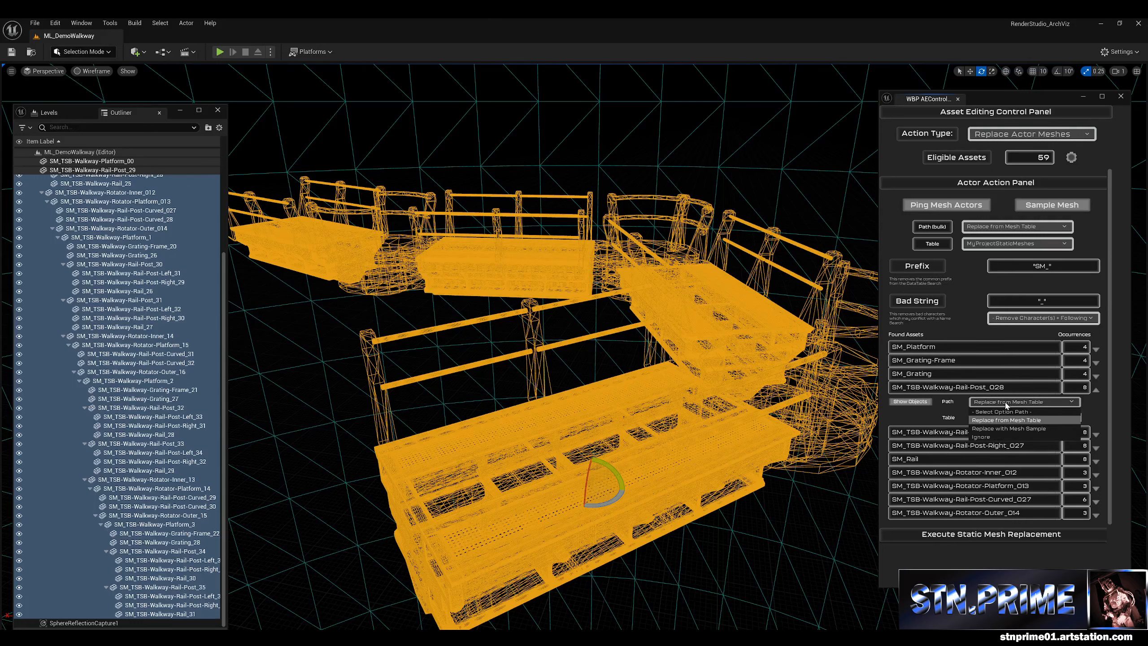
left_click(1012, 429)
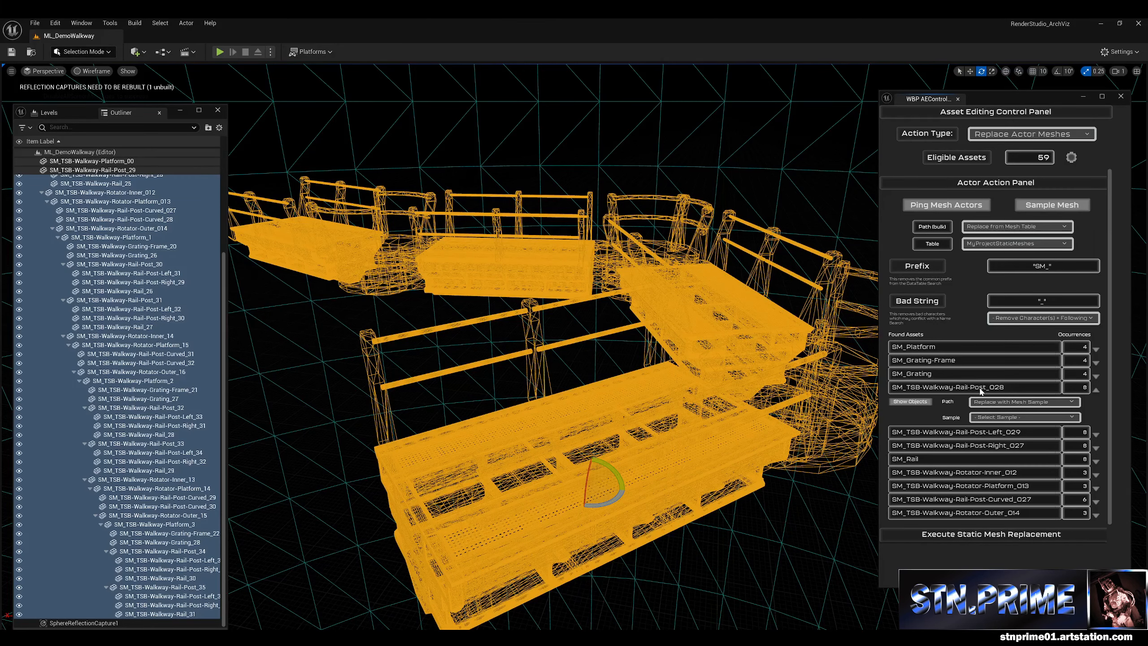
left_click(1023, 416)
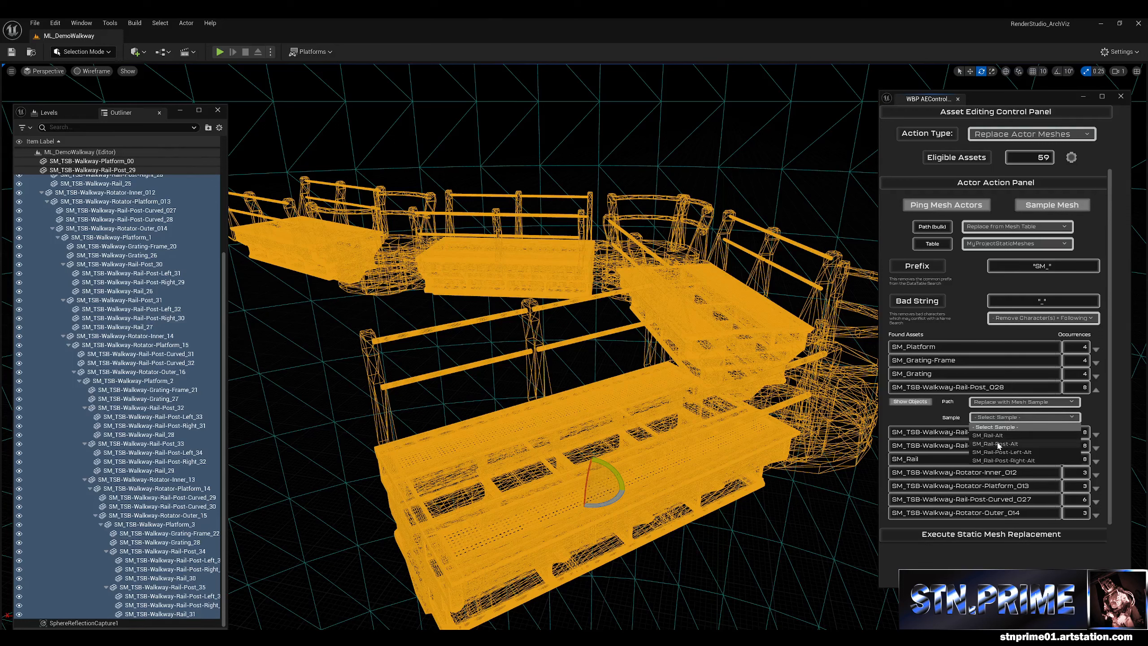
left_click(1011, 446)
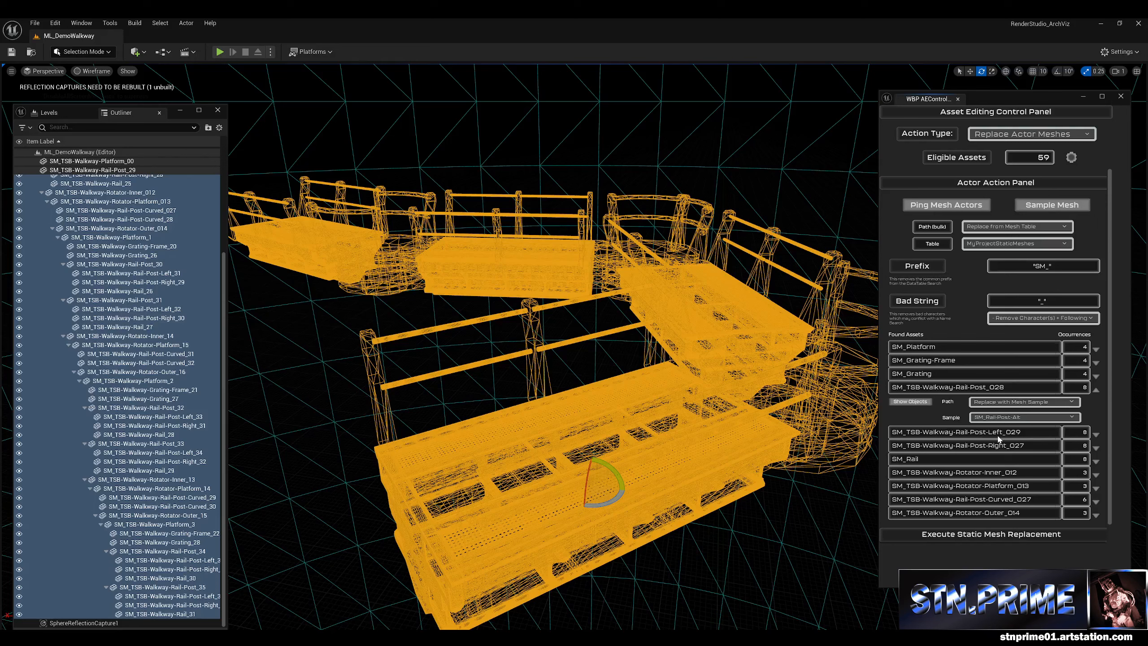
Step: Set SM_TSB-Walkway-Rail-Post-Left_029 to Replace with Mesh Sample, using the SM_Rail-Post-Left-Alt sample
left_click(1095, 435)
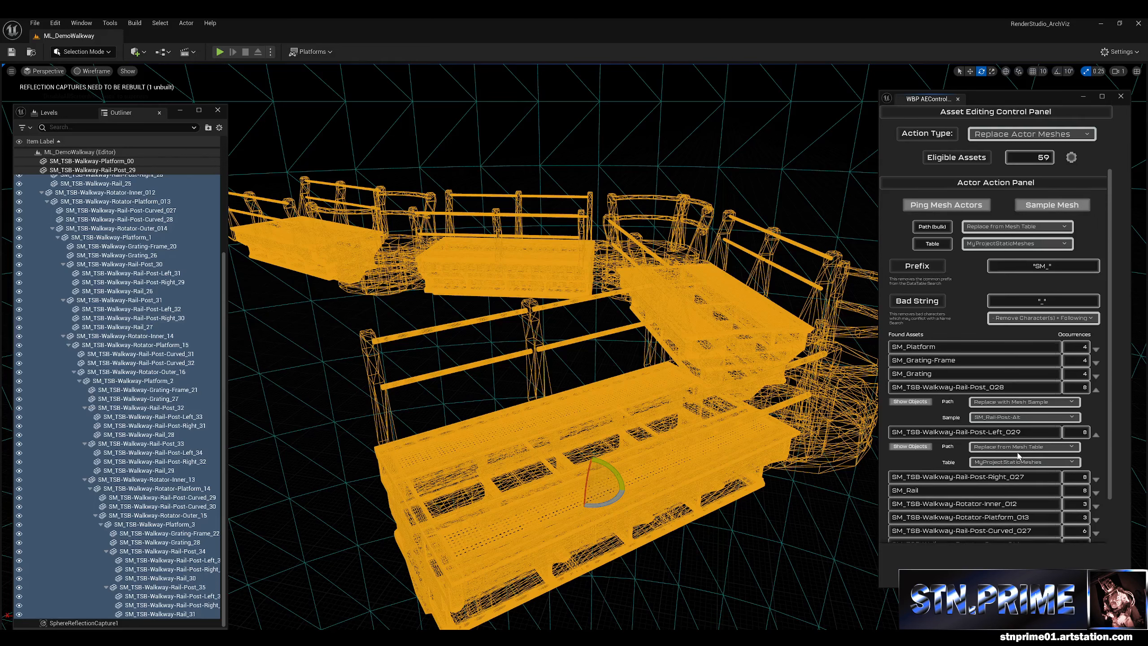
left_click(1023, 446)
left_click(1019, 469)
left_click(1021, 462)
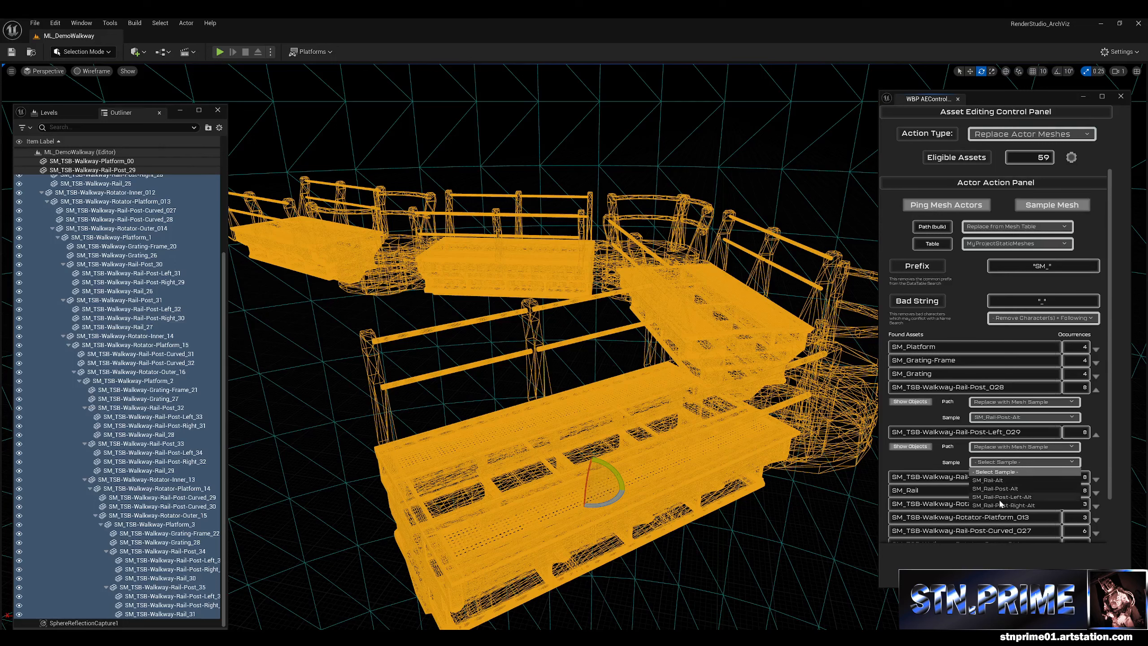
left_click(1028, 496)
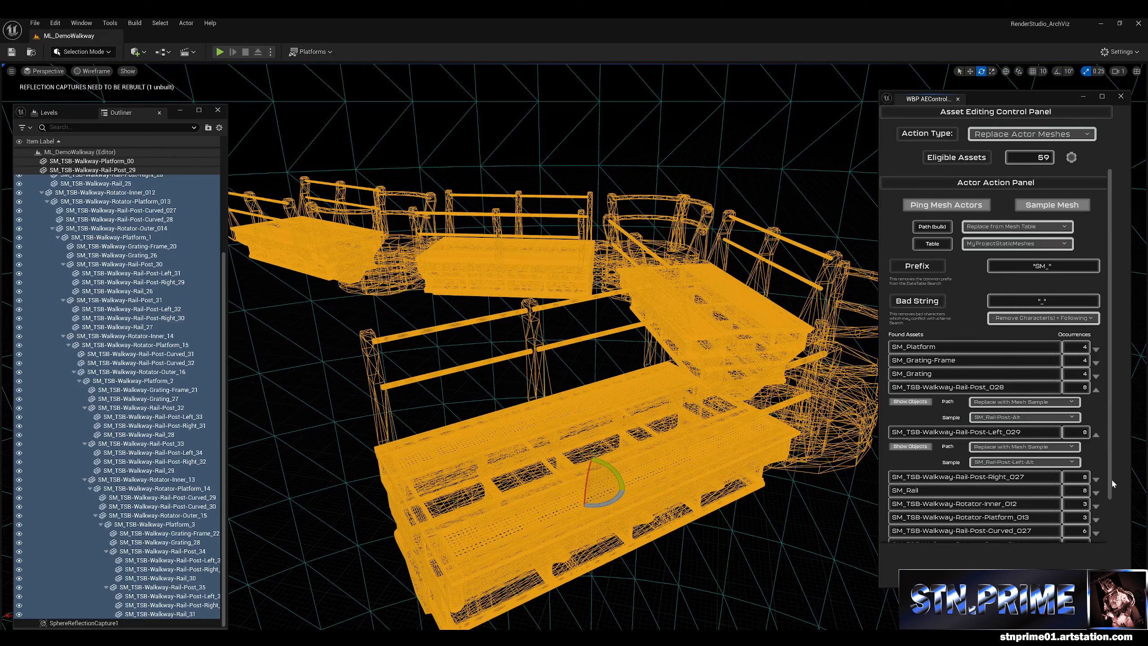
Step: Set SM_TSB-Walkway-Rail-Post-Right_027 to Replace with Mesh Sample, using the SM_Rail-Post-Right-Alt sample
left_click(1097, 479)
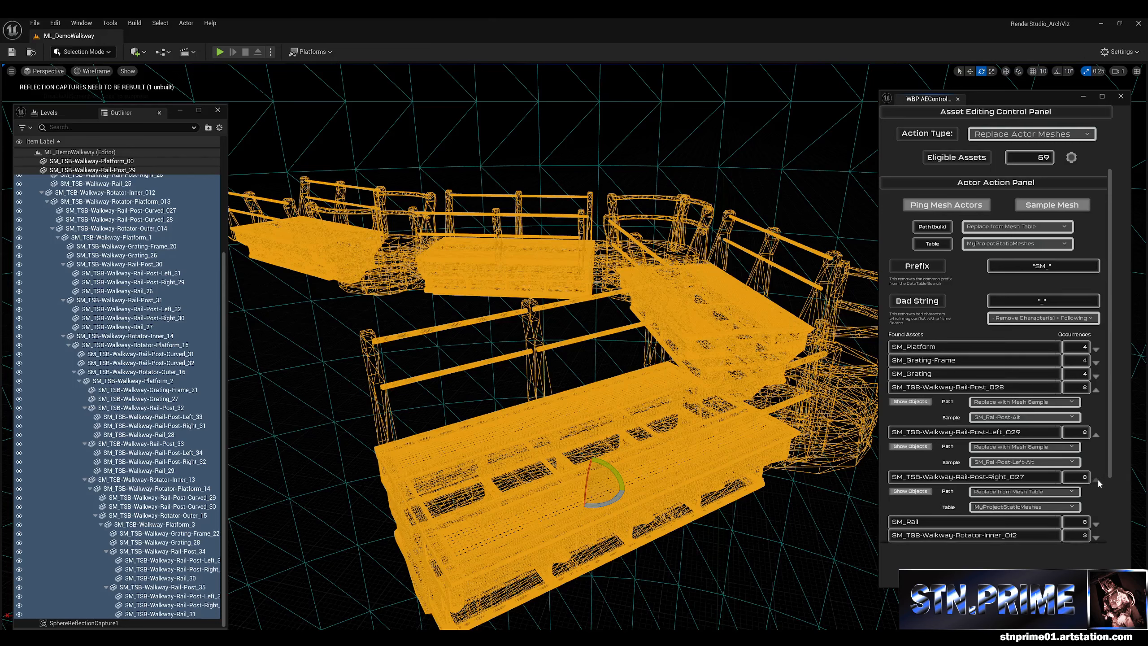
left_click(1024, 492)
left_click(996, 518)
left_click(997, 507)
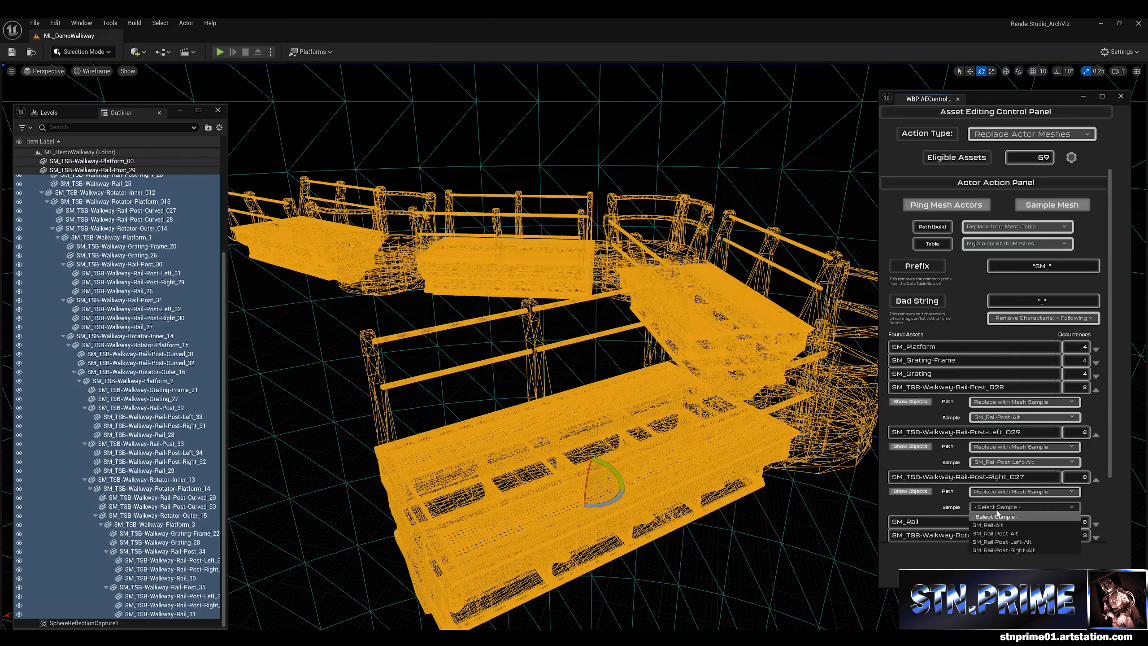
left_click(1002, 550)
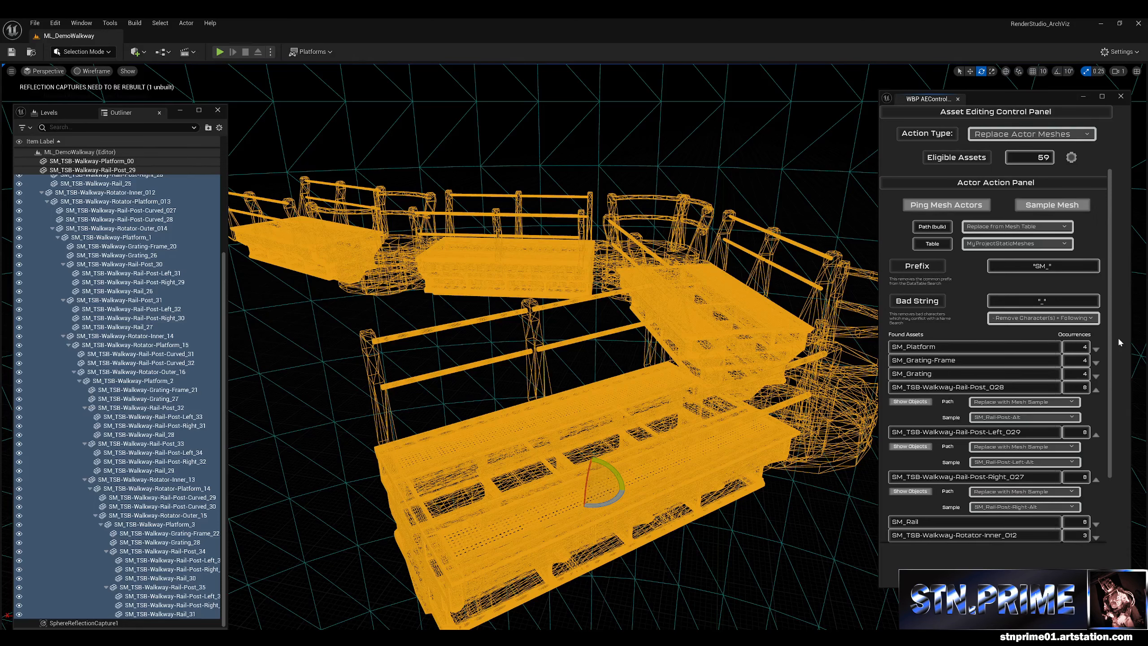
Step: Collapse the found-asset entries for Rail-Post_028, Rail-Post-Left_029 and Rail-Post-Right_027
scroll(1099, 423, "down", 3)
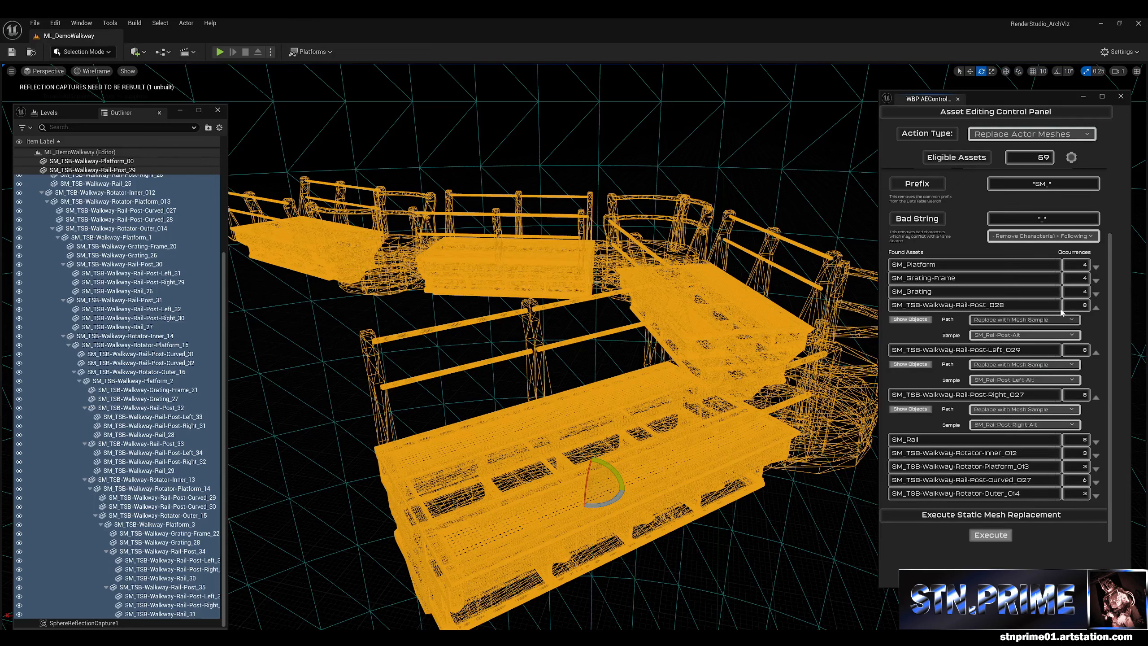
left_click(1095, 306)
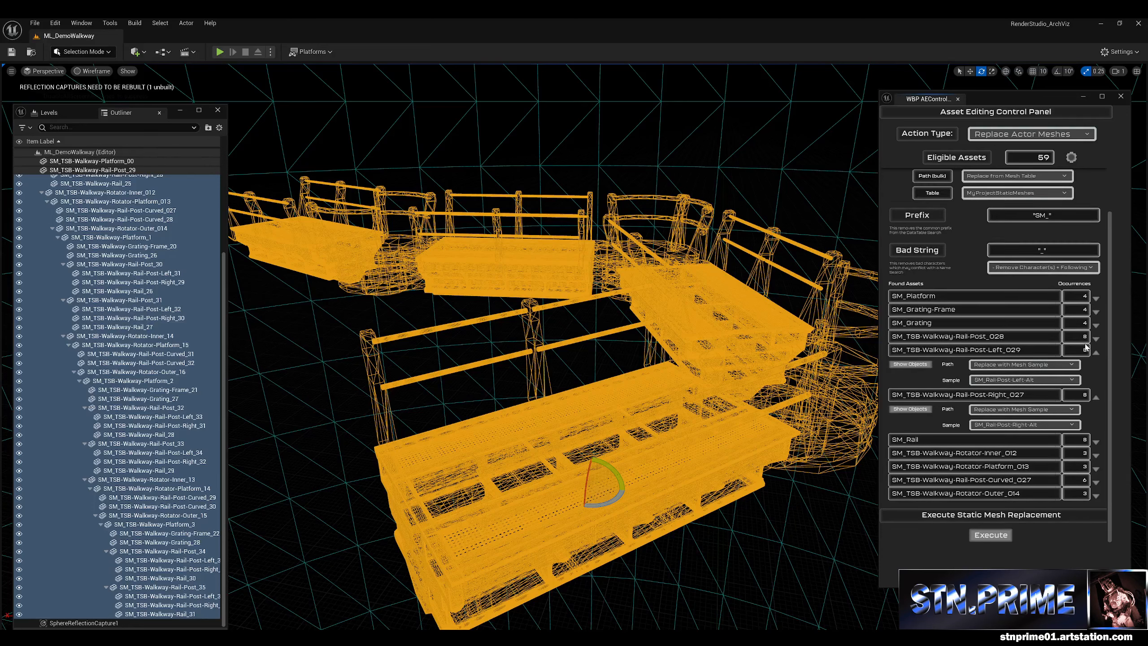
left_click(1097, 351)
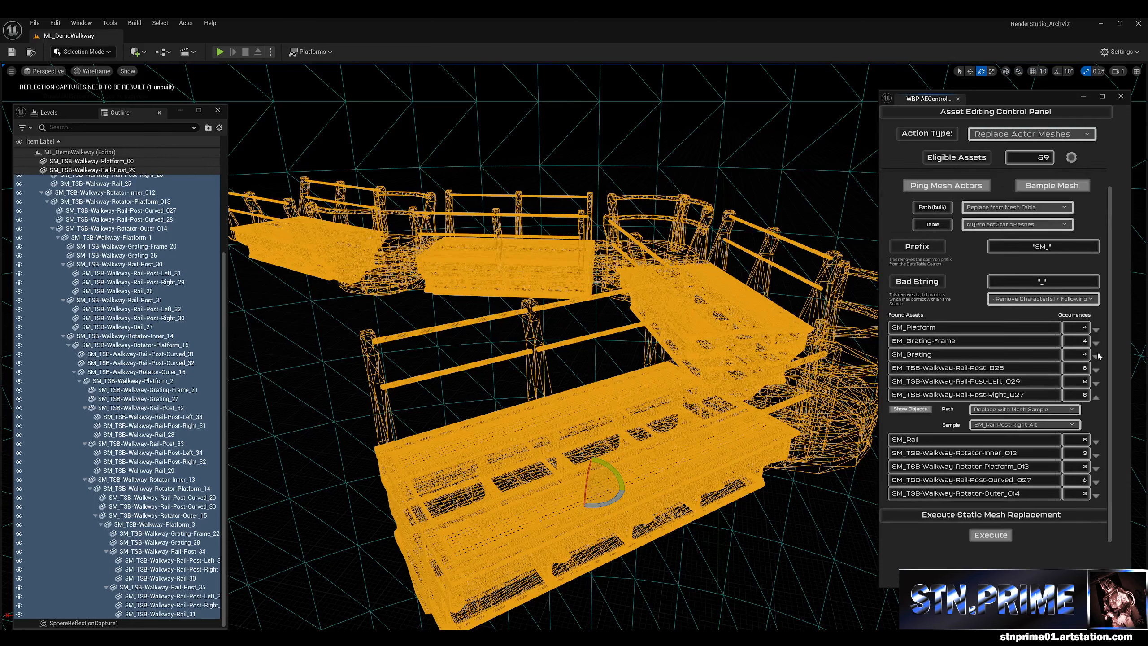
left_click(1095, 394)
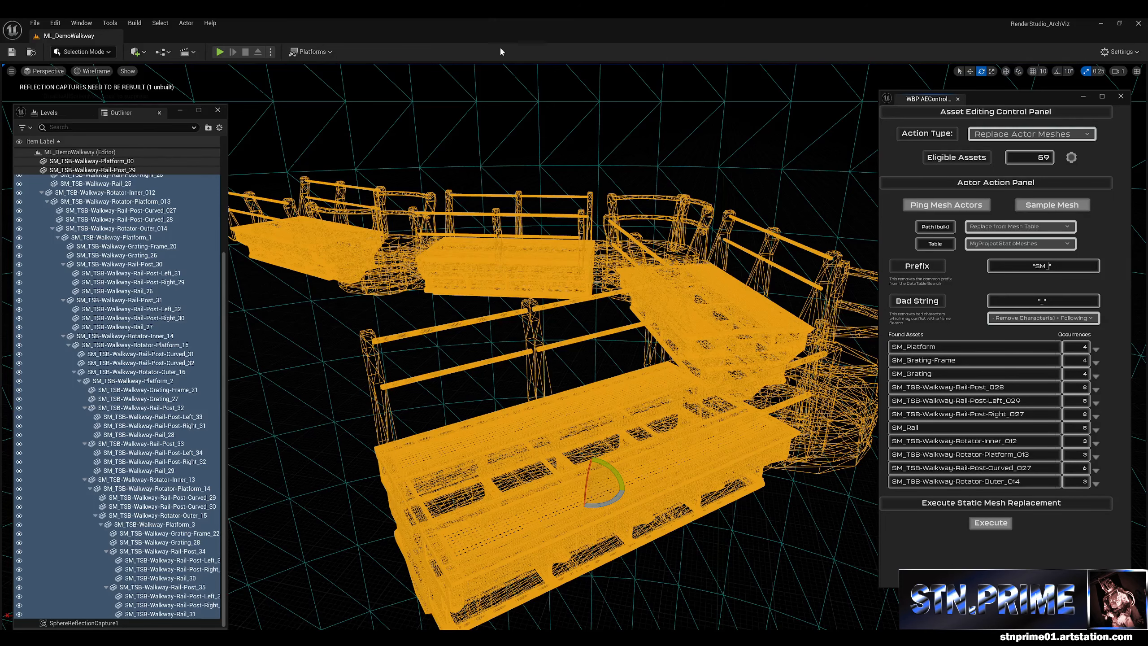
Step: Open the DT_StaticMeshTable_Example1 data table from the Demo DataTables folder, widen its Row Name column to review the mesh mappings, and minimize it
key("ctrl+b")
left_click(397, 176)
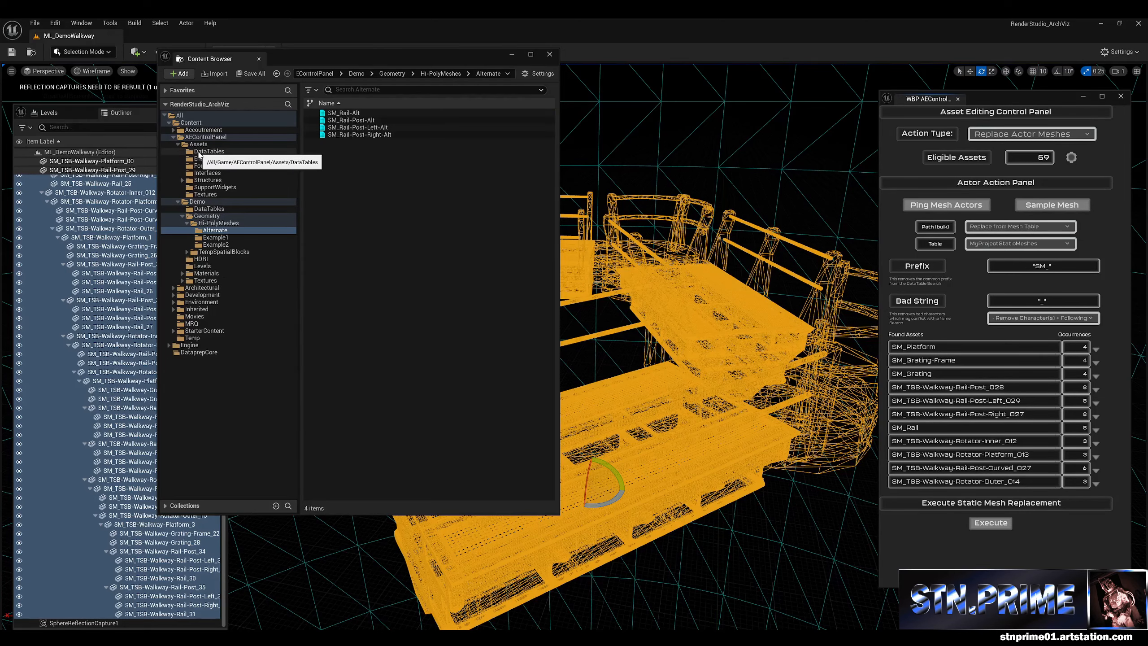
left_click(209, 209)
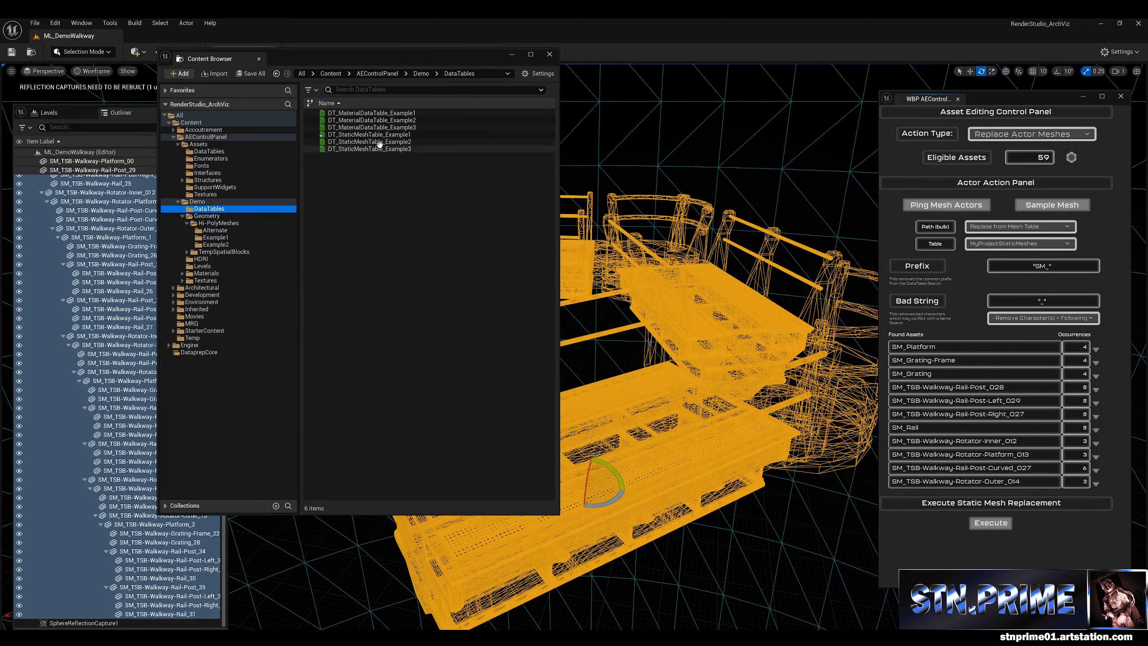
double_click(377, 137)
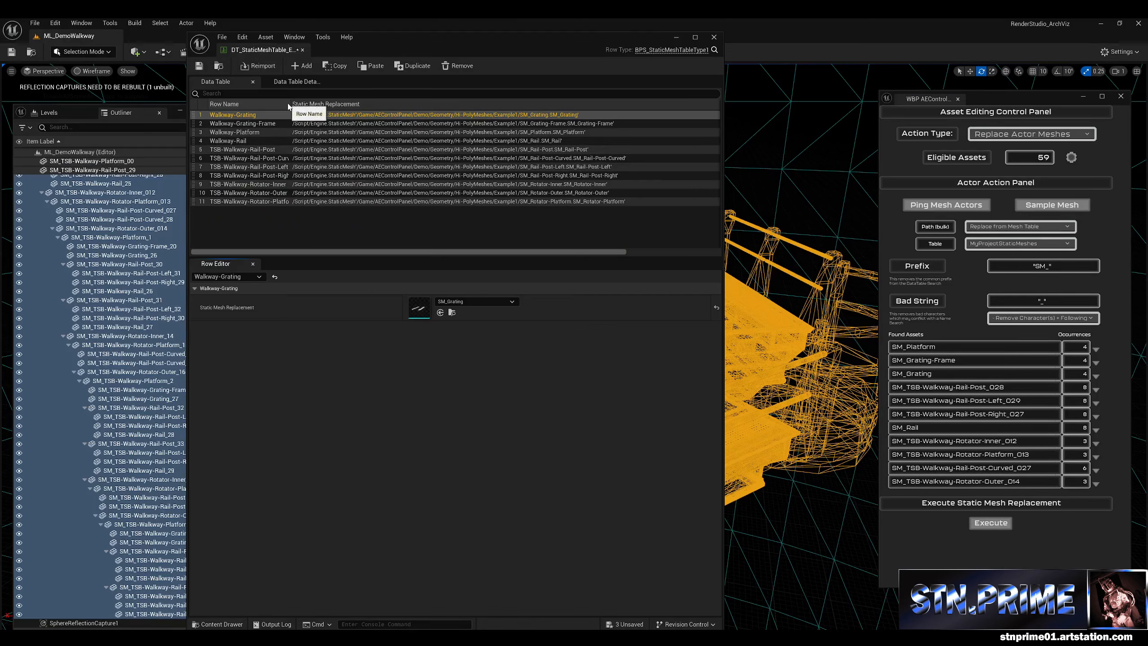
left_click_drag(290, 109, 334, 111)
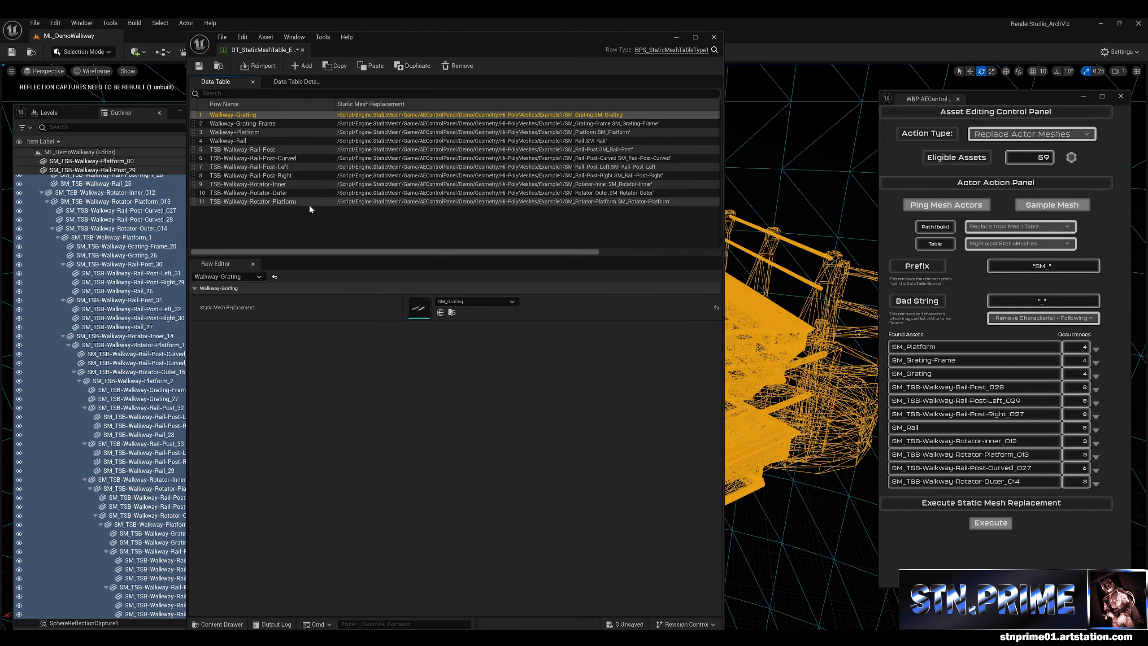
left_click(676, 37)
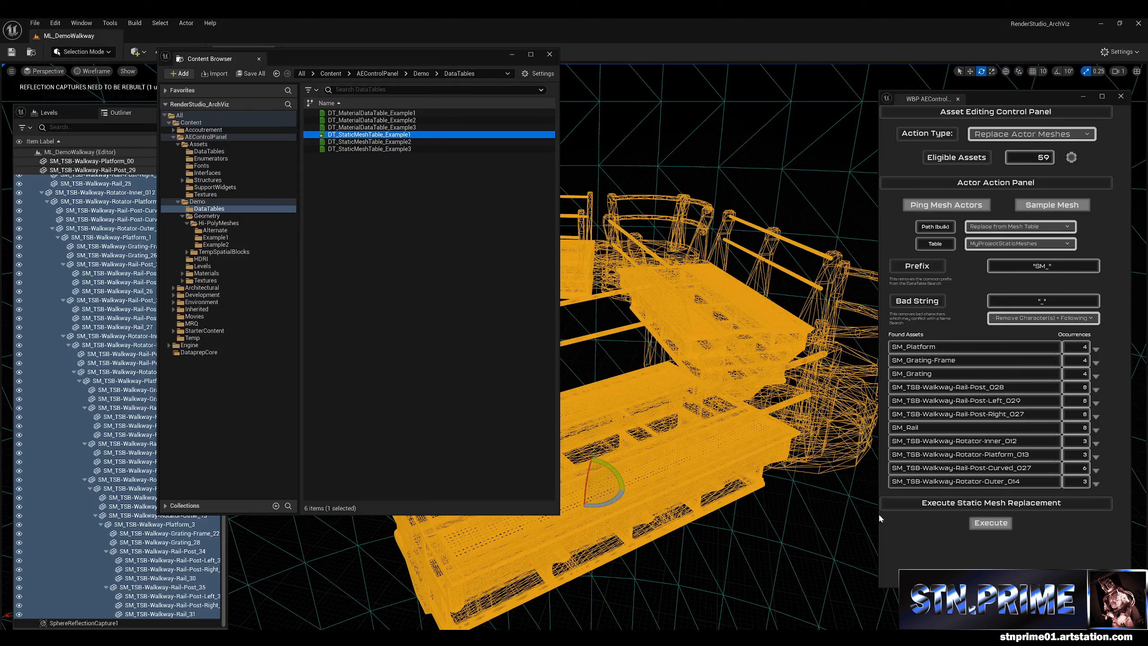
Step: Execute the static mesh replacement on the walkway actors and switch the viewport from Wireframe to Lit
left_click(993, 524)
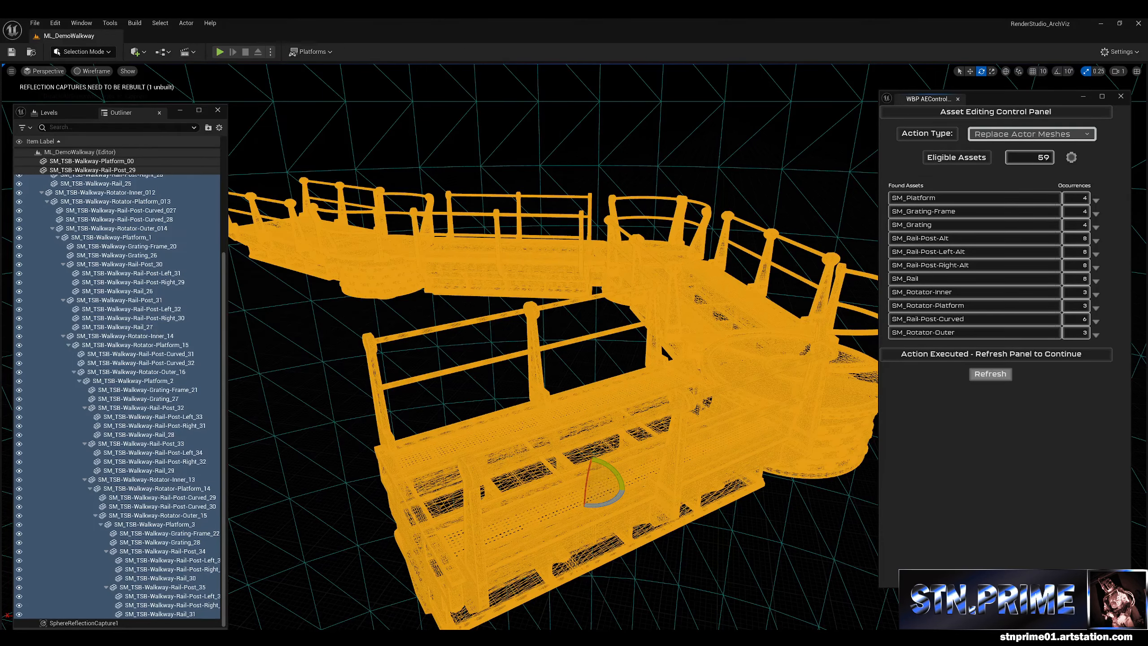
right_click_drag(512, 194, 649, 455)
left_click(94, 71)
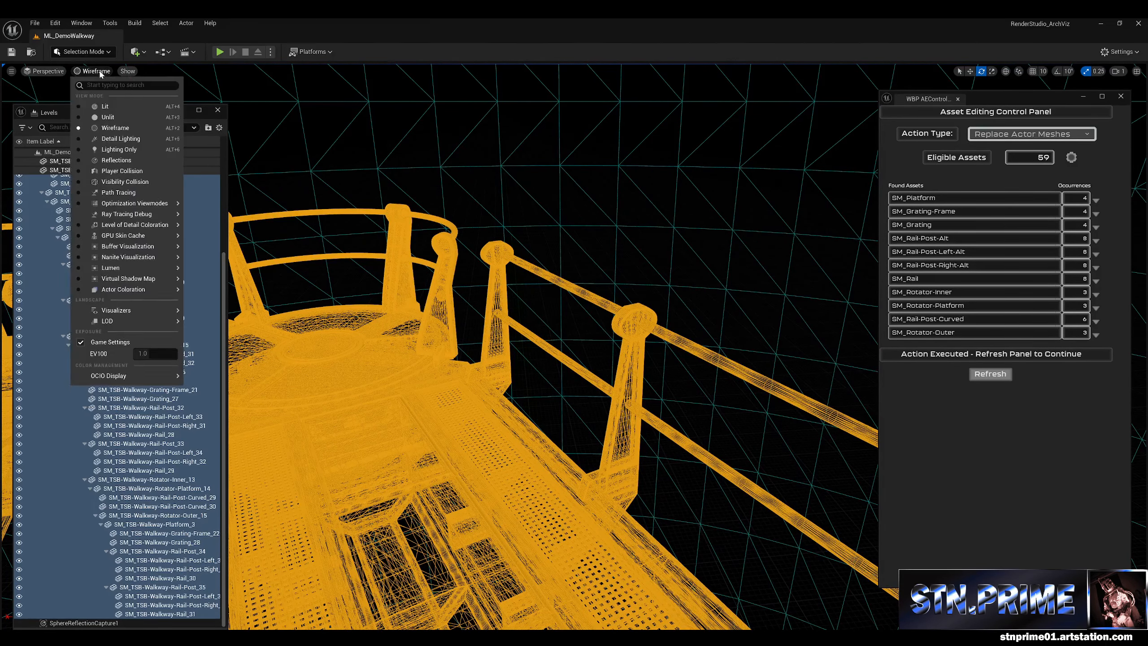
left_click(98, 99)
Step: Examine the replaced walkway meshes up close, selecting a left, a right and a centre rail post to check the alternates
key("w")
right_click_drag(703, 374, 764, 363)
key("d")
key("s")
key("s")
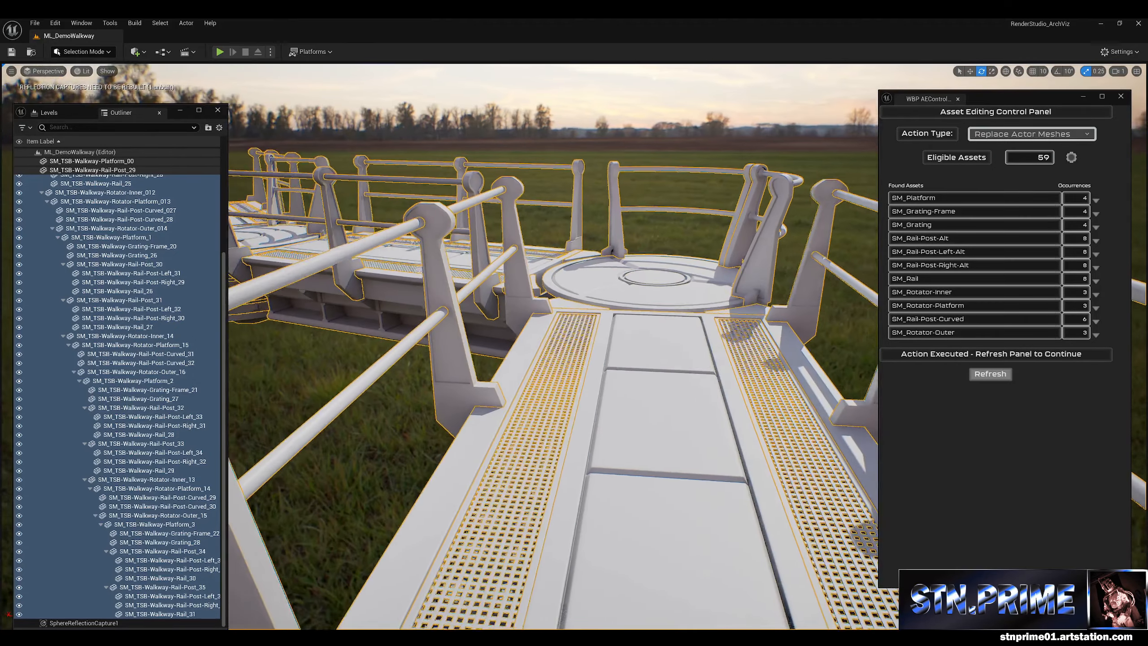
key("s")
right_click_drag(556, 290, 529, 289)
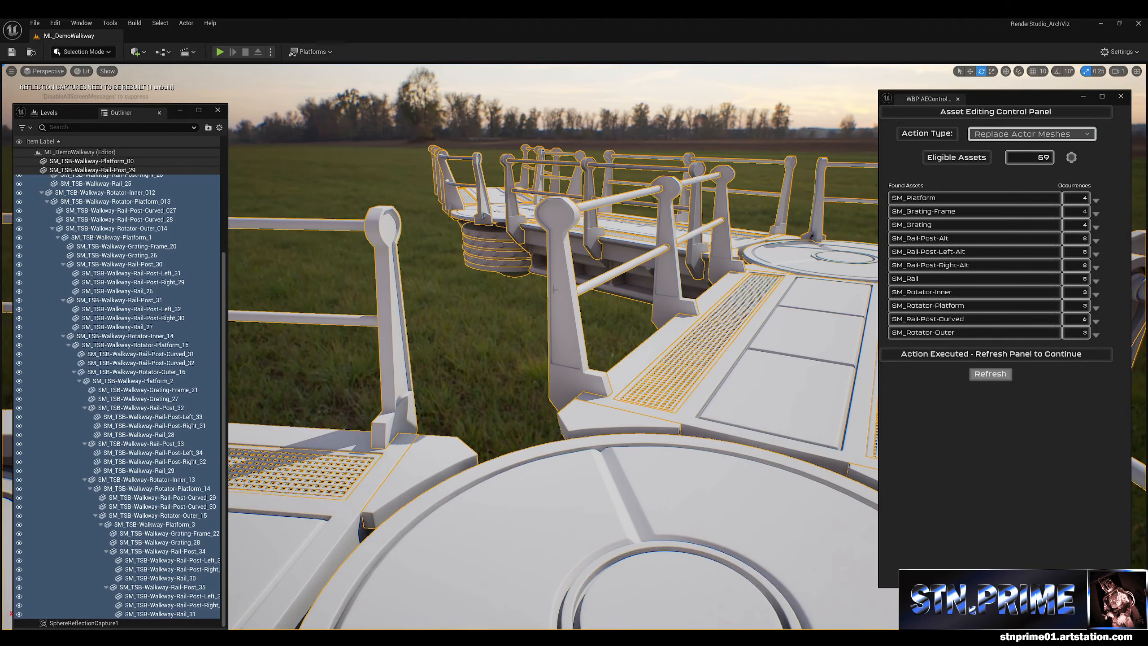
left_click(554, 290)
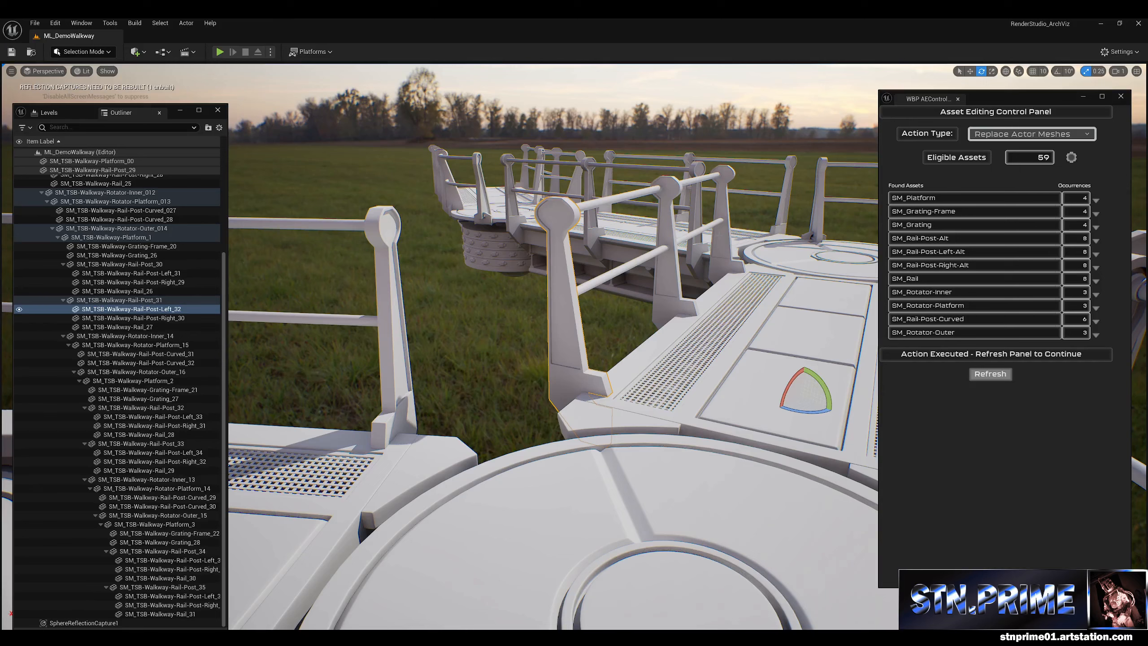
left_click_drag(720, 233, 722, 231)
left_click(721, 234)
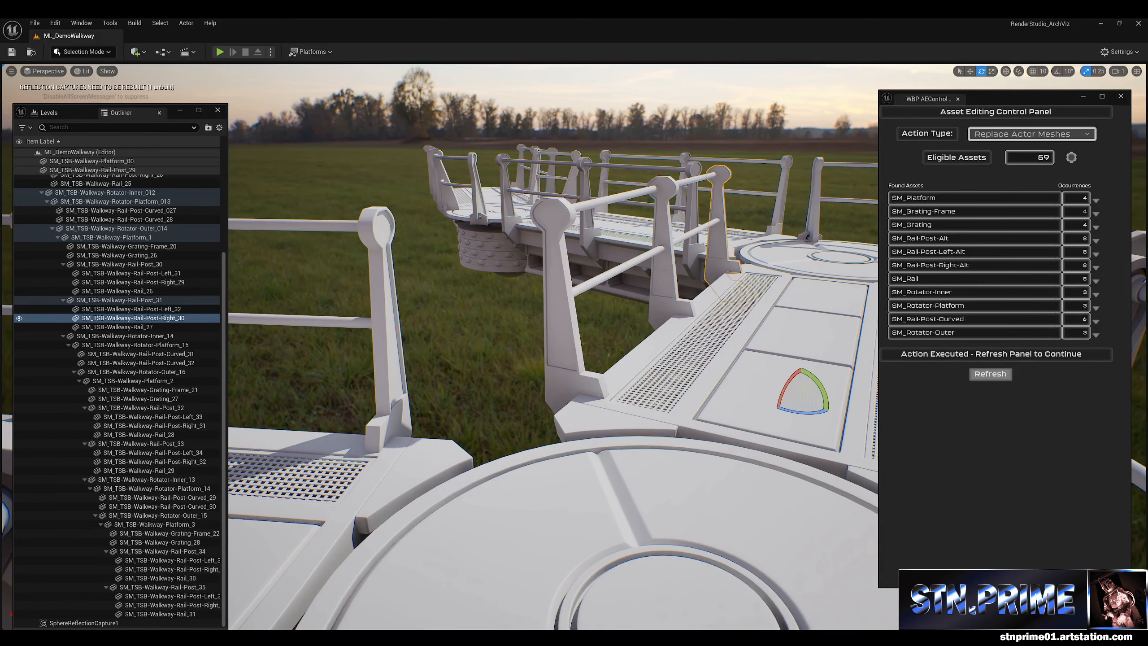
left_click(119, 300)
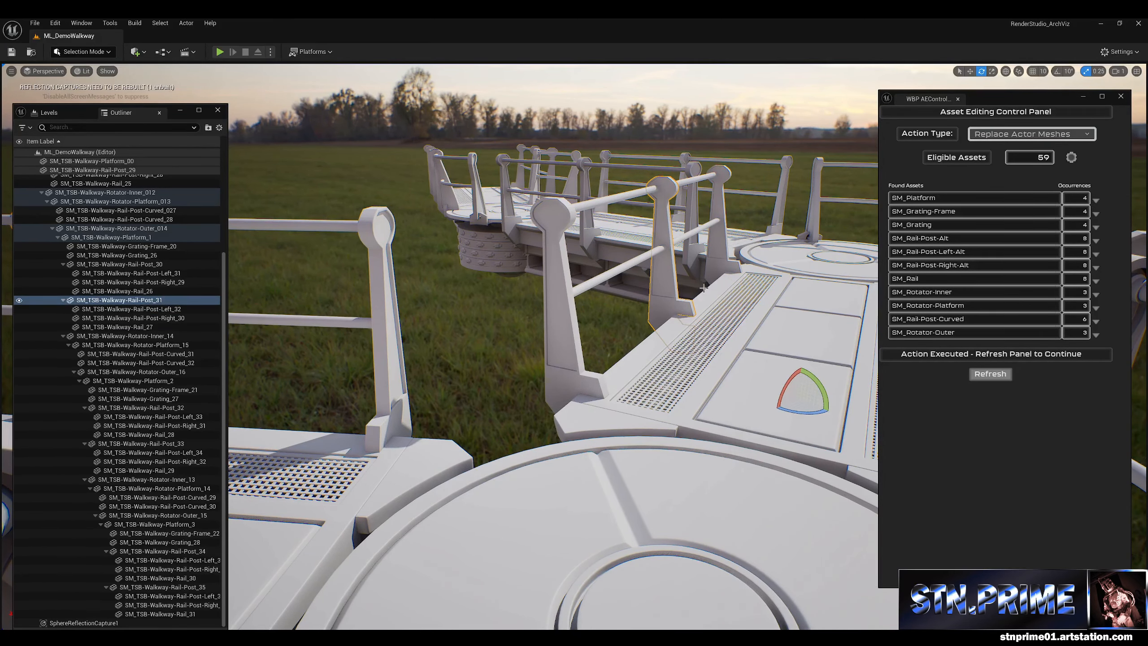
Step: Focus on SM_TSB-Walkway-Rail-Post_31 and examine the whole walkway from several angles
key("f")
left_click_drag(624, 380, 569, 419, "alt")
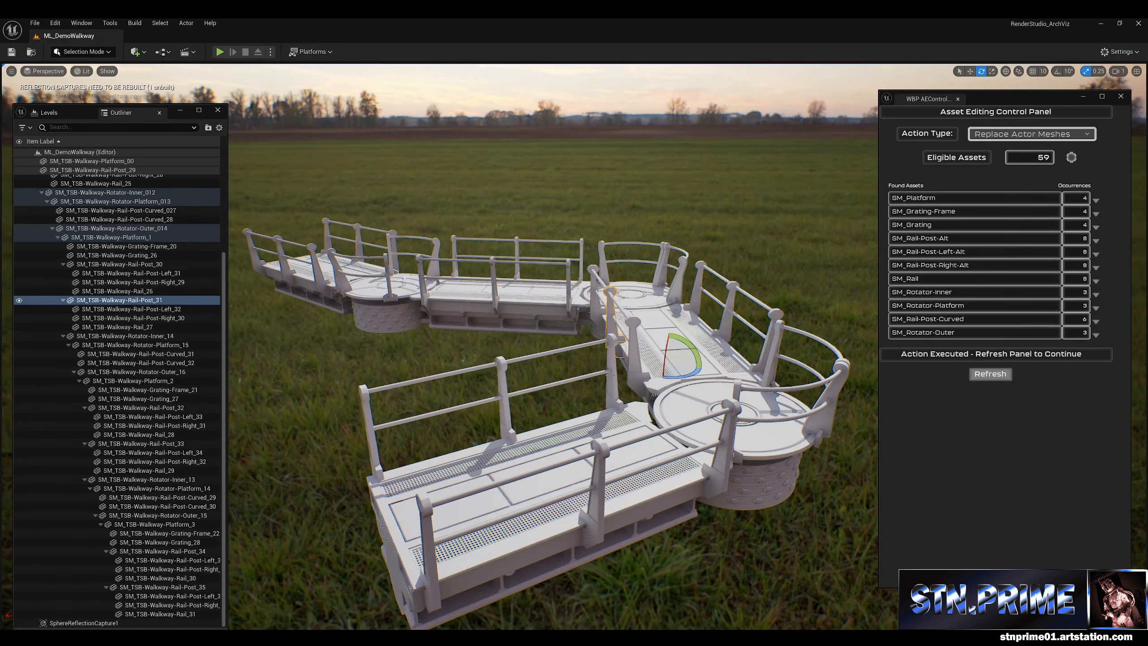
left_click_drag(676, 381, 650, 384, "alt")
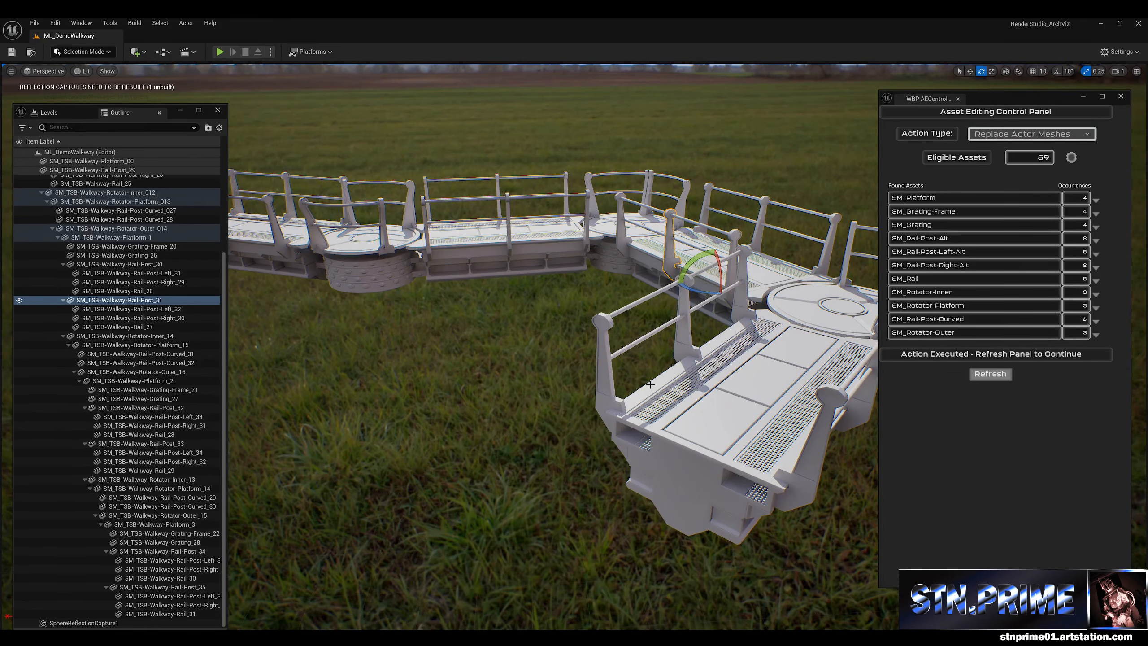
left_click_drag(545, 417, 551, 375, "alt")
left_click_drag(649, 416, 567, 393, "alt")
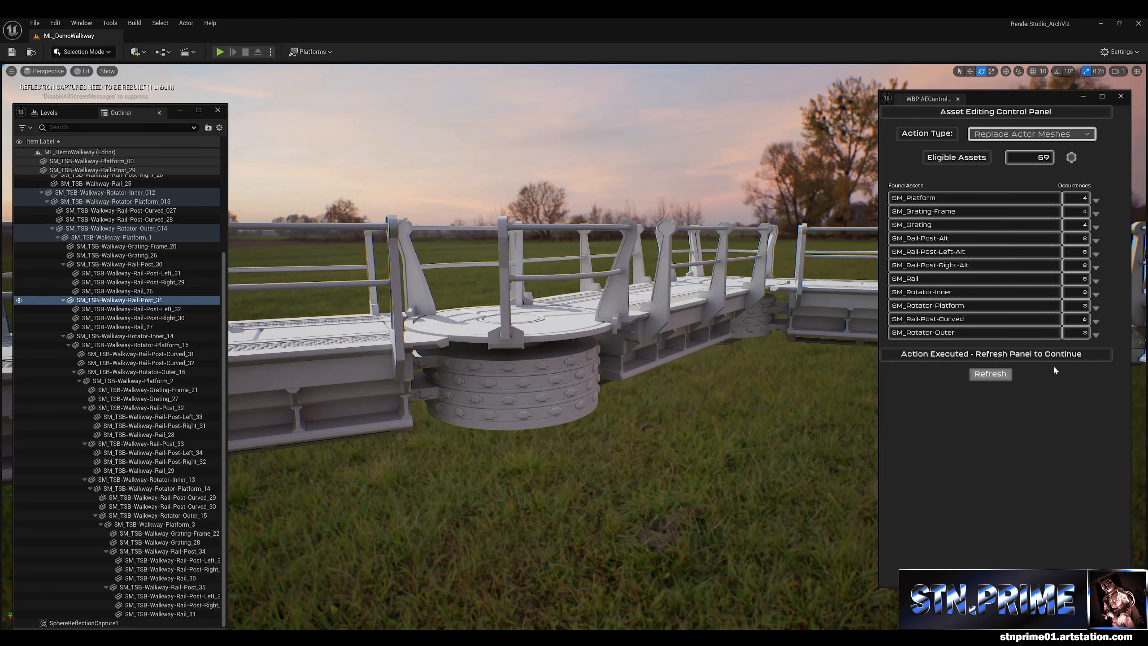
Step: Refresh the Asset Editing Control Panel and set its action type to Replace Actor Materials
left_click(994, 377)
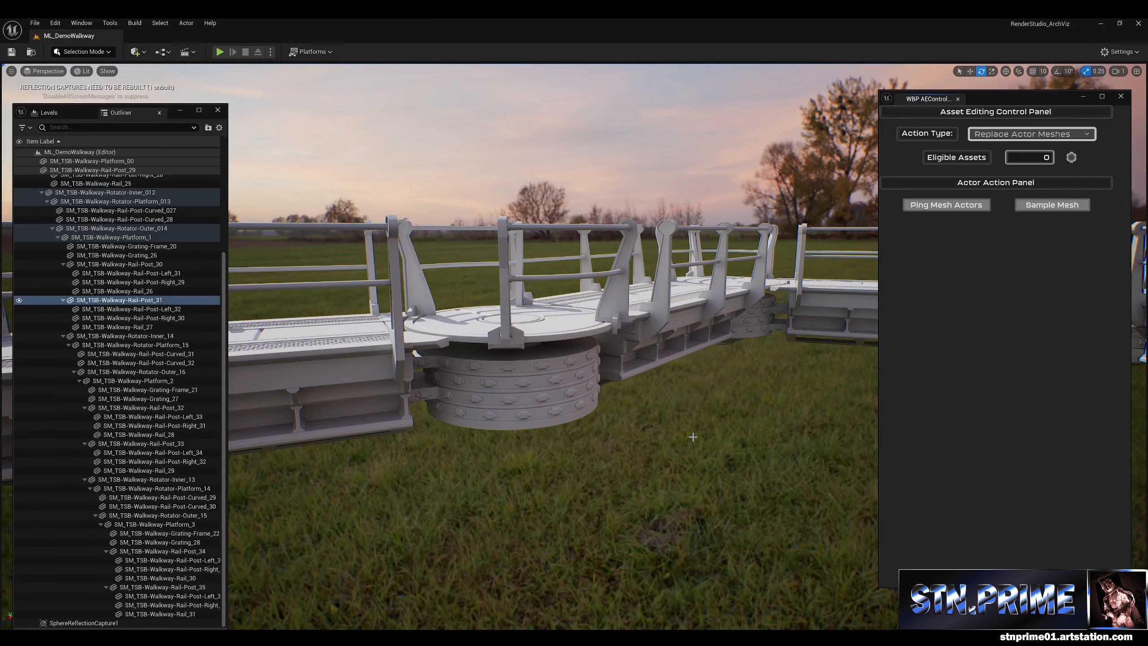
left_click(1006, 134)
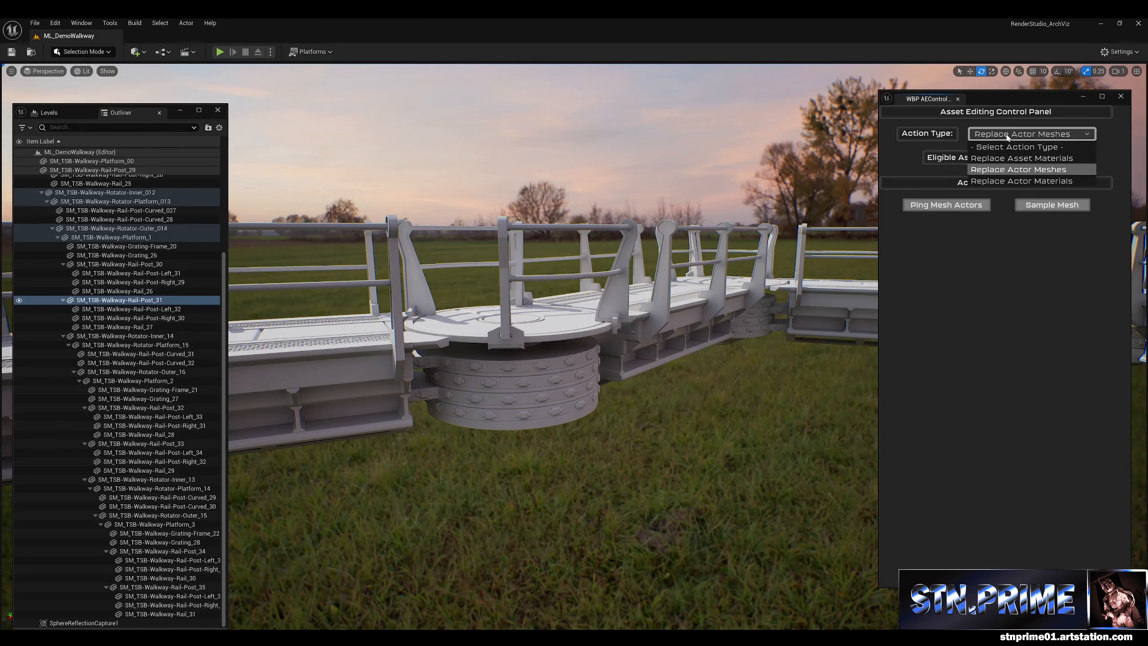
left_click(1054, 180)
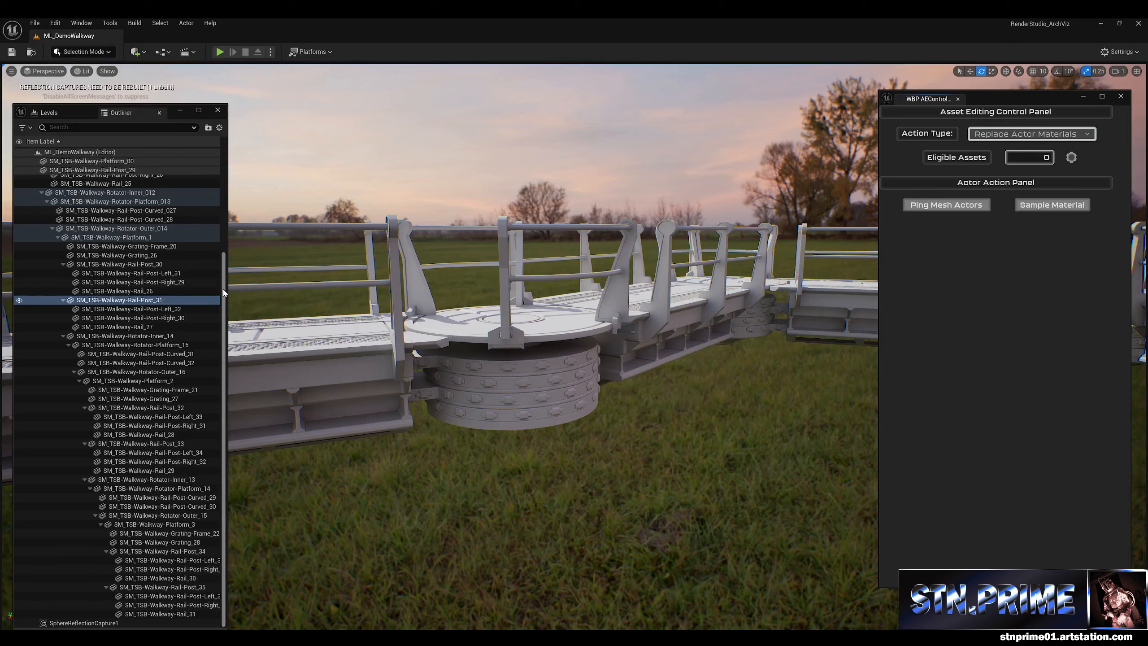
Step: Select all walkway actors in the Outliner, from SM_TSB-Walkway-Platform_00 through SM_TSB-Walkway-Rail_31
scroll(136, 235, "up", 5)
left_click(131, 199)
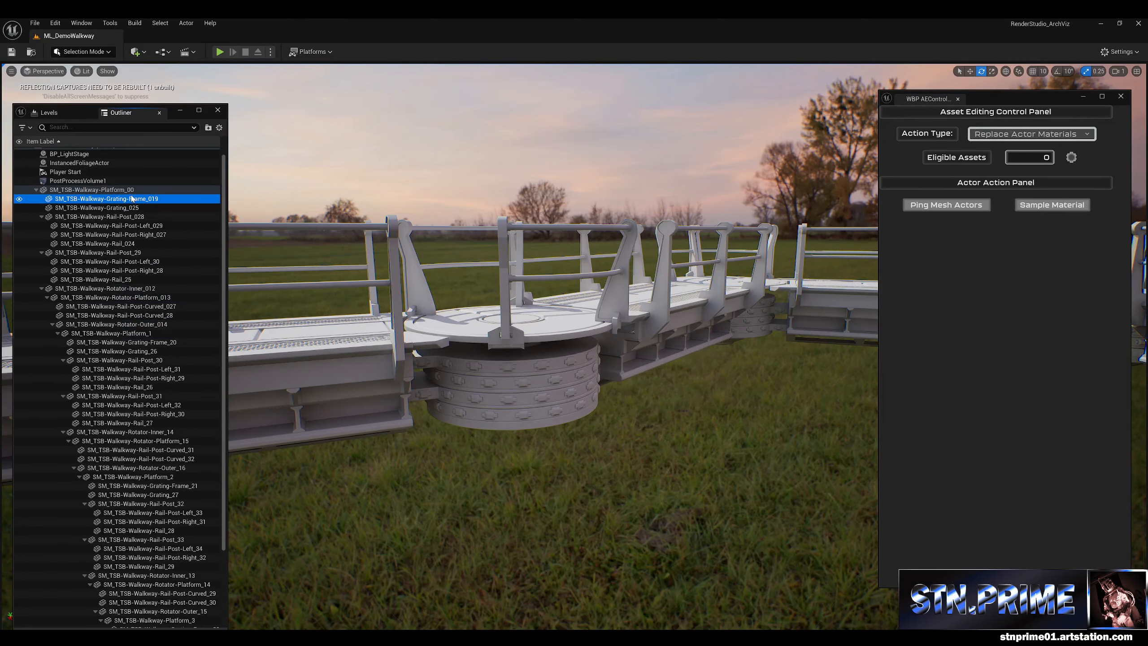
left_click(158, 189)
scroll(224, 225, "down", 1)
scroll(135, 407, "down", 3)
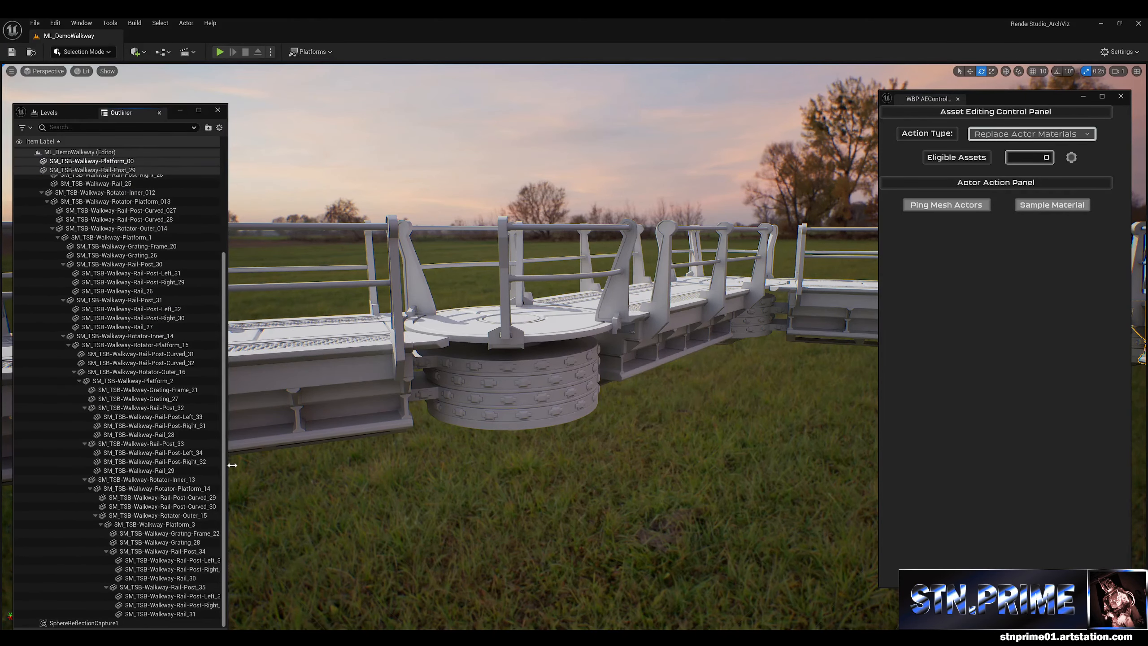
left_click(176, 615, "shift")
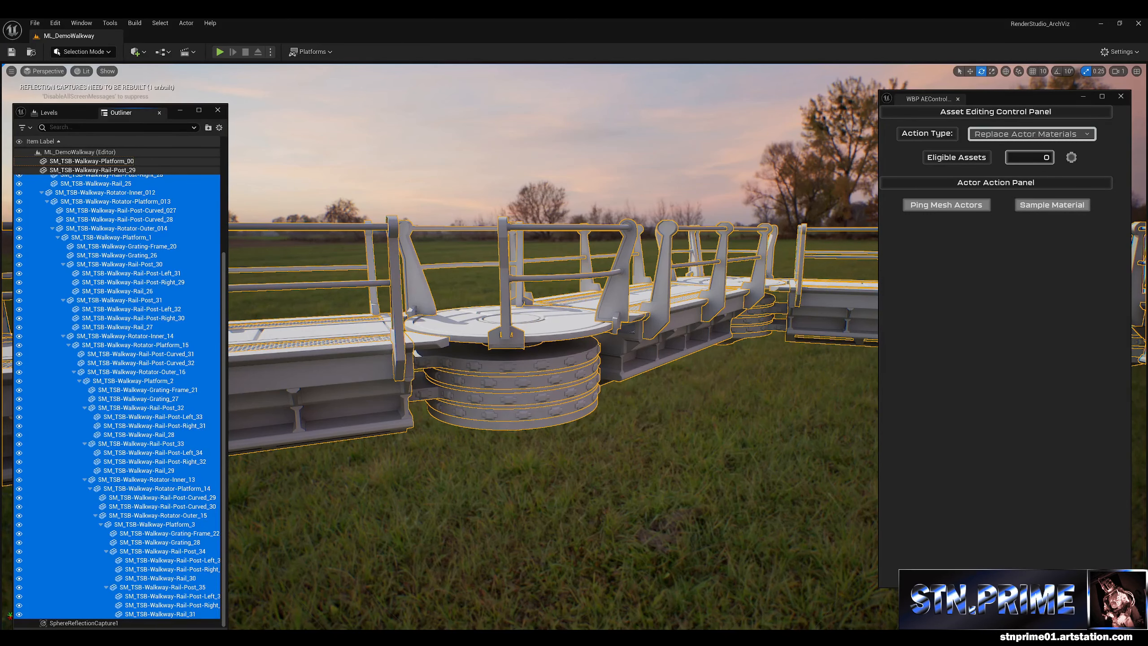
Step: Open the DT_StoredTables data table from the AEControlPanel Assets DataTables folder
key("alt+Tab")
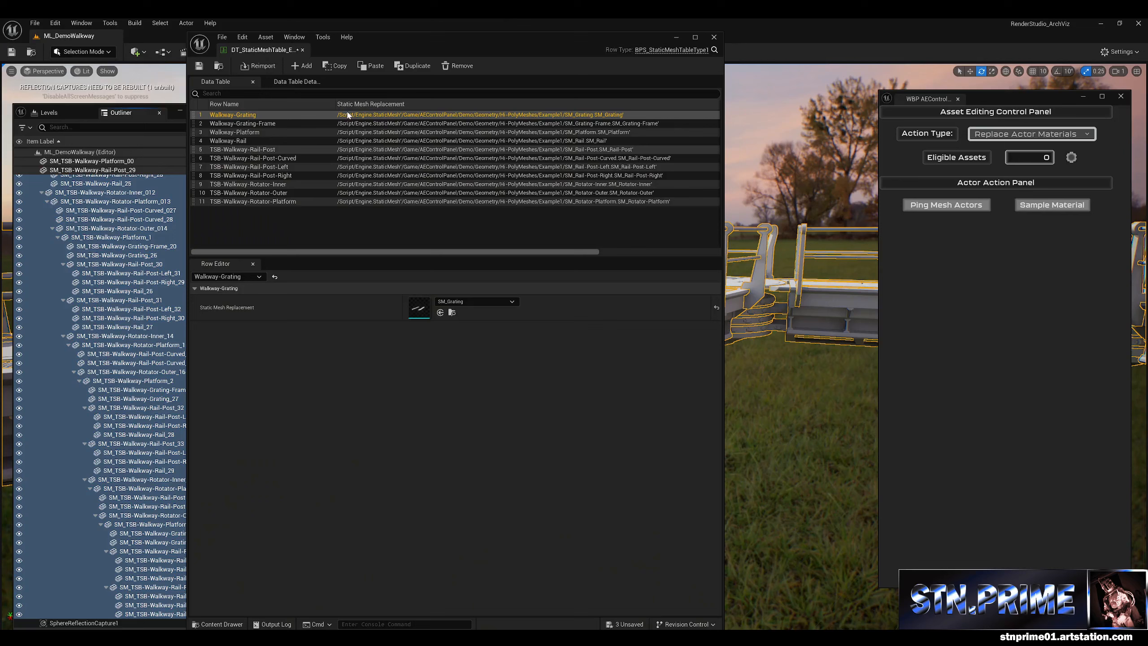
left_click(225, 66)
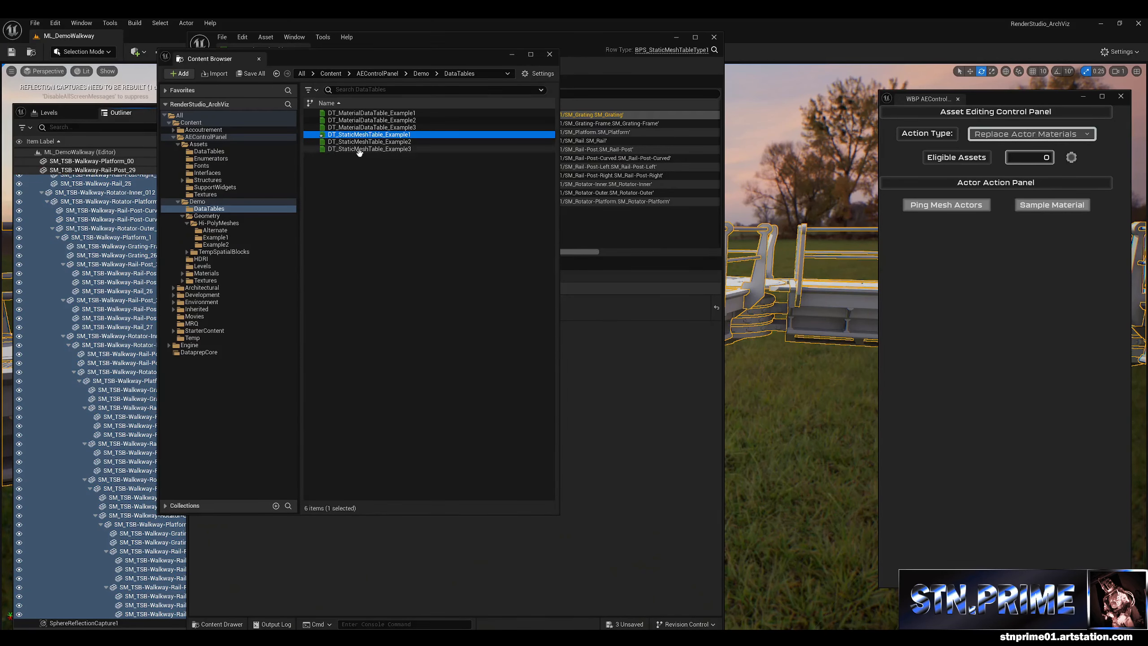
left_click(204, 154)
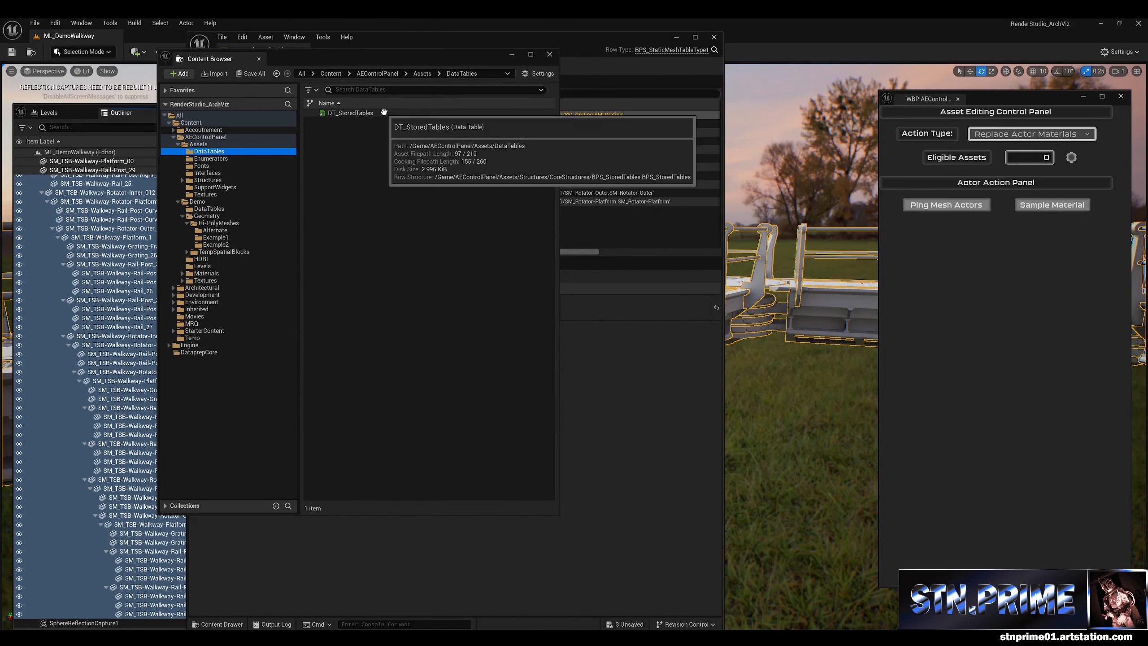
double_click(357, 113)
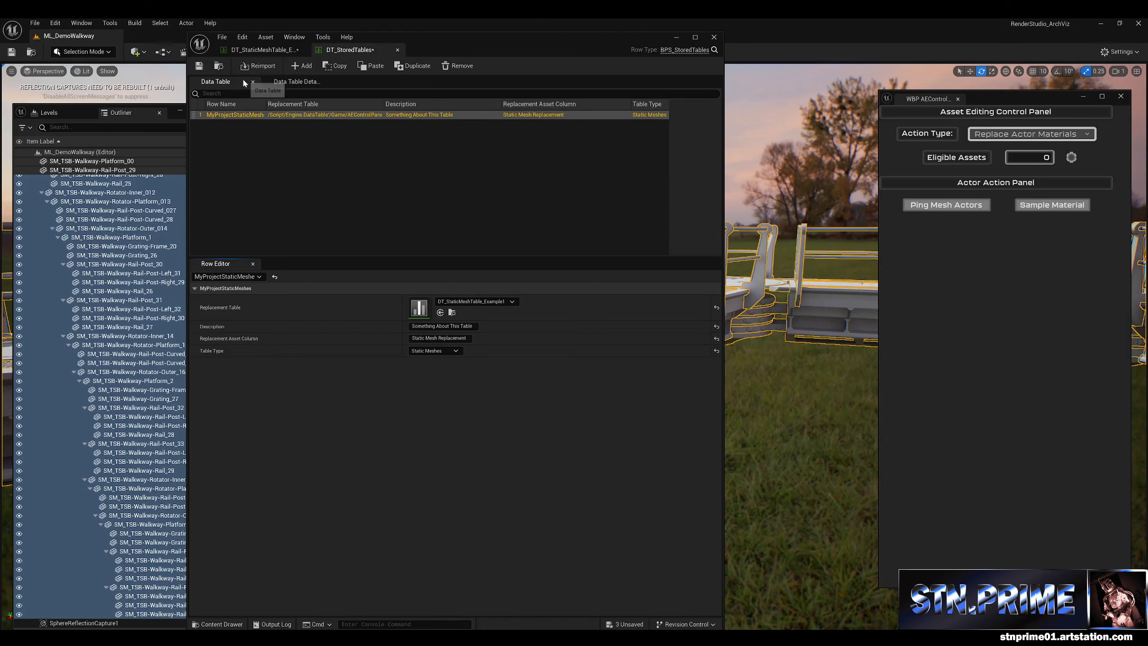
Step: Add a new row to DT_StoredTables, widen the Row Name column and name the row MaterialSwaps
left_click(310, 67)
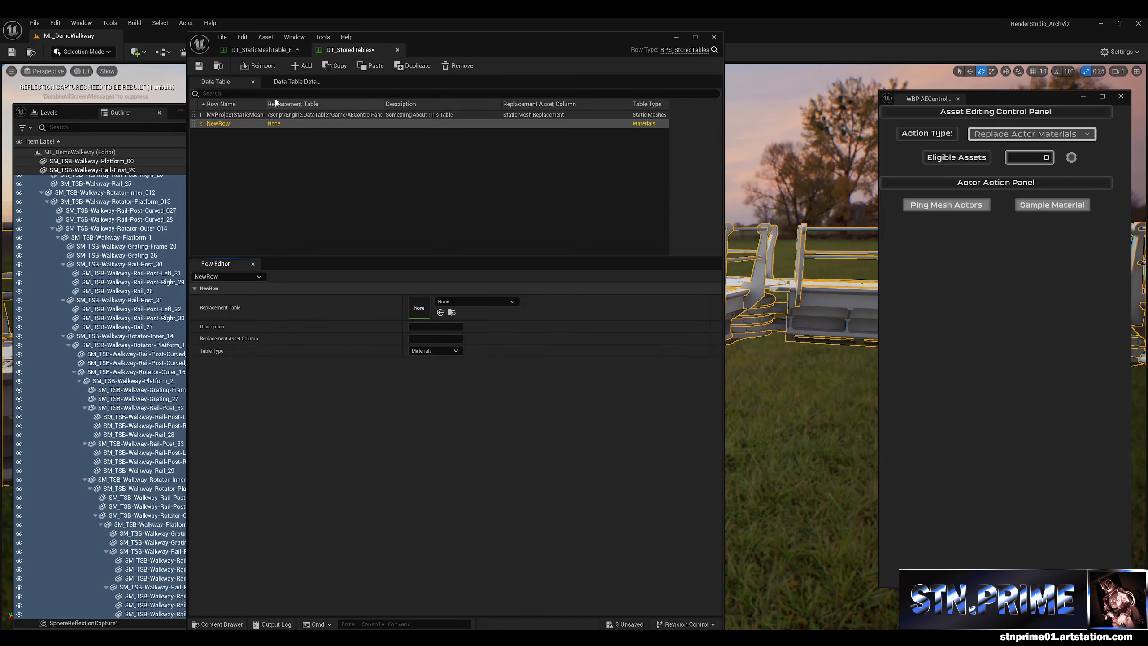
left_click_drag(261, 104, 297, 103)
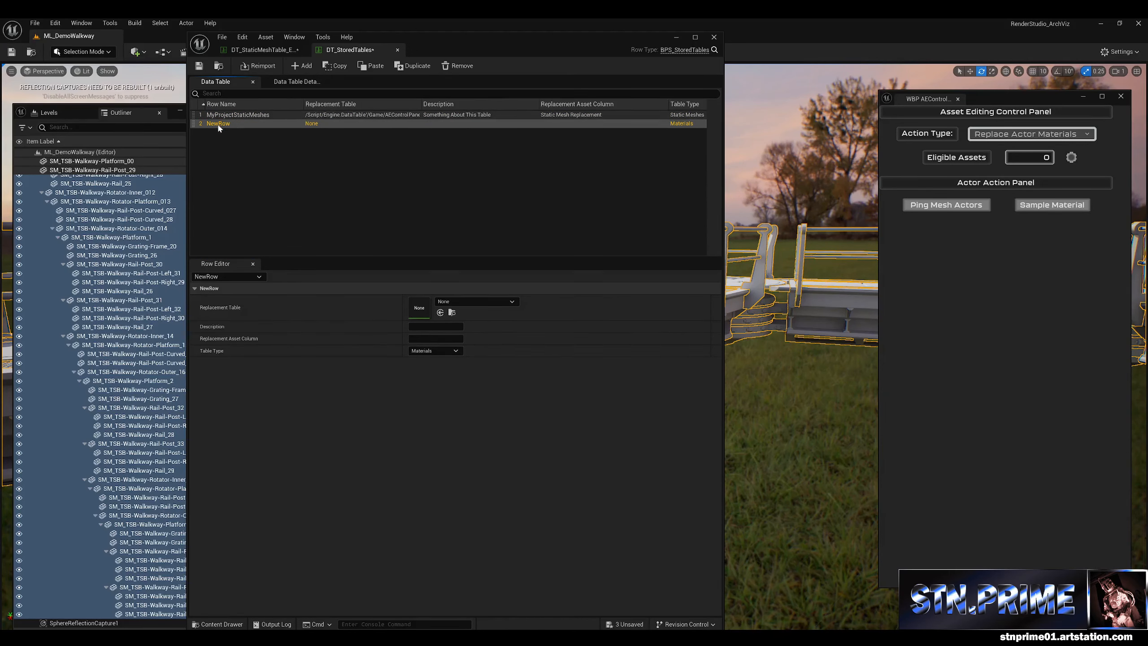
double_click(218, 124)
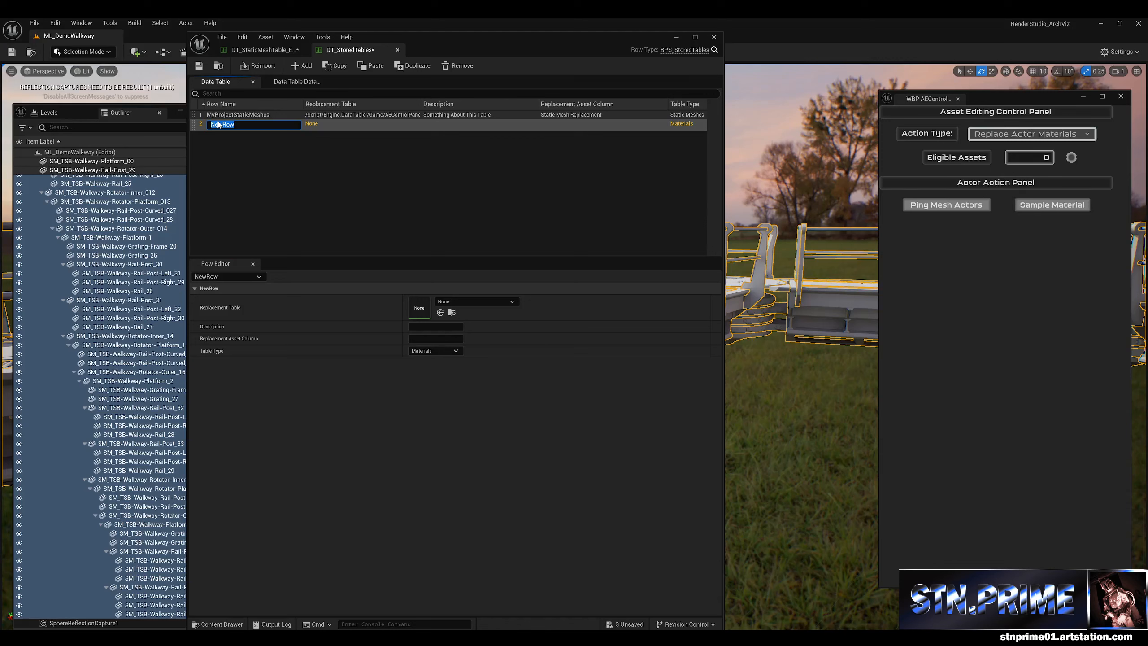
type("MaterialSwaps")
key("Return")
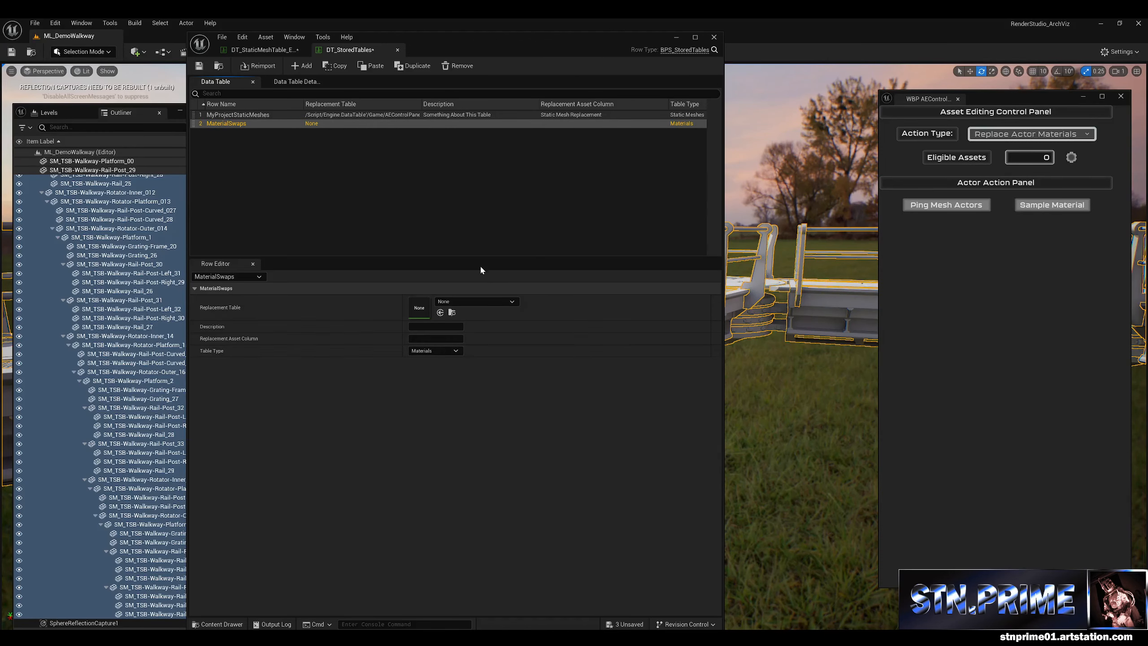
Step: Assign DT_MaterialDataTable_Example1 from the demo DataTables folder as the MaterialSwaps row's replacement table
left_click(393, 115)
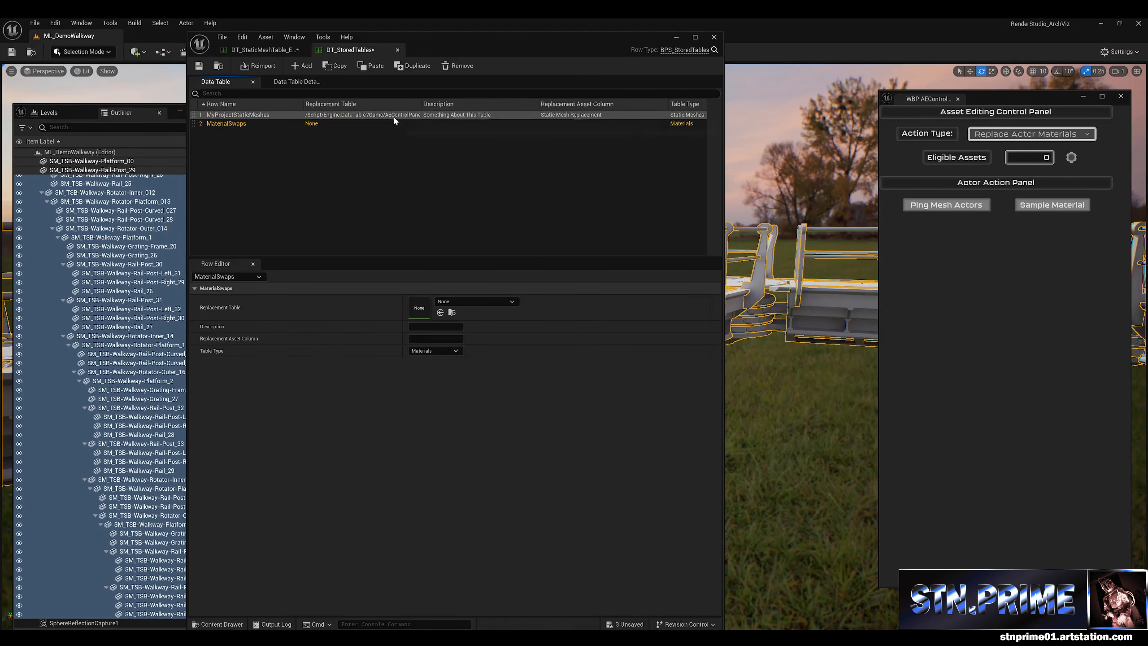
left_click(452, 312)
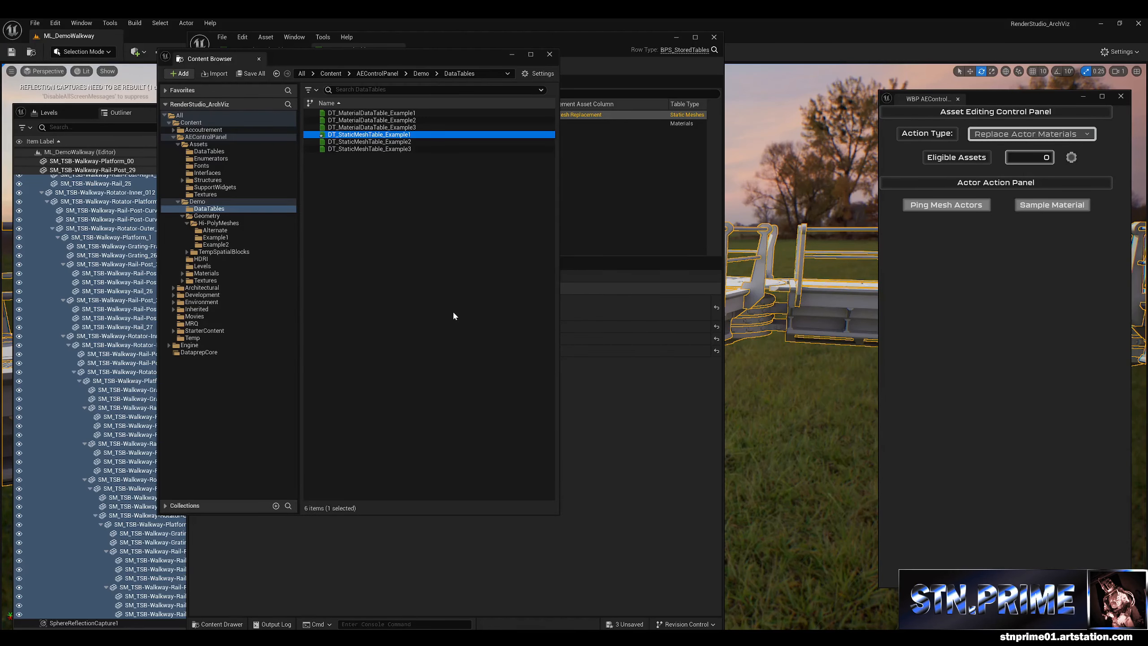
left_click(373, 113)
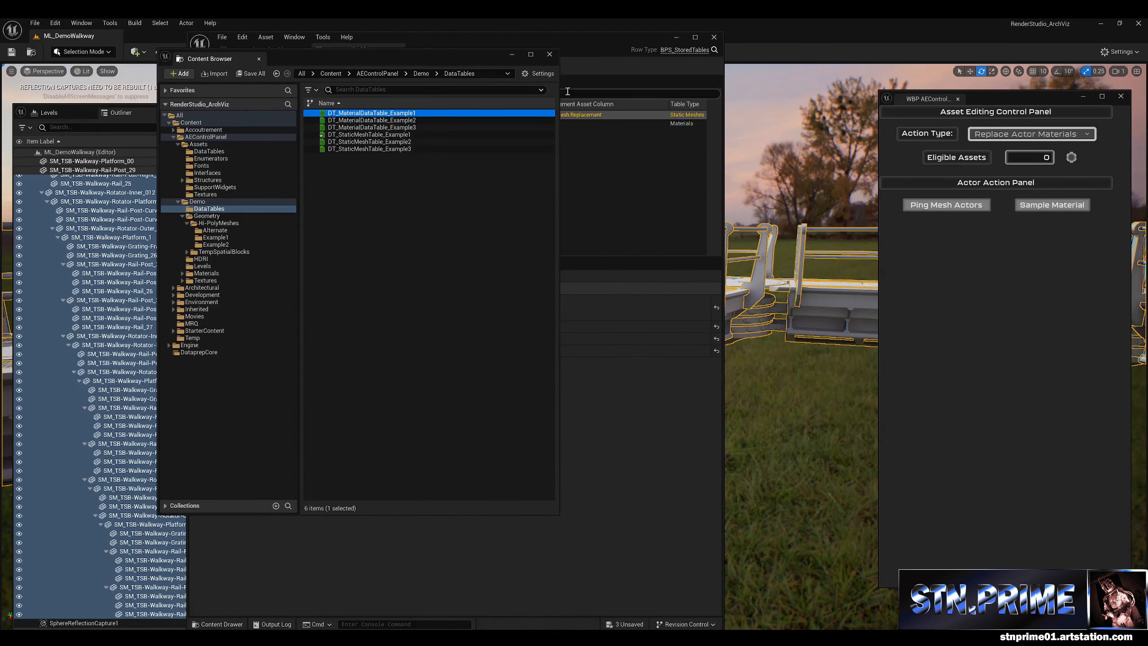
left_click(572, 67)
left_click(277, 124)
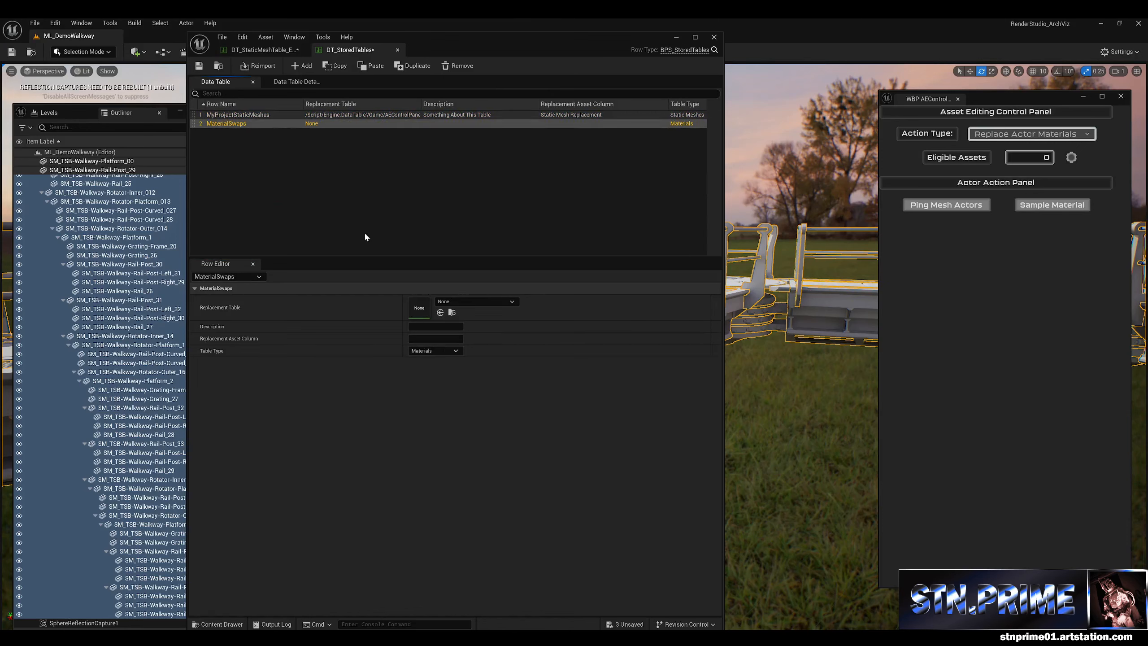
left_click(440, 312)
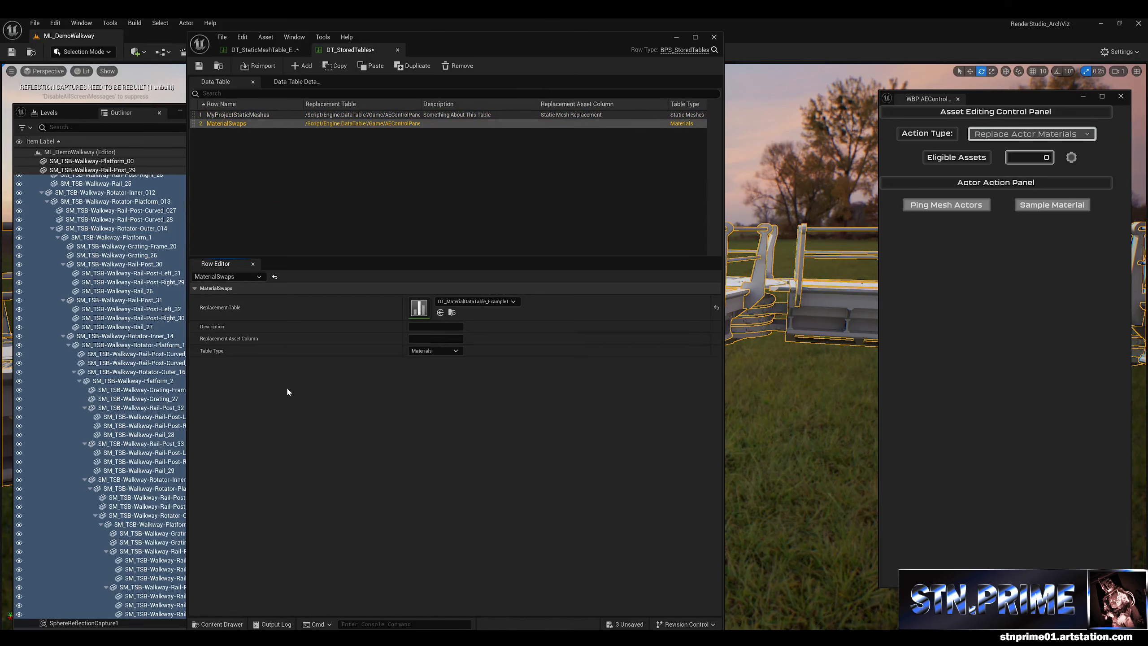
Step: Open DT_MaterialDataTable_Example1 and widen its Row Name column to read the material row names and replacement column name
left_click(451, 313)
double_click(380, 115)
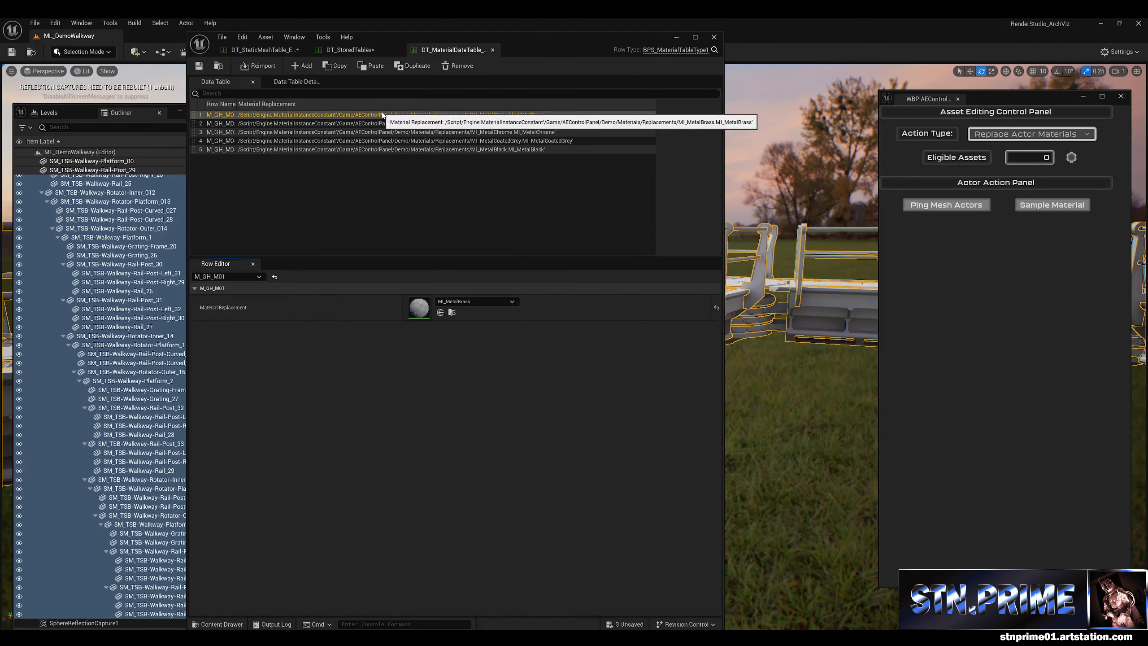
left_click_drag(237, 104, 305, 109)
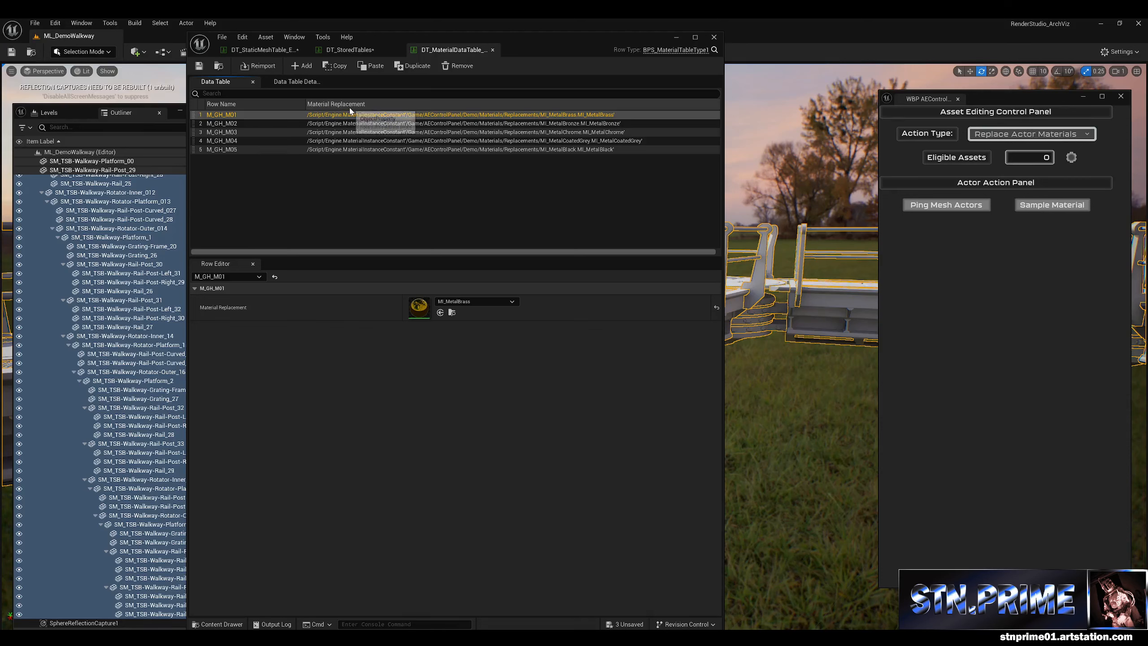
left_click(298, 82)
left_click(230, 82)
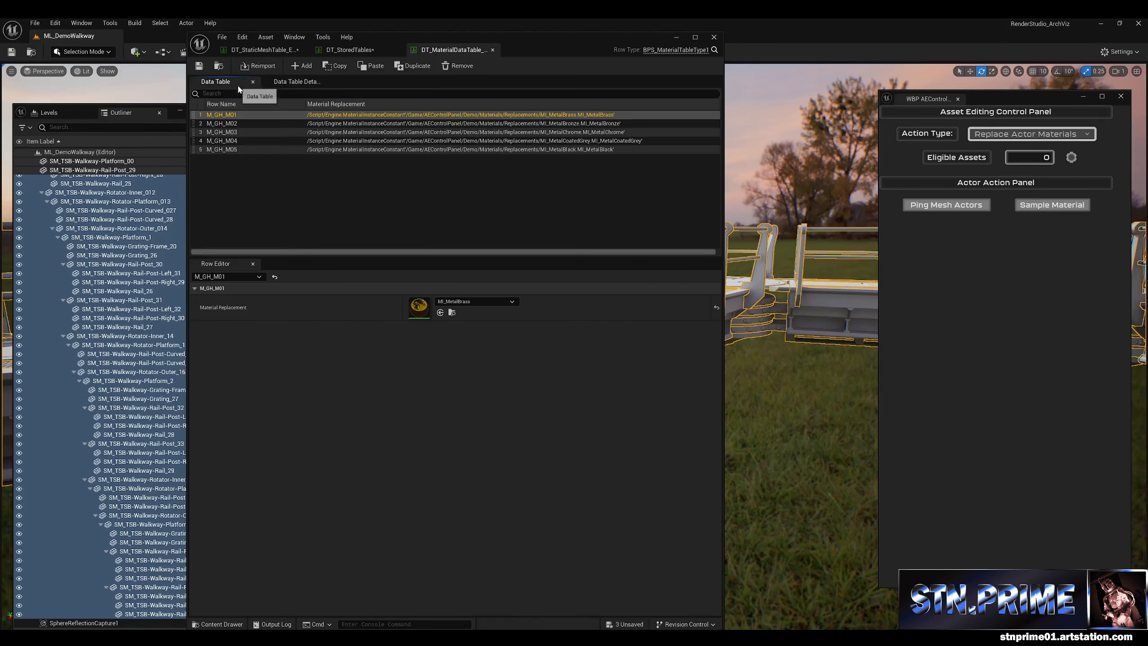
Step: Return to DT_StoredTables and set the MaterialSwaps row's Replacement Asset Column to Material Replacement
left_click(368, 53)
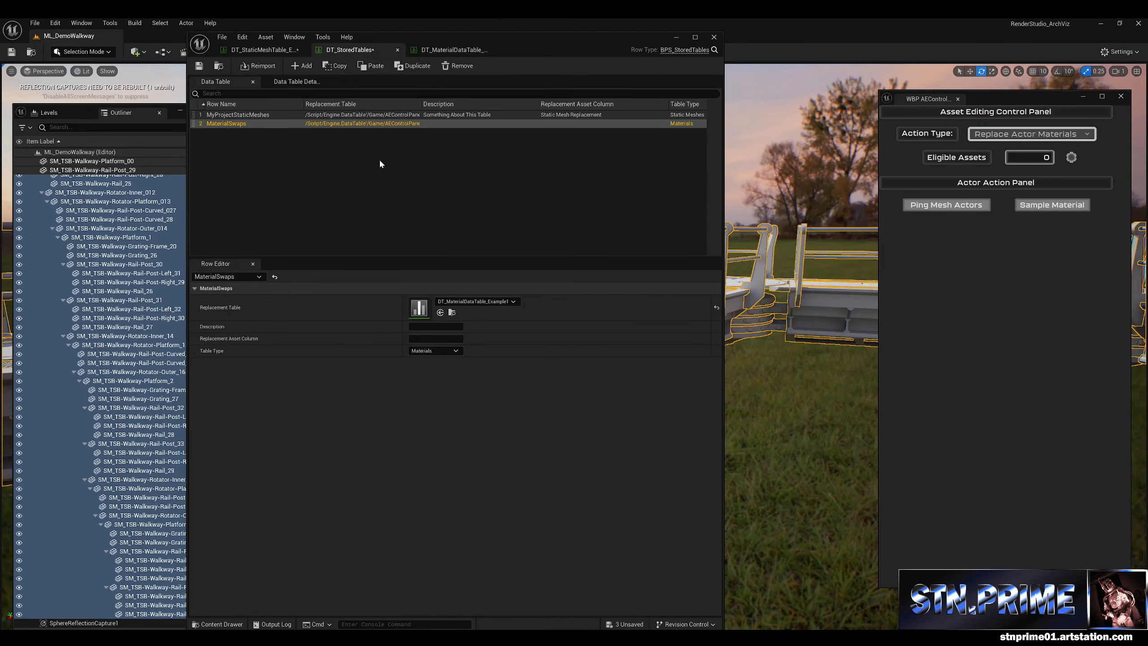
left_click(421, 338)
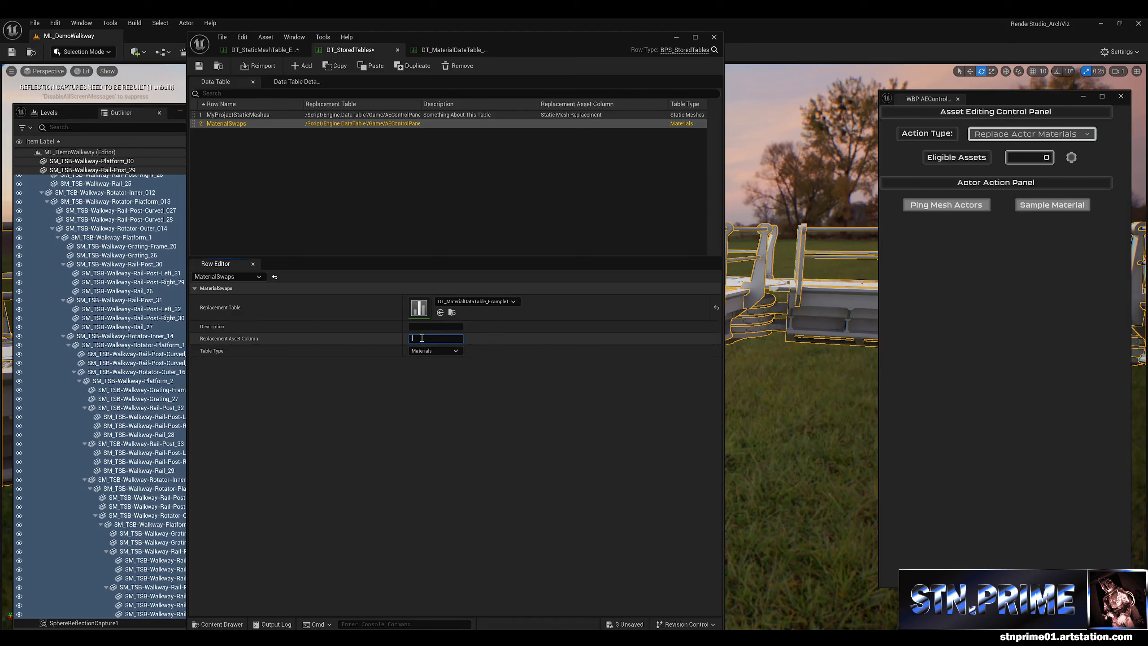
type("Material Replacementr")
key("Return")
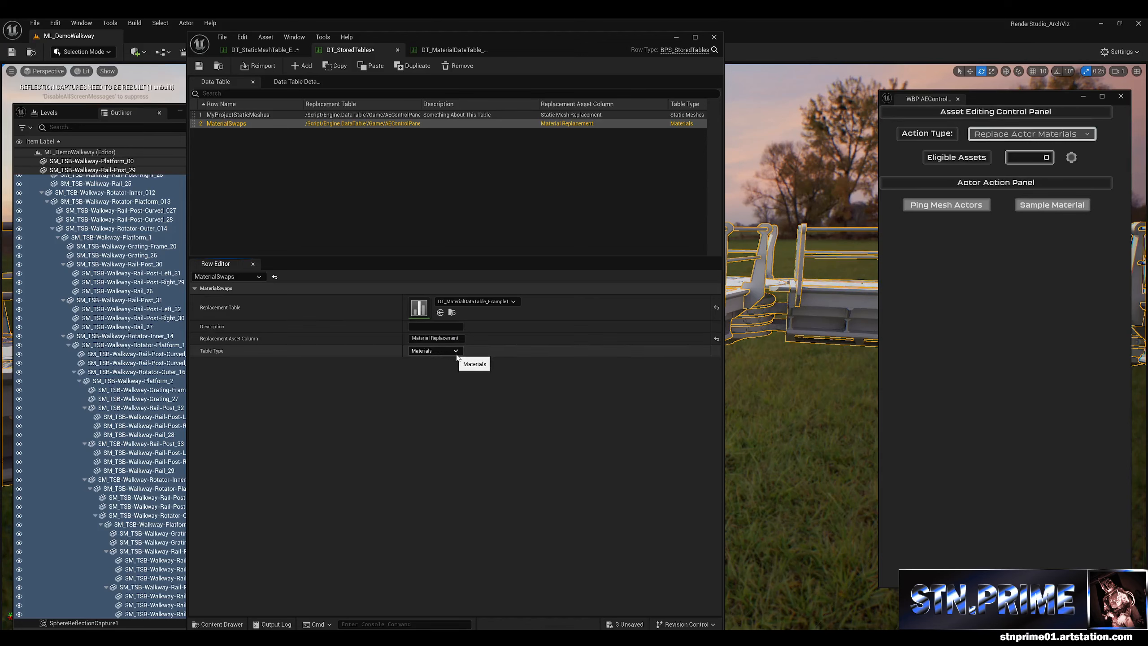
Step: Give the MaterialSwaps row the description "Good material", save DT_StoredTables and minimize its editor window
left_click(444, 327)
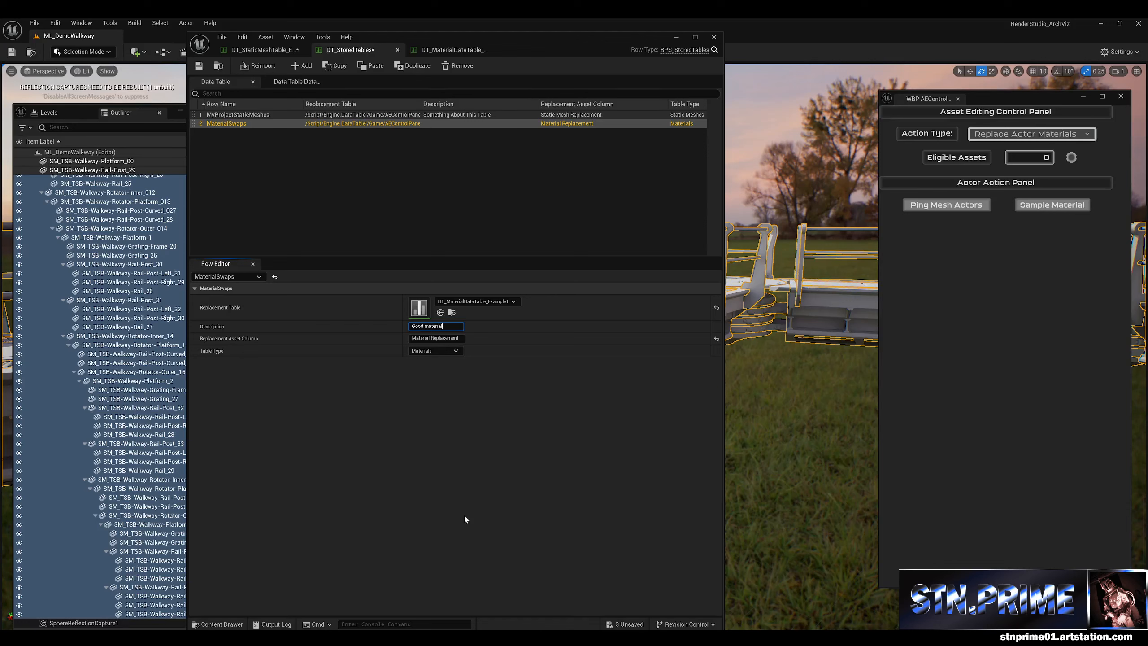
key("Return")
left_click(198, 65)
left_click(676, 37)
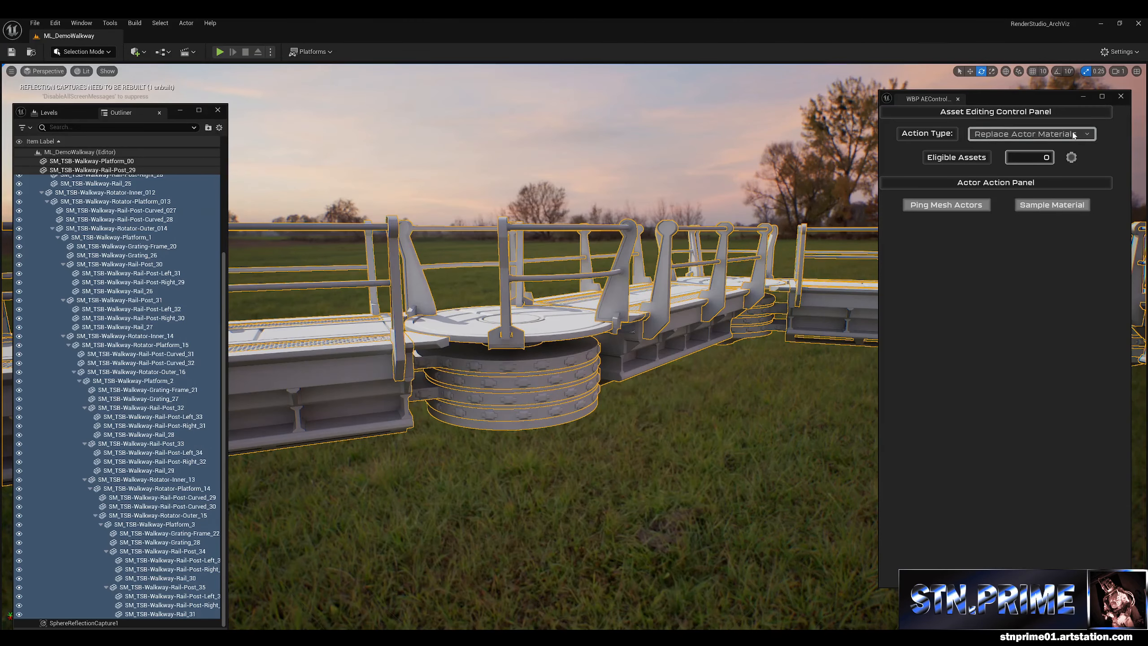
Step: Reset the control panel's action type and set it to Replace Actor Materials again to reload the tables
left_click(1074, 135)
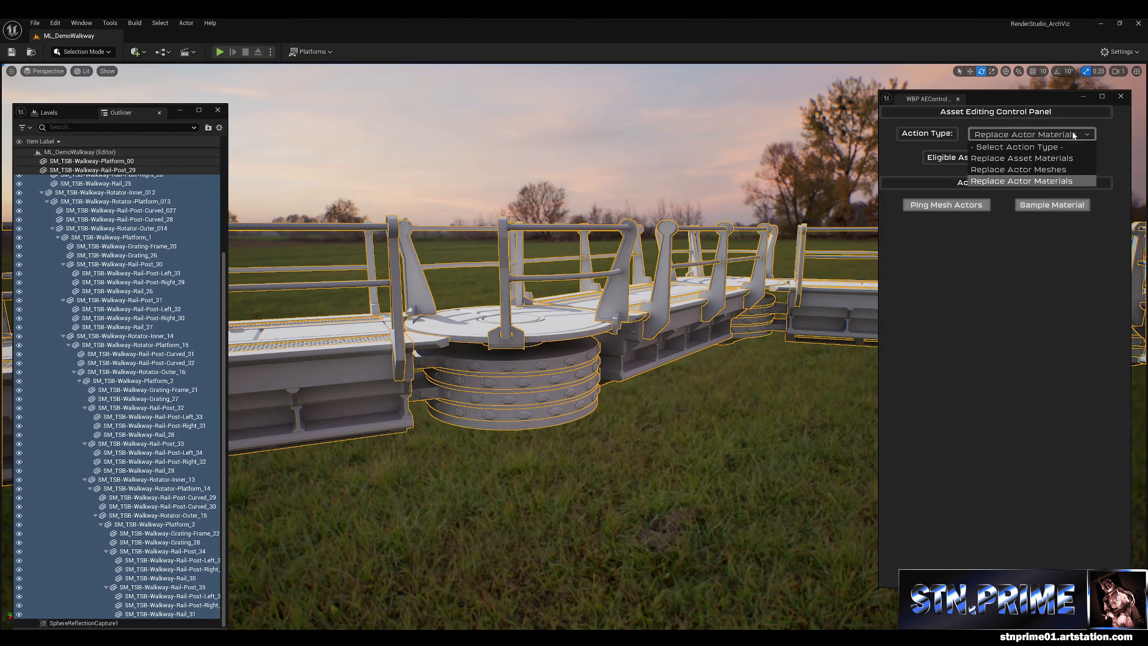
left_click(1051, 147)
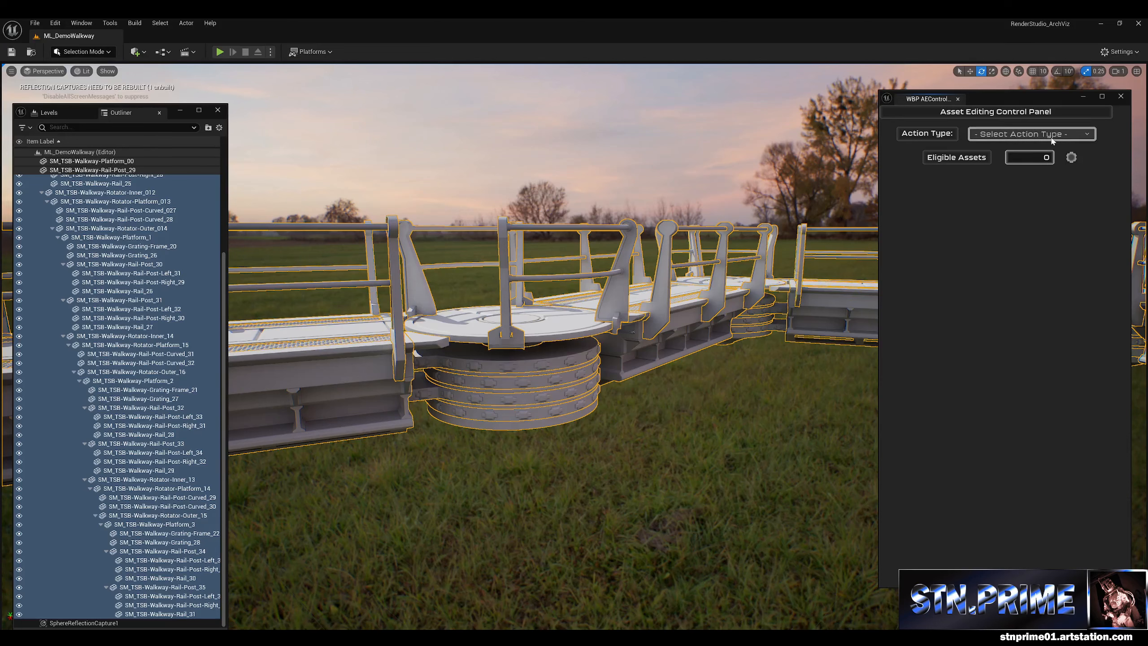
left_click(1039, 134)
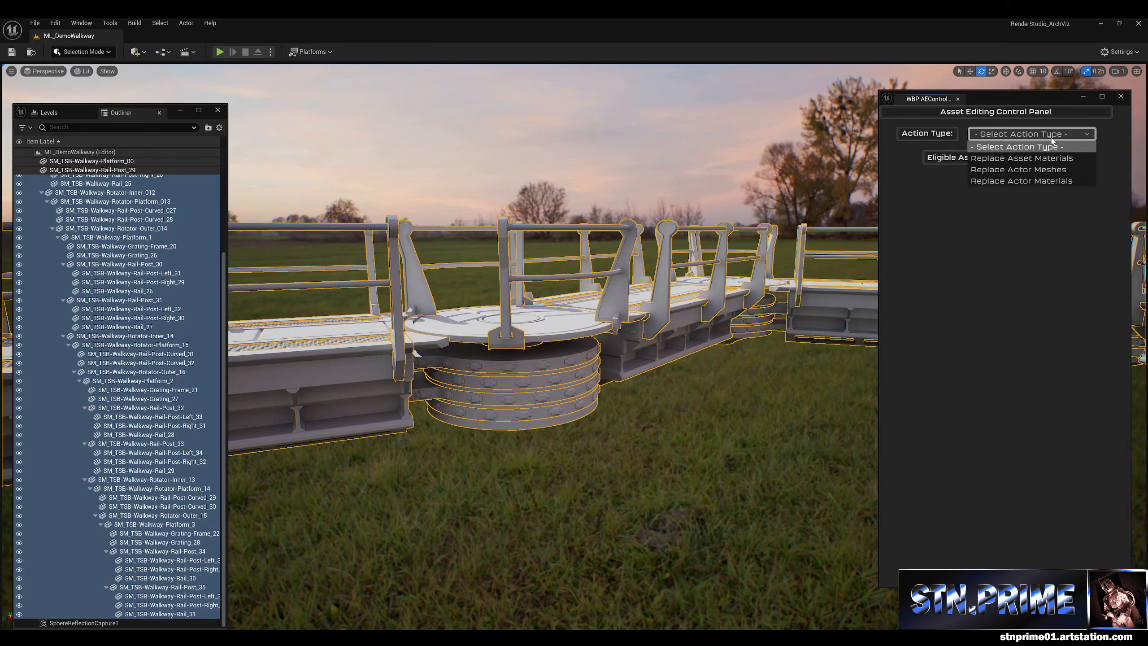
left_click(1039, 181)
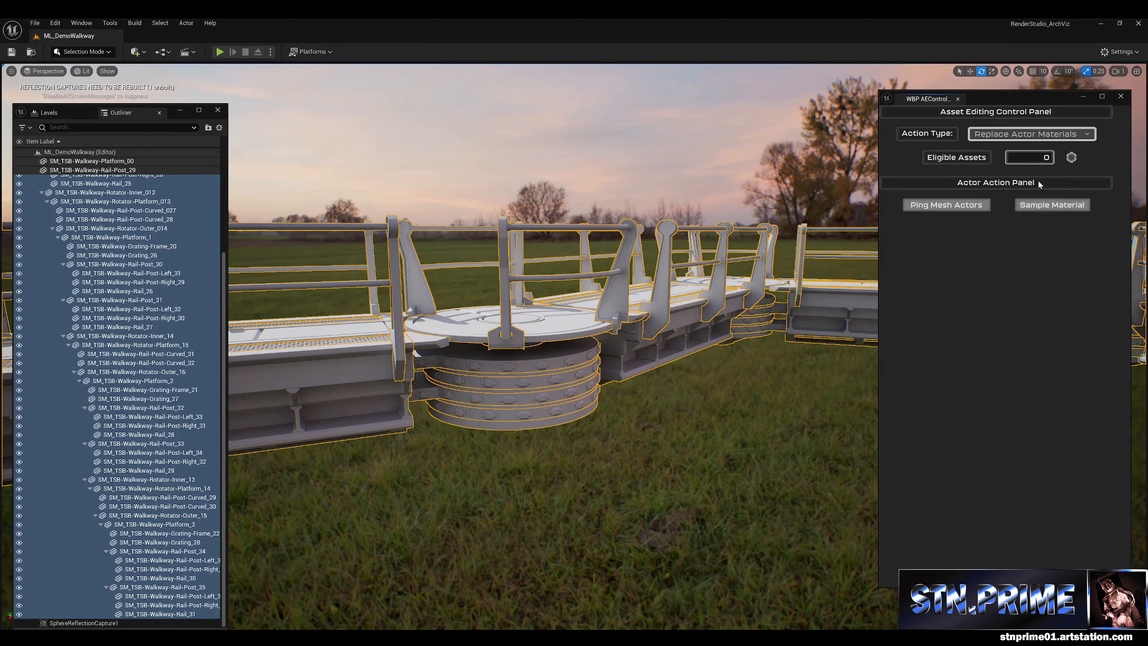
Step: Ping the selected mesh actors and set the bulk path to Replace from Material Table
left_click(964, 208)
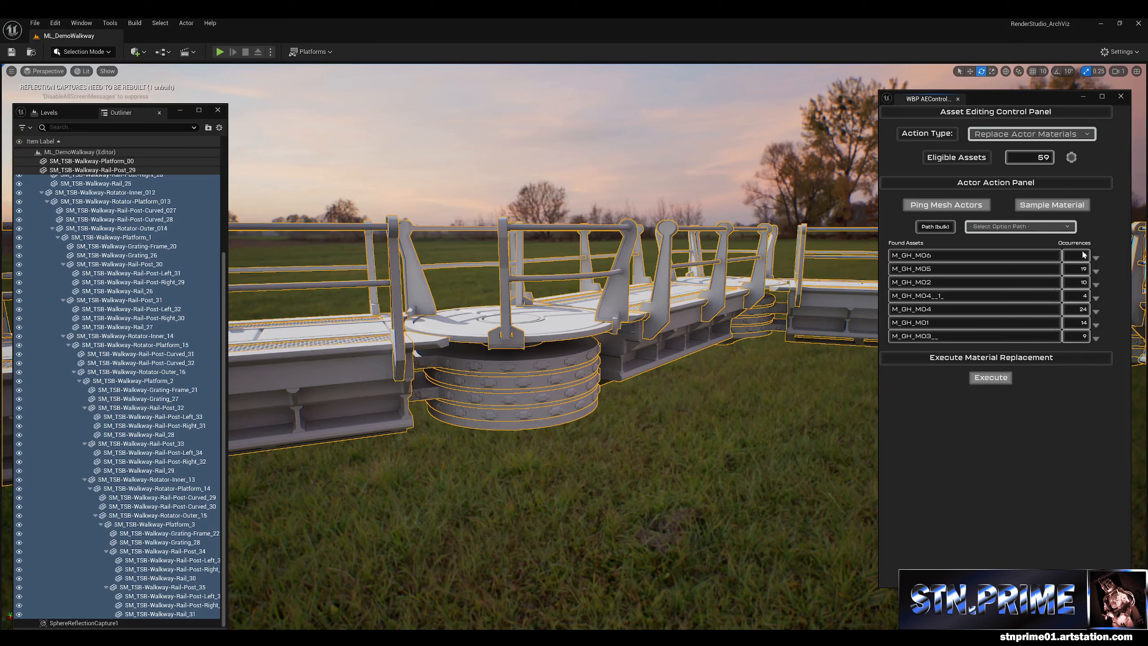
left_click(1055, 225)
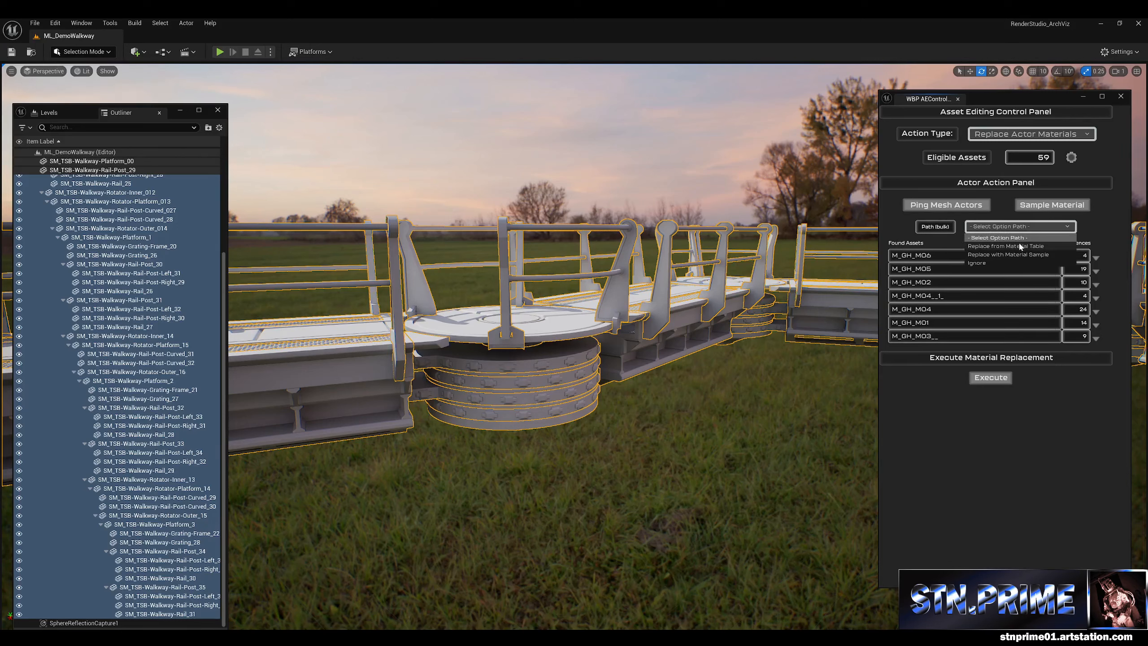
left_click(1015, 247)
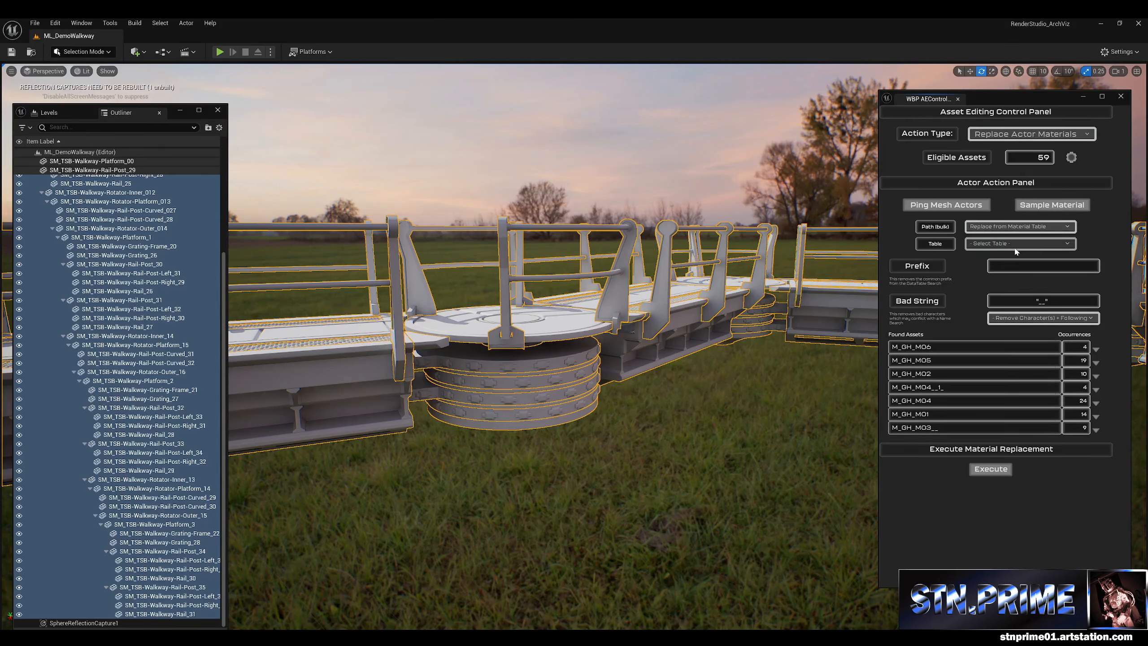
Step: Review the Prefix and Bad String fields, try the Remove Specified Only option, and restore Remove Character(s) + Following
left_click(1025, 270)
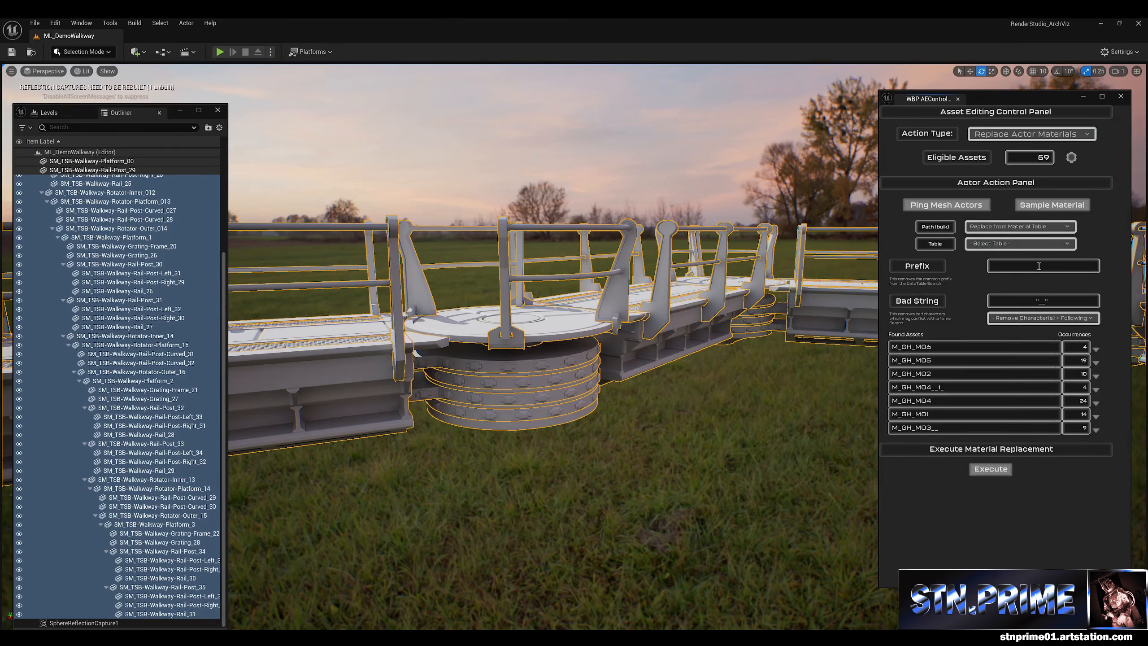
double_click(1039, 302)
left_click(1045, 300)
double_click(1042, 301)
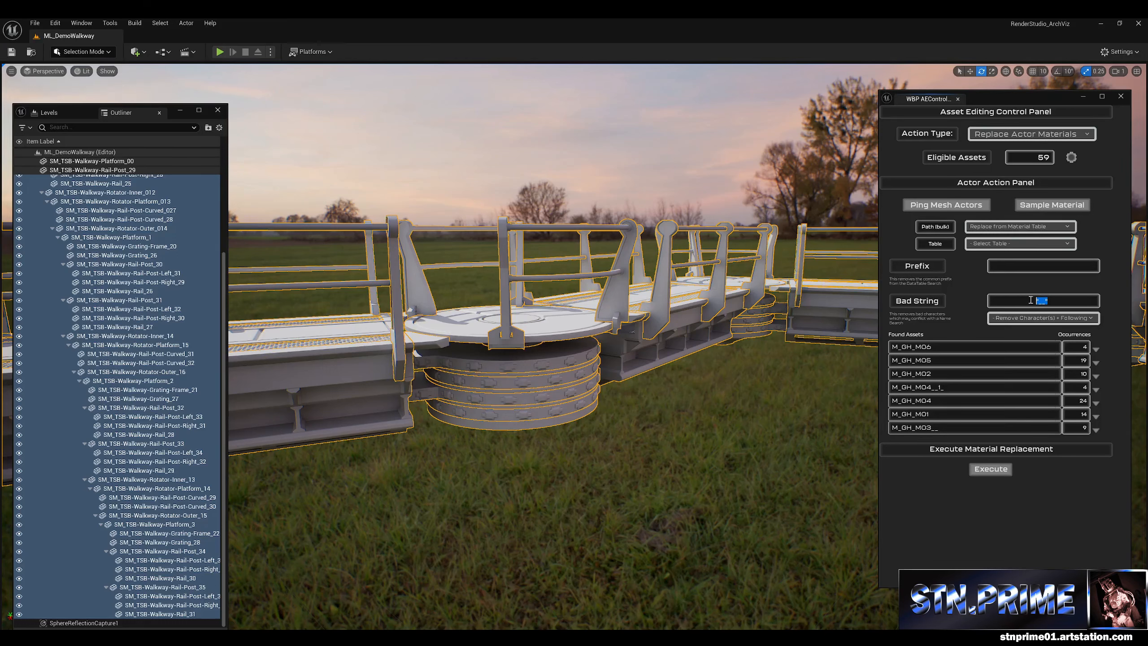
left_click(1059, 302)
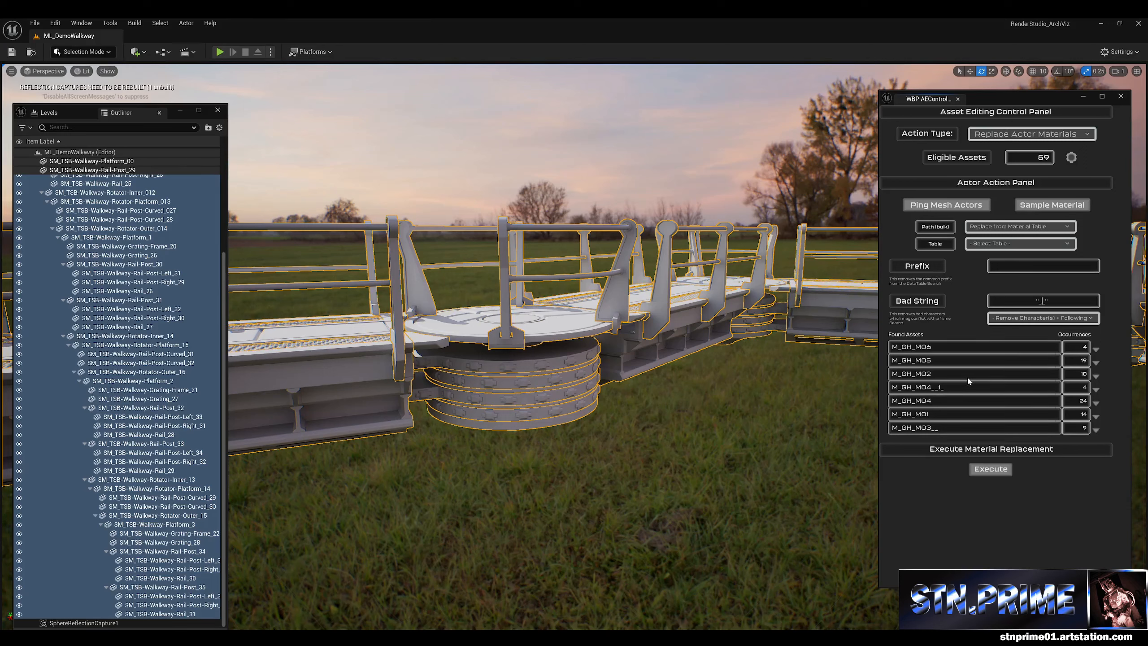
left_click(1026, 319)
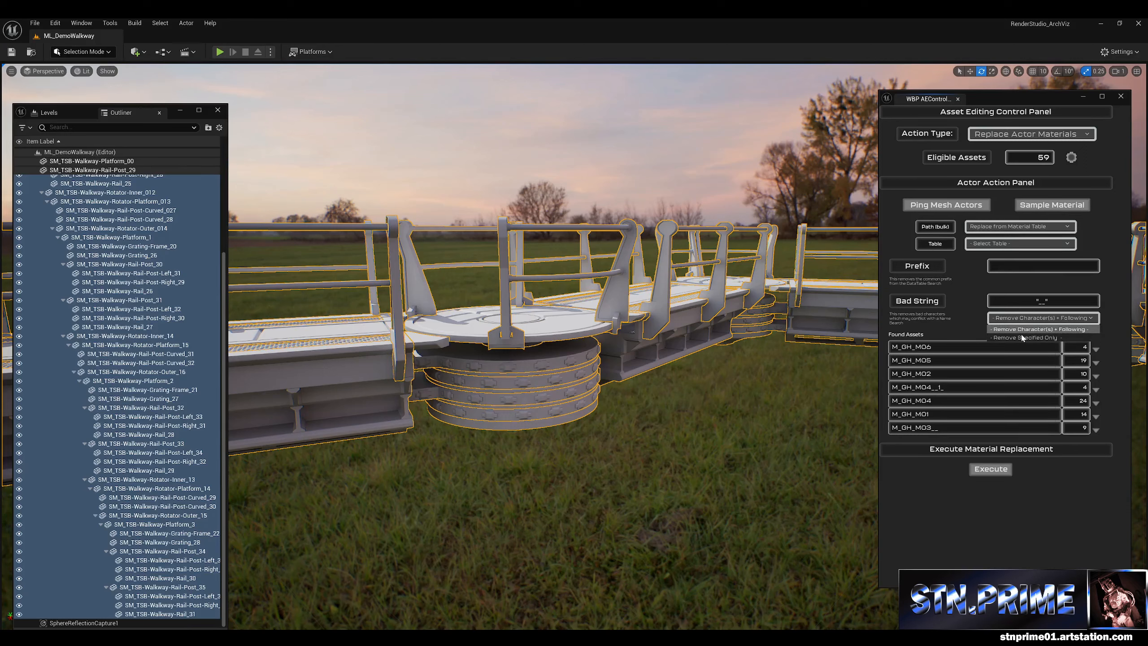
left_click(1020, 338)
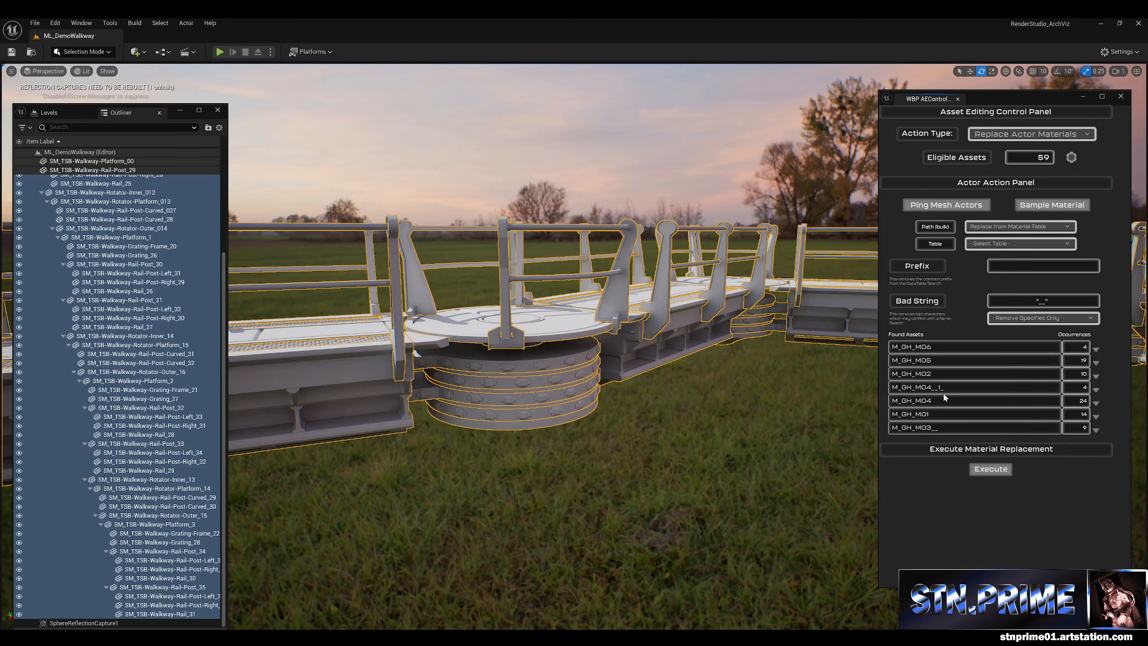
left_click(1069, 318)
left_click(1035, 329)
Step: Try to execute the material replacement without a table selected and dismiss the notice
left_click(996, 471)
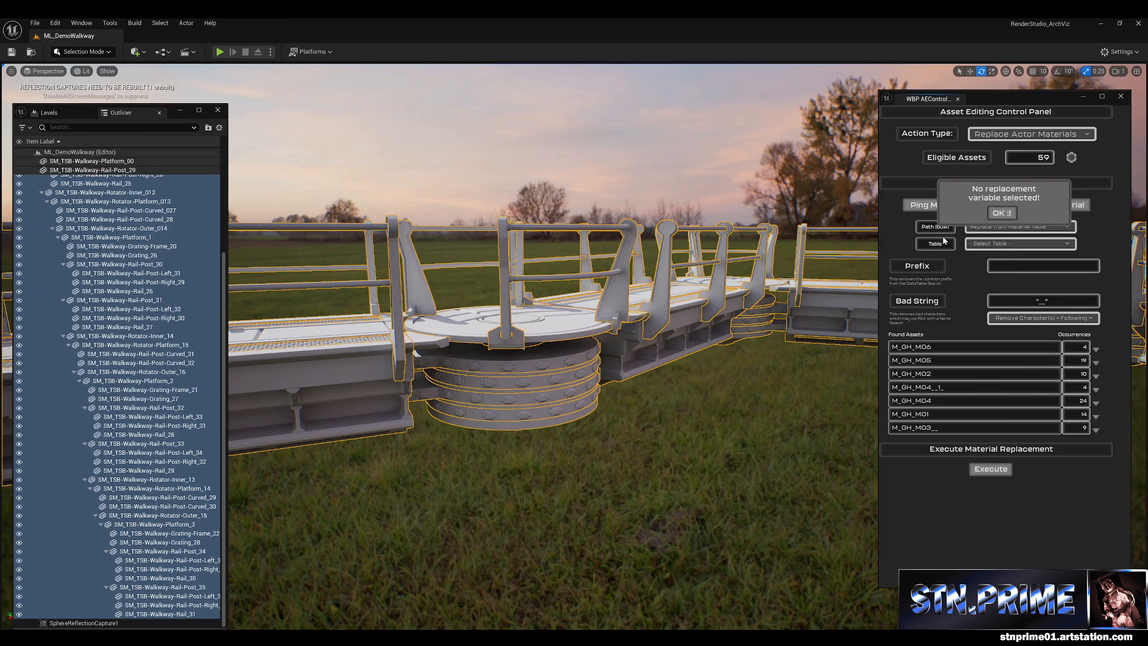
left_click(1002, 217)
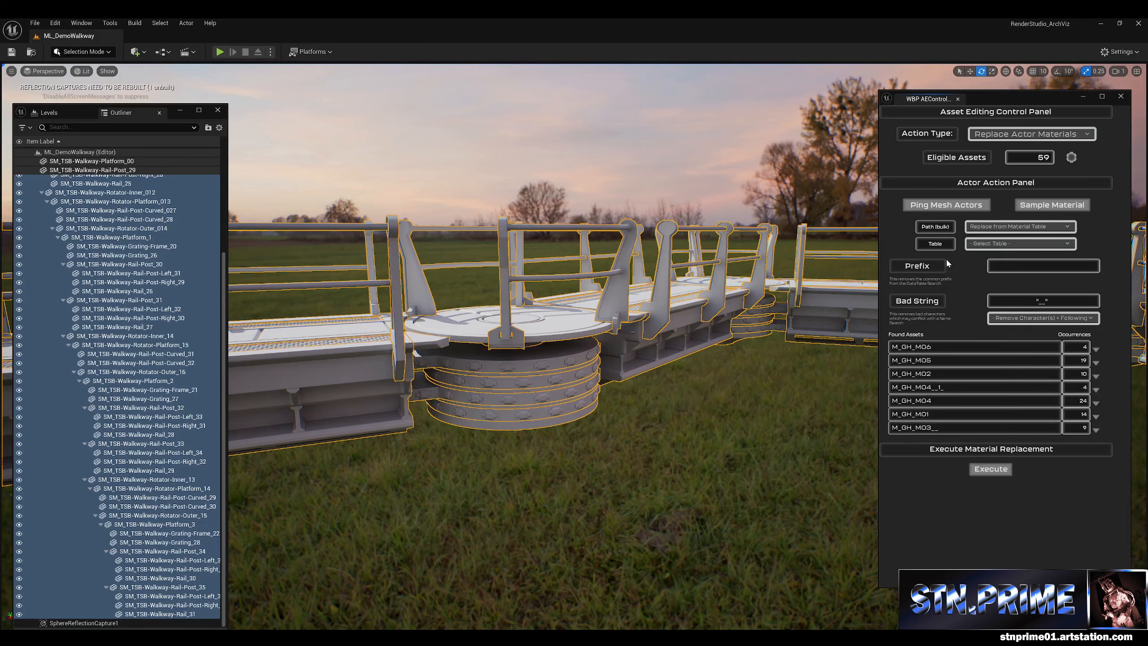
Step: Choose MaterialSwaps as the replacement table and execute the material replacement on the walkway actors
left_click(1001, 246)
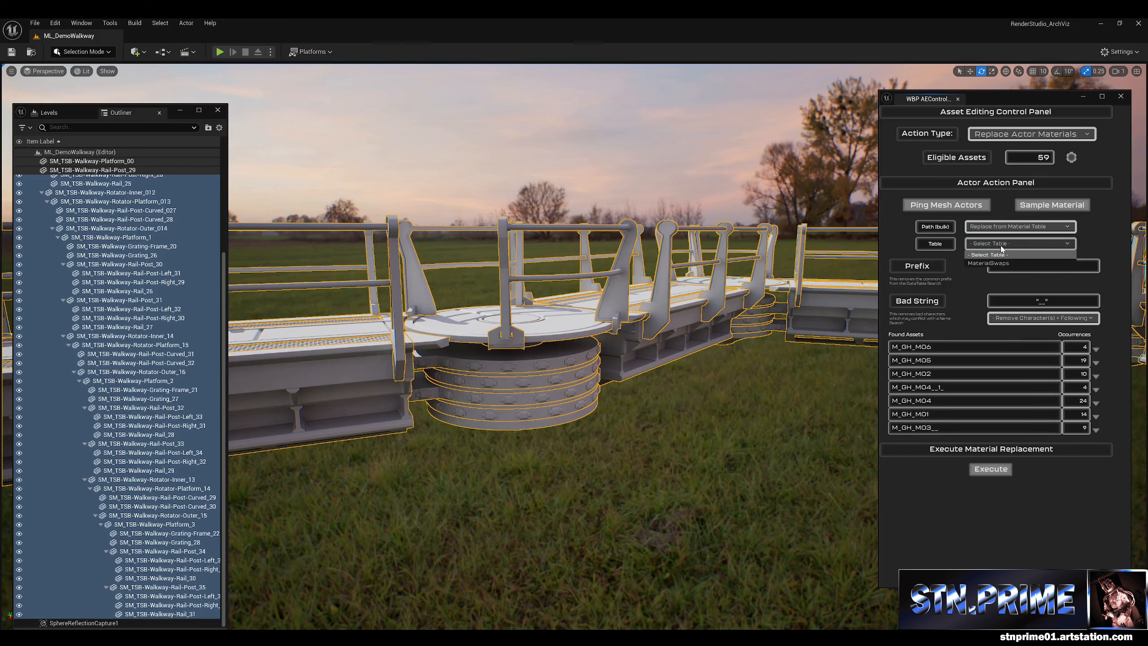
left_click(1019, 226)
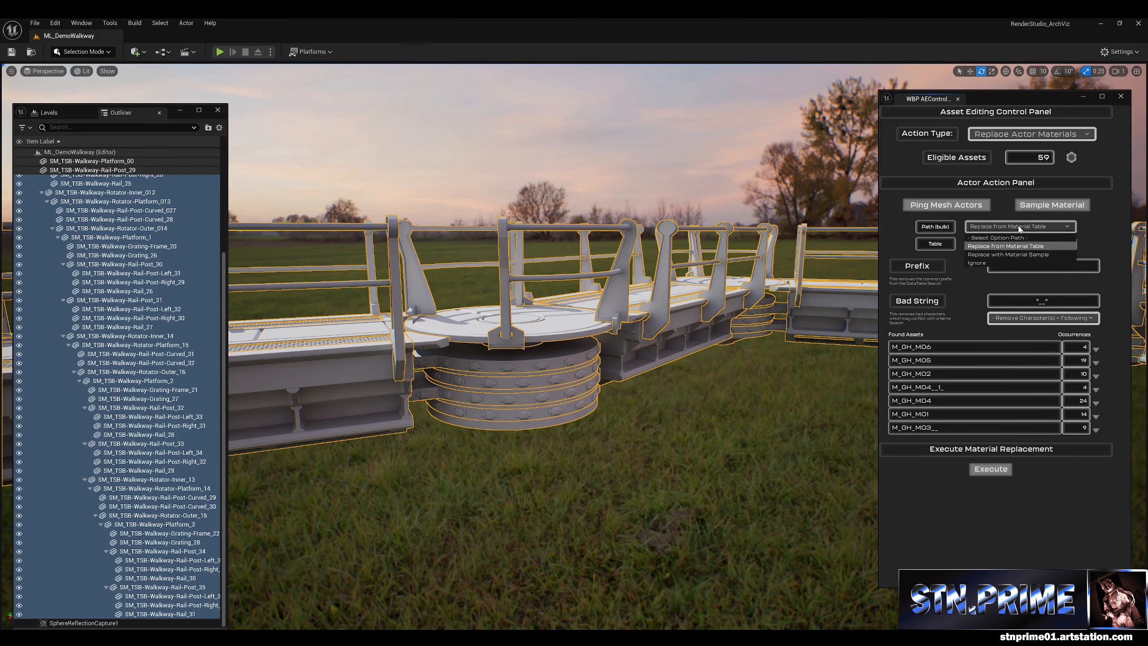
left_click(998, 245)
left_click(997, 244)
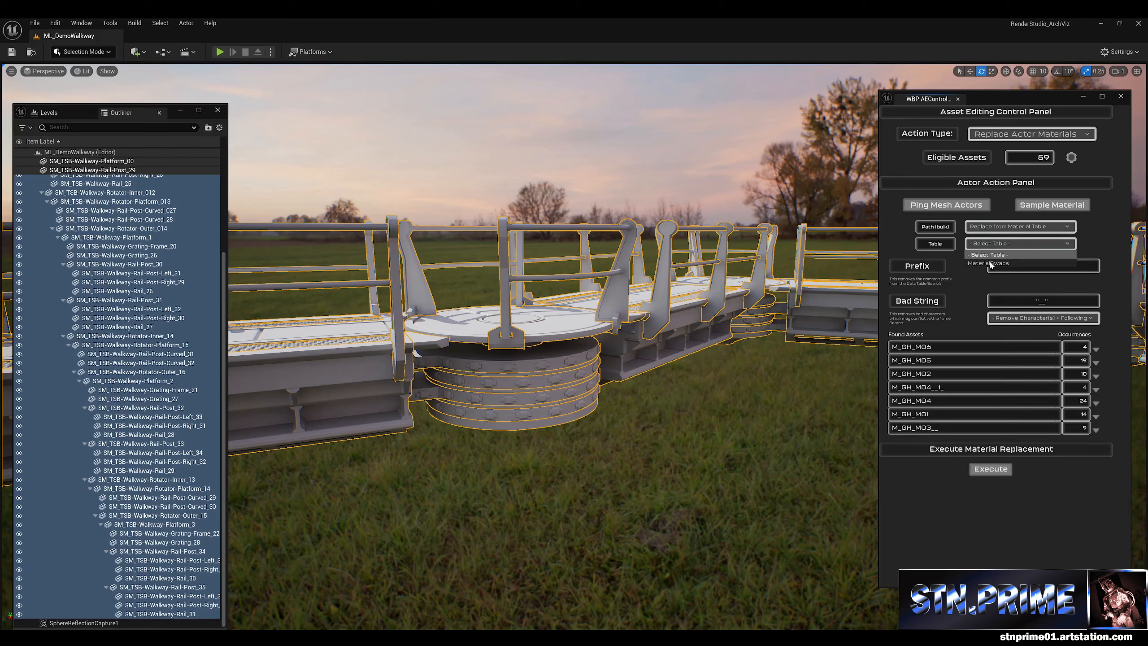
left_click(1033, 263)
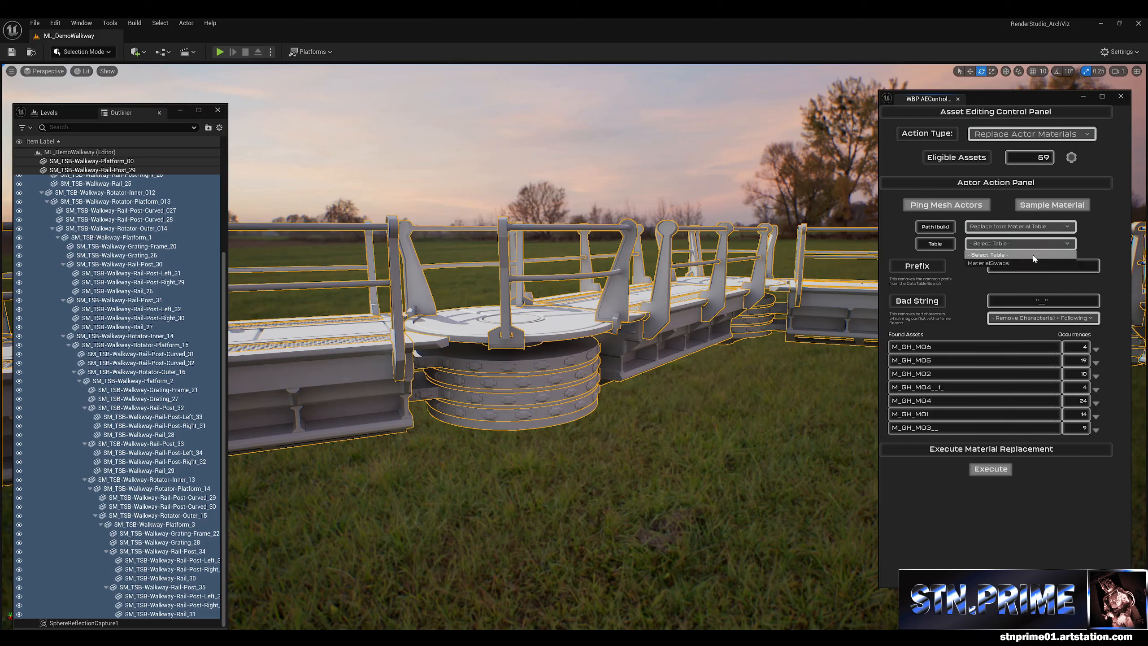
left_click(1029, 226)
left_click(1007, 246)
left_click(1009, 245)
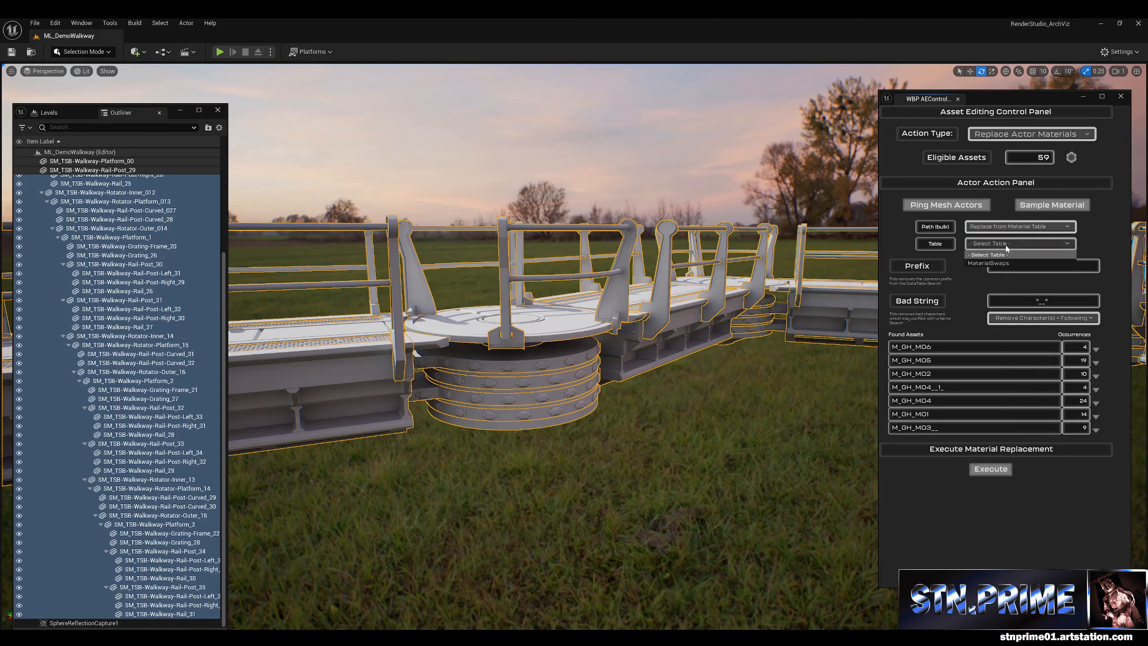
left_click(983, 265)
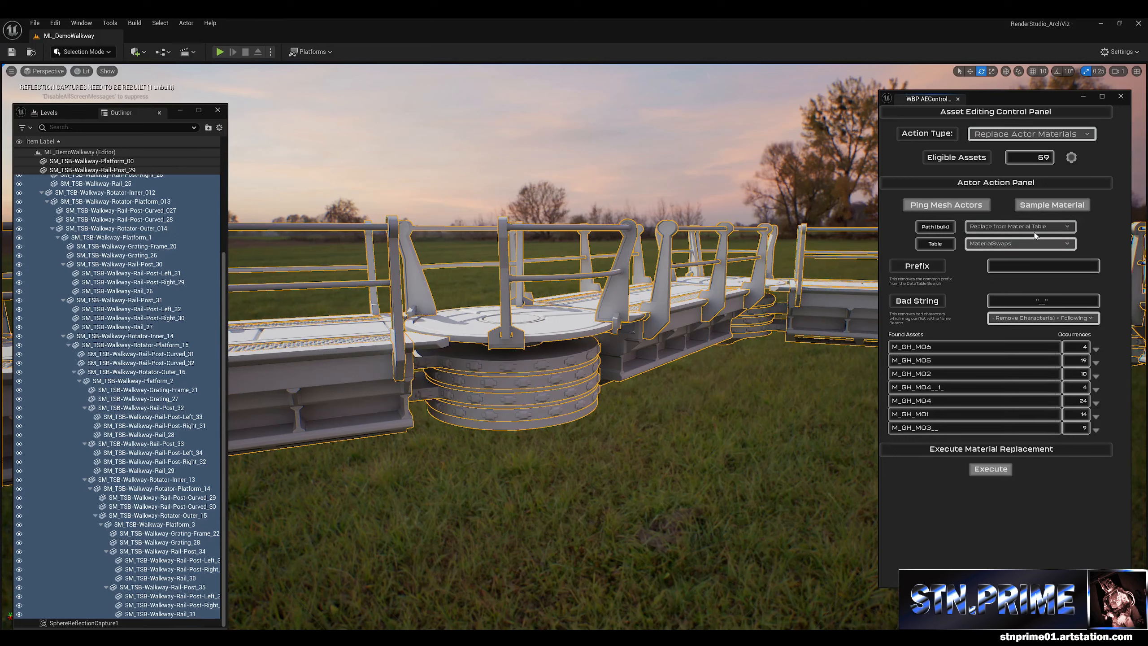
left_click(983, 472)
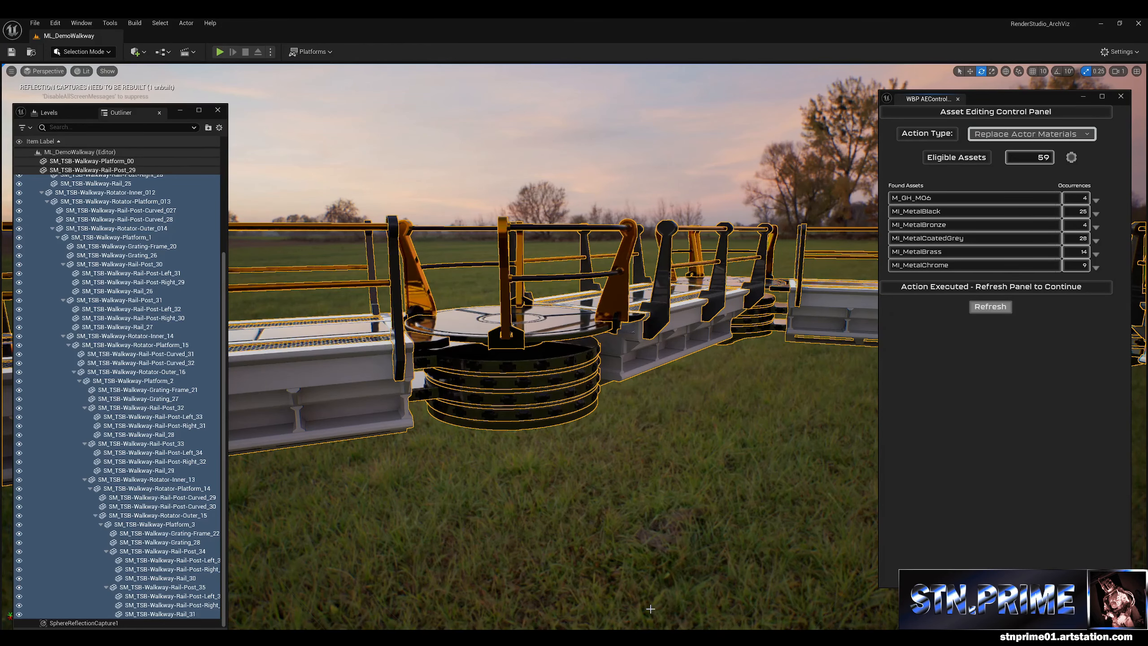
Step: Examine the replaced materials on the walkway's rails, posts and platform up close in the viewport
mouse_move(663, 491)
right_mouse_down()
mouse_move(685, 491)
mouse_move(656, 487)
mouse_move(612, 507)
mouse_move(671, 510)
right_mouse_up()
key("w")
right_click_drag(700, 387, 700, 388)
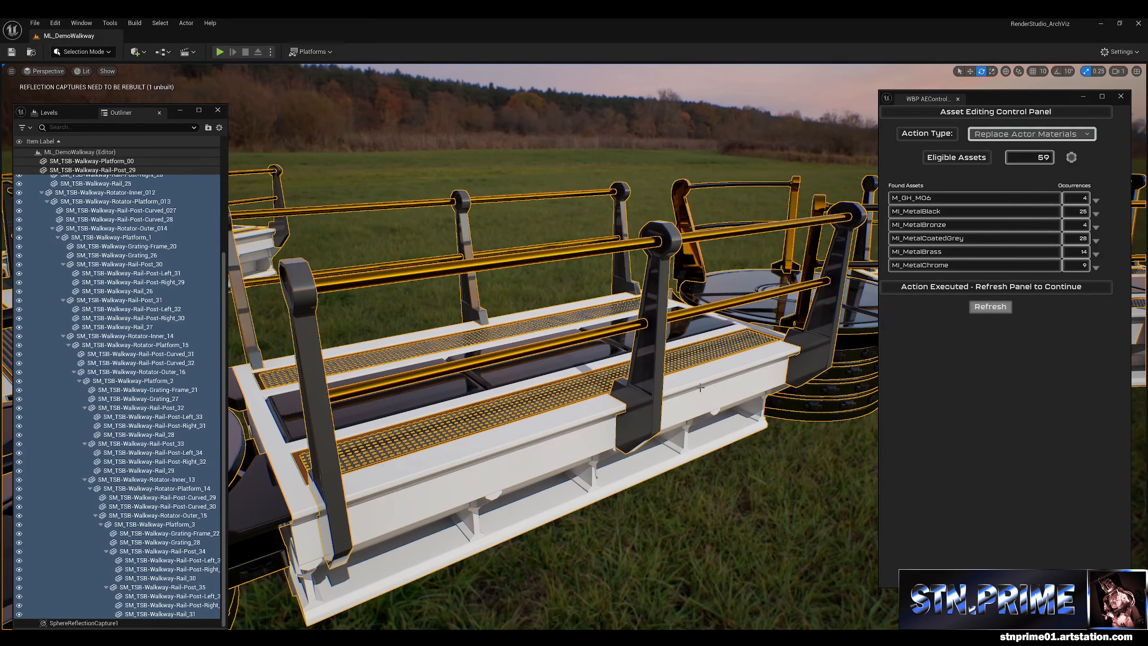
Step: Examine the side of the walkway platform in the viewport and select that platform actor
right_click_drag(700, 387, 677, 415)
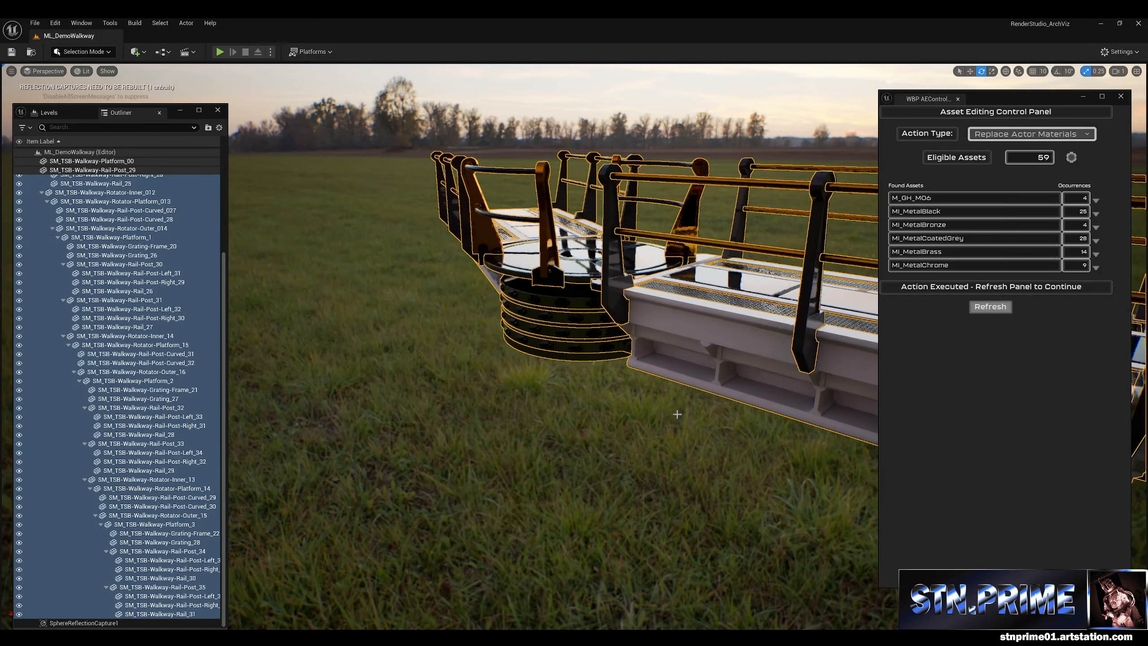
left_click(699, 313)
right_click_drag(614, 382, 614, 381)
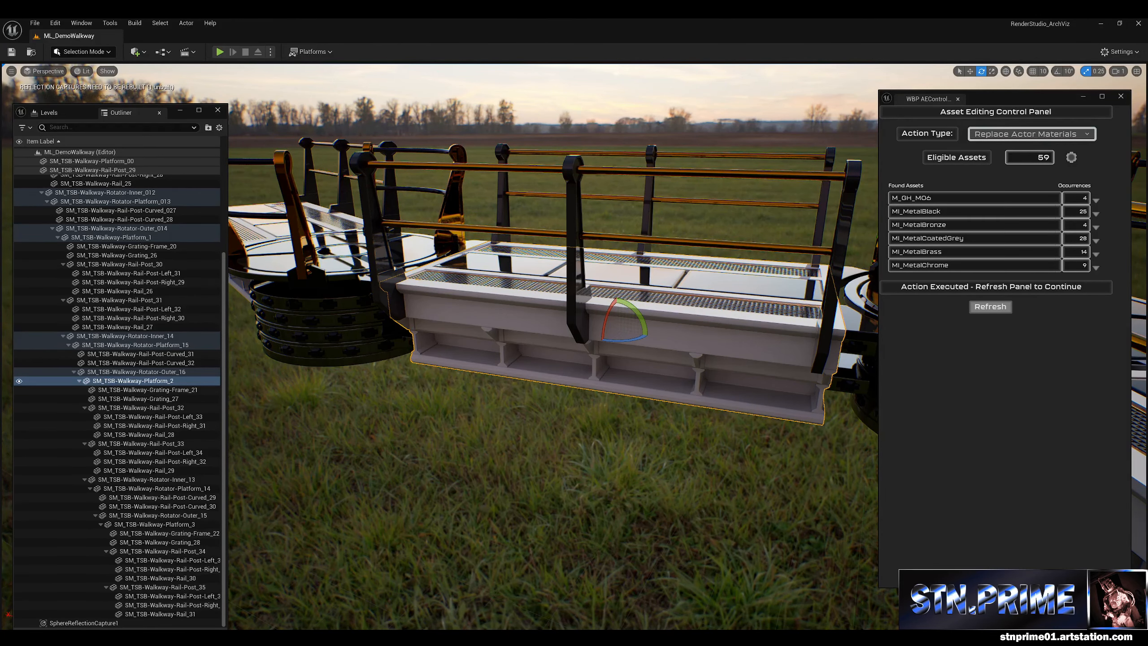
Step: Open DT_MaterialDataTable_Example1, the replacement table assigned to the MaterialSwaps row of DT_StoredTables
key("alt+Tab")
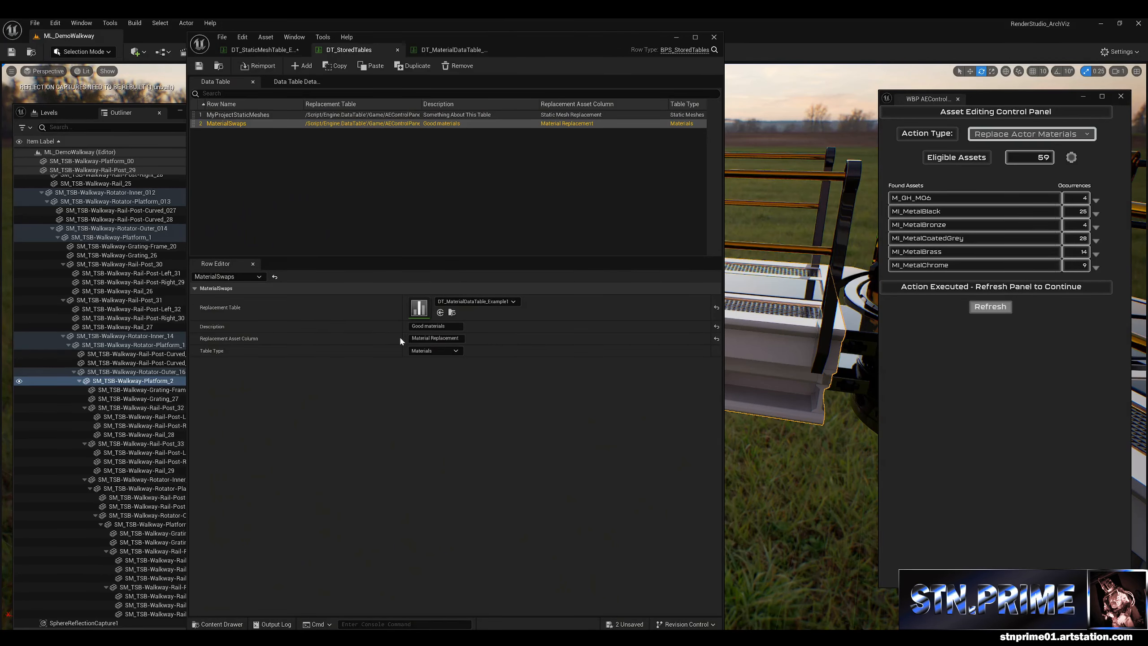
left_click(452, 312)
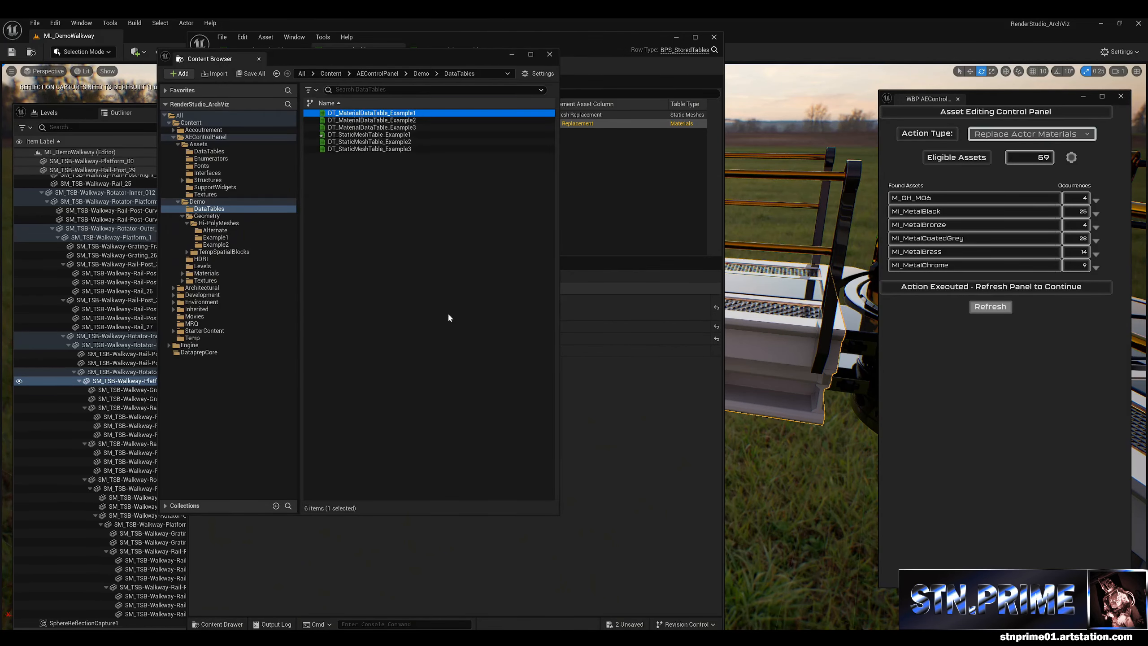
double_click(371, 113)
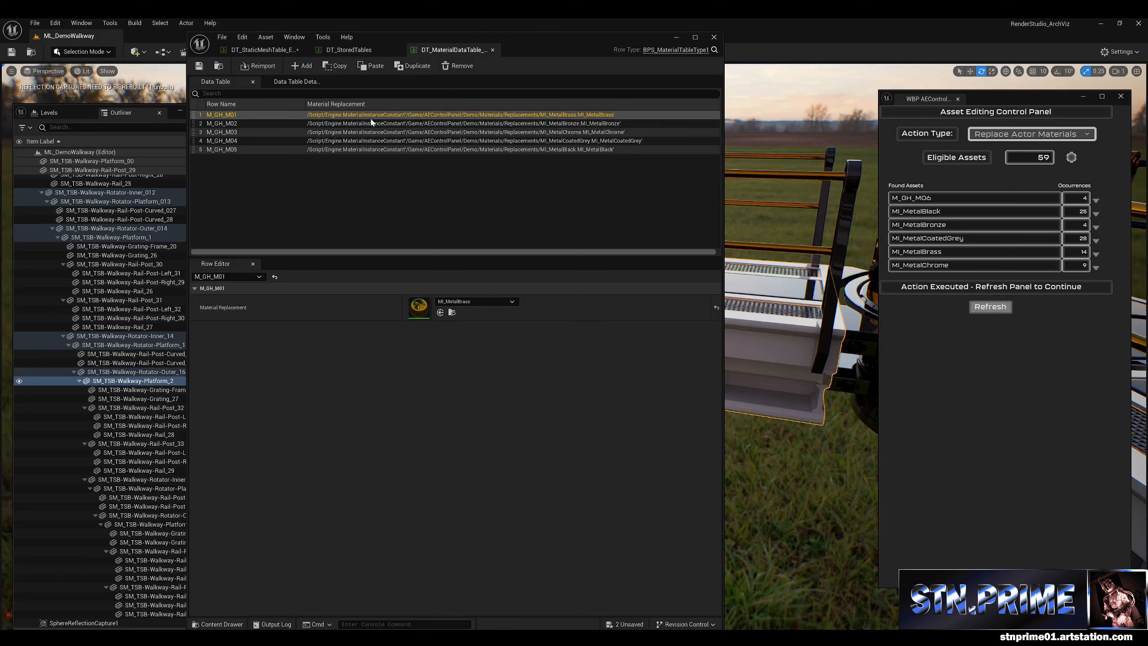
Step: Duplicate the M_GH_M05 row in the material data table and rename the copy as GH_M06
left_click(223, 150)
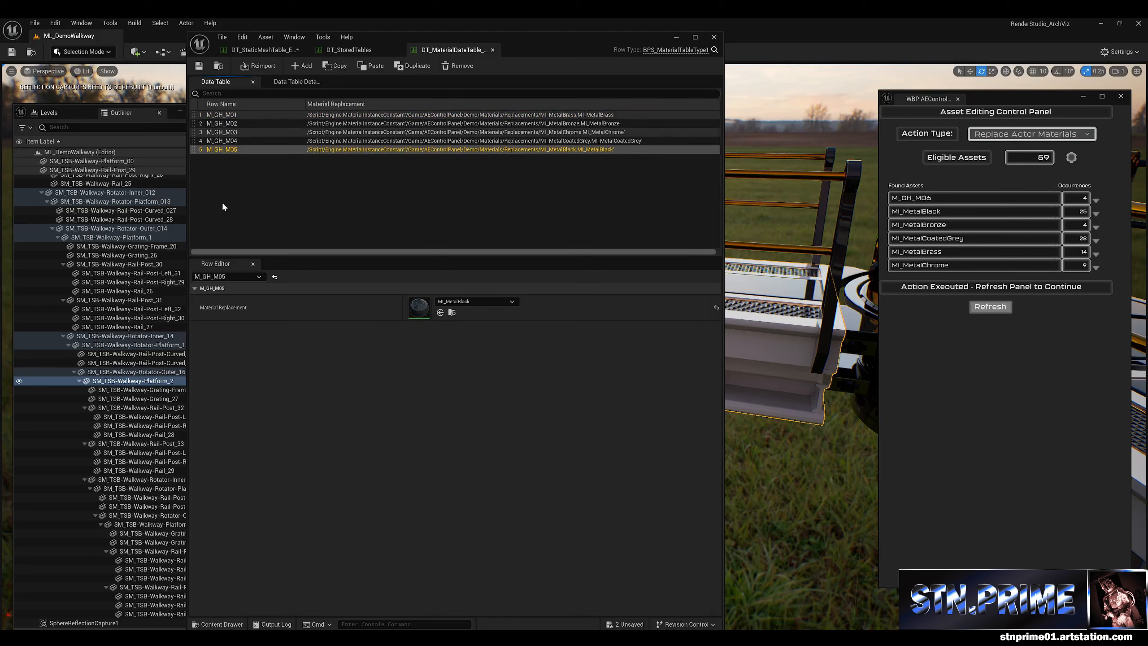
right_click(236, 149)
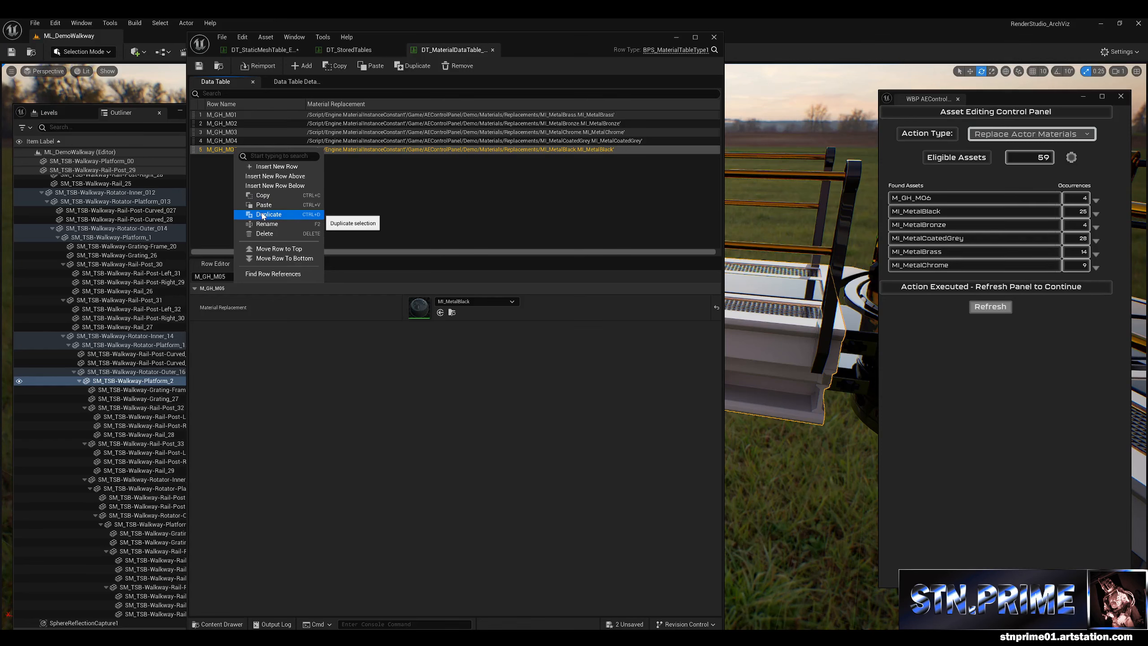
left_click(264, 215)
right_click(217, 159)
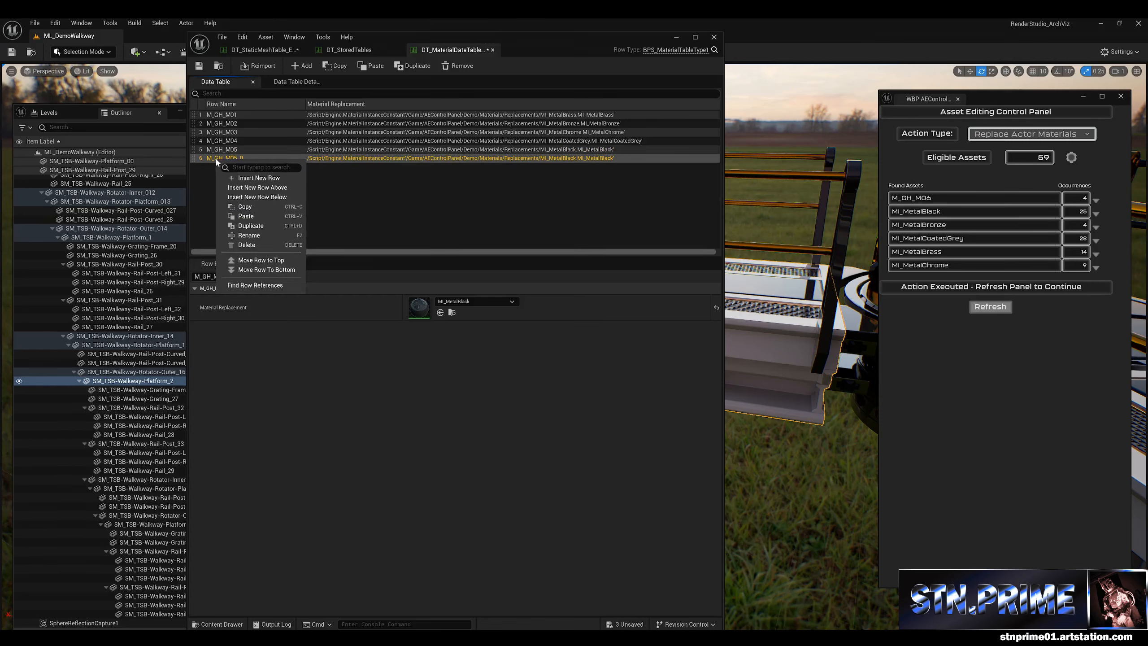
left_click(249, 235)
left_click(254, 162)
key("BackSpace")
key("BackSpace")
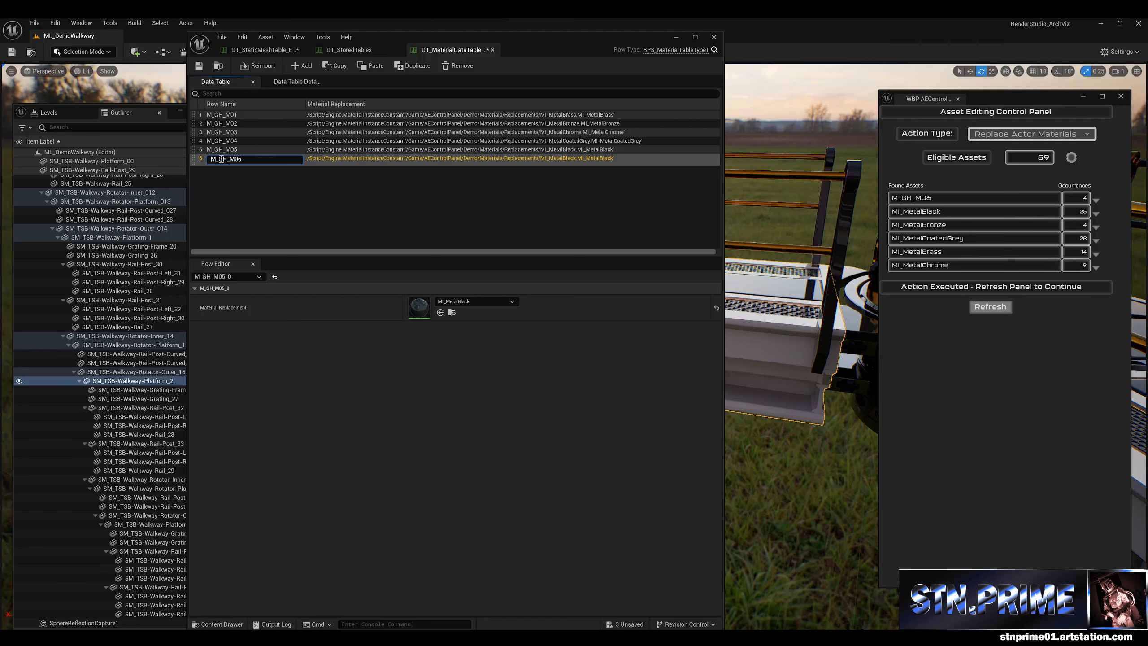
left_click_drag(208, 161, 216, 160)
key("Delete")
key("Delete")
left_click(204, 181)
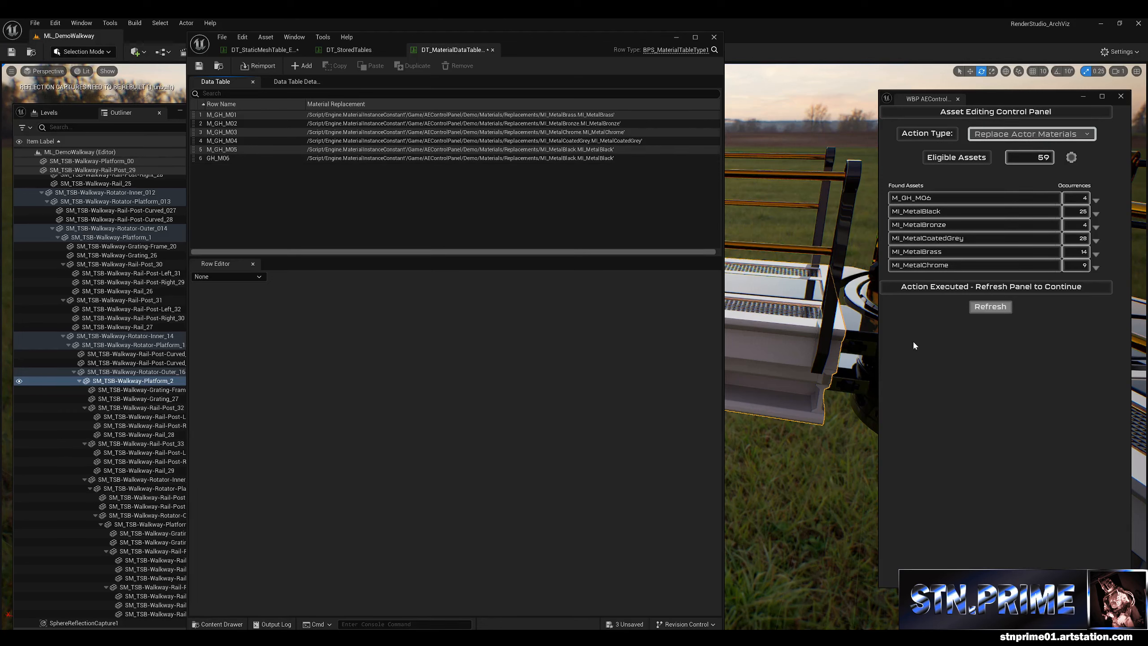
Step: Refresh the control panel and reselect all walkway actors from SM_TSB-Walkway-Platform_00 to SM_TSB-Walkway-Rail_31, with the data table editor closed
left_click(989, 308)
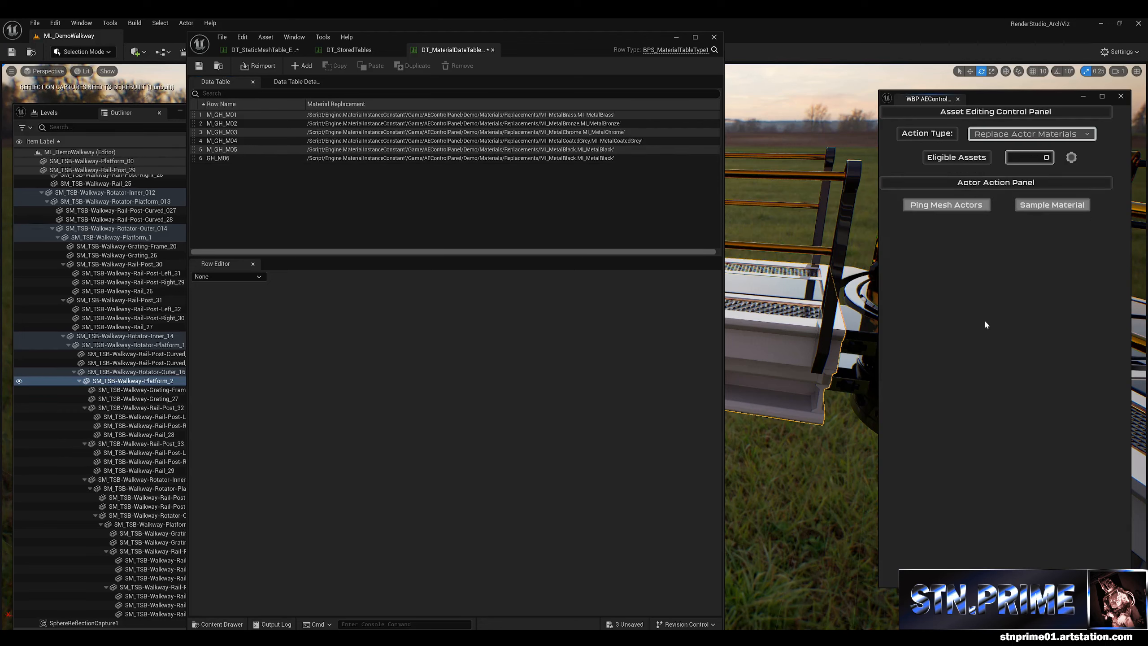
left_click_drag(574, 37, 691, 45)
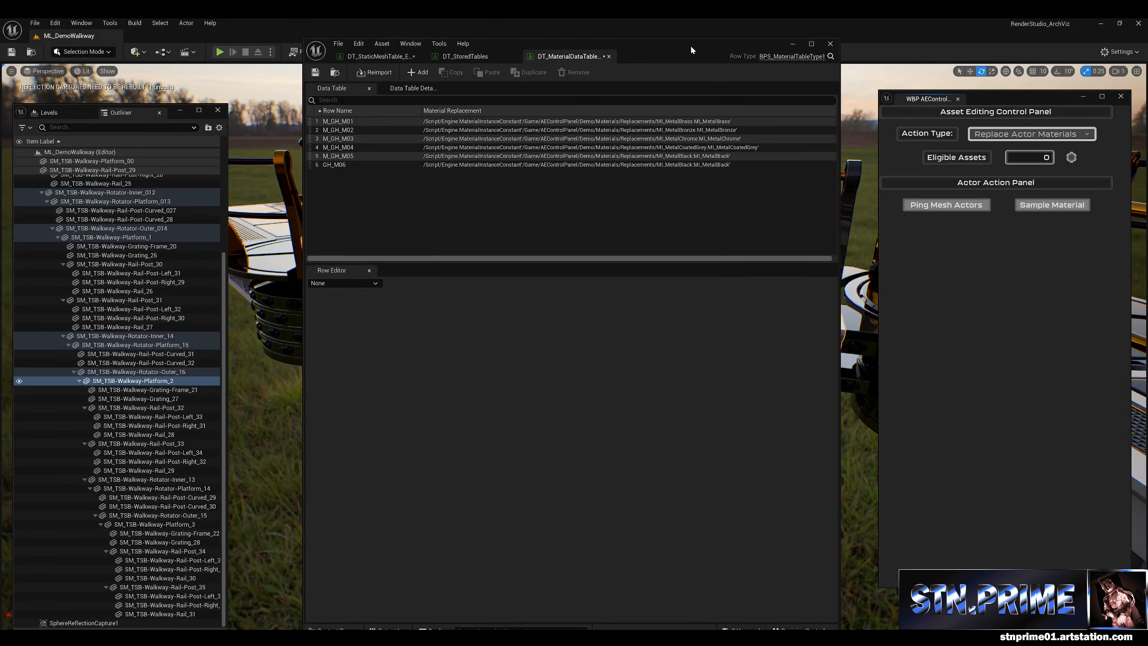
left_click_drag(224, 284, 223, 177)
left_click(136, 198)
scroll(206, 361, "down", 5)
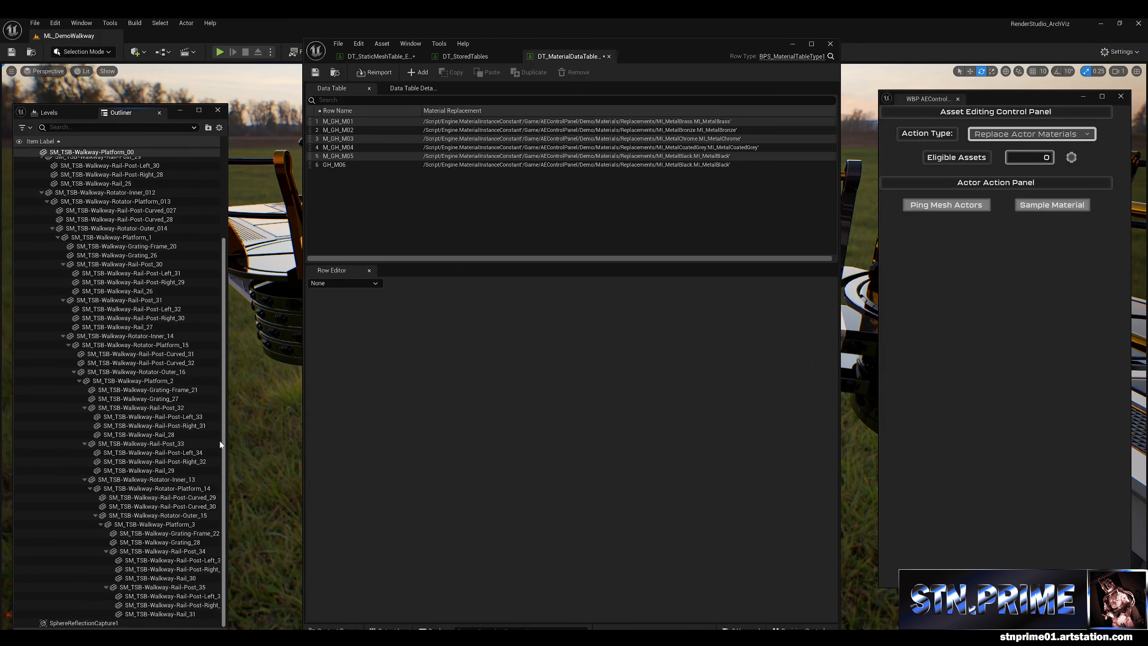
left_click(196, 614, "shift")
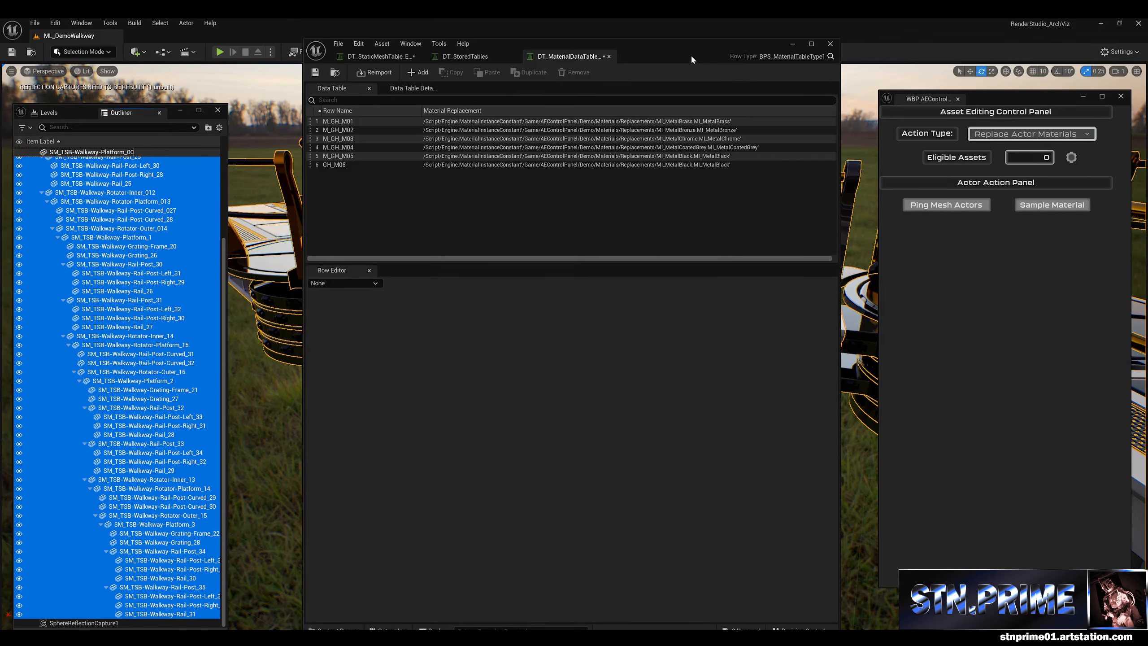
left_click_drag(689, 52, 648, 42)
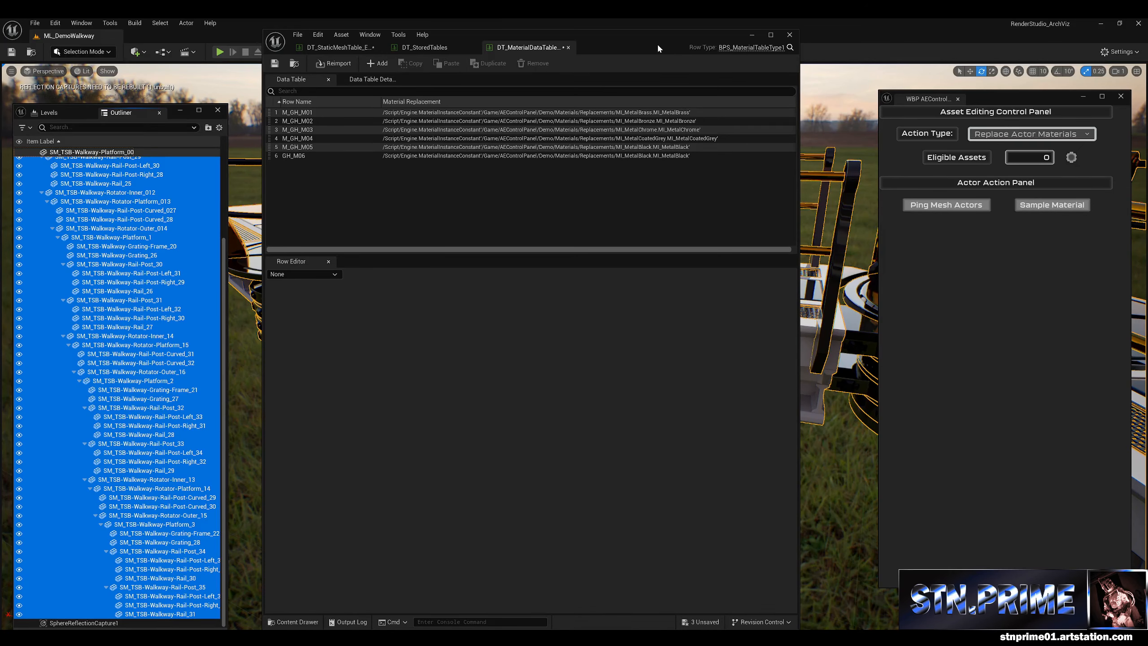
left_click(791, 35)
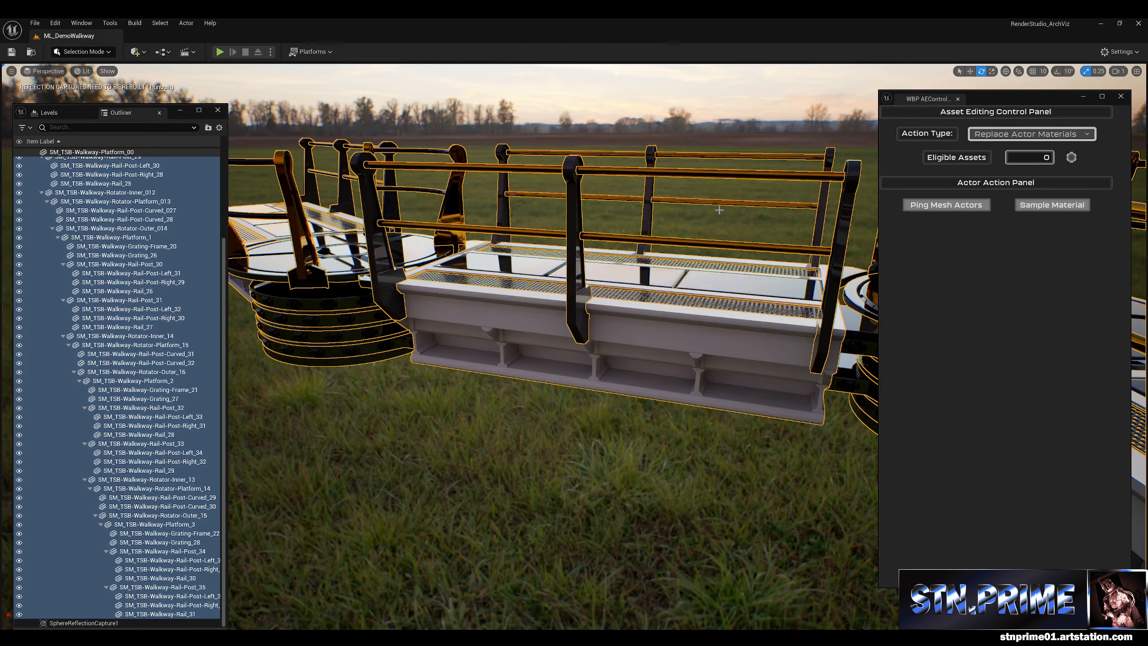
Step: Ping the selected mesh actors and set the bulk path to Replace from Material Table using the MaterialSwaps table
left_click(927, 206)
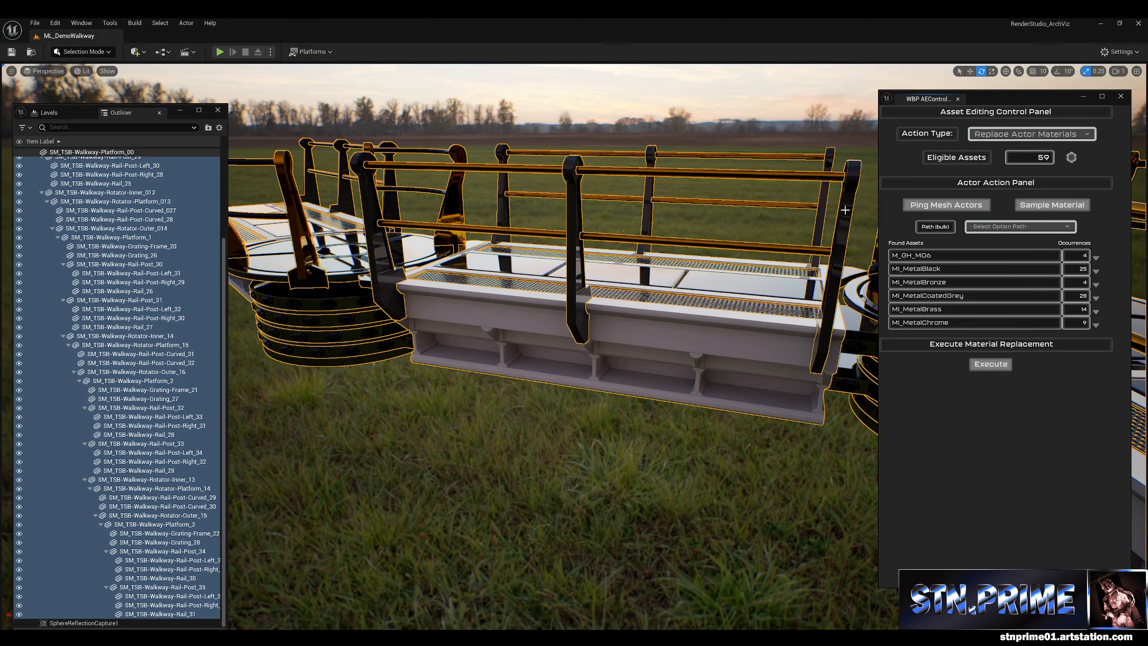
left_click(997, 229)
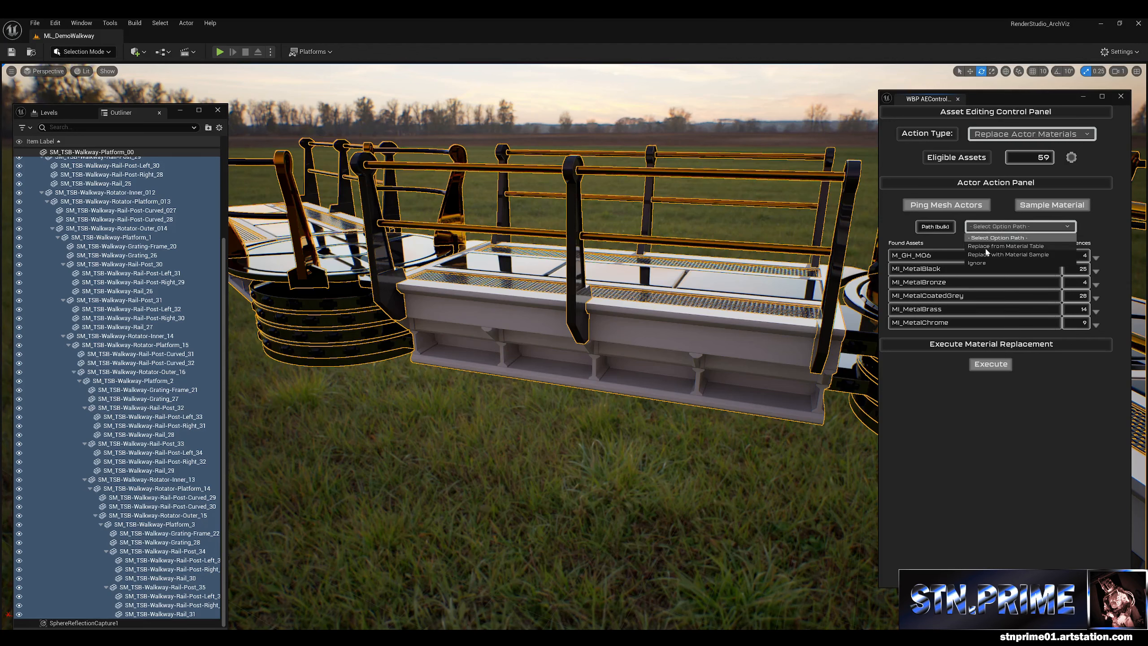
left_click(987, 246)
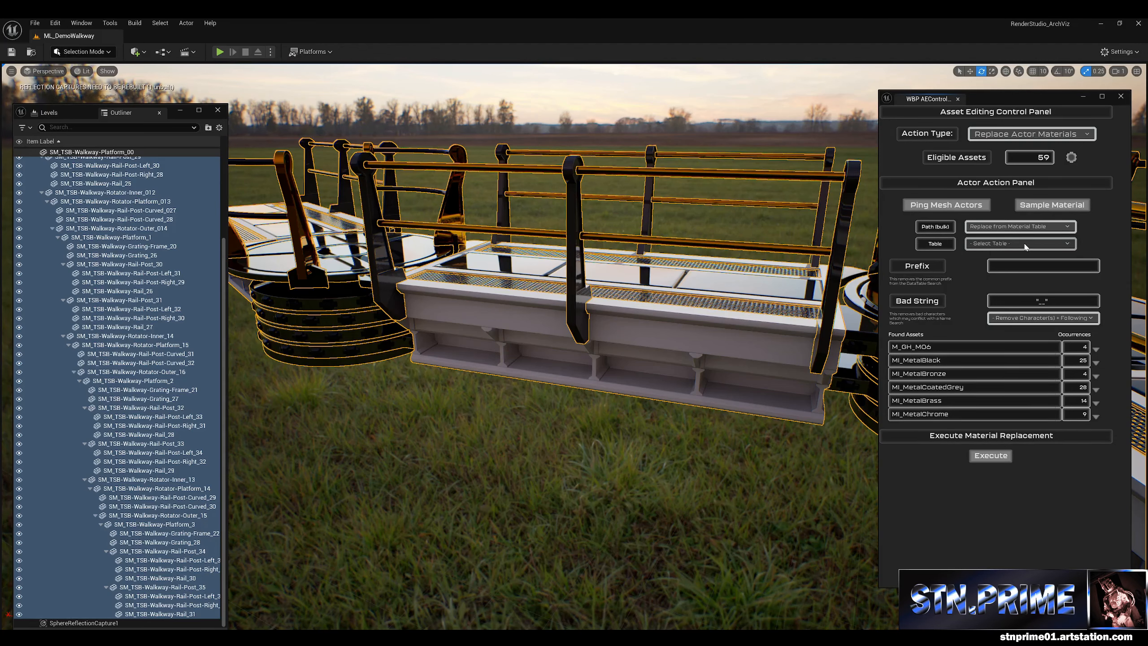
left_click(1003, 244)
left_click(988, 264)
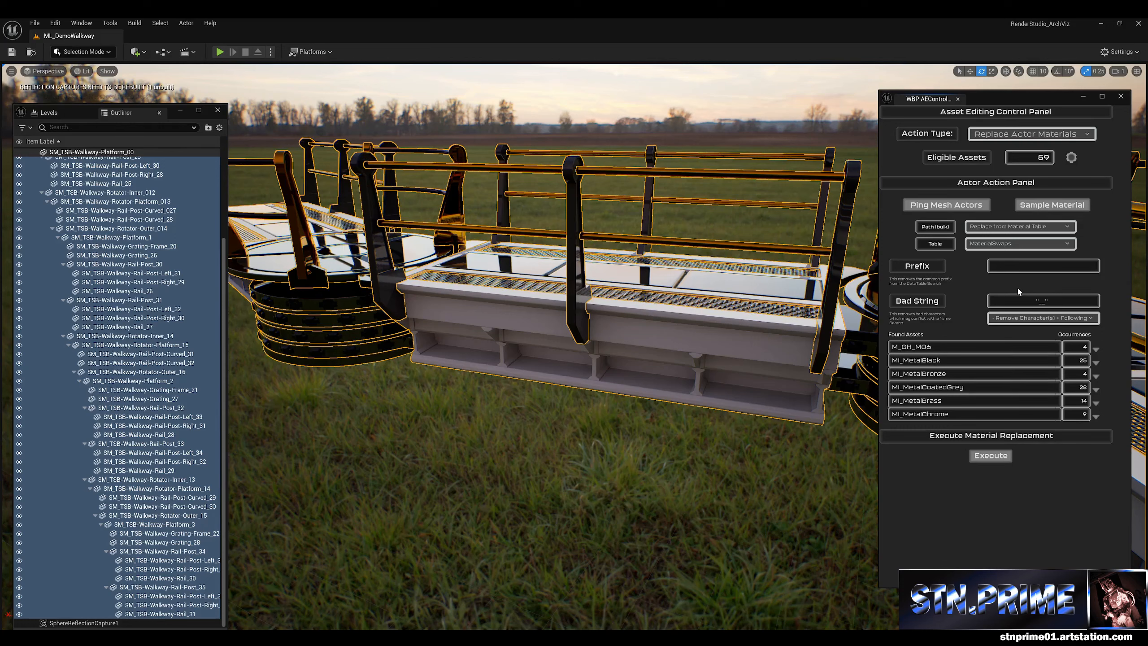
Step: Execute the material replacement on the walkway actors with M_ as the prefix, and refresh the control panel
left_click(1033, 266)
type("M_")
left_click(1000, 460)
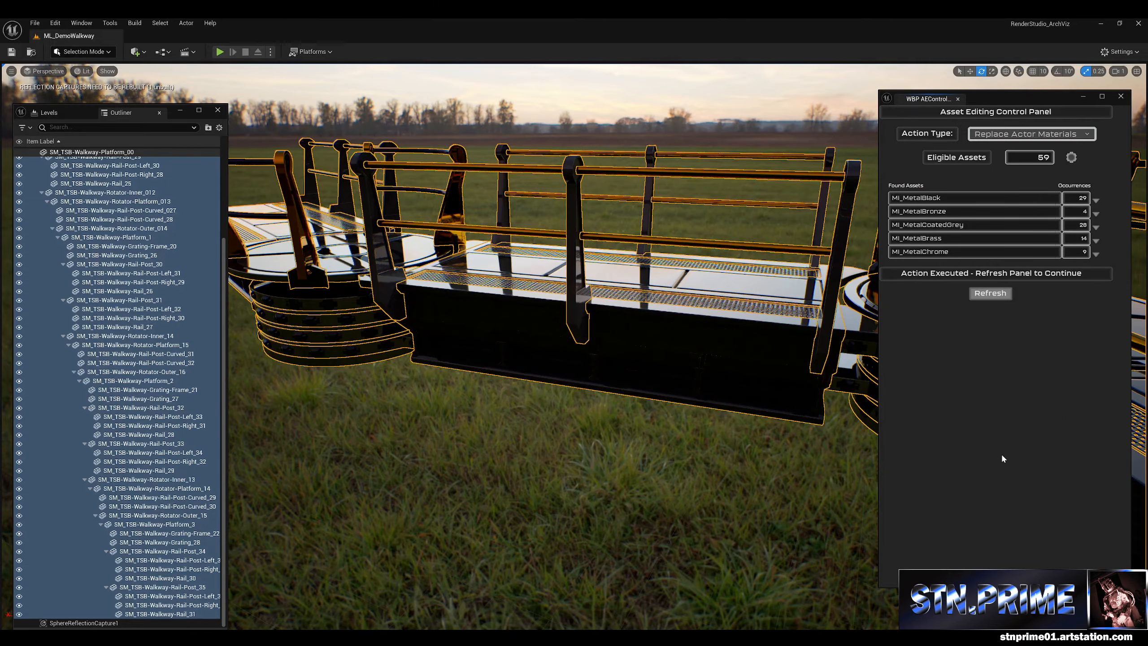
right_click_drag(551, 415, 617, 468)
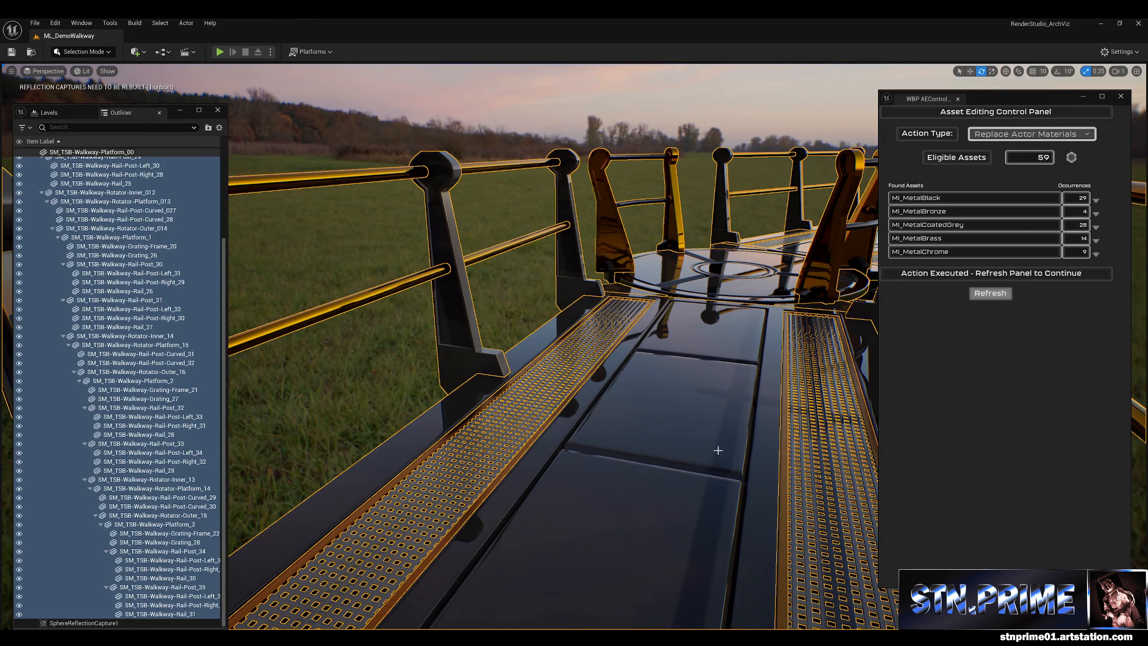
left_click(1005, 292)
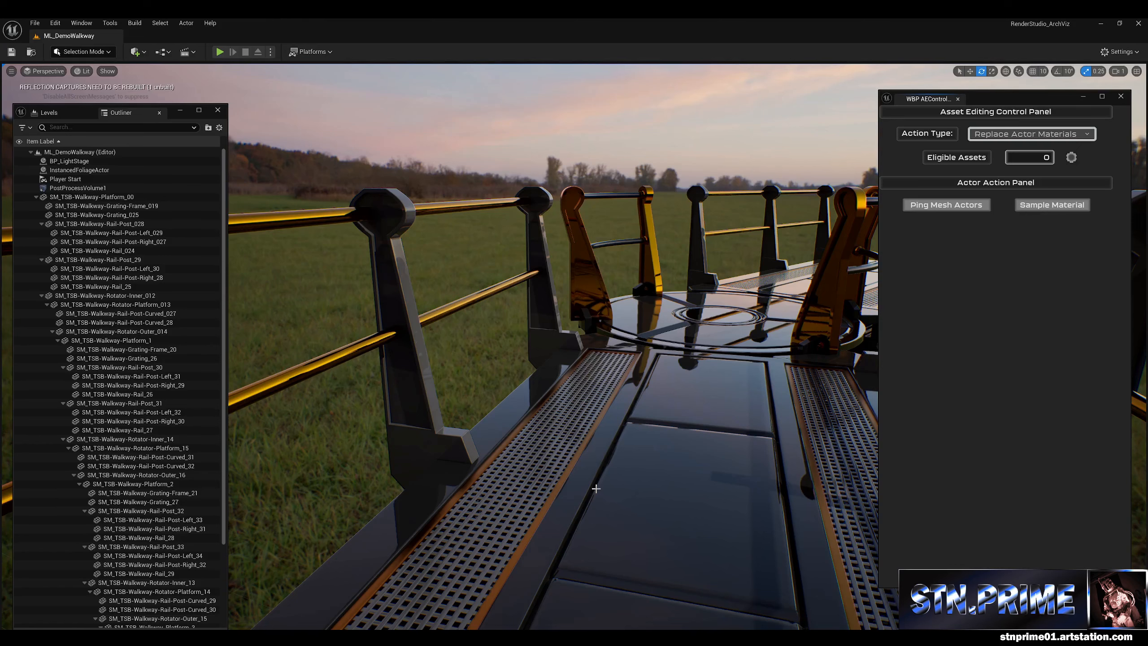
Step: Switch to the web browser and view the AE Control Panel product pages on the Unreal Engine Marketplace and ArtStation
key("alt+Tab")
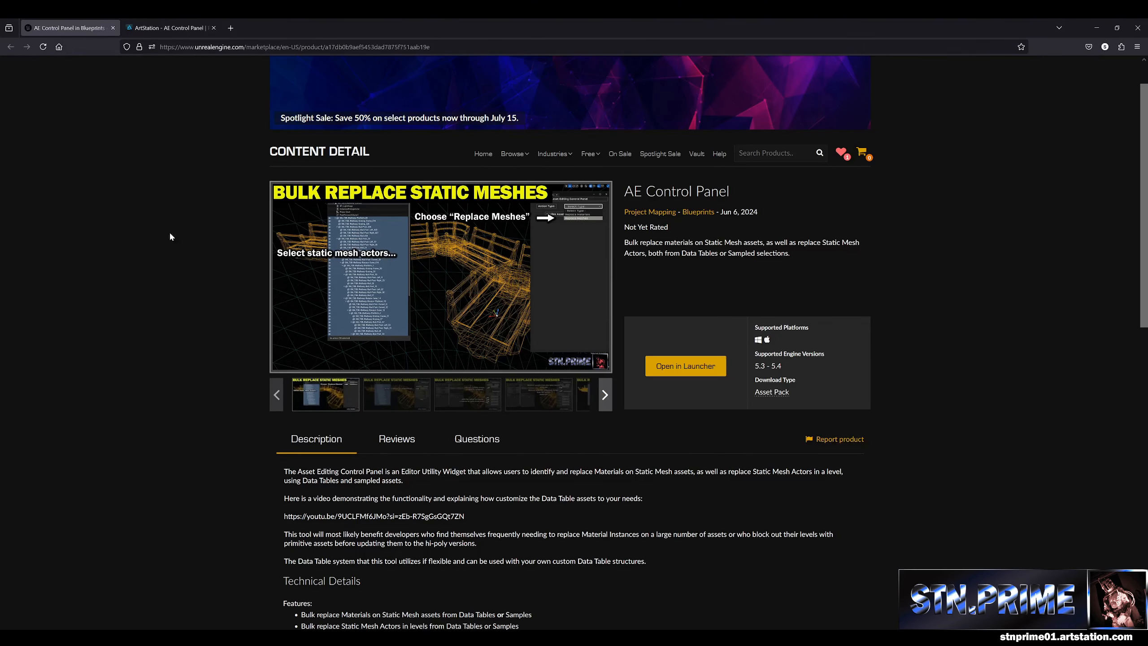
left_click(165, 21)
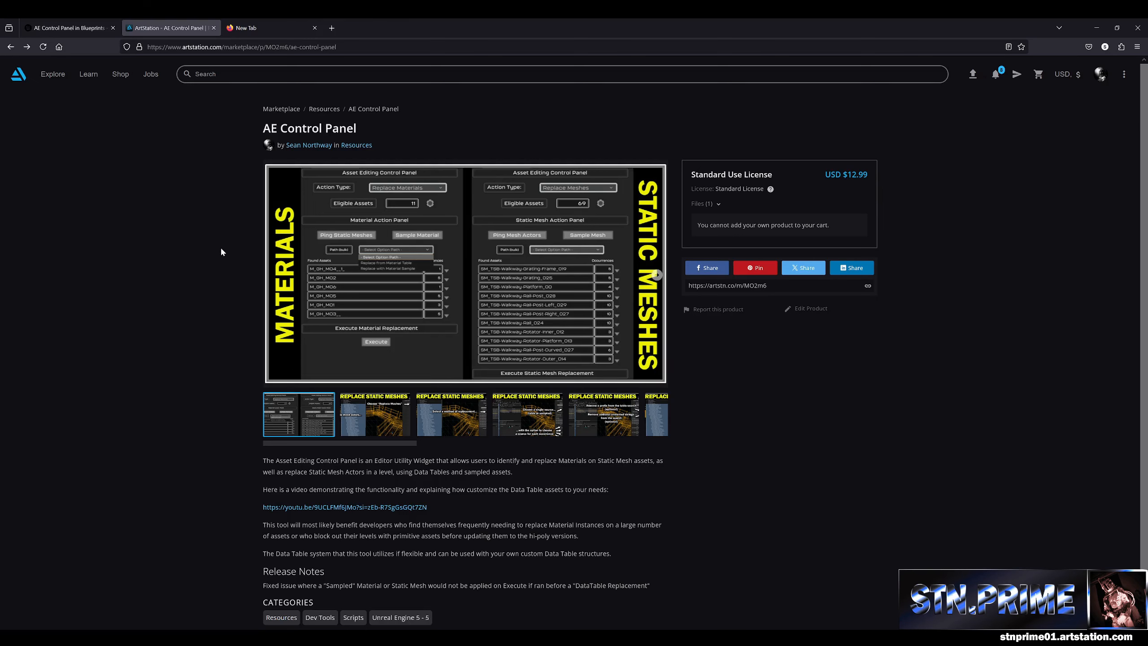
left_click(68, 28)
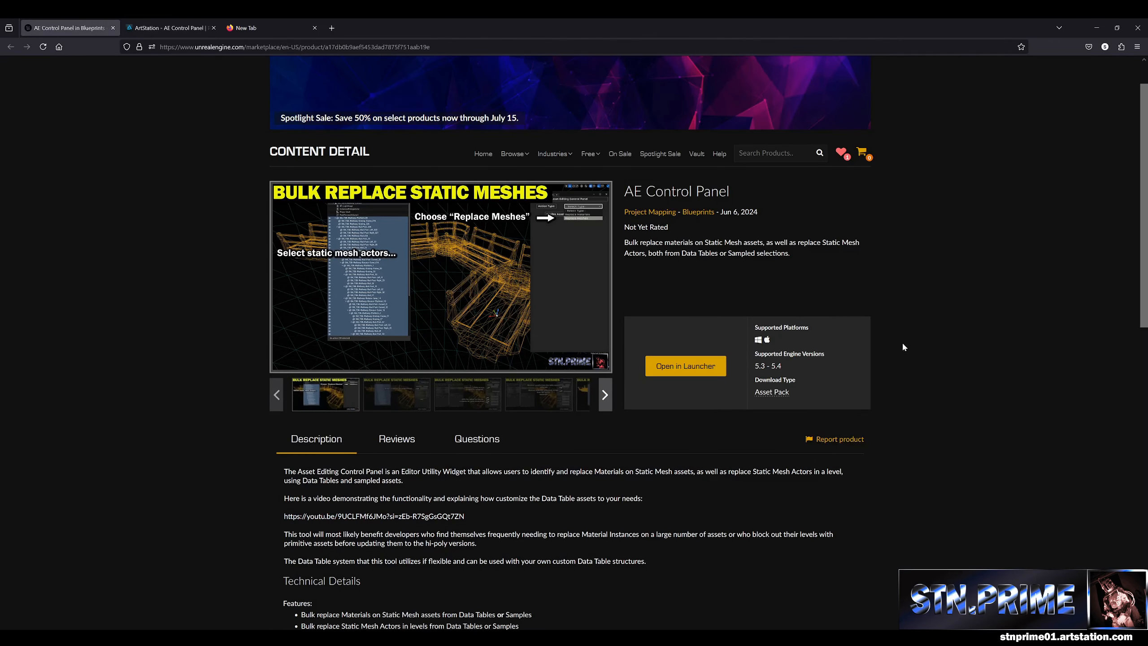